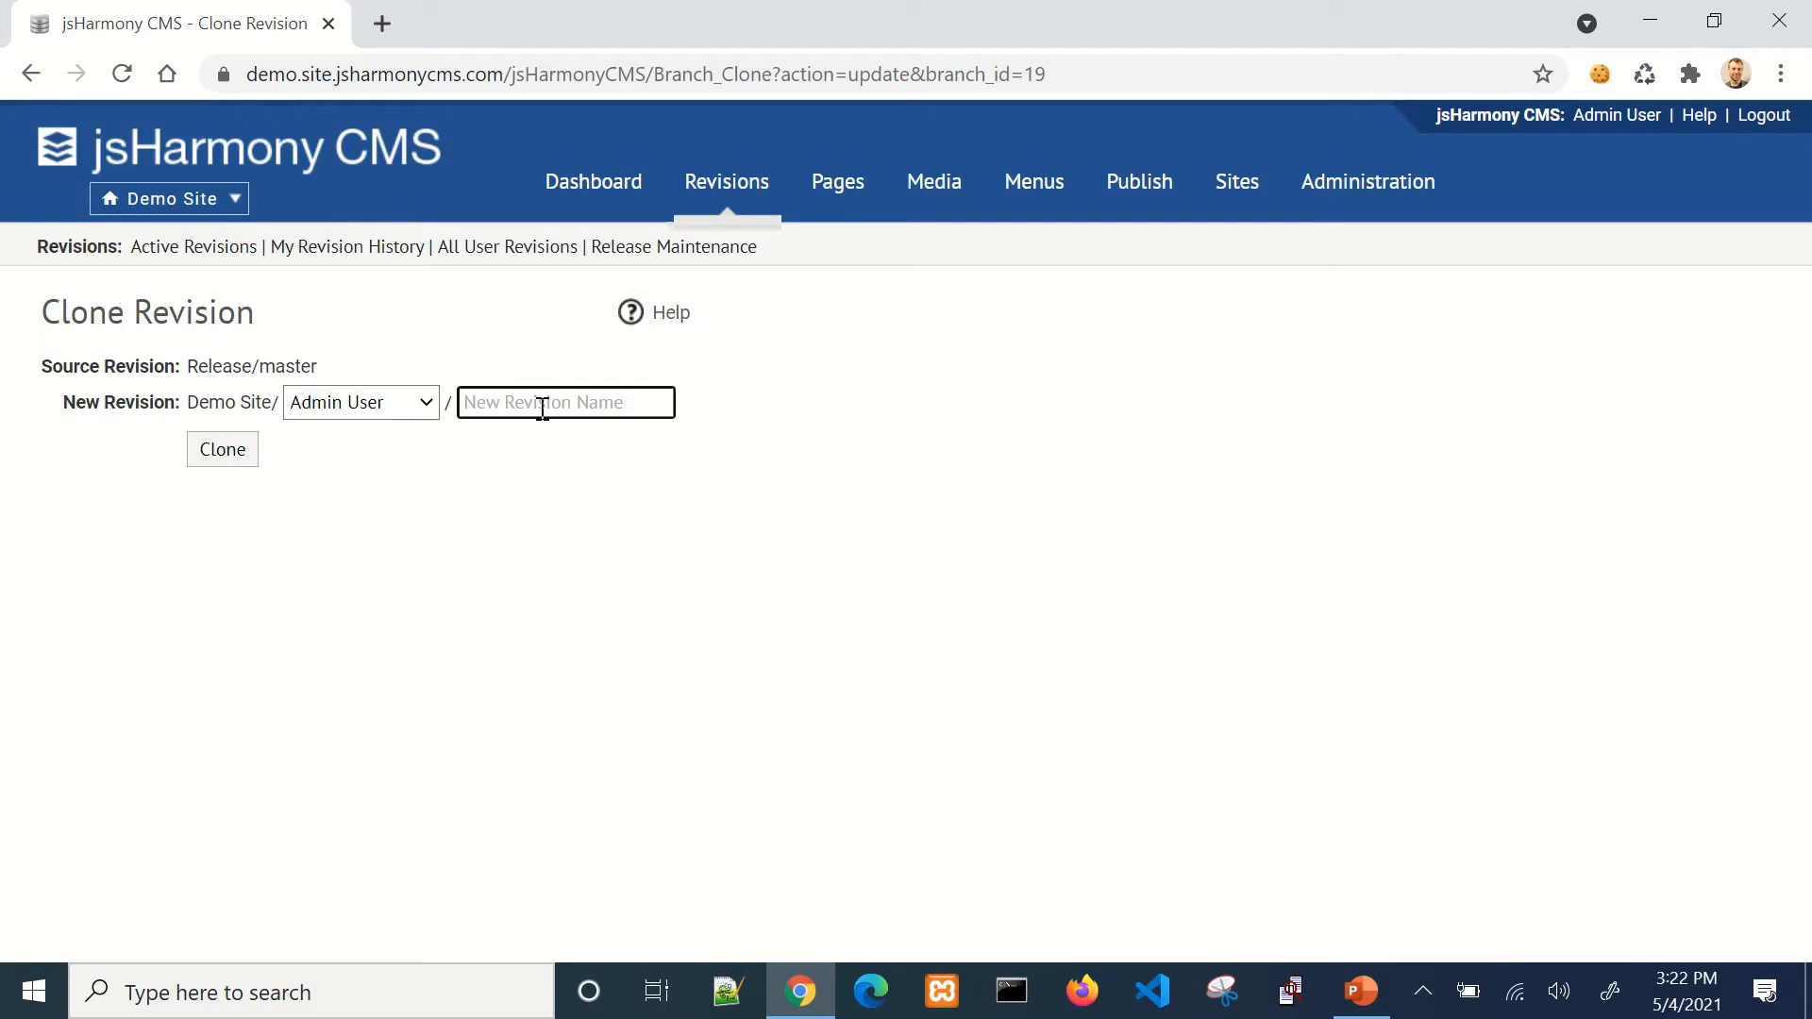
Step: Clone the Release/master revision into a new revision named "Editing Content"
{"action": "type", "text": "Editing Content"}
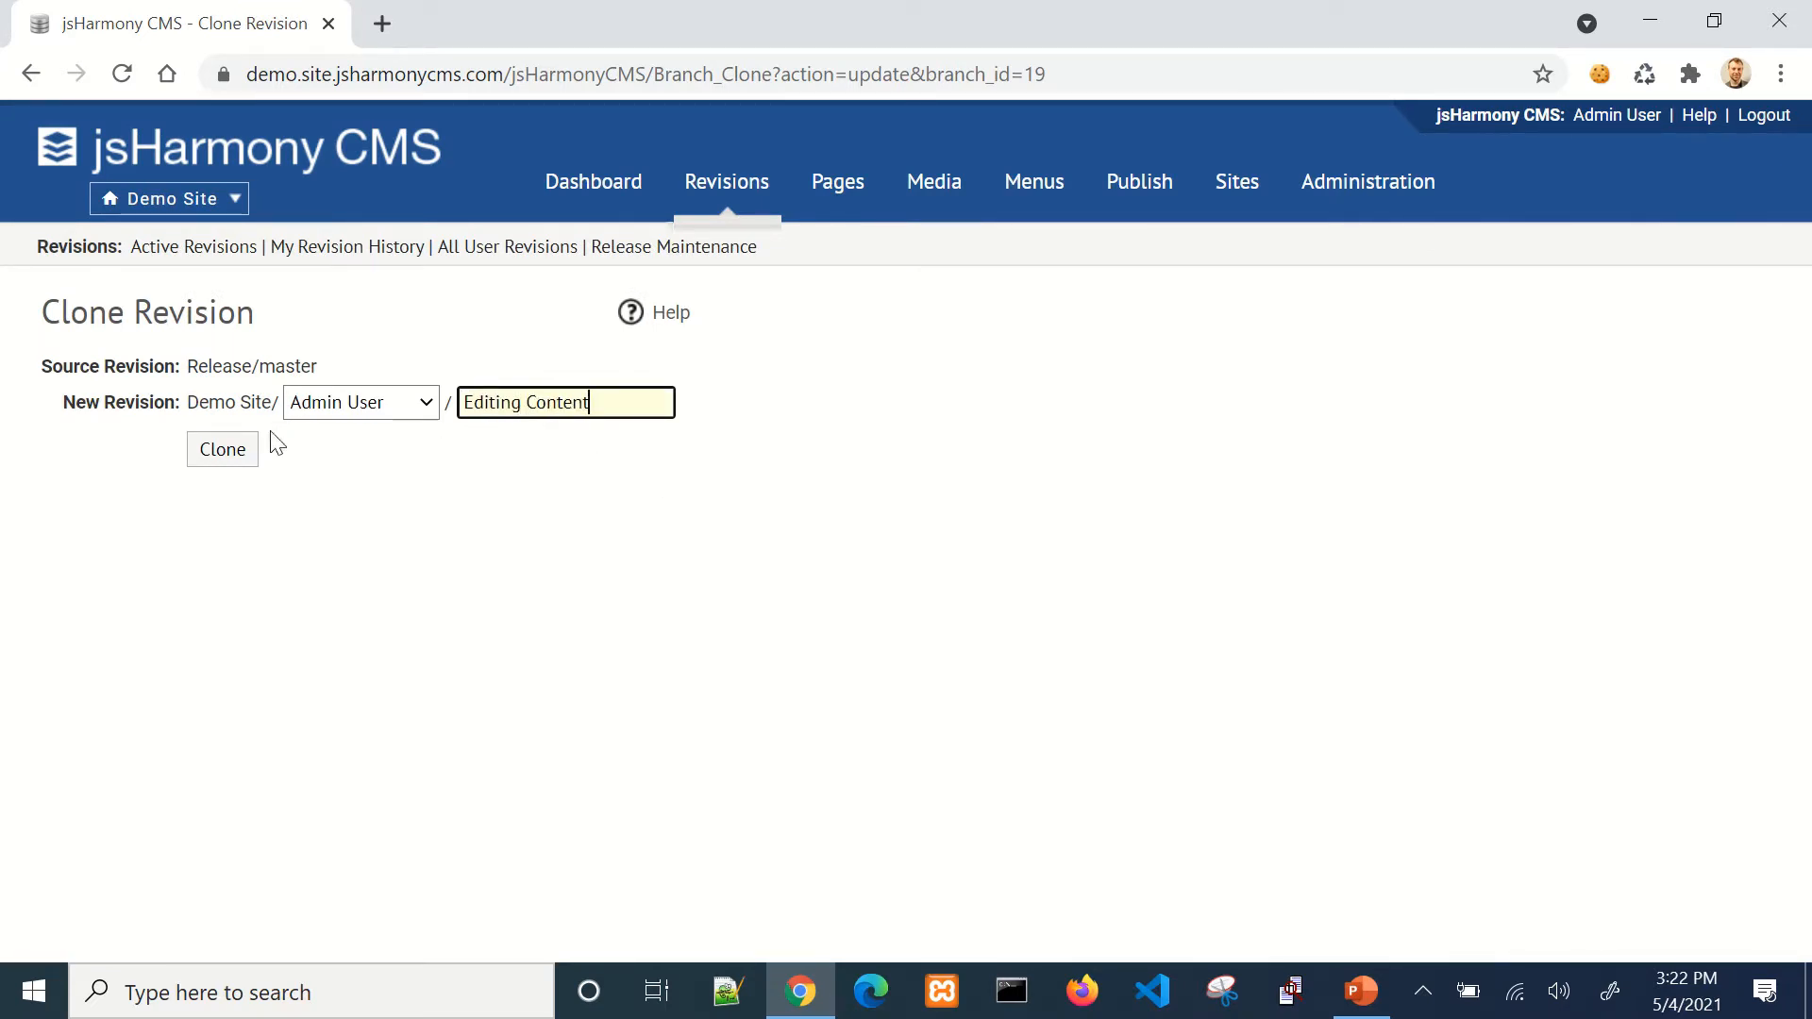
{"action": "left_click", "coordinate": [220, 447]}
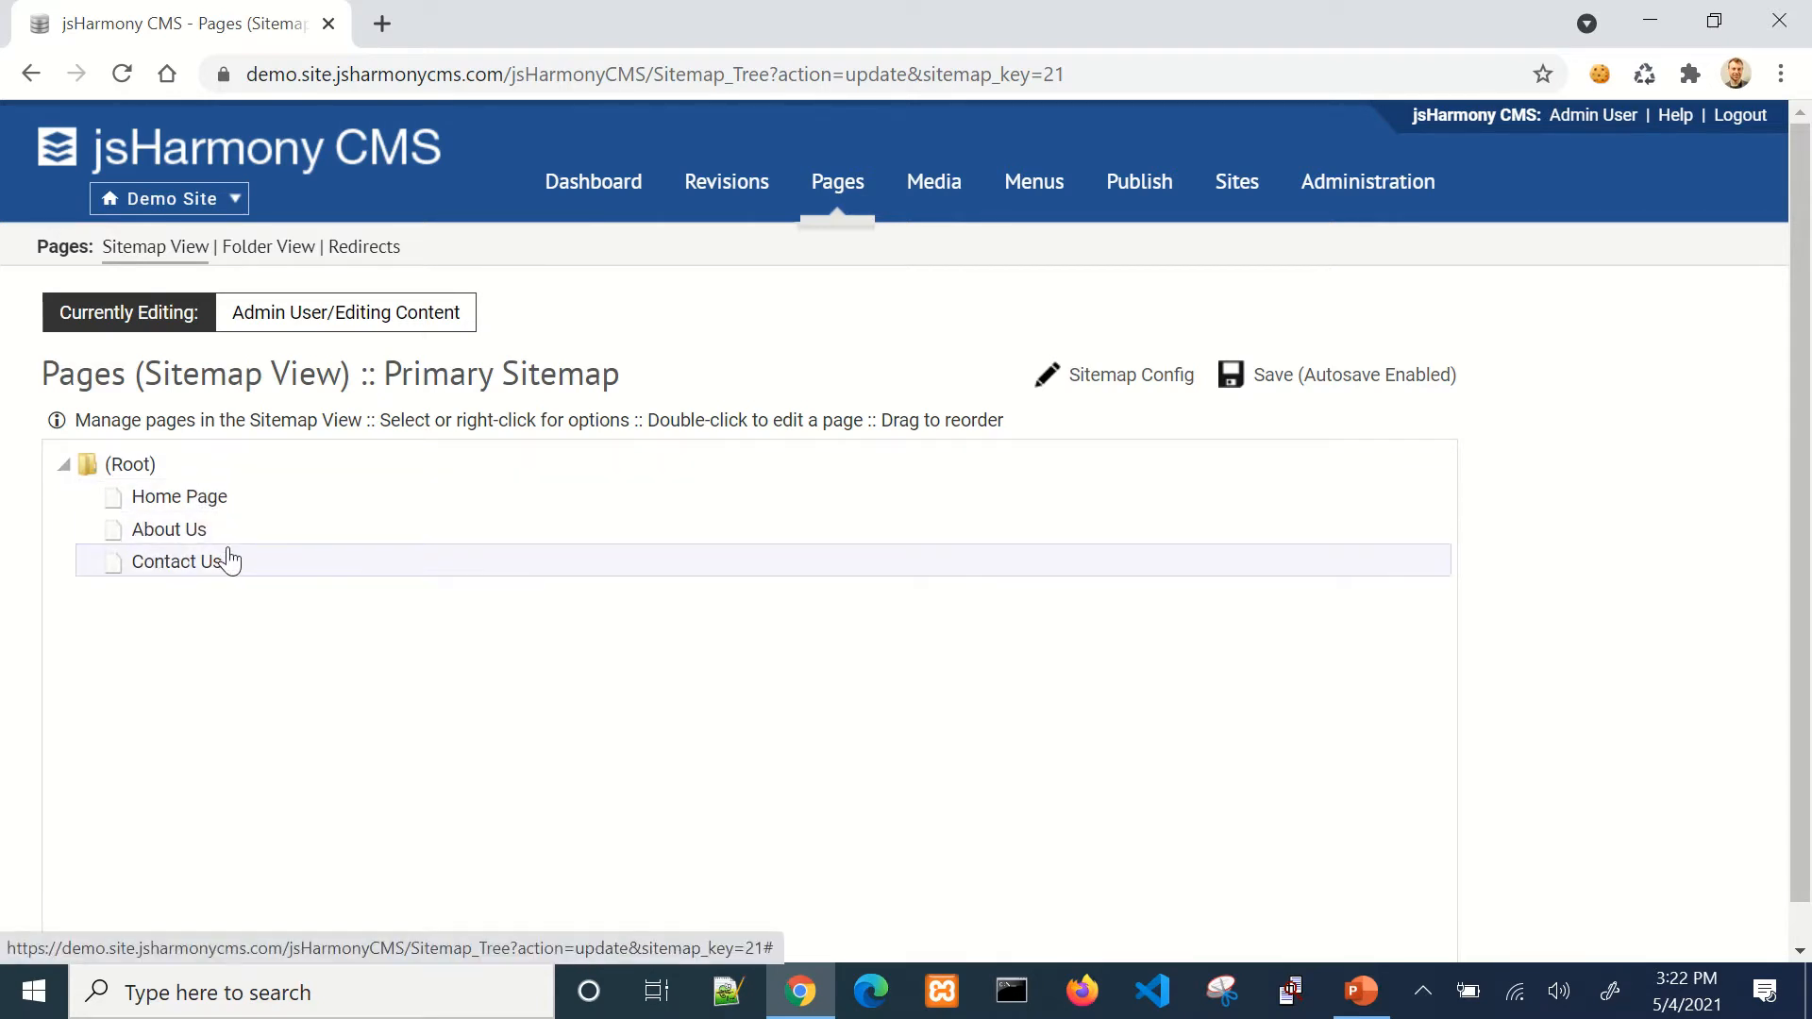
Step: Nest the About Us and Contact Us pages under Home Page in the primary sitemap
{"action": "left_click_drag", "start_coordinate": [152, 546], "coordinate": [186, 500]}
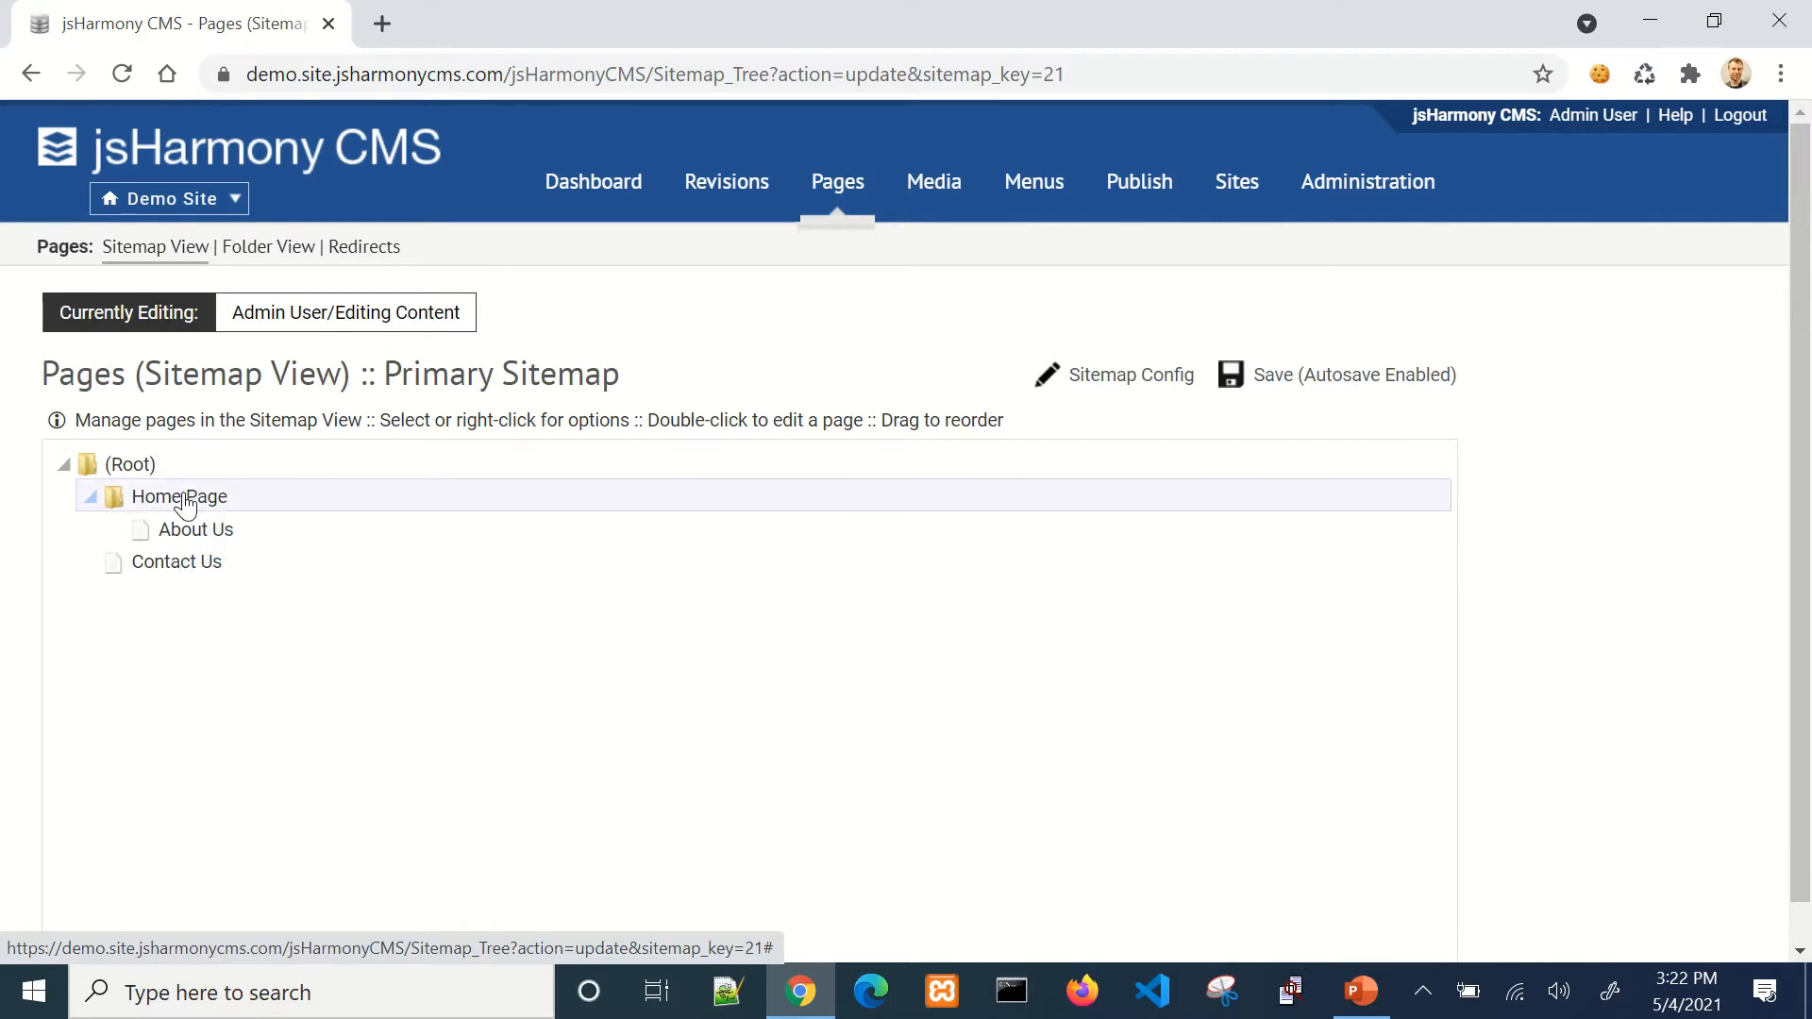
{"action": "left_click_drag", "start_coordinate": [172, 573], "coordinate": [195, 542]}
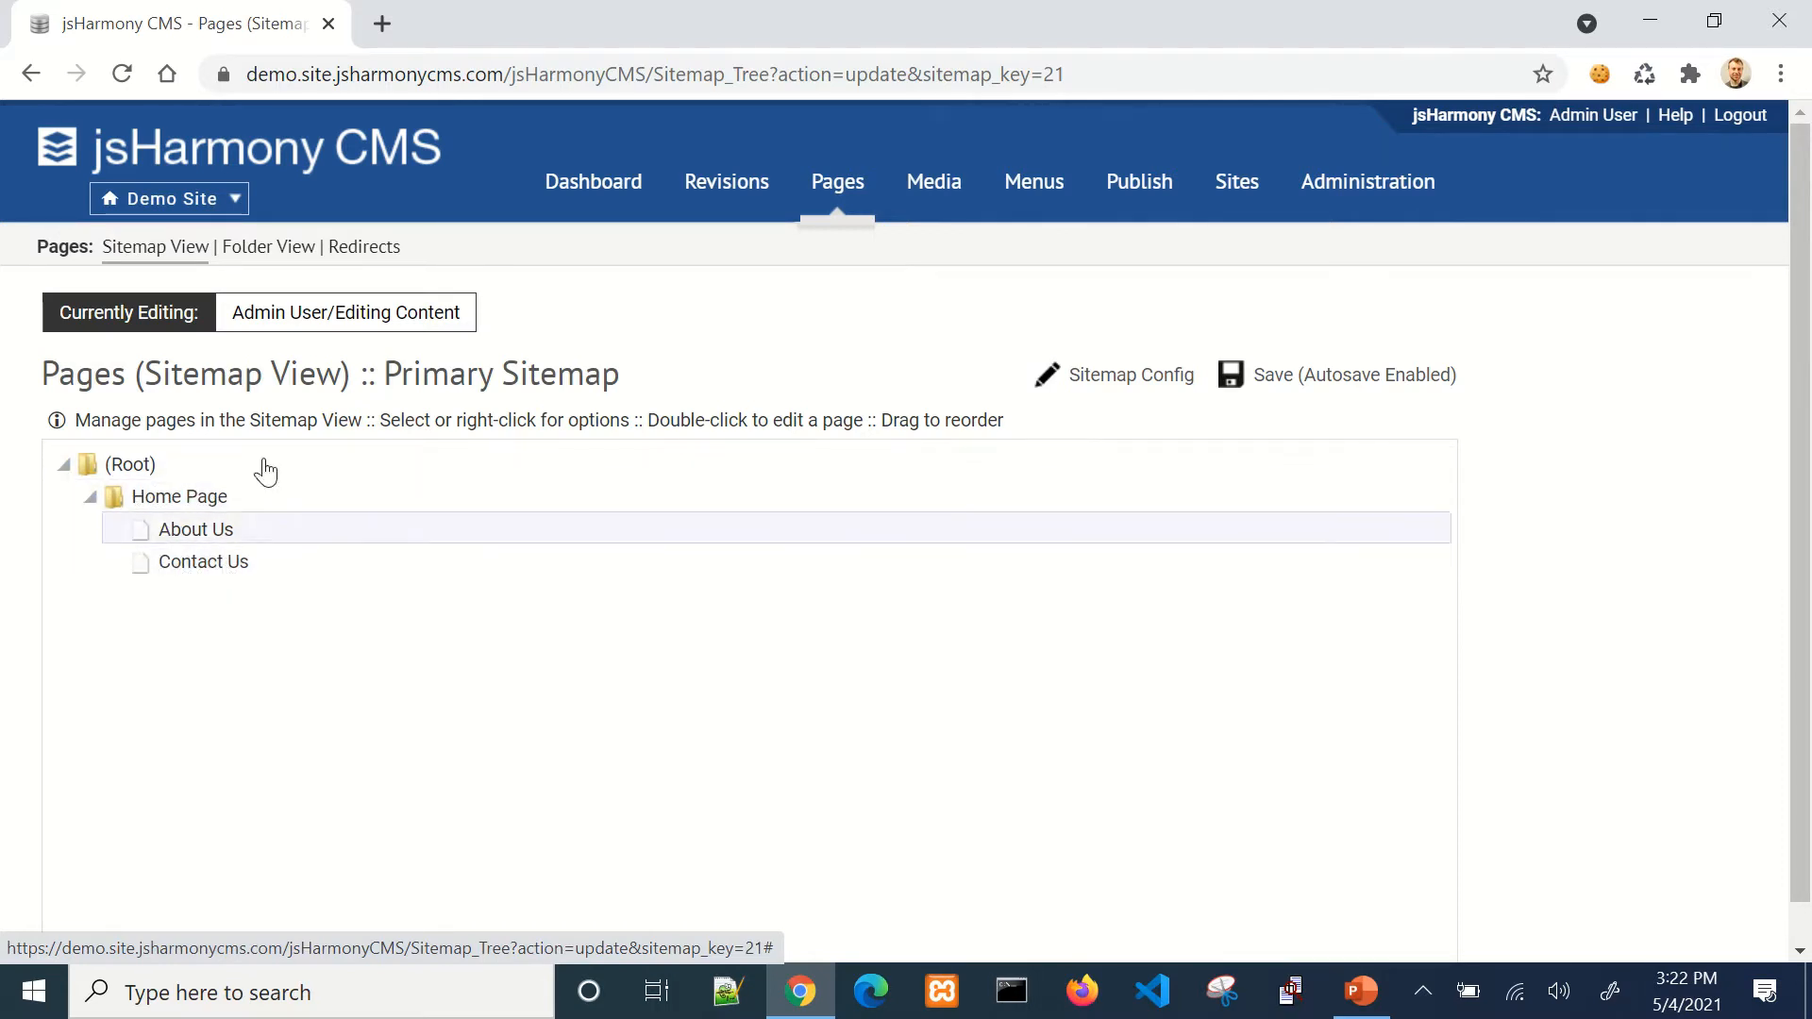
Step: Examine the about-us and contact-us folders in the pages' Folder View, and check the active revisions
{"action": "left_click", "coordinate": [270, 251]}
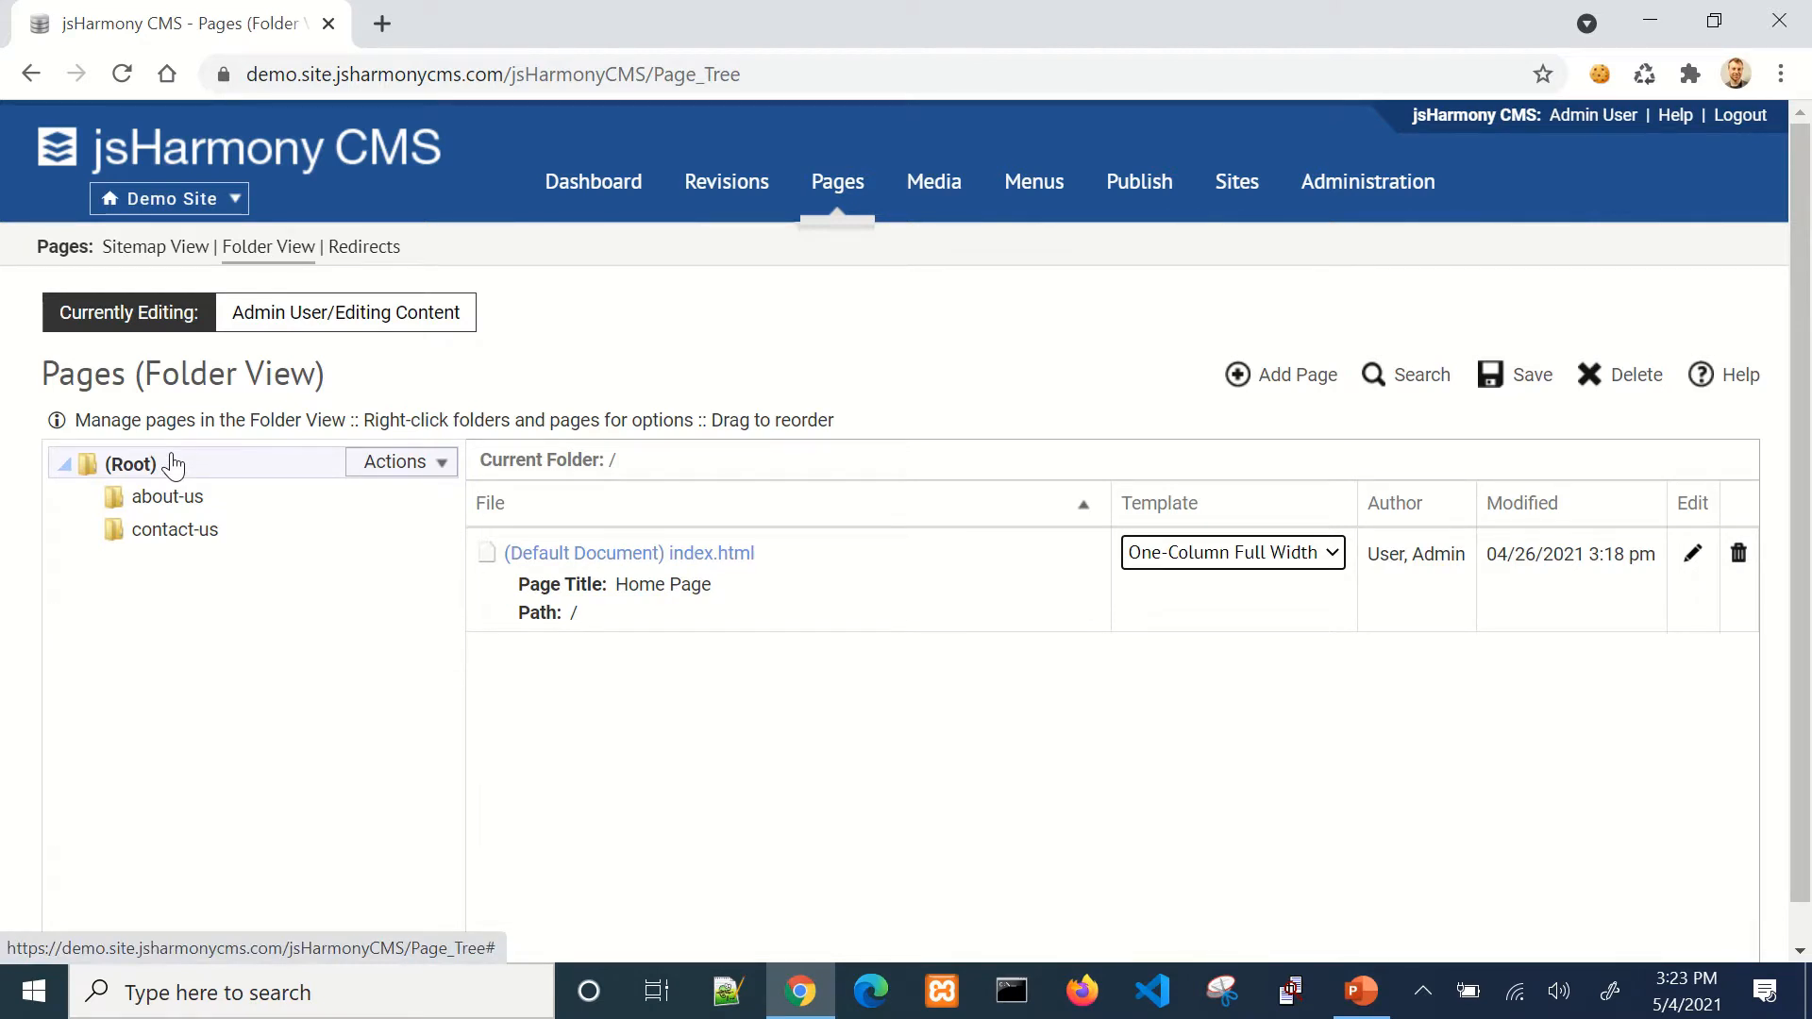
{"action": "left_click", "coordinate": [202, 498]}
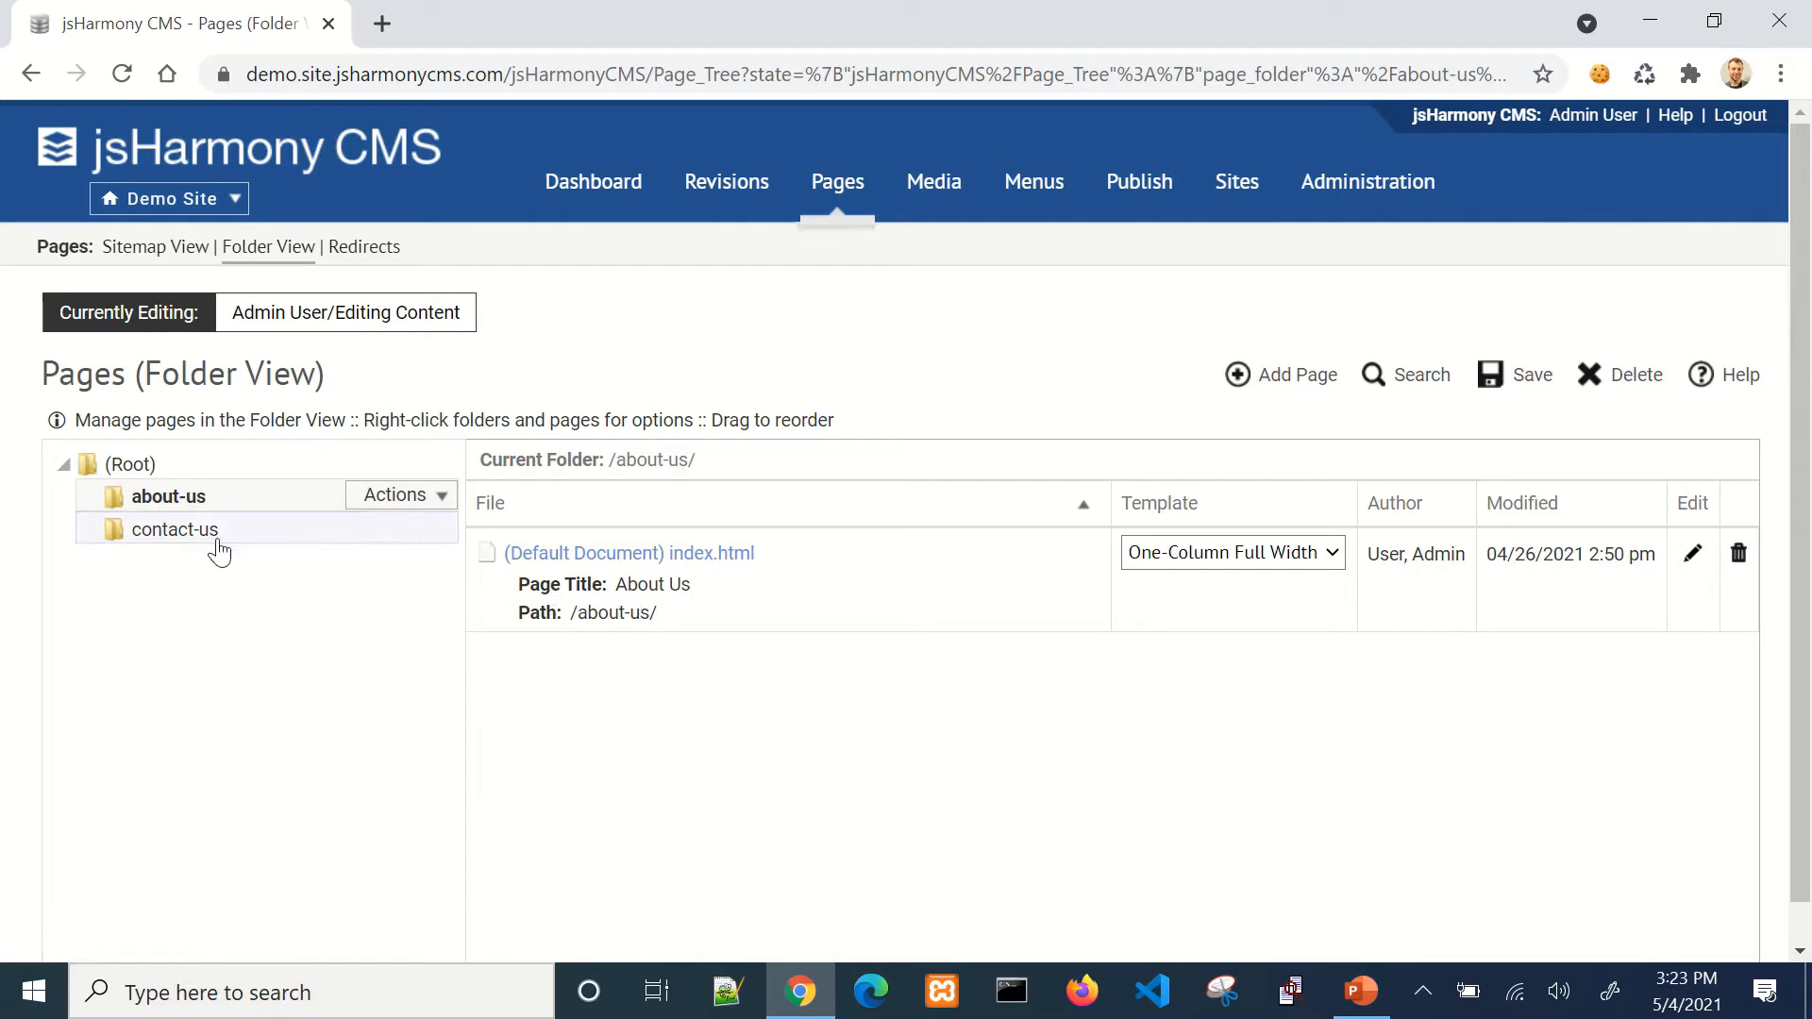
{"action": "left_click", "coordinate": [200, 529]}
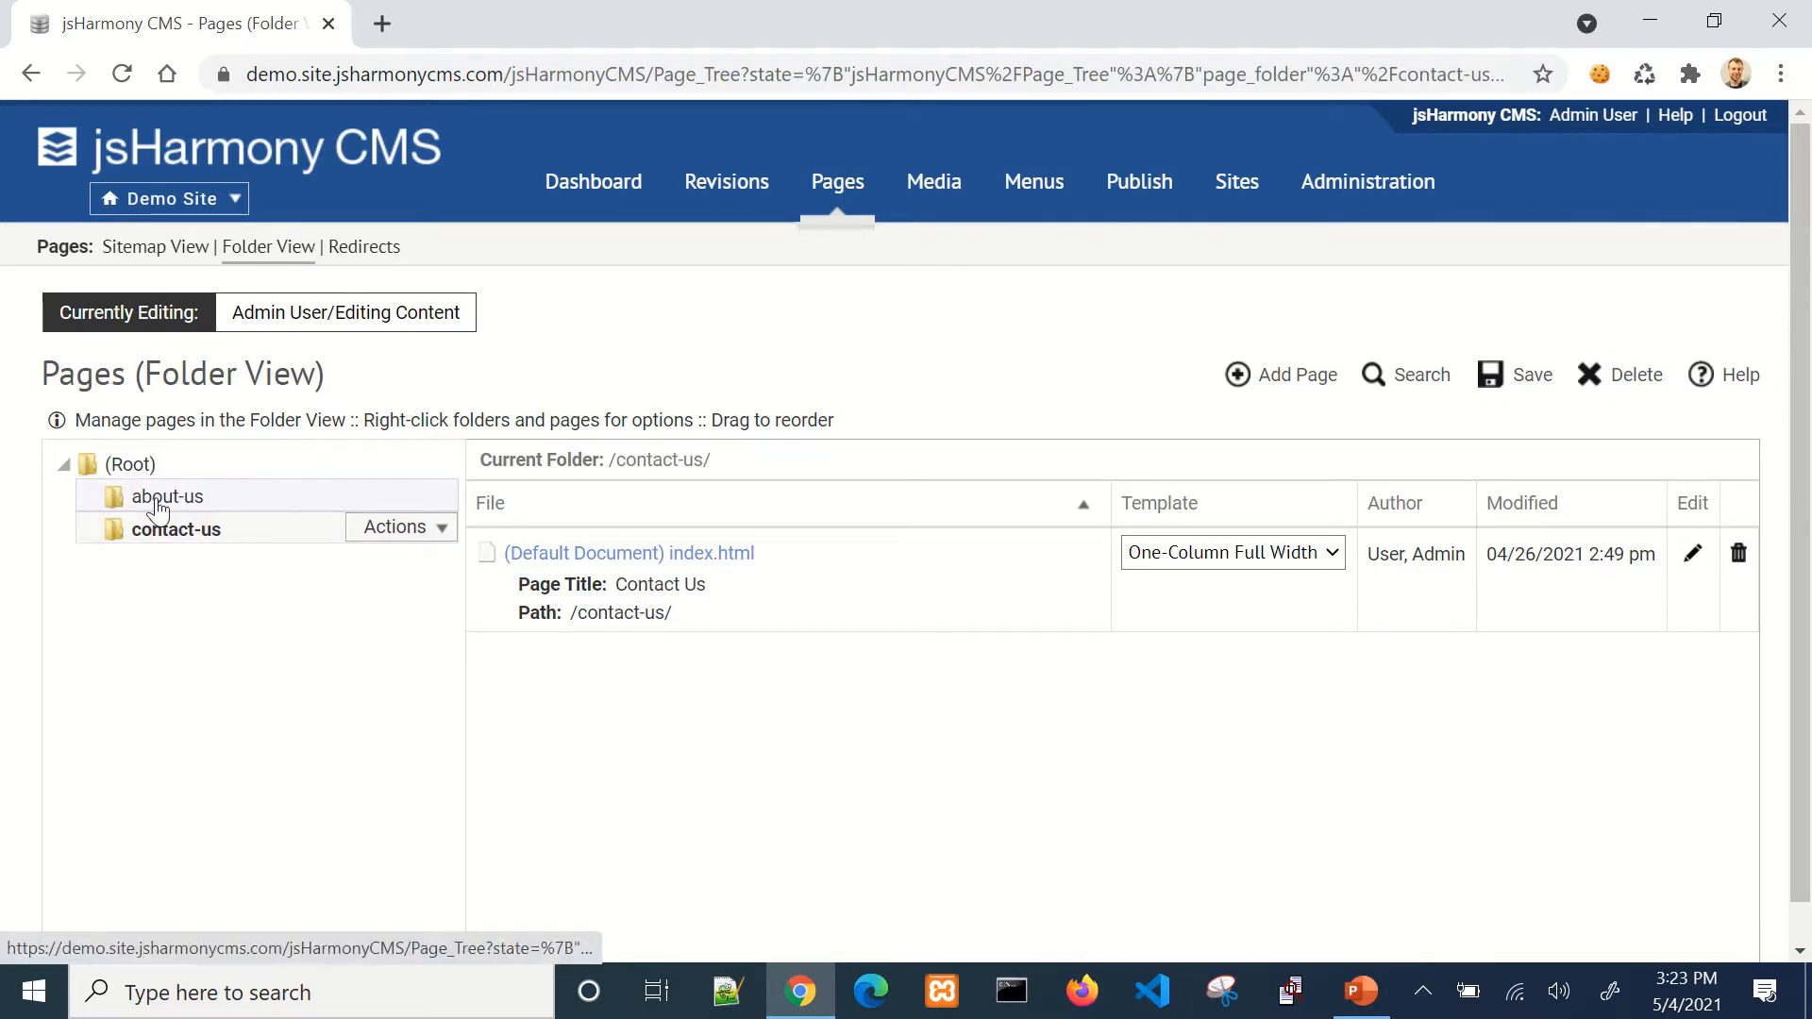
{"action": "left_click", "coordinate": [741, 191]}
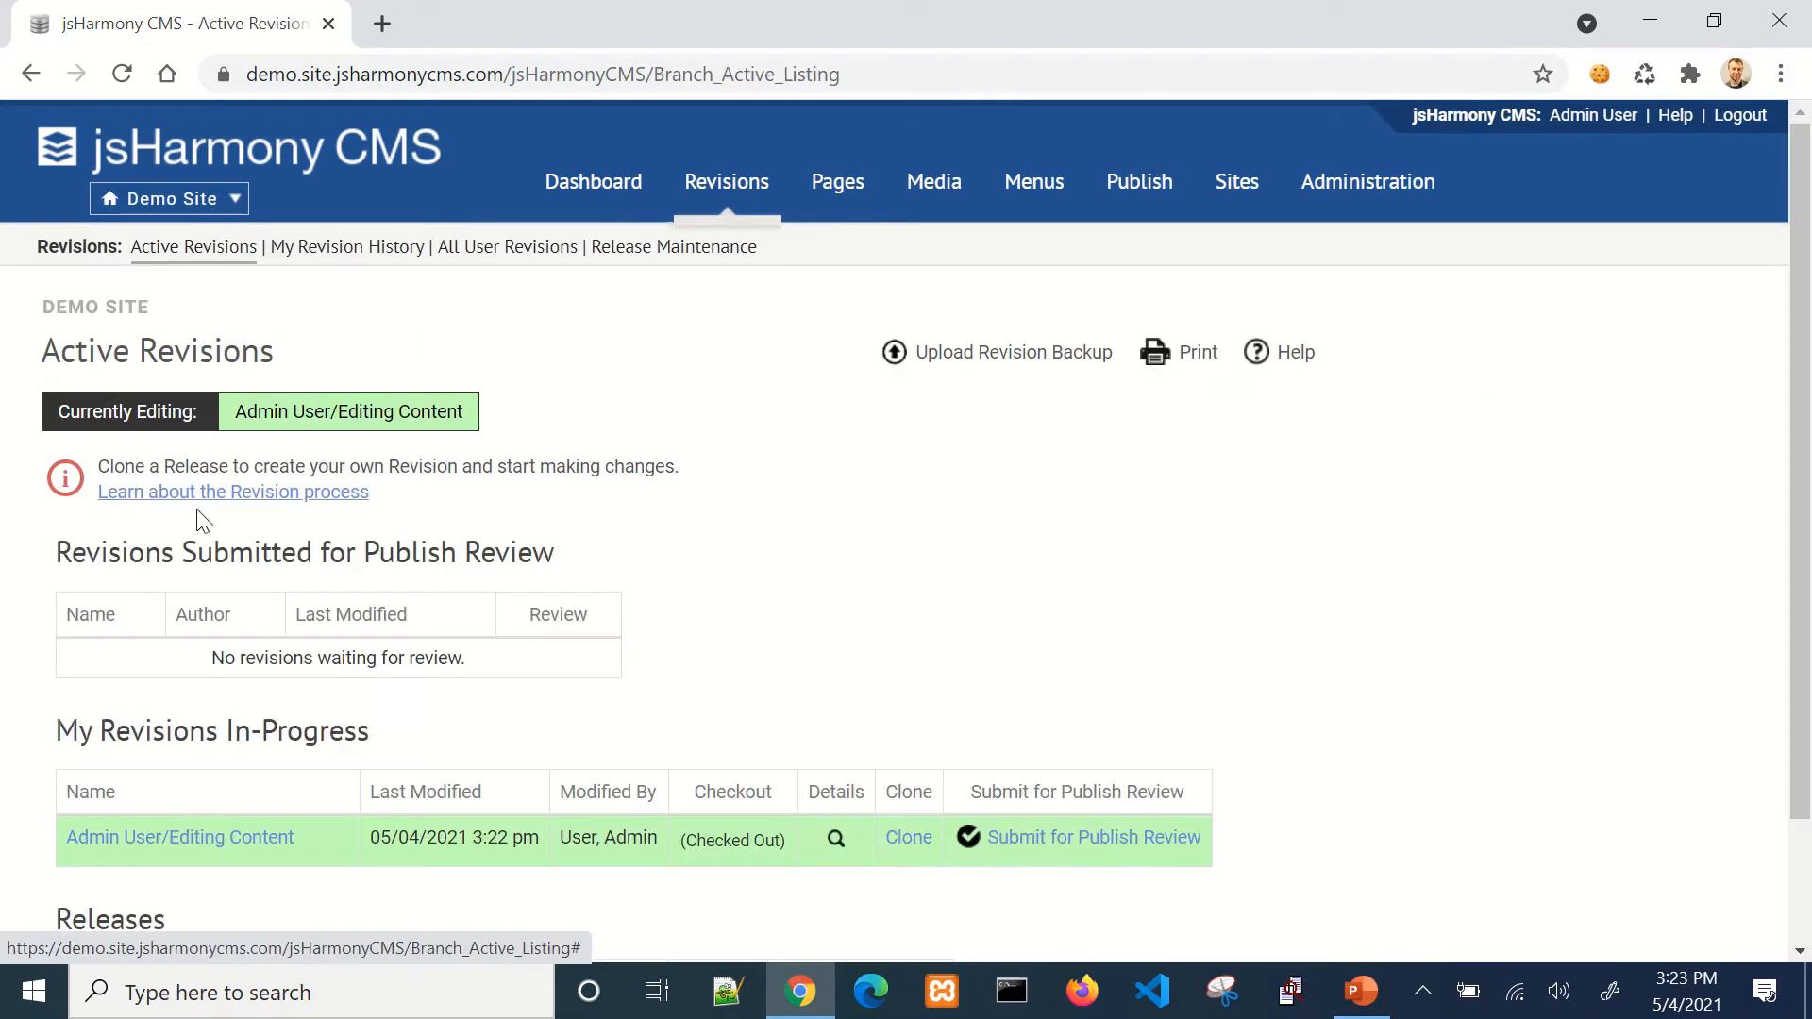
Step: Add a child page titled "Services" under Home Page in the sitemap, using the One-Column w/Sidebar template
{"action": "left_click", "coordinate": [837, 184]}
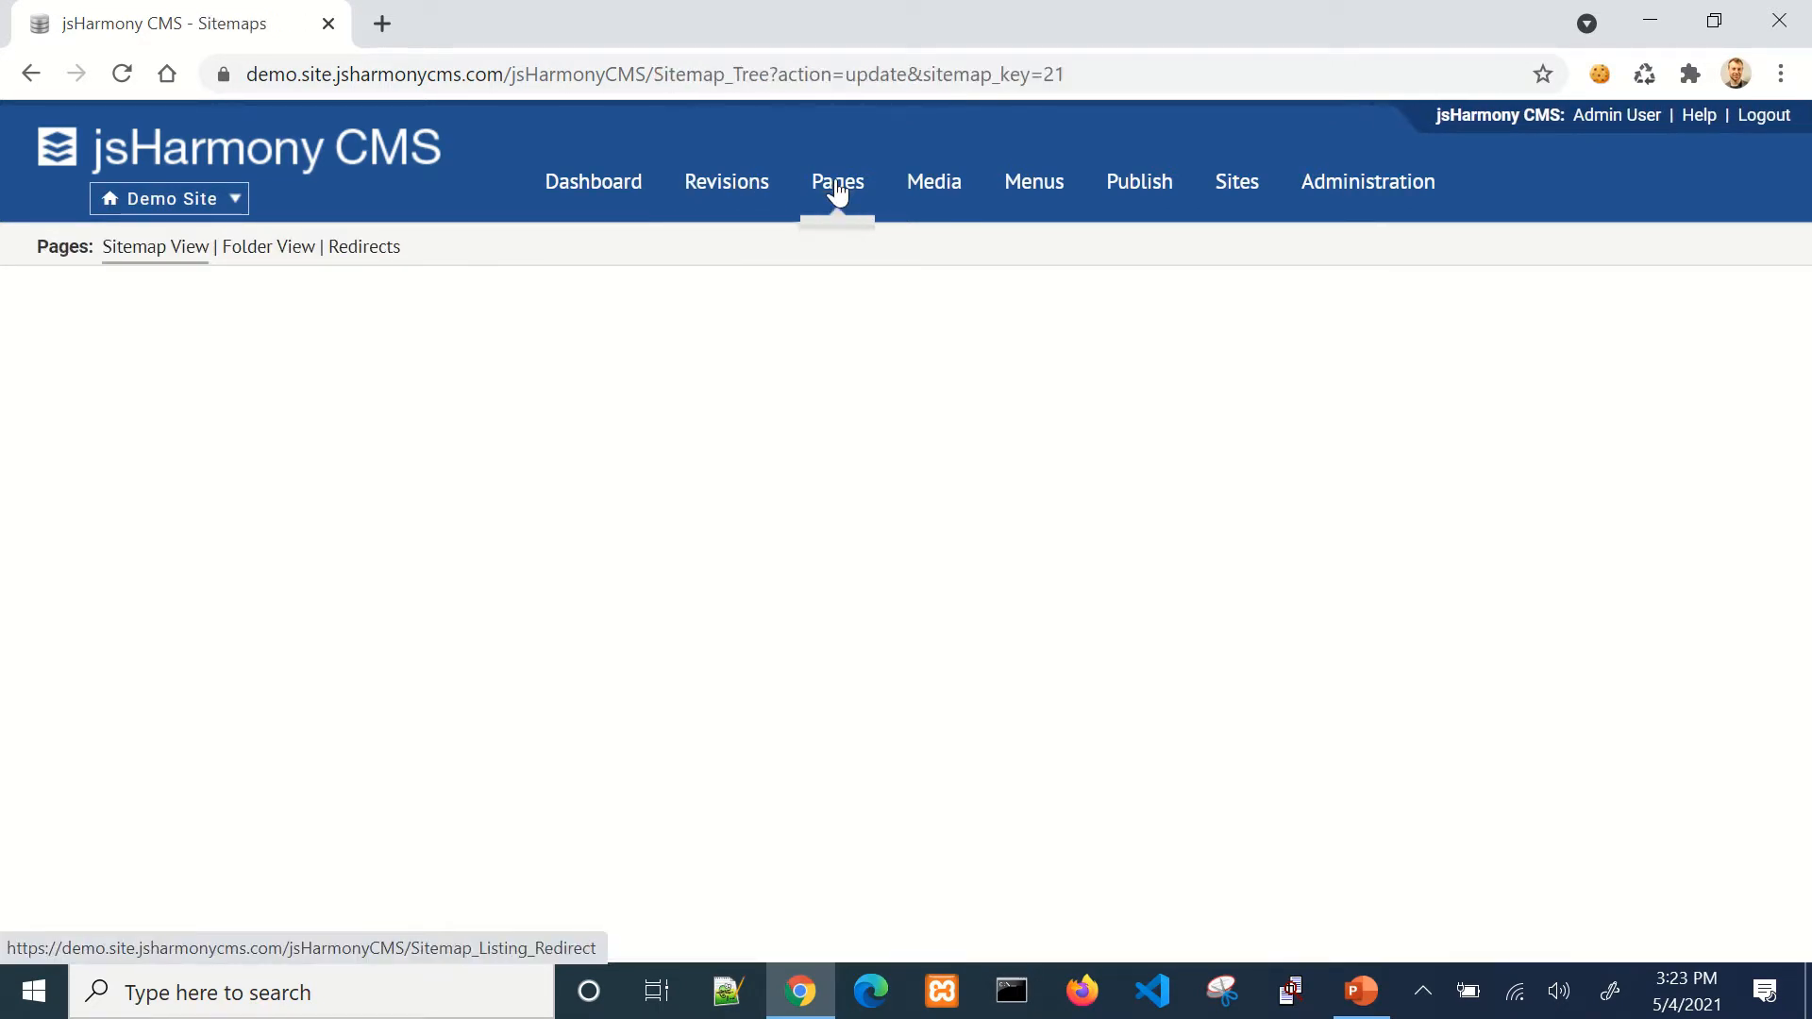
{"action": "right_click", "coordinate": [210, 496]}
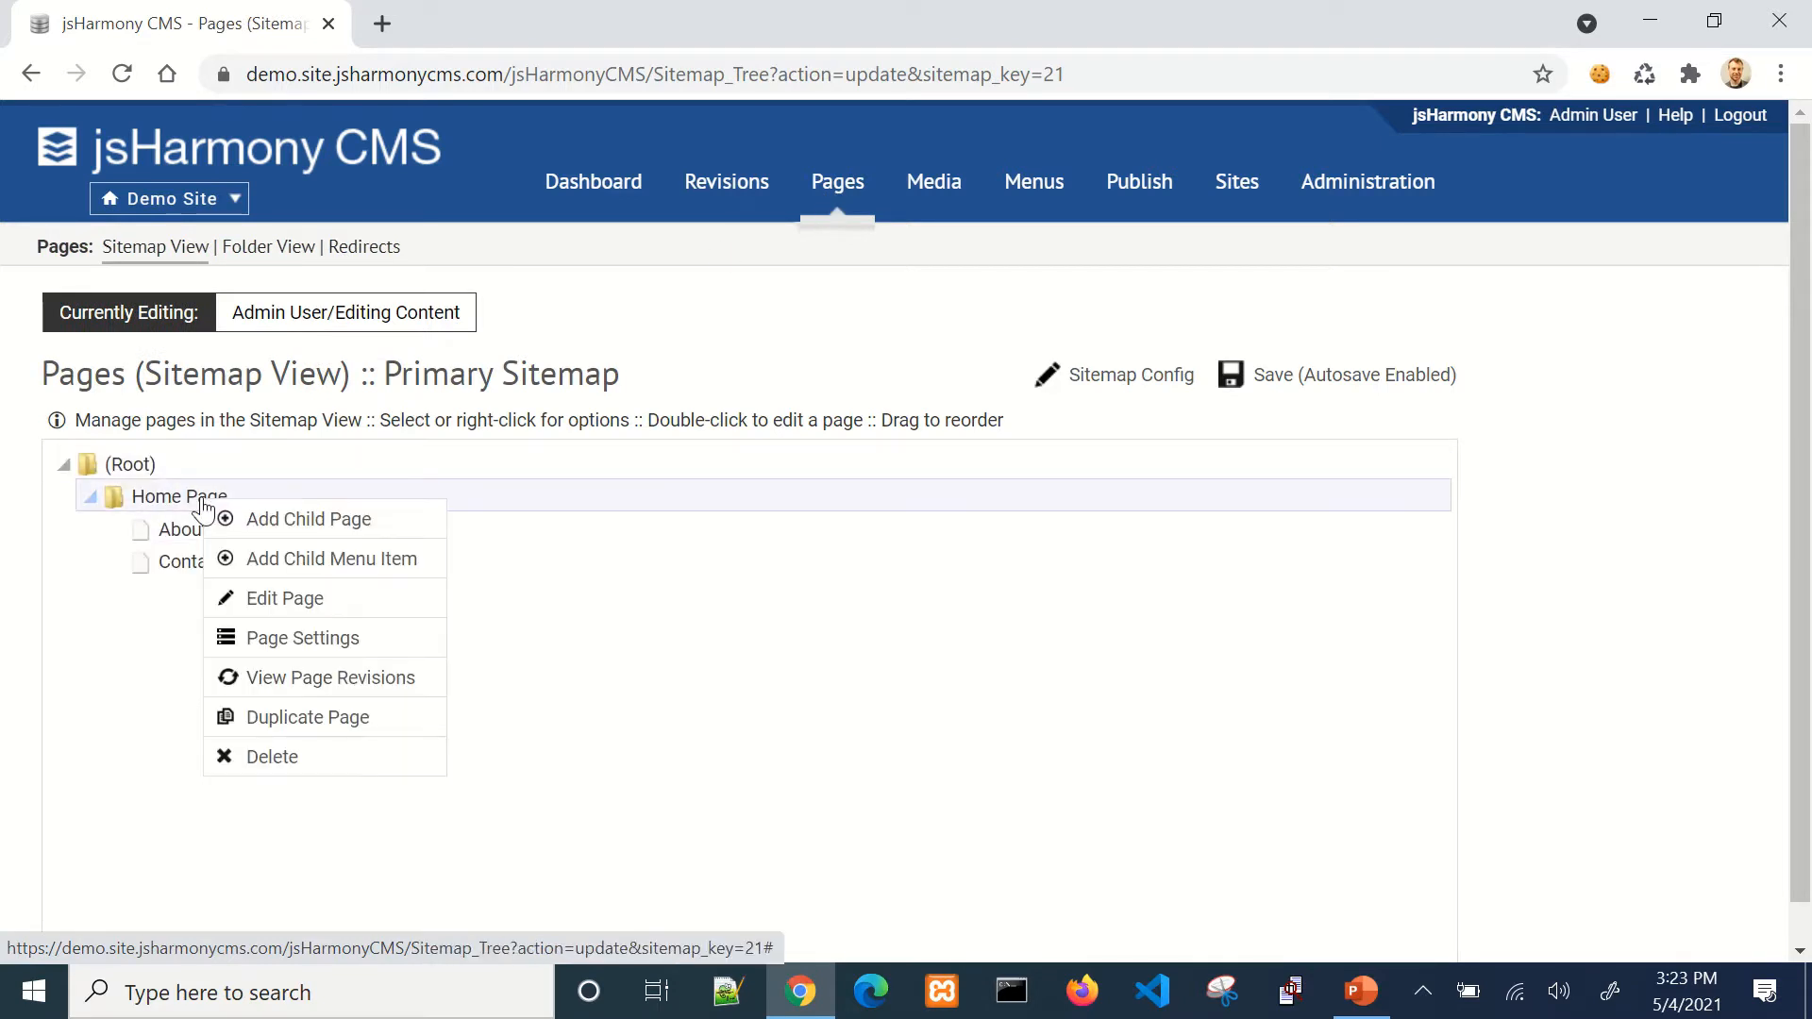
{"action": "left_click", "coordinate": [288, 518]}
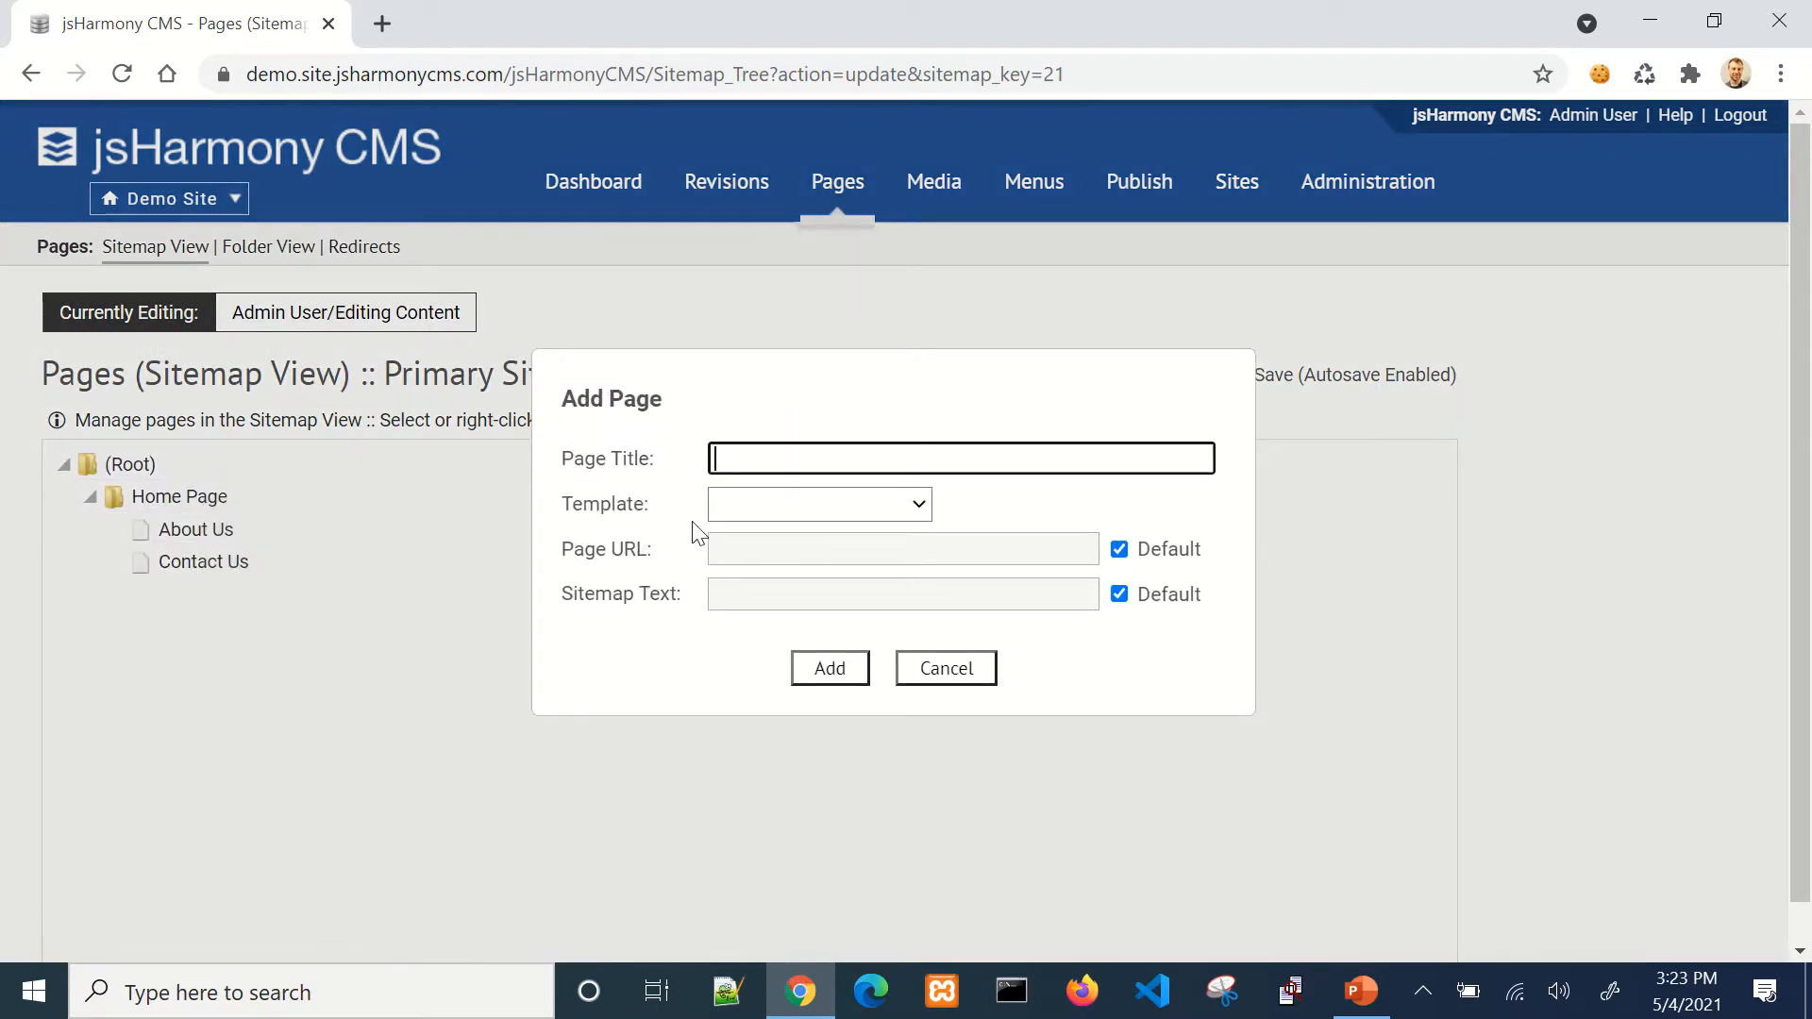
{"action": "type", "text": "Services"}
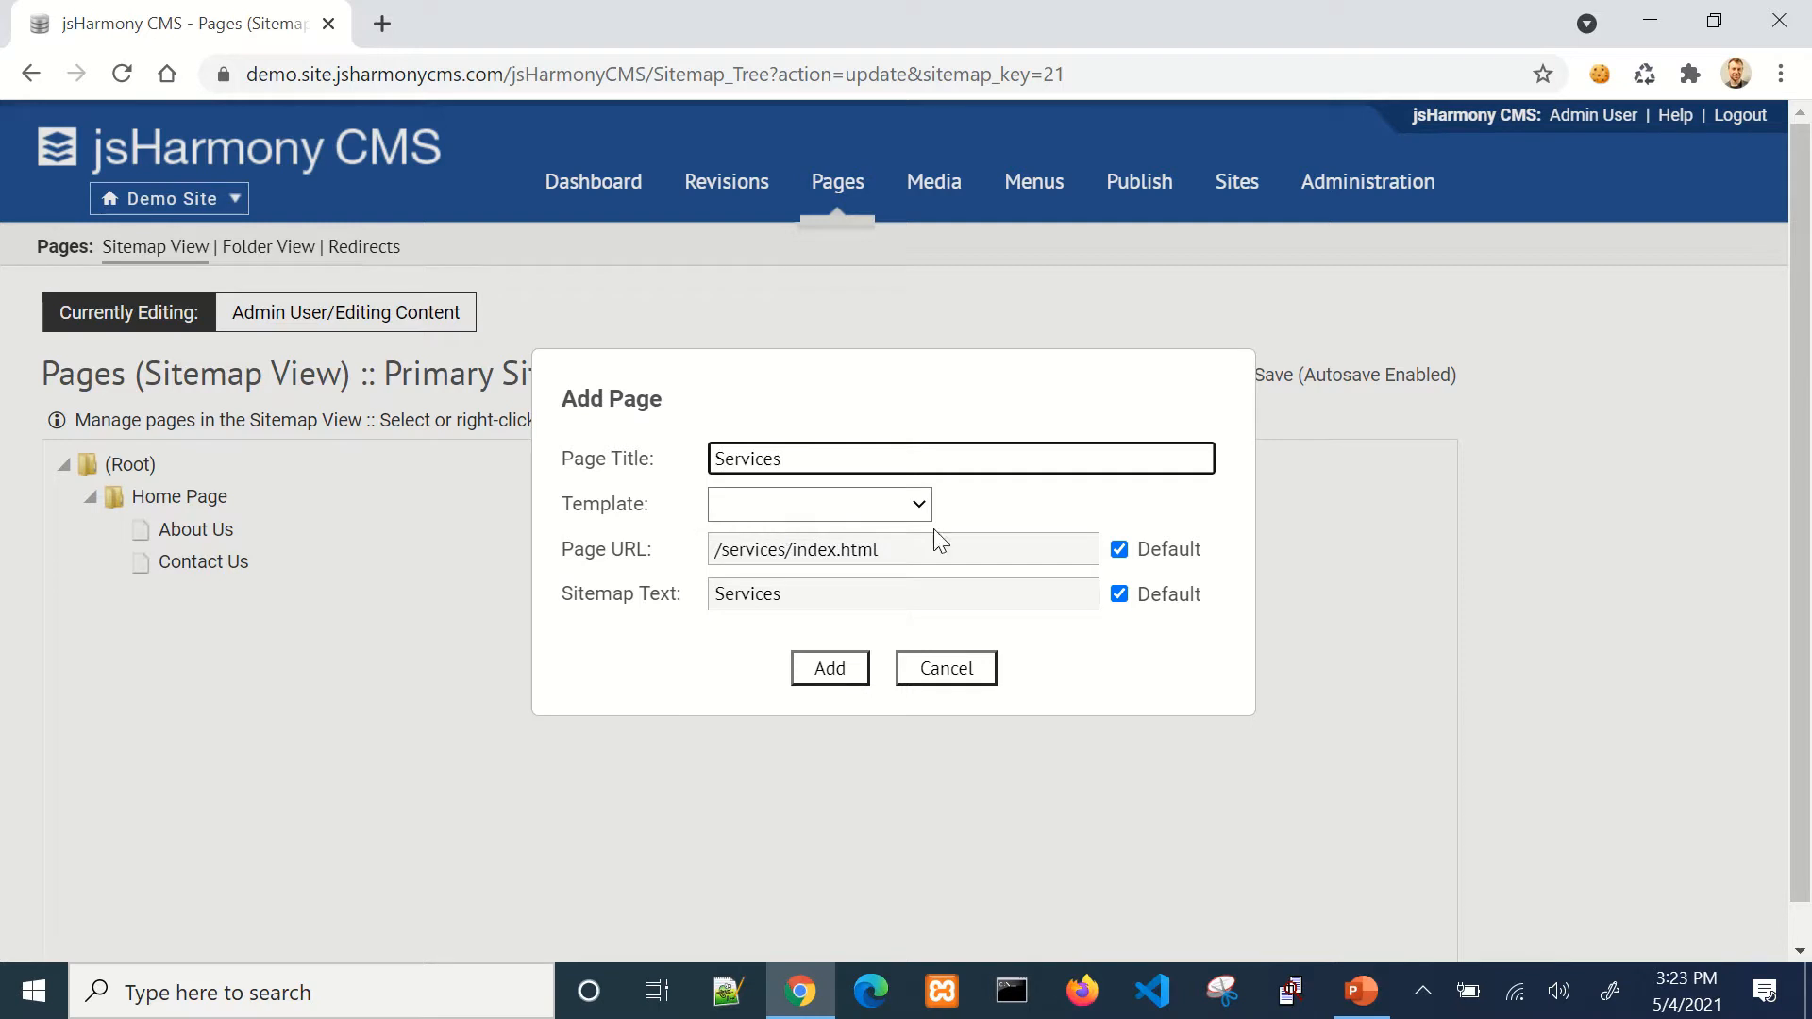
{"action": "left_click", "coordinate": [811, 507]}
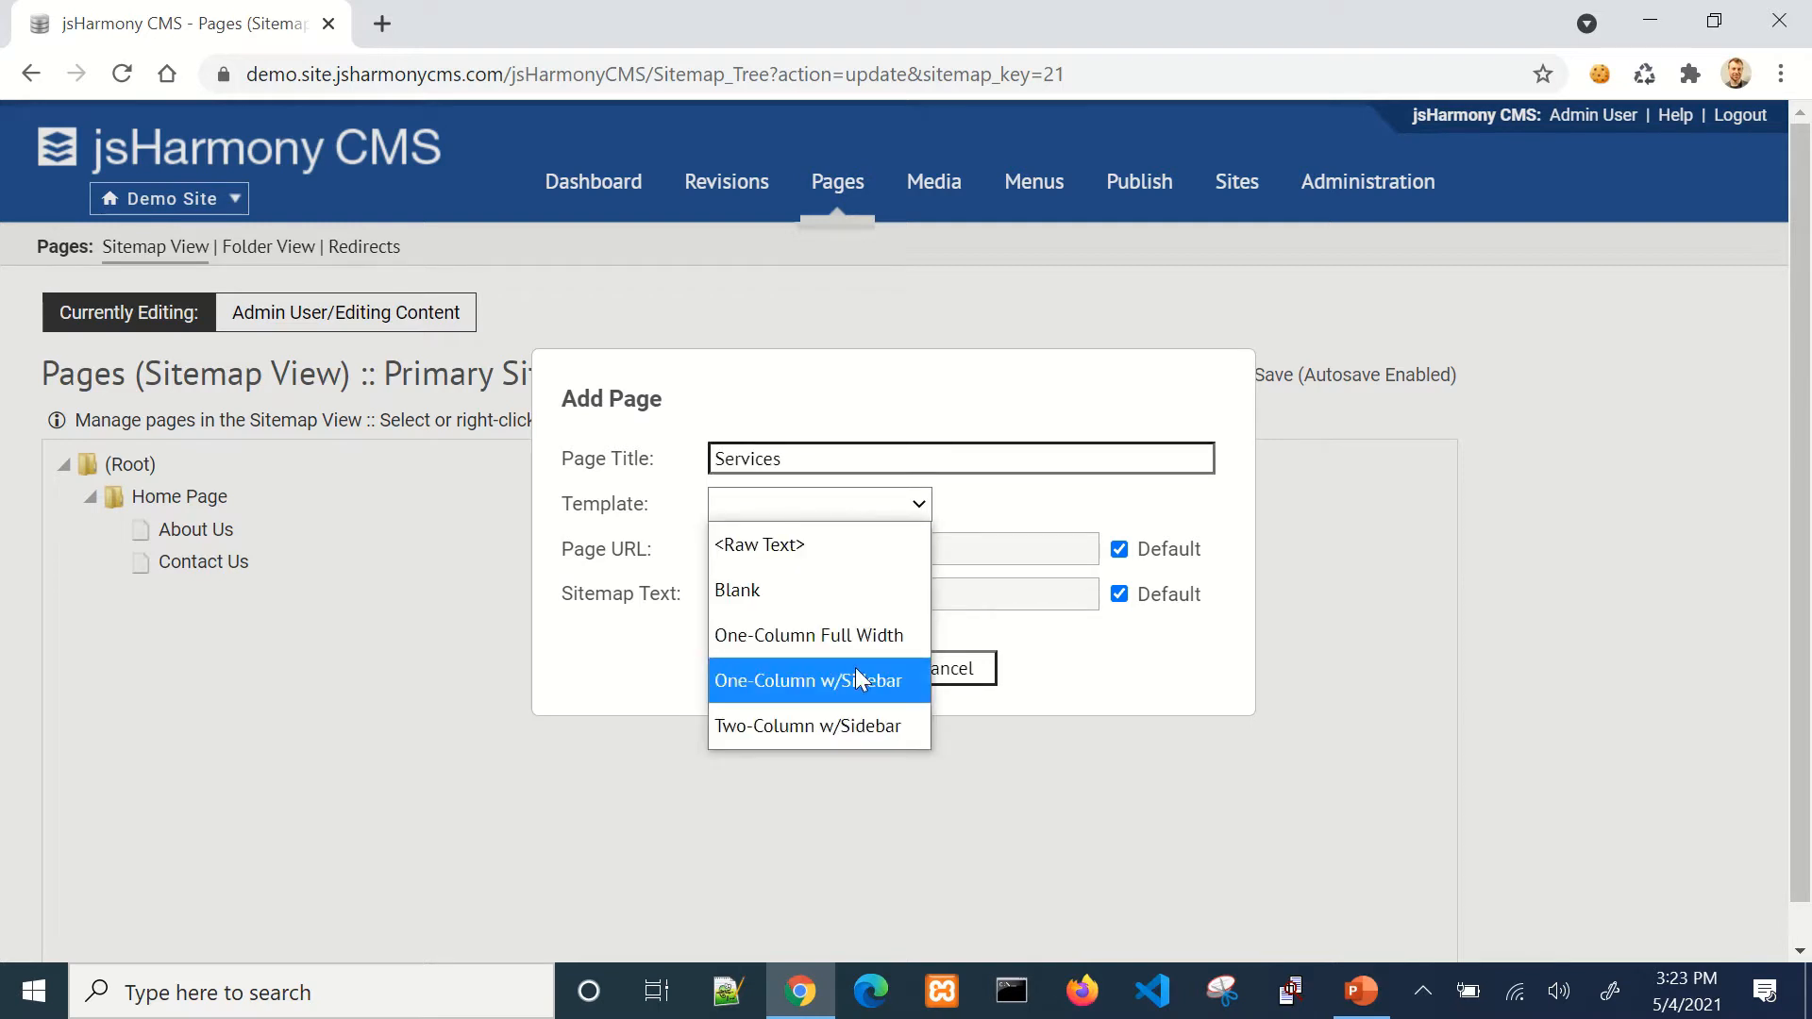
{"action": "left_click", "coordinate": [821, 692]}
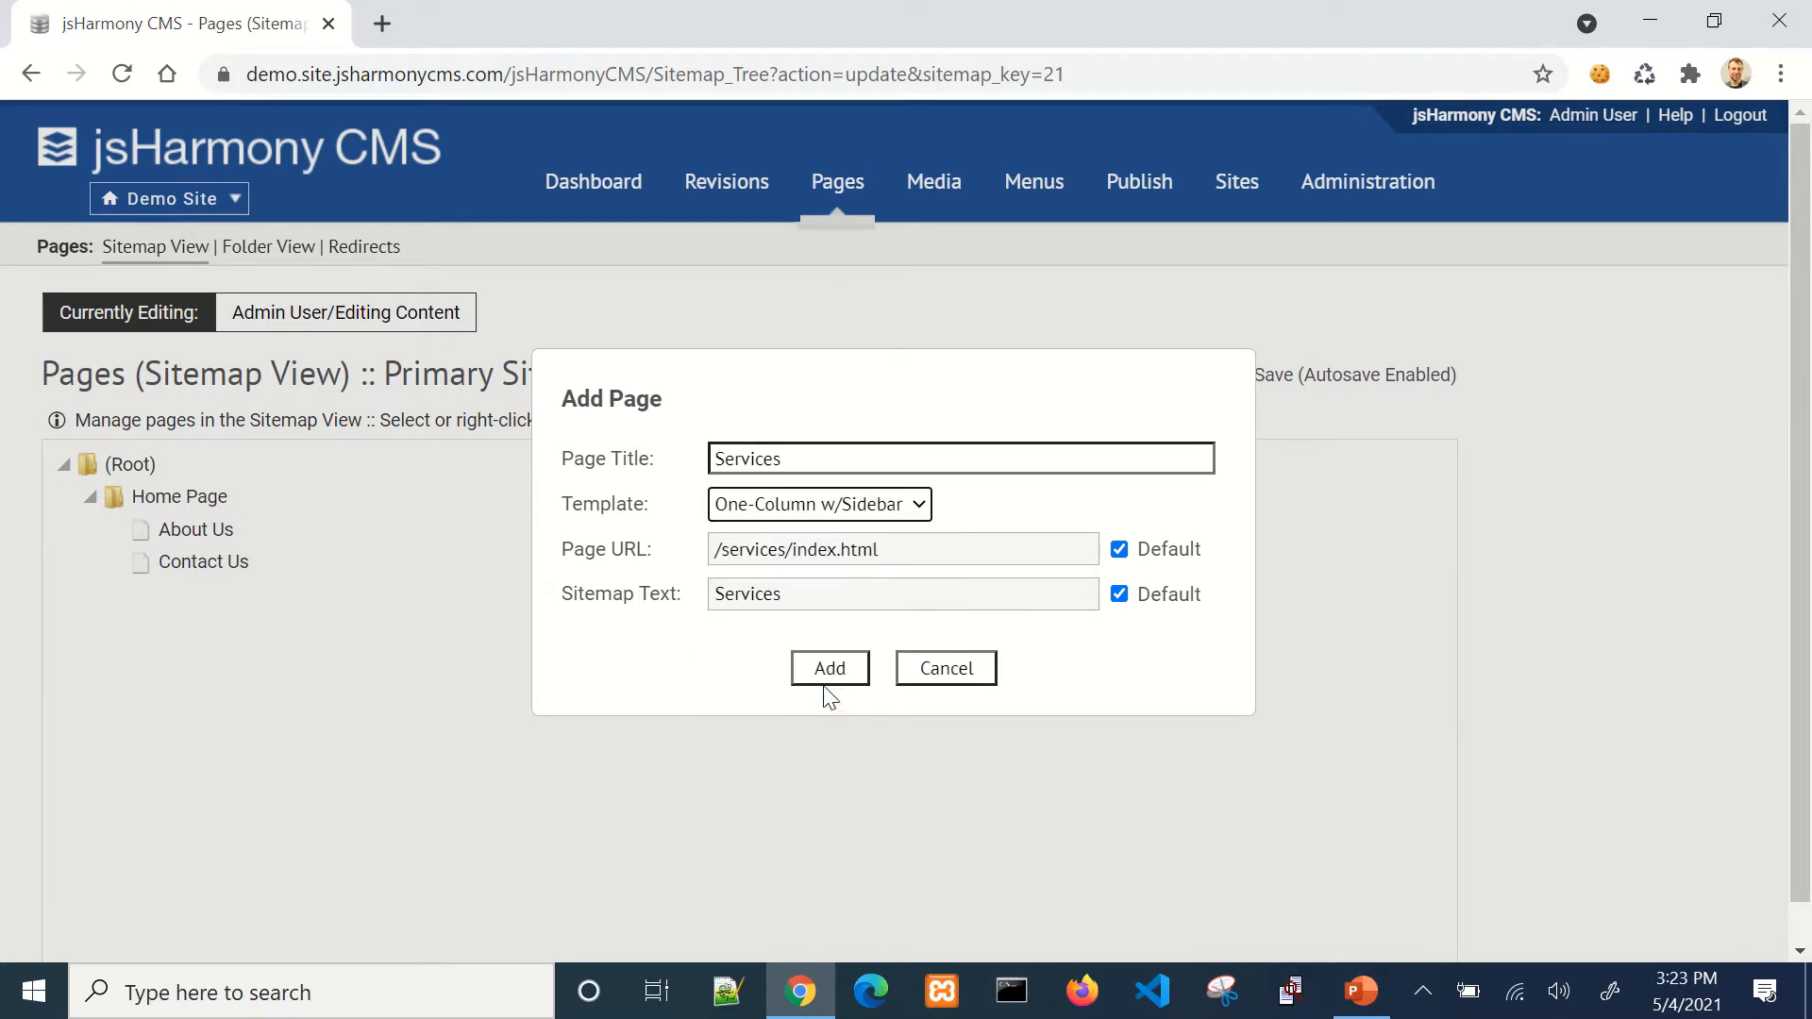
{"action": "left_click", "coordinate": [837, 674]}
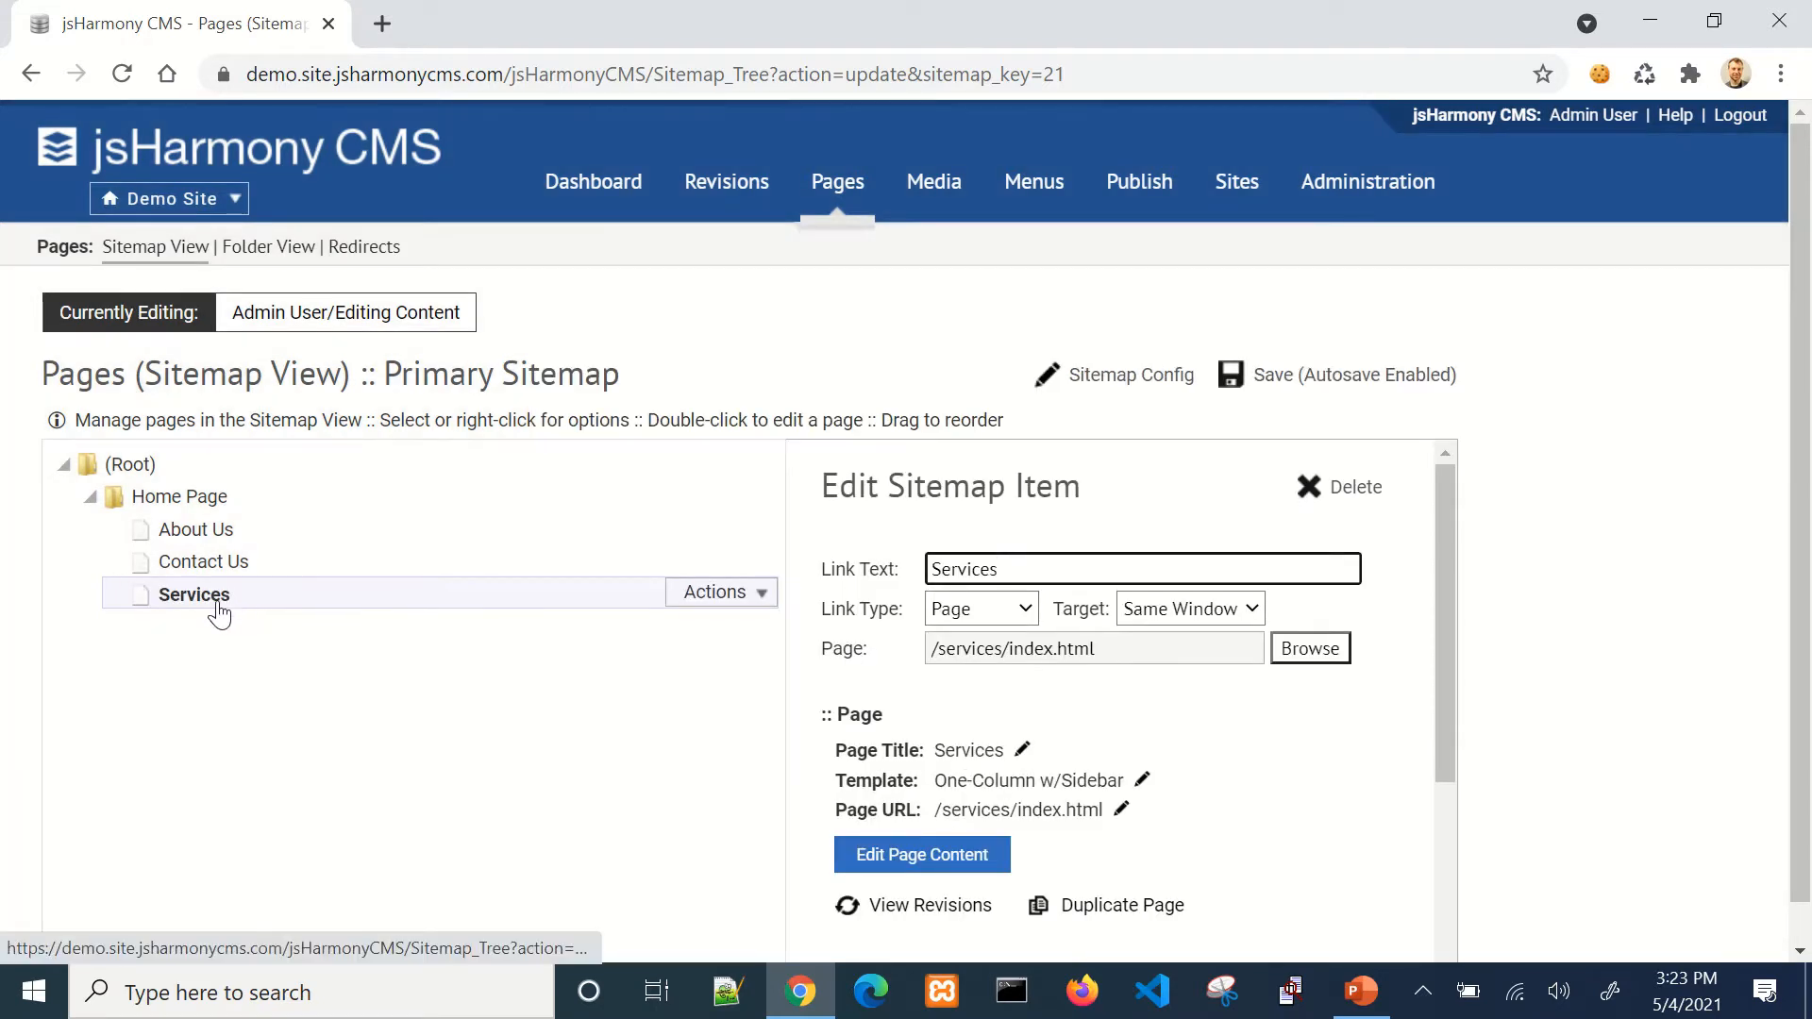
Step: Add a child page titled "Build" under Services, using the One-Column w/Sidebar template
{"action": "right_click", "coordinate": [218, 610]}
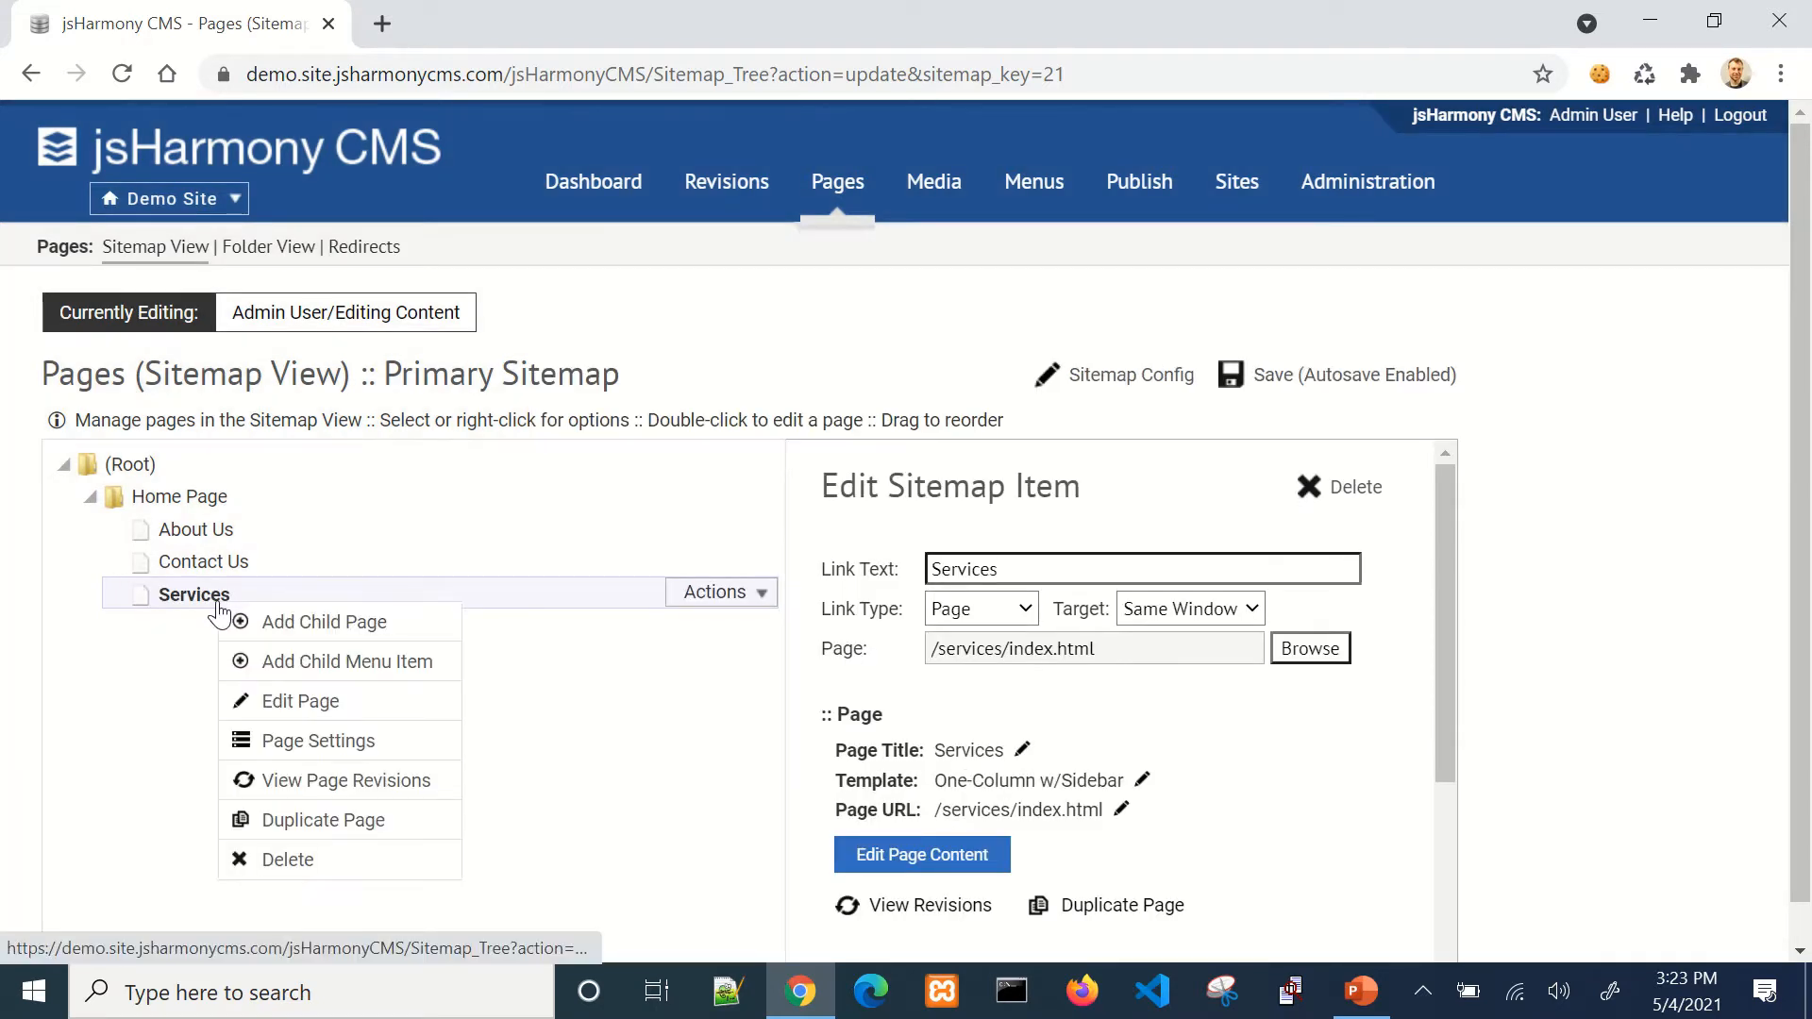
{"action": "left_click", "coordinate": [347, 626]}
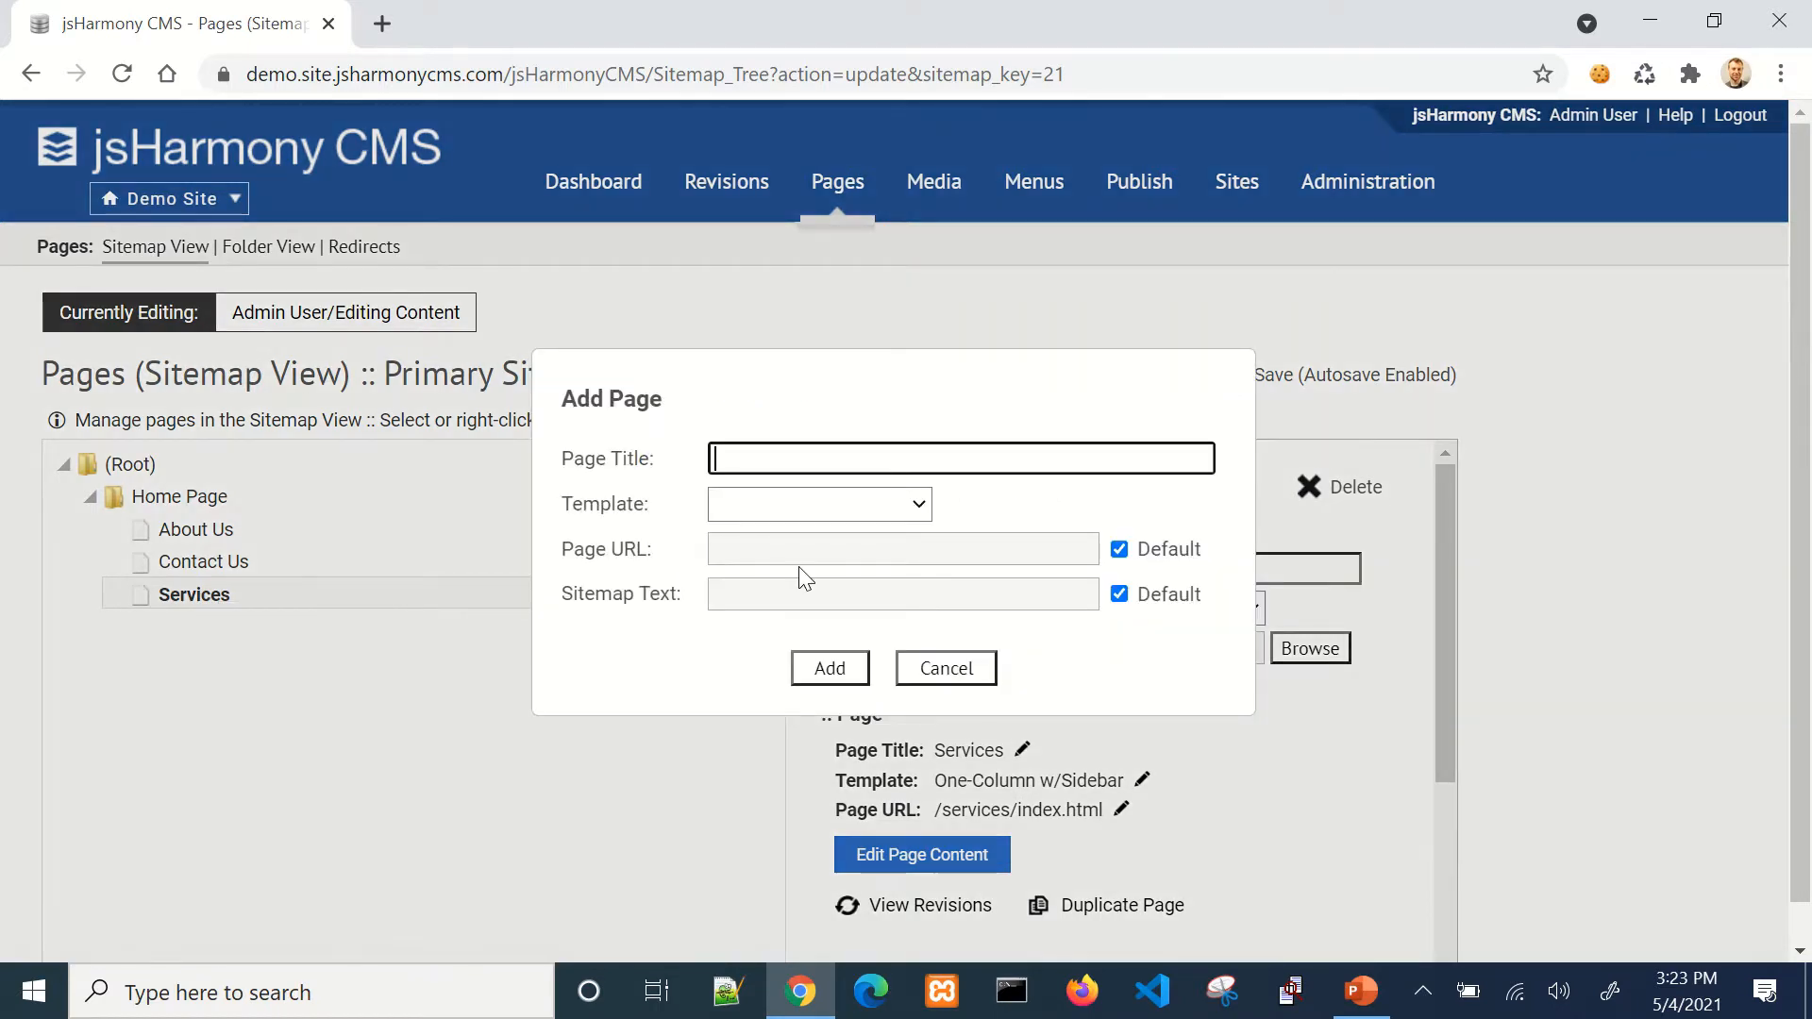
{"action": "type", "text": "Build"}
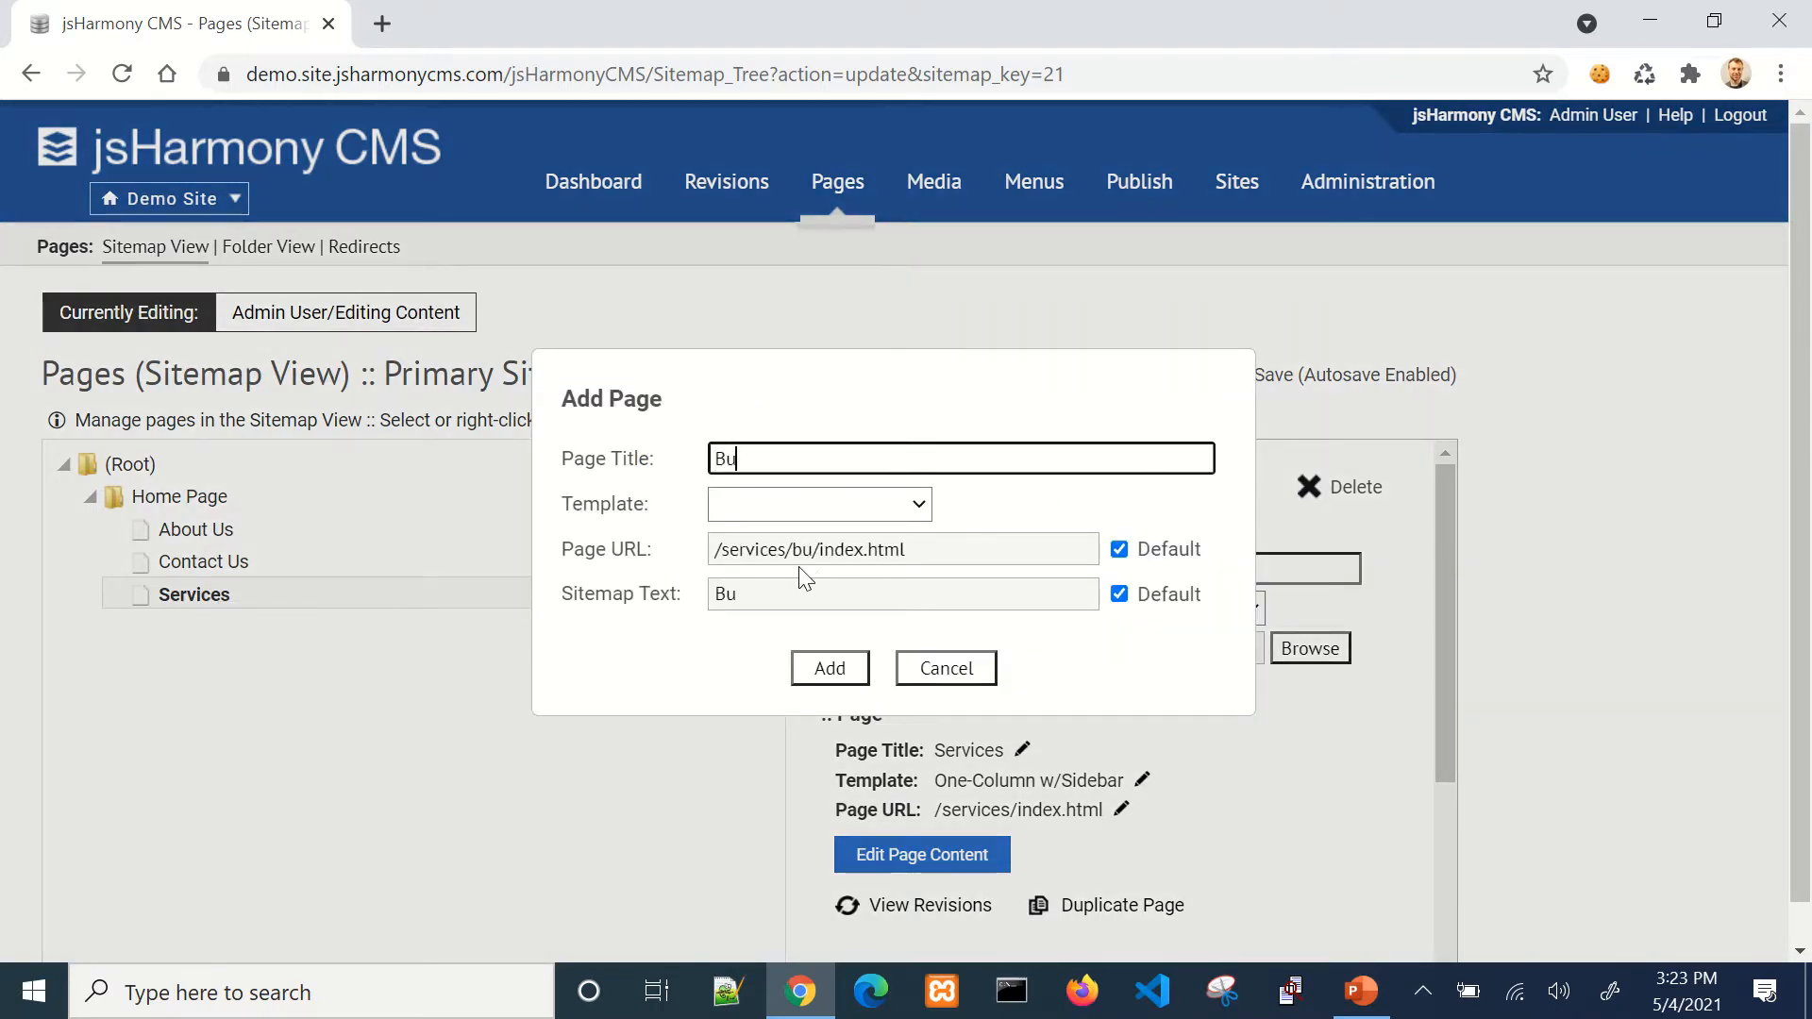
{"action": "left_click", "coordinate": [796, 498]}
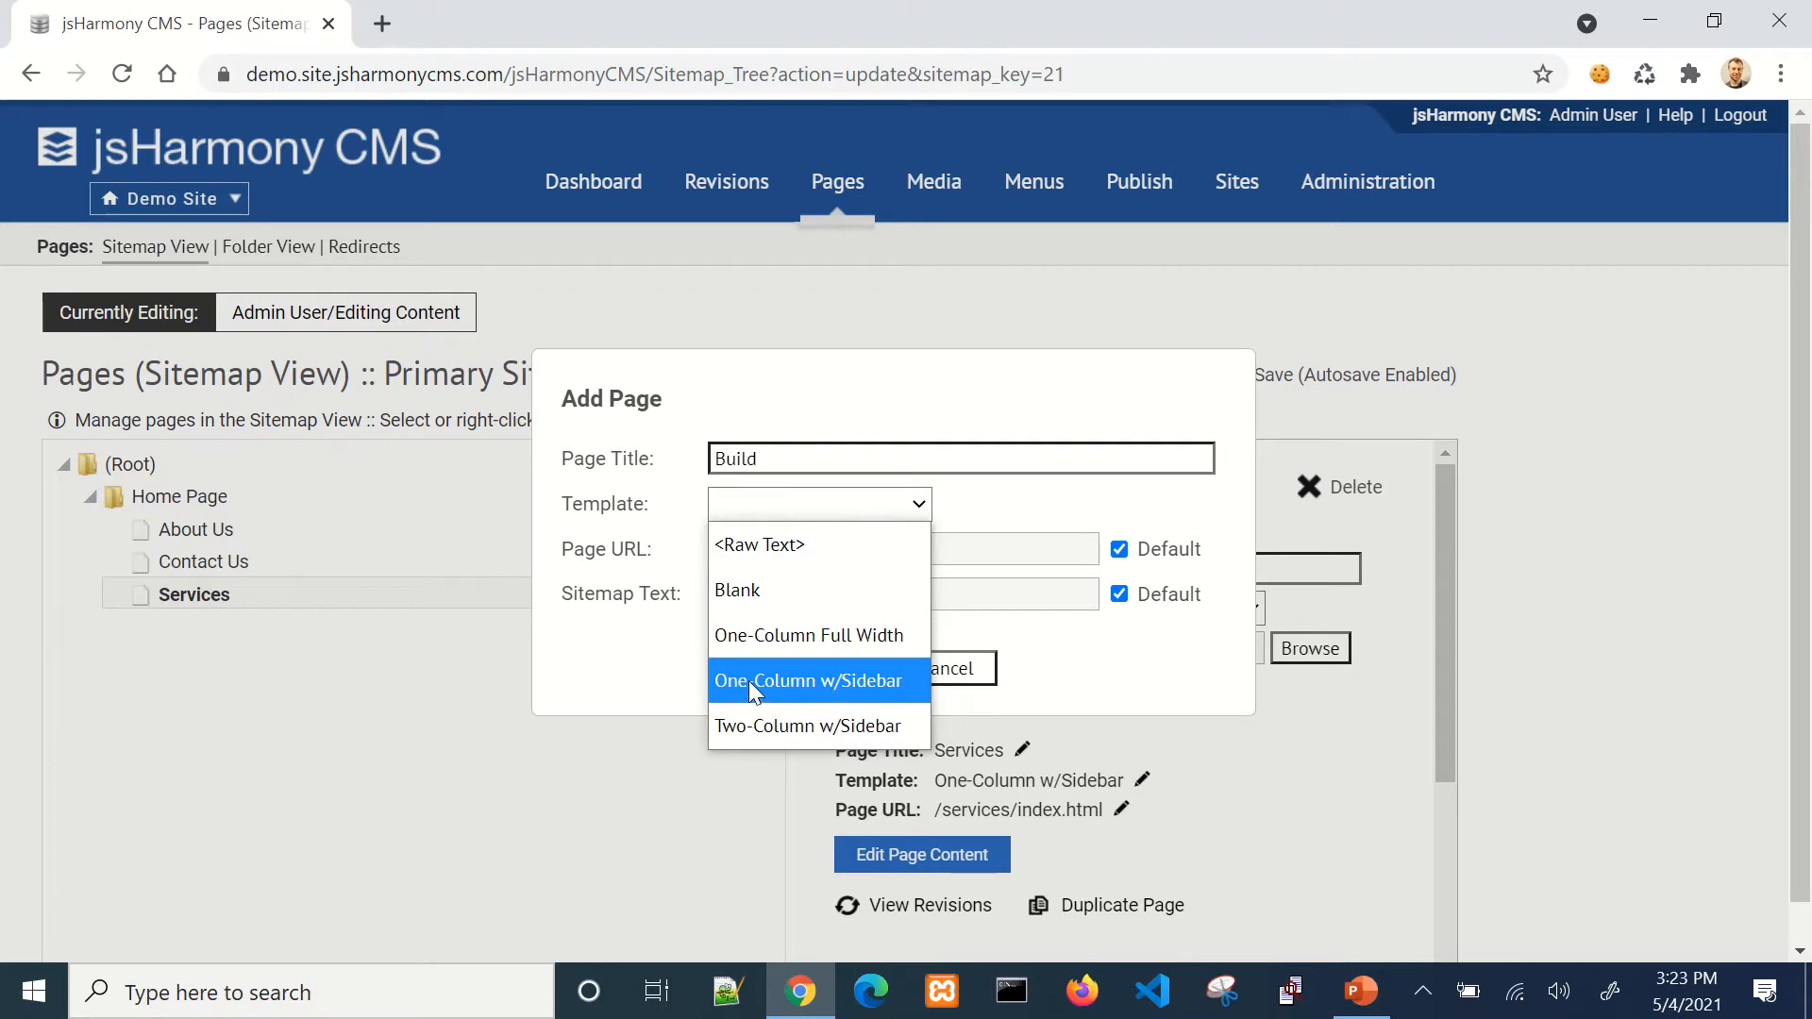
{"action": "left_click", "coordinate": [819, 680]}
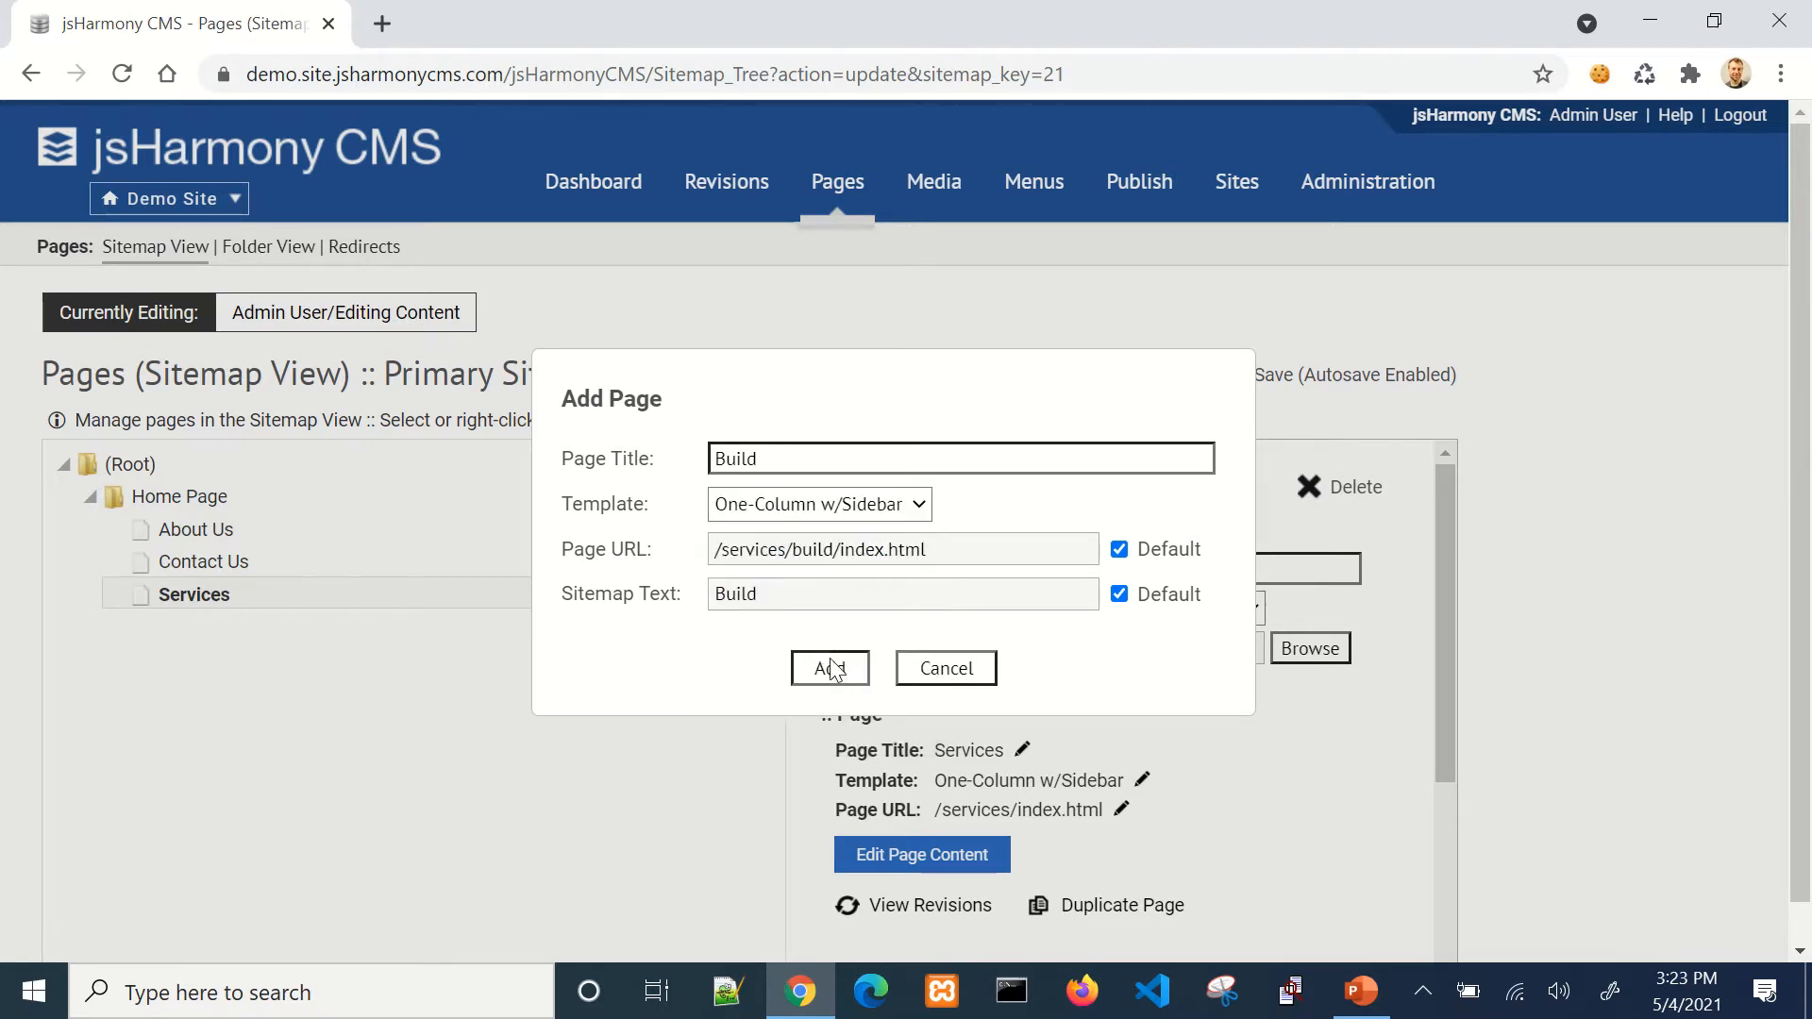
{"action": "left_click", "coordinate": [830, 668]}
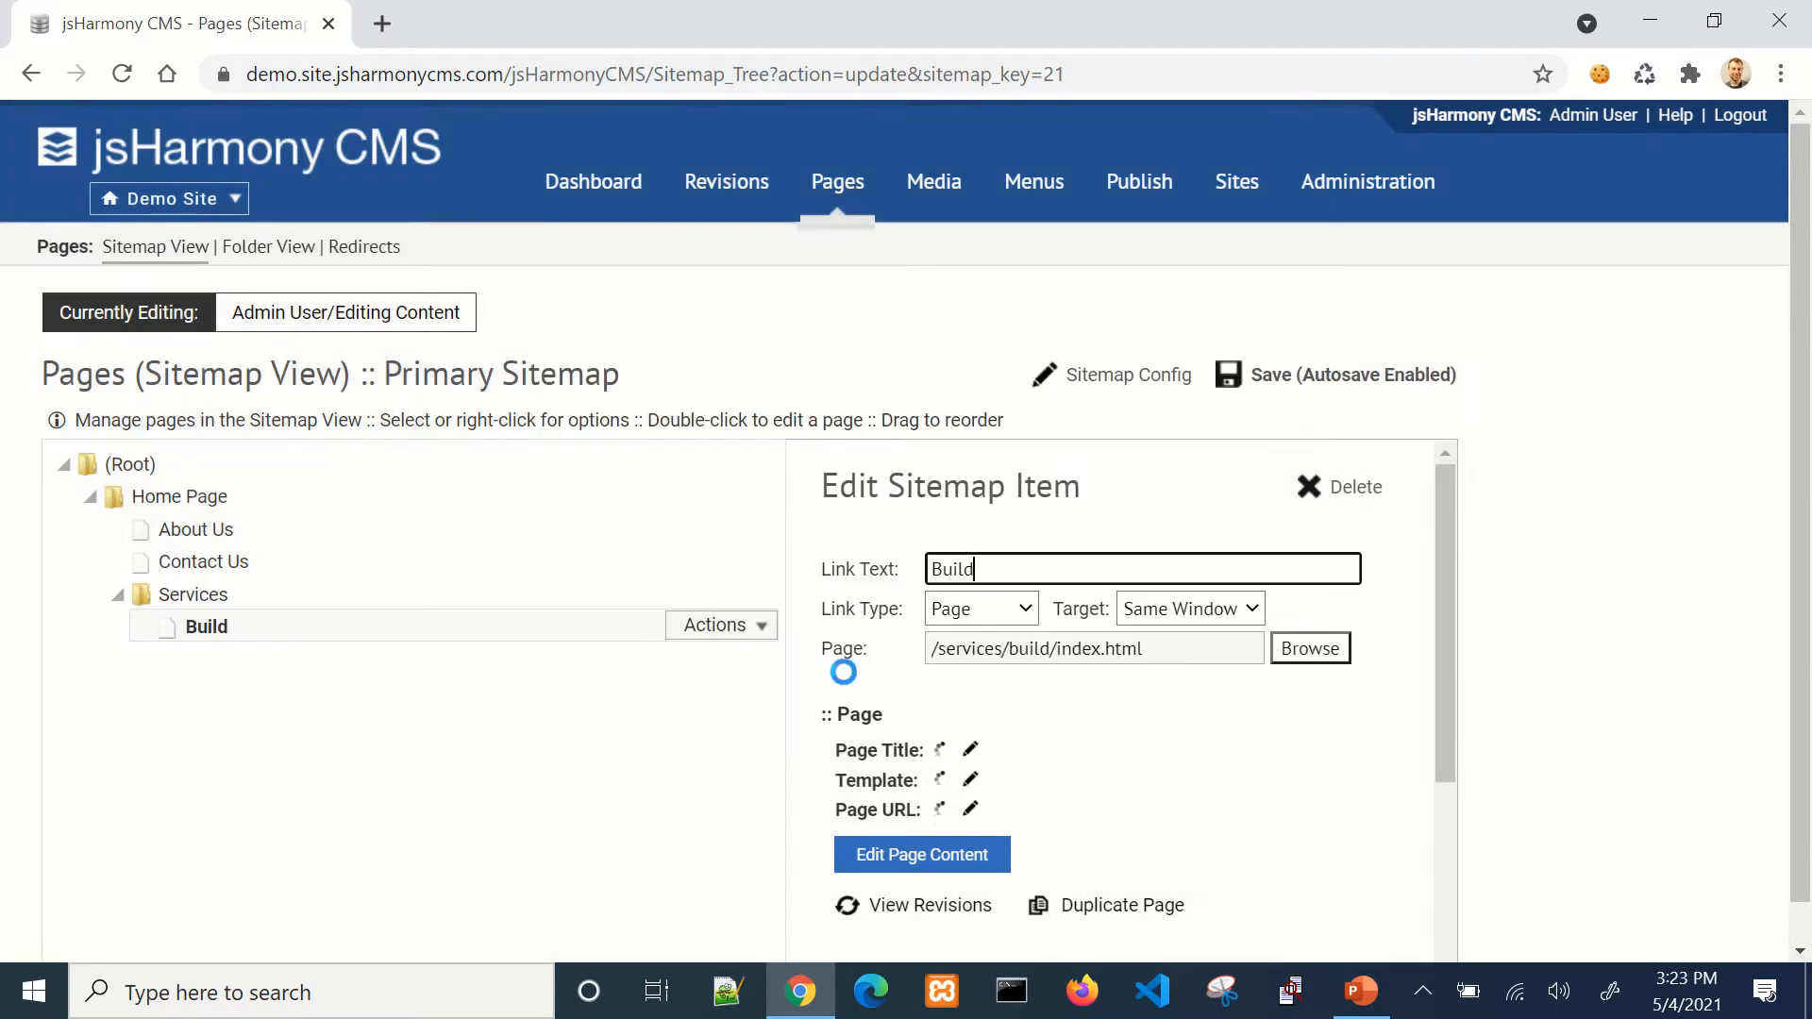
Step: Set Demo Site's default page template to One-Column w/Sidebar, save the site configuration and close it
{"action": "left_click", "coordinate": [1236, 182]}
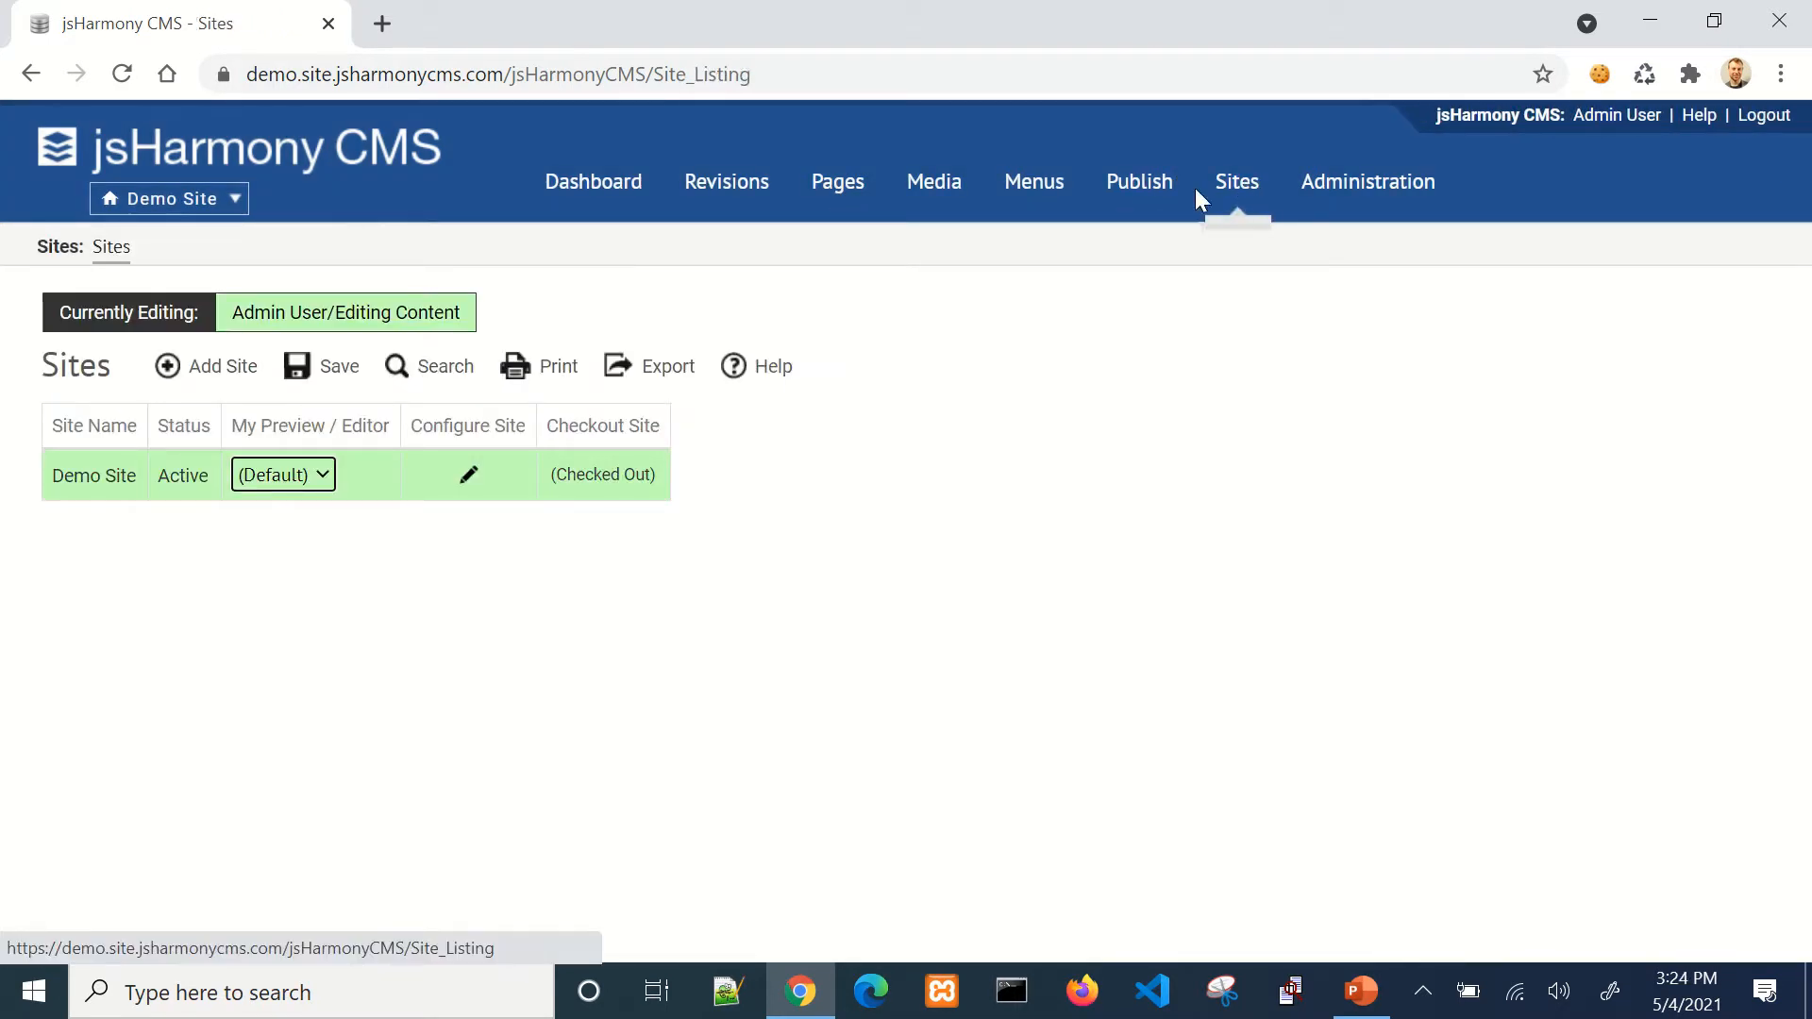
{"action": "left_click", "coordinate": [468, 477]}
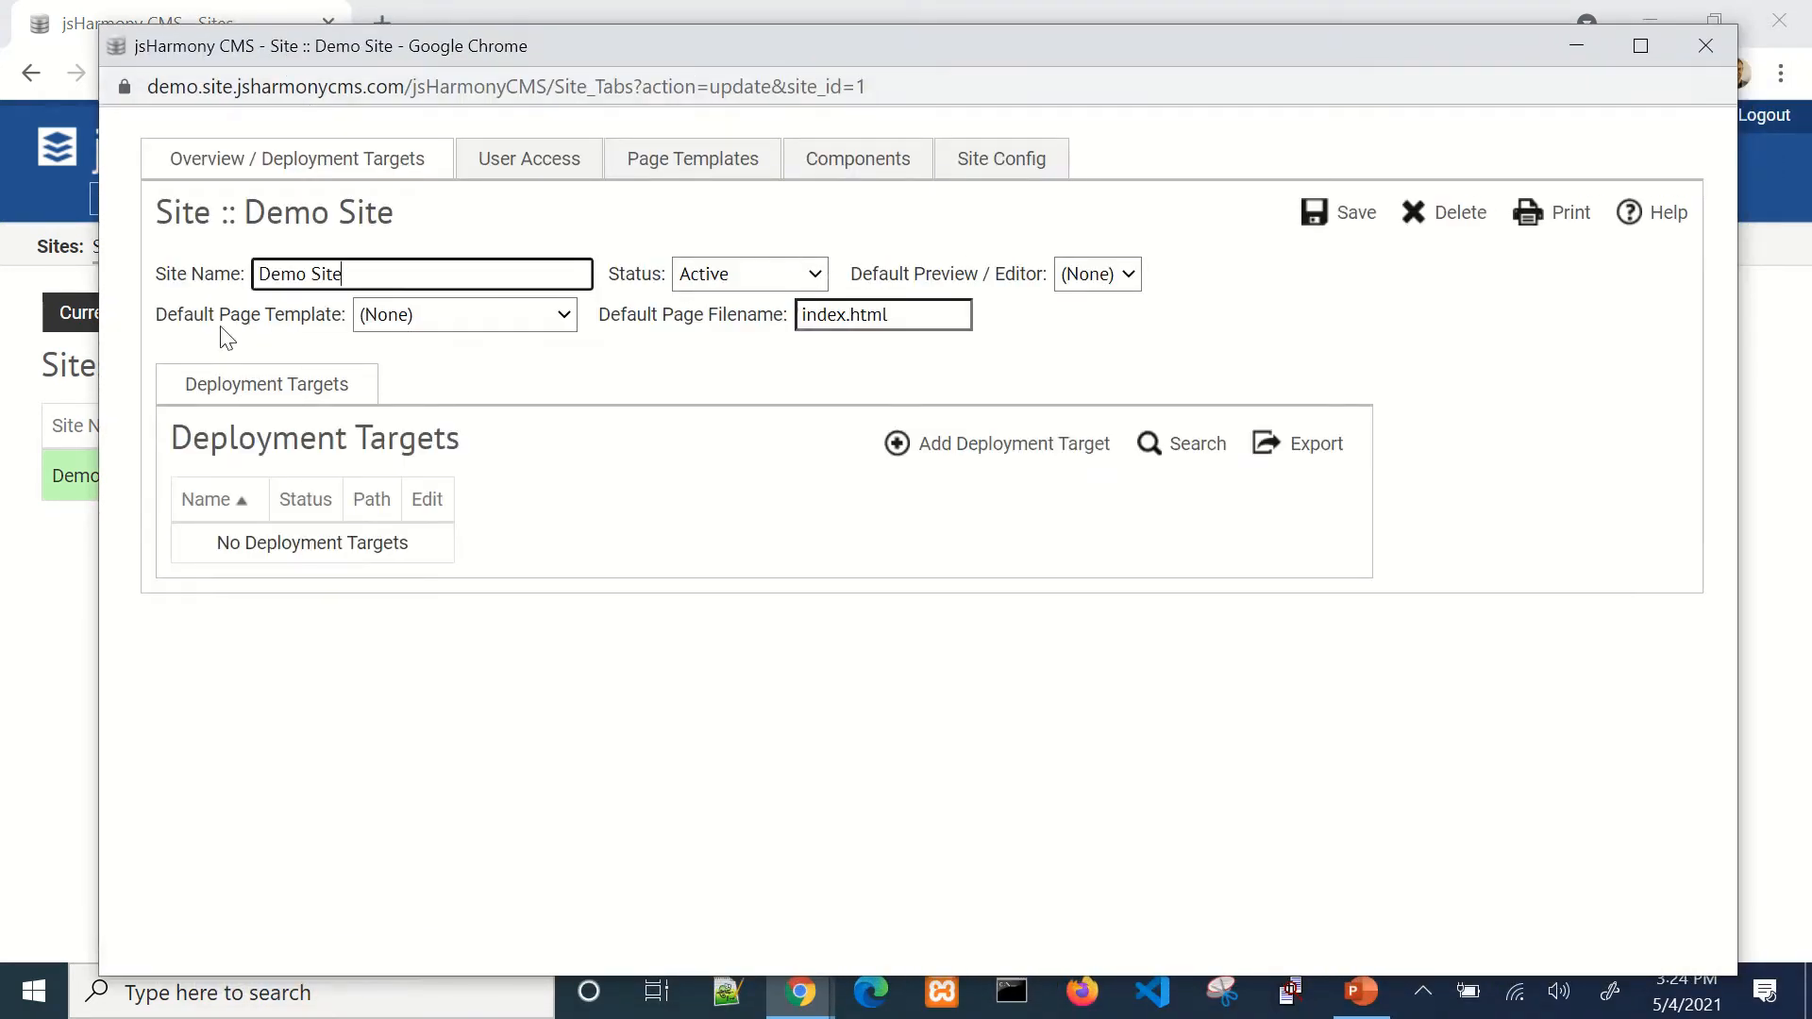
{"action": "left_click", "coordinate": [517, 324]}
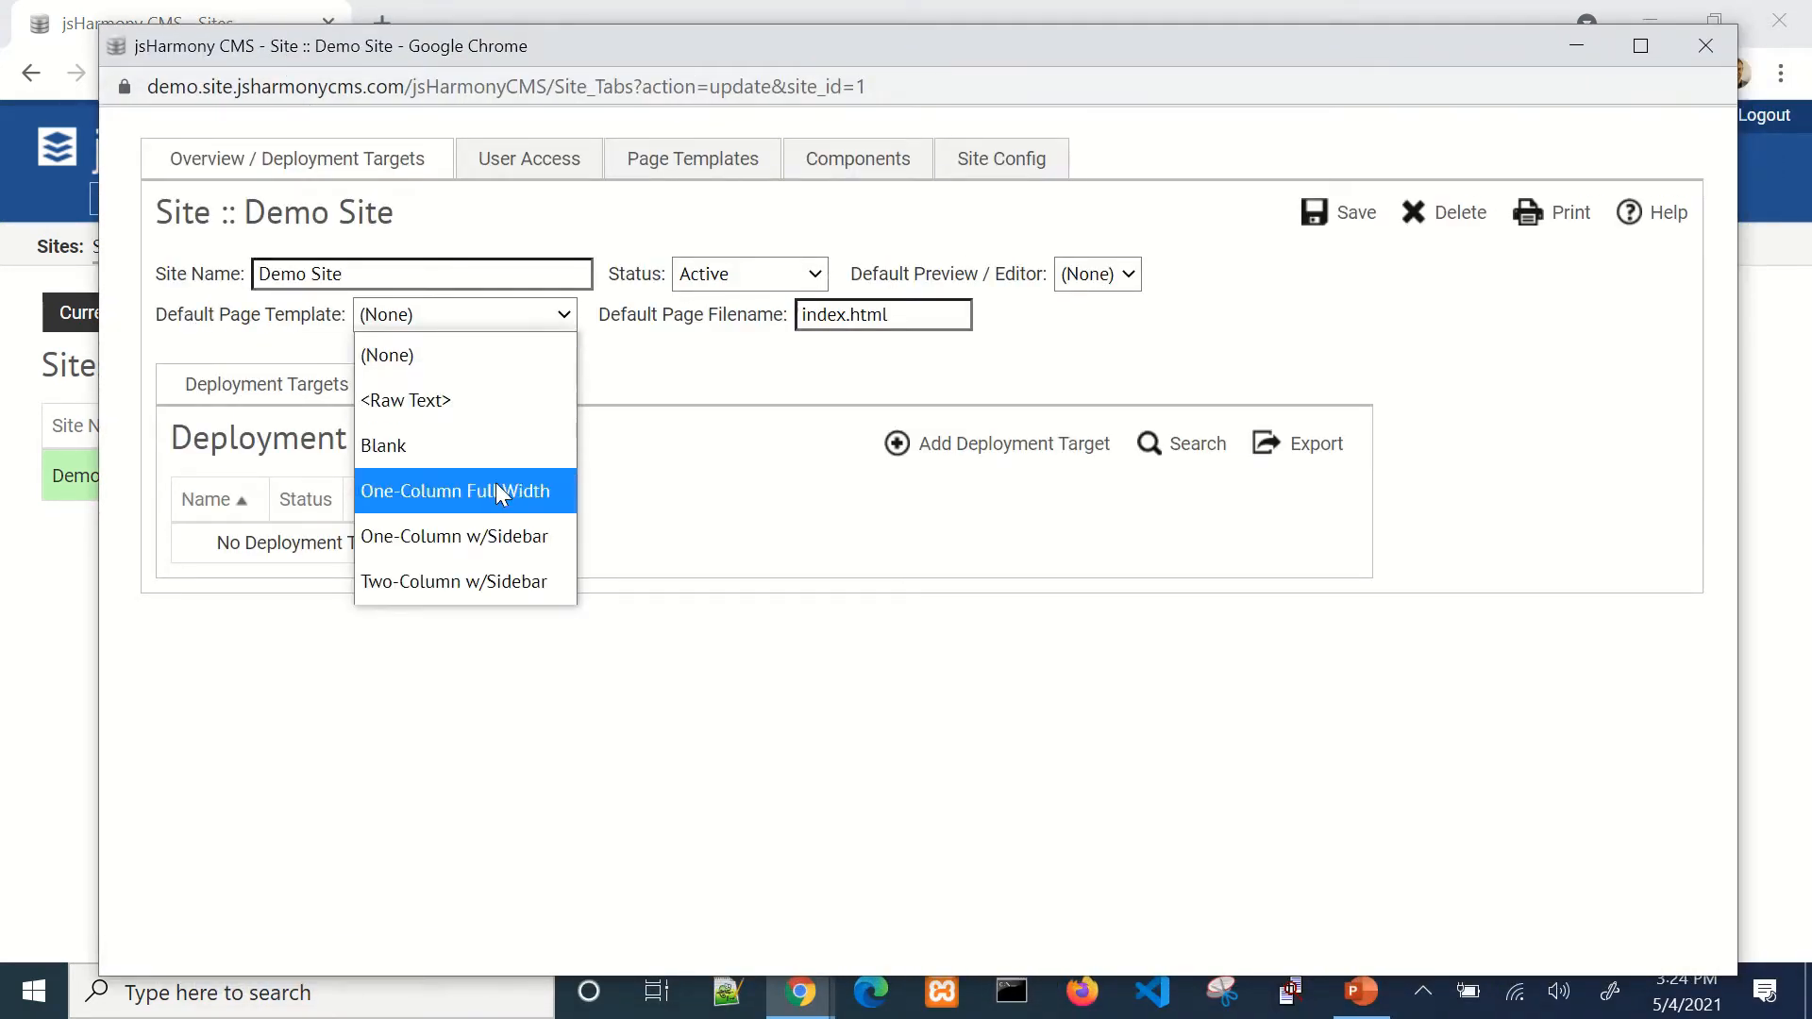
{"action": "left_click", "coordinate": [455, 533]}
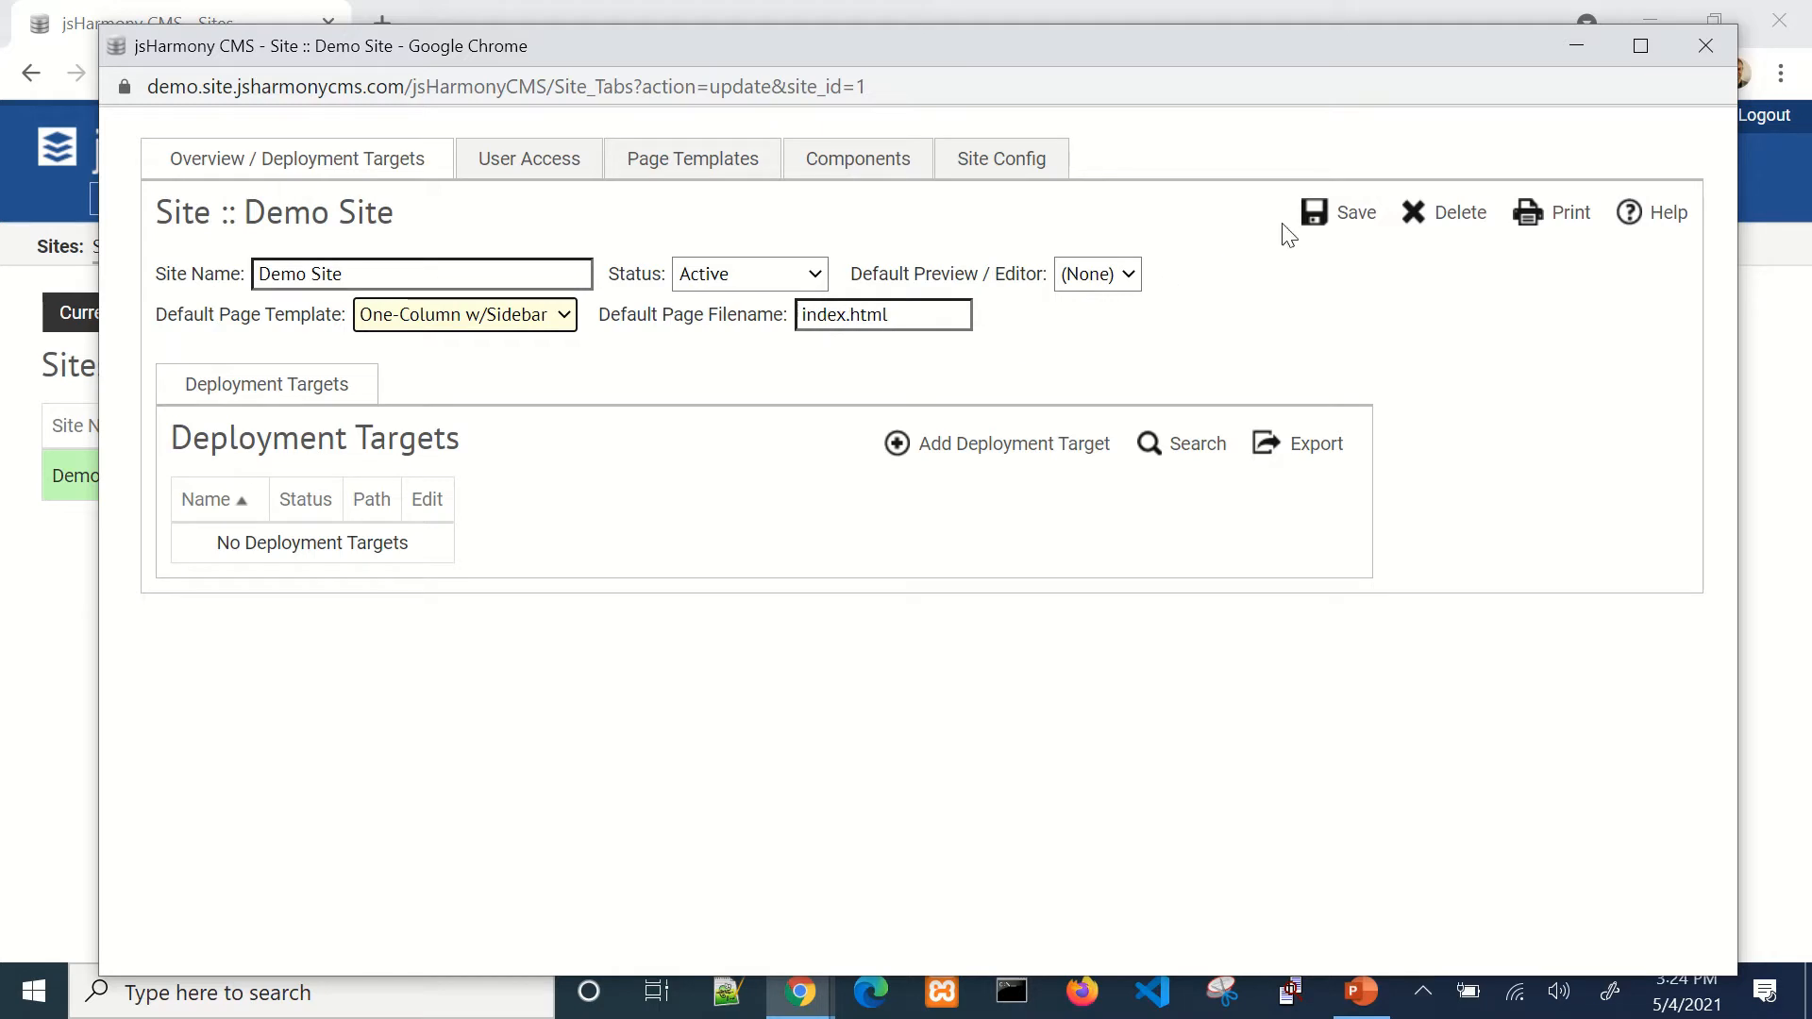
{"action": "left_click", "coordinate": [1338, 216]}
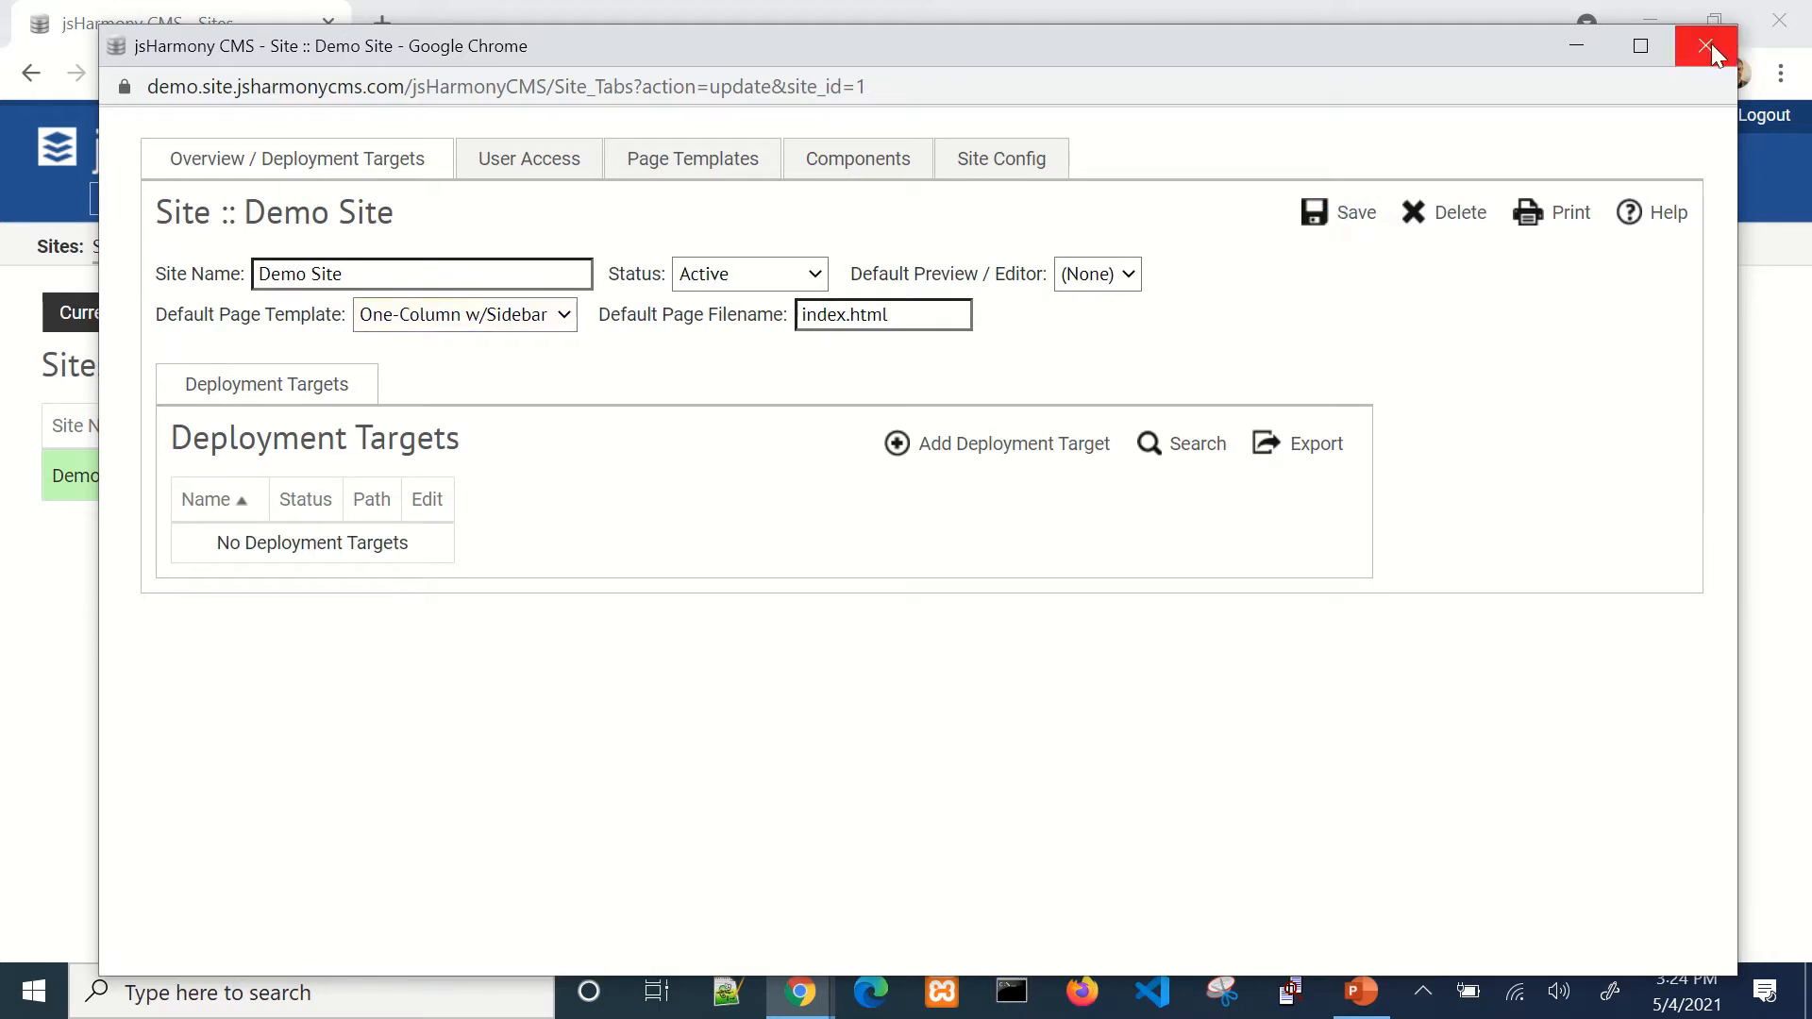
{"action": "left_click", "coordinate": [1701, 46]}
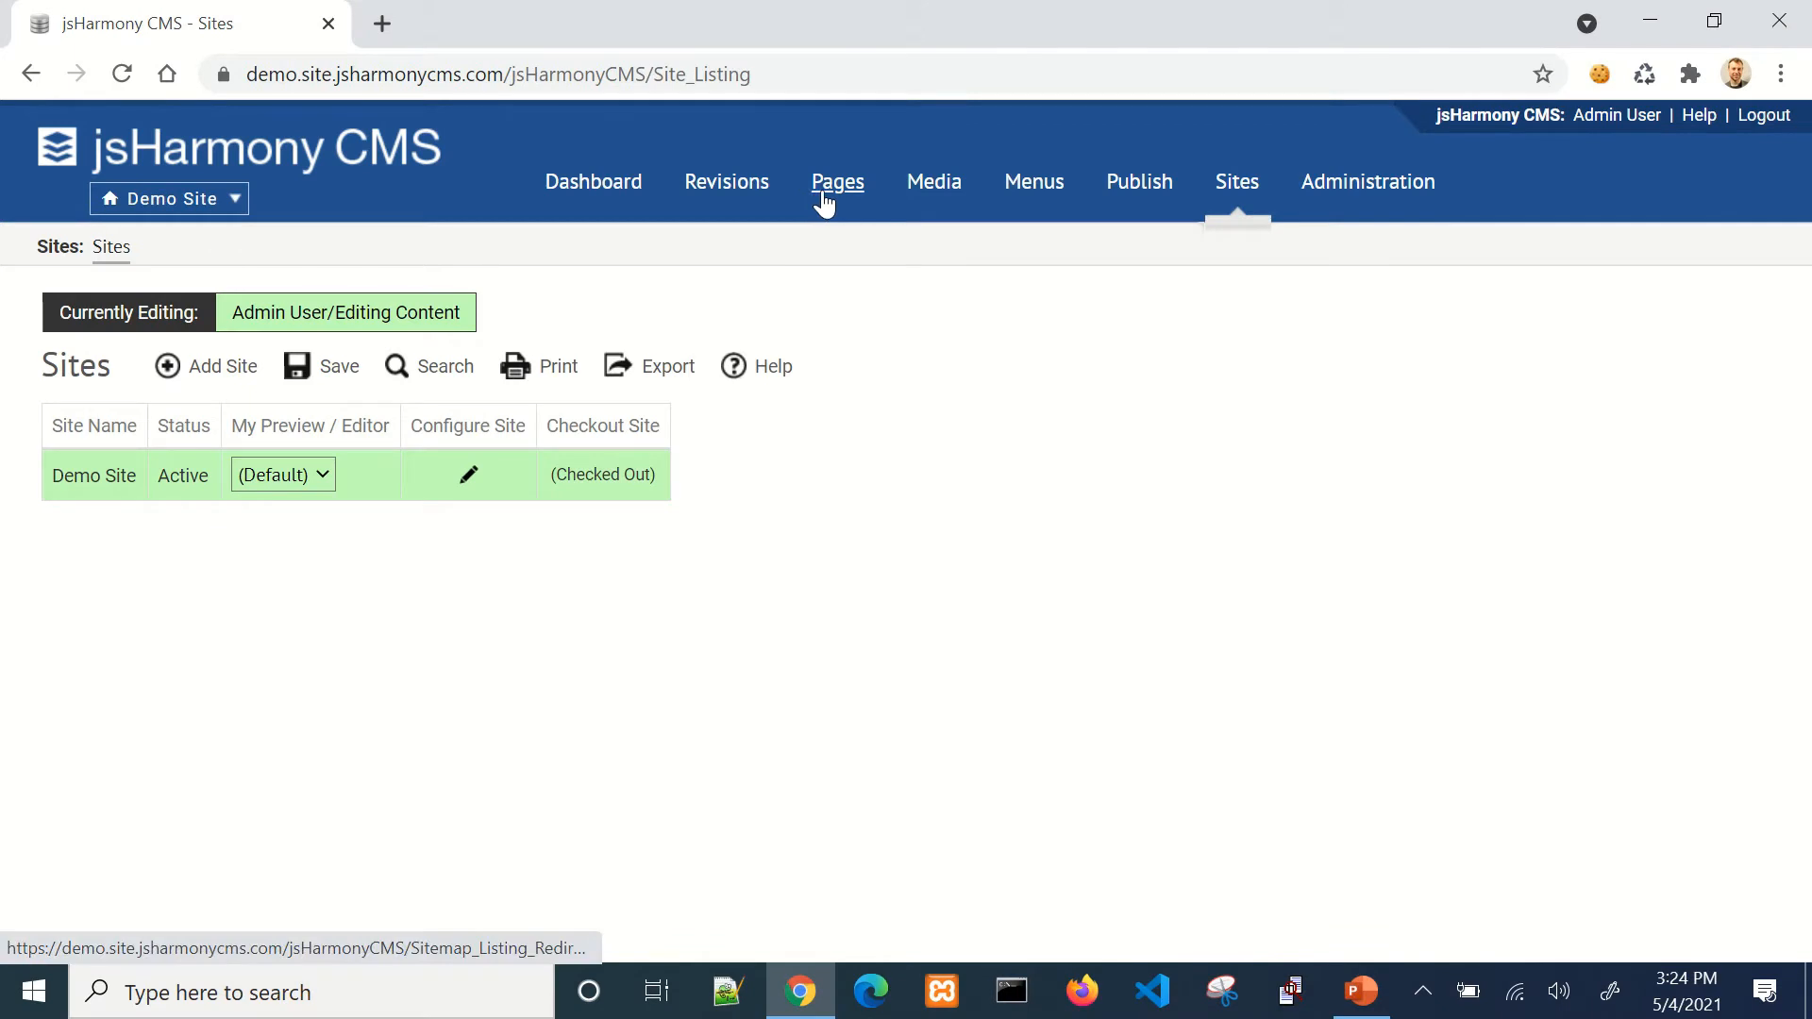
Step: Add a child page titled "Engage Users" under Services in the sitemap, keeping the default template
{"action": "left_click", "coordinate": [817, 195]}
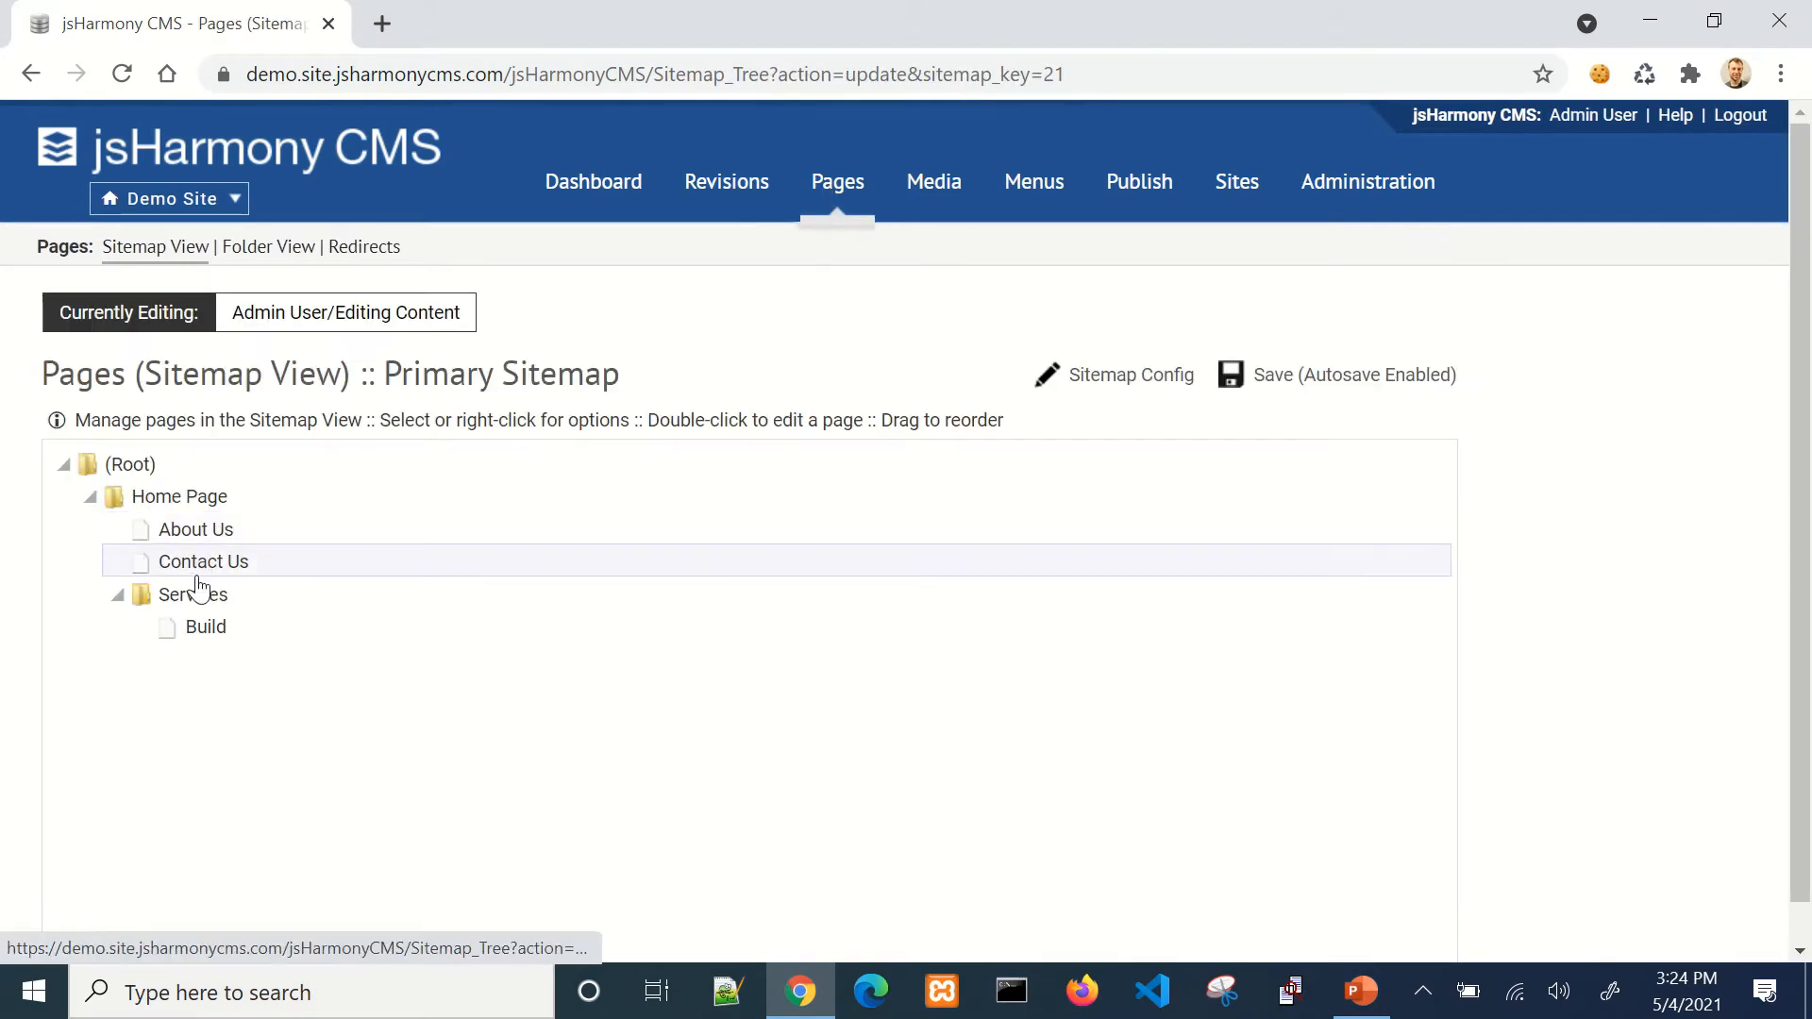
{"action": "right_click", "coordinate": [197, 595]}
{"action": "left_click", "coordinate": [373, 624]}
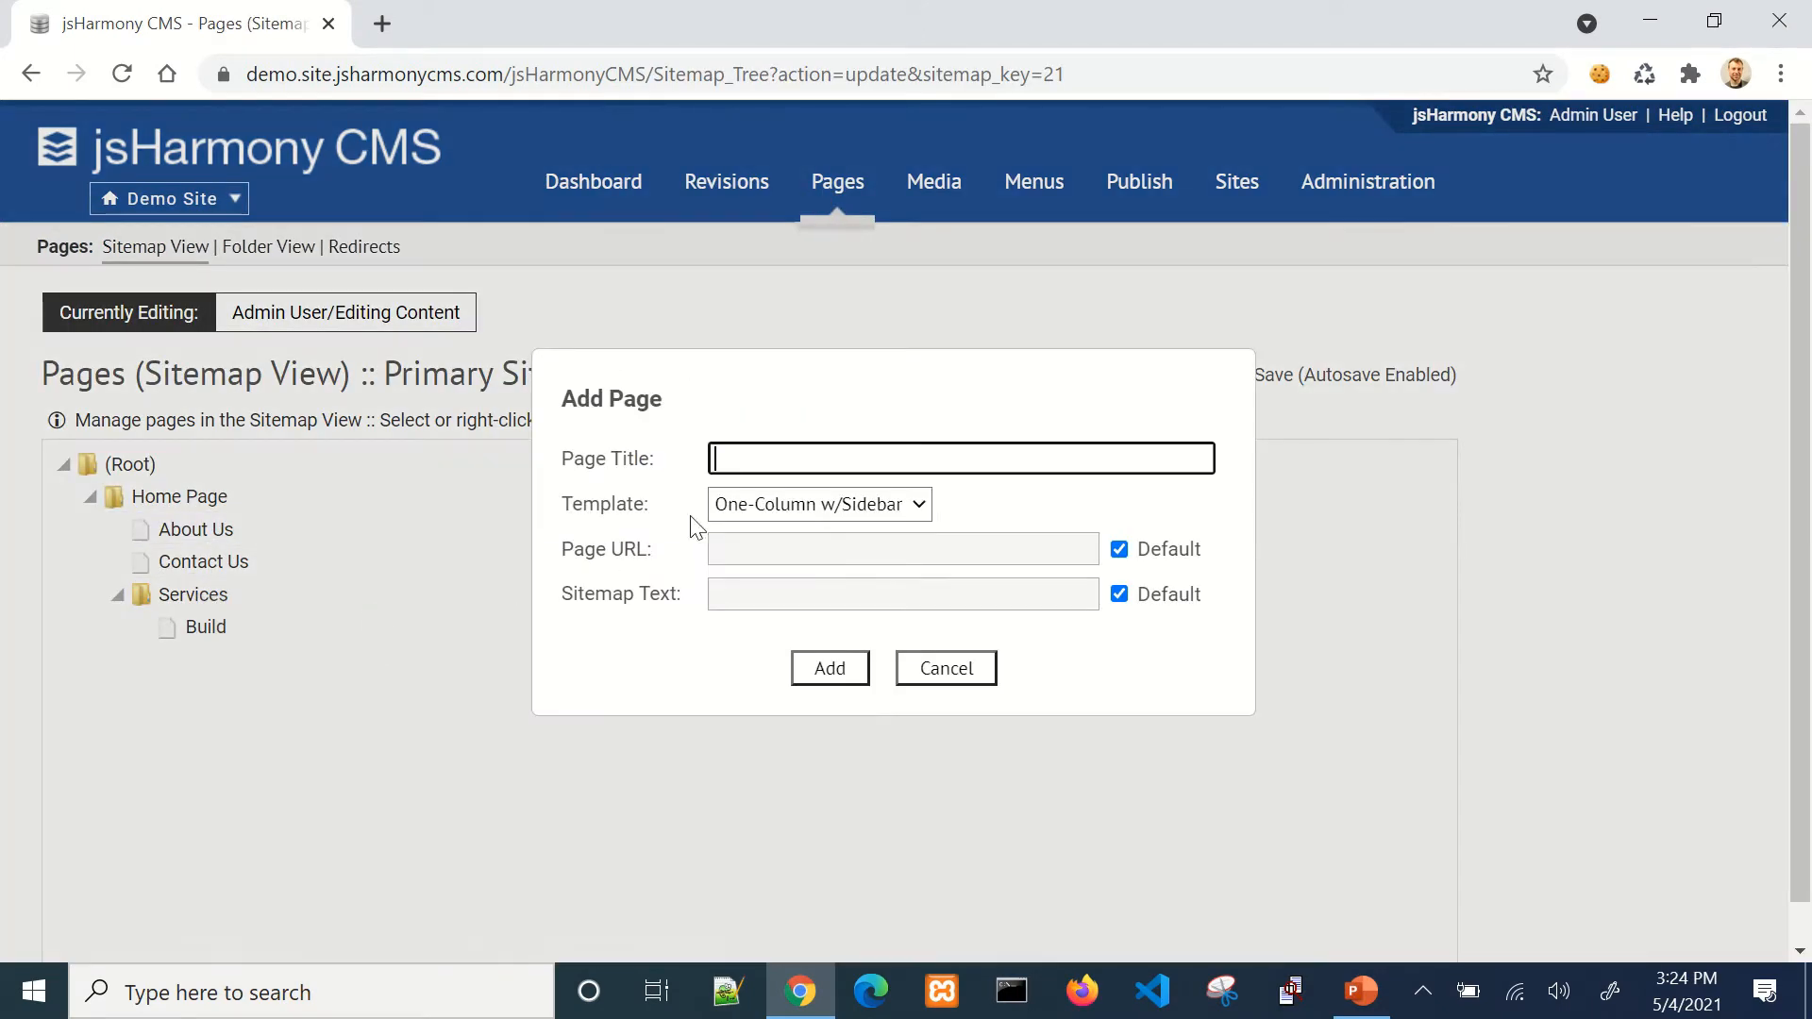
{"action": "type", "text": "Engage Users"}
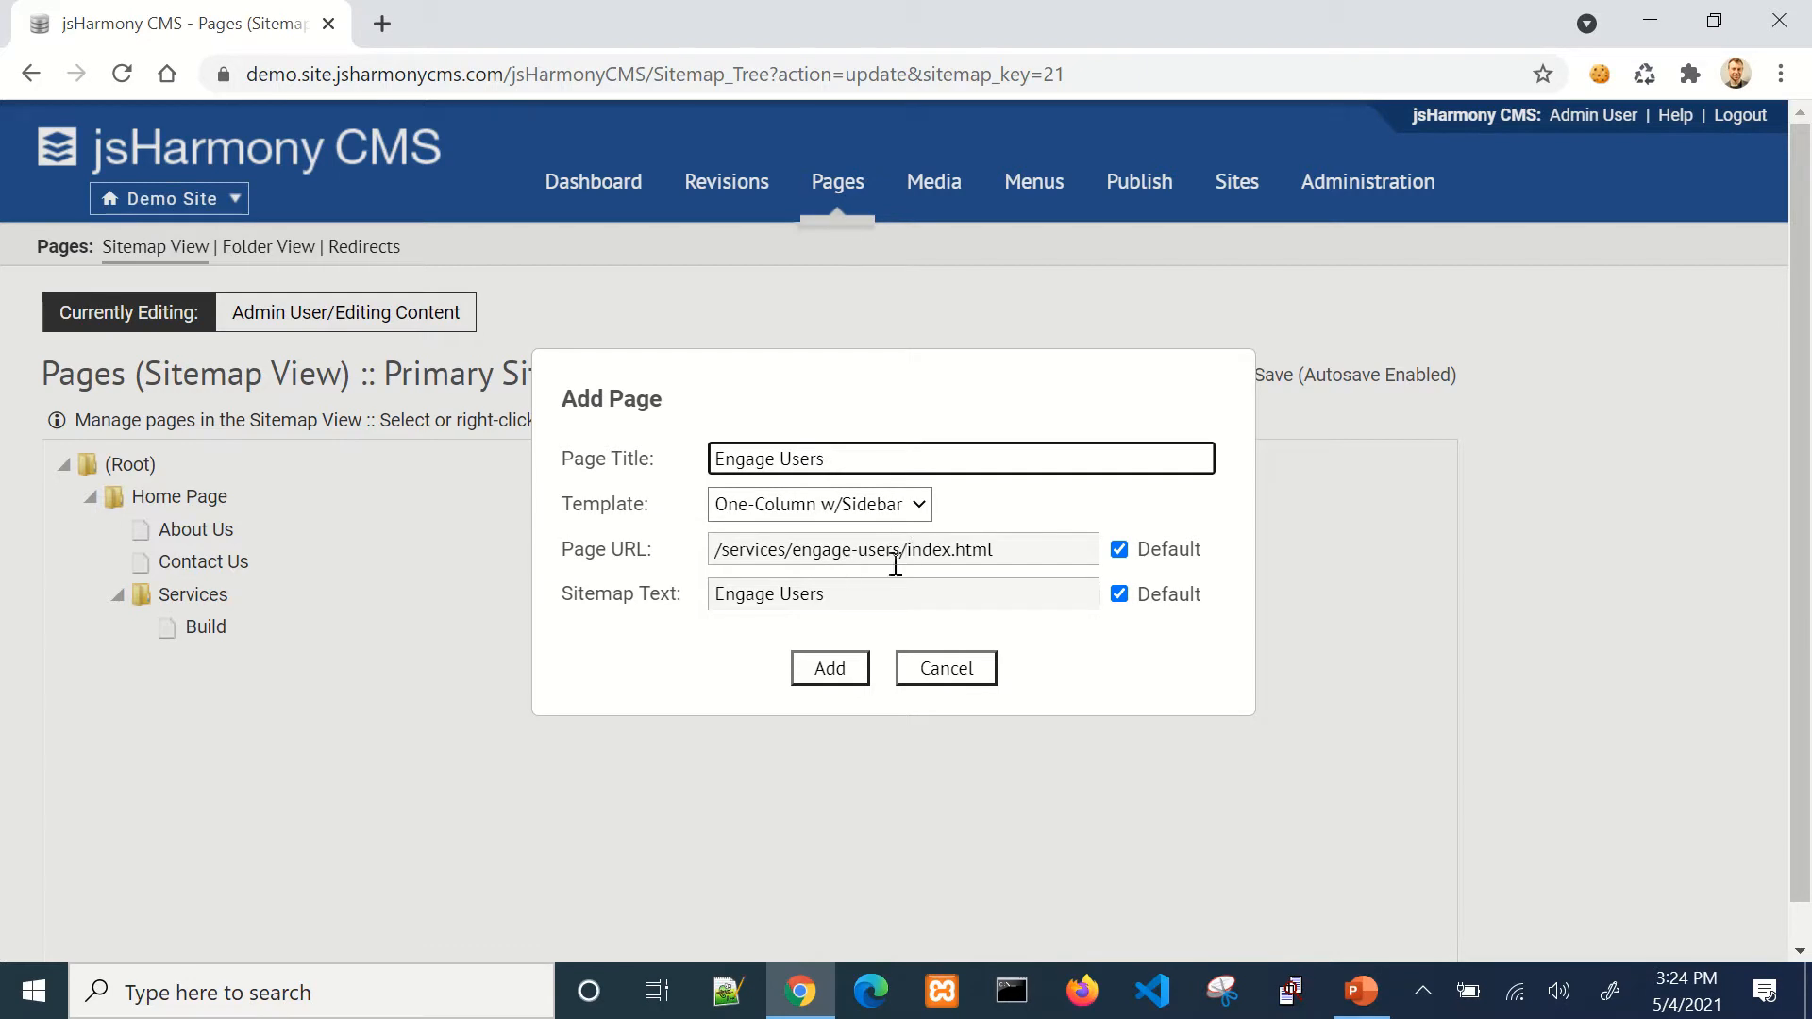
{"action": "left_click", "coordinate": [826, 672]}
Step: Add another child page titled "On-time Delivery" under Services, keeping the default template and URL
{"action": "right_click", "coordinate": [233, 612]}
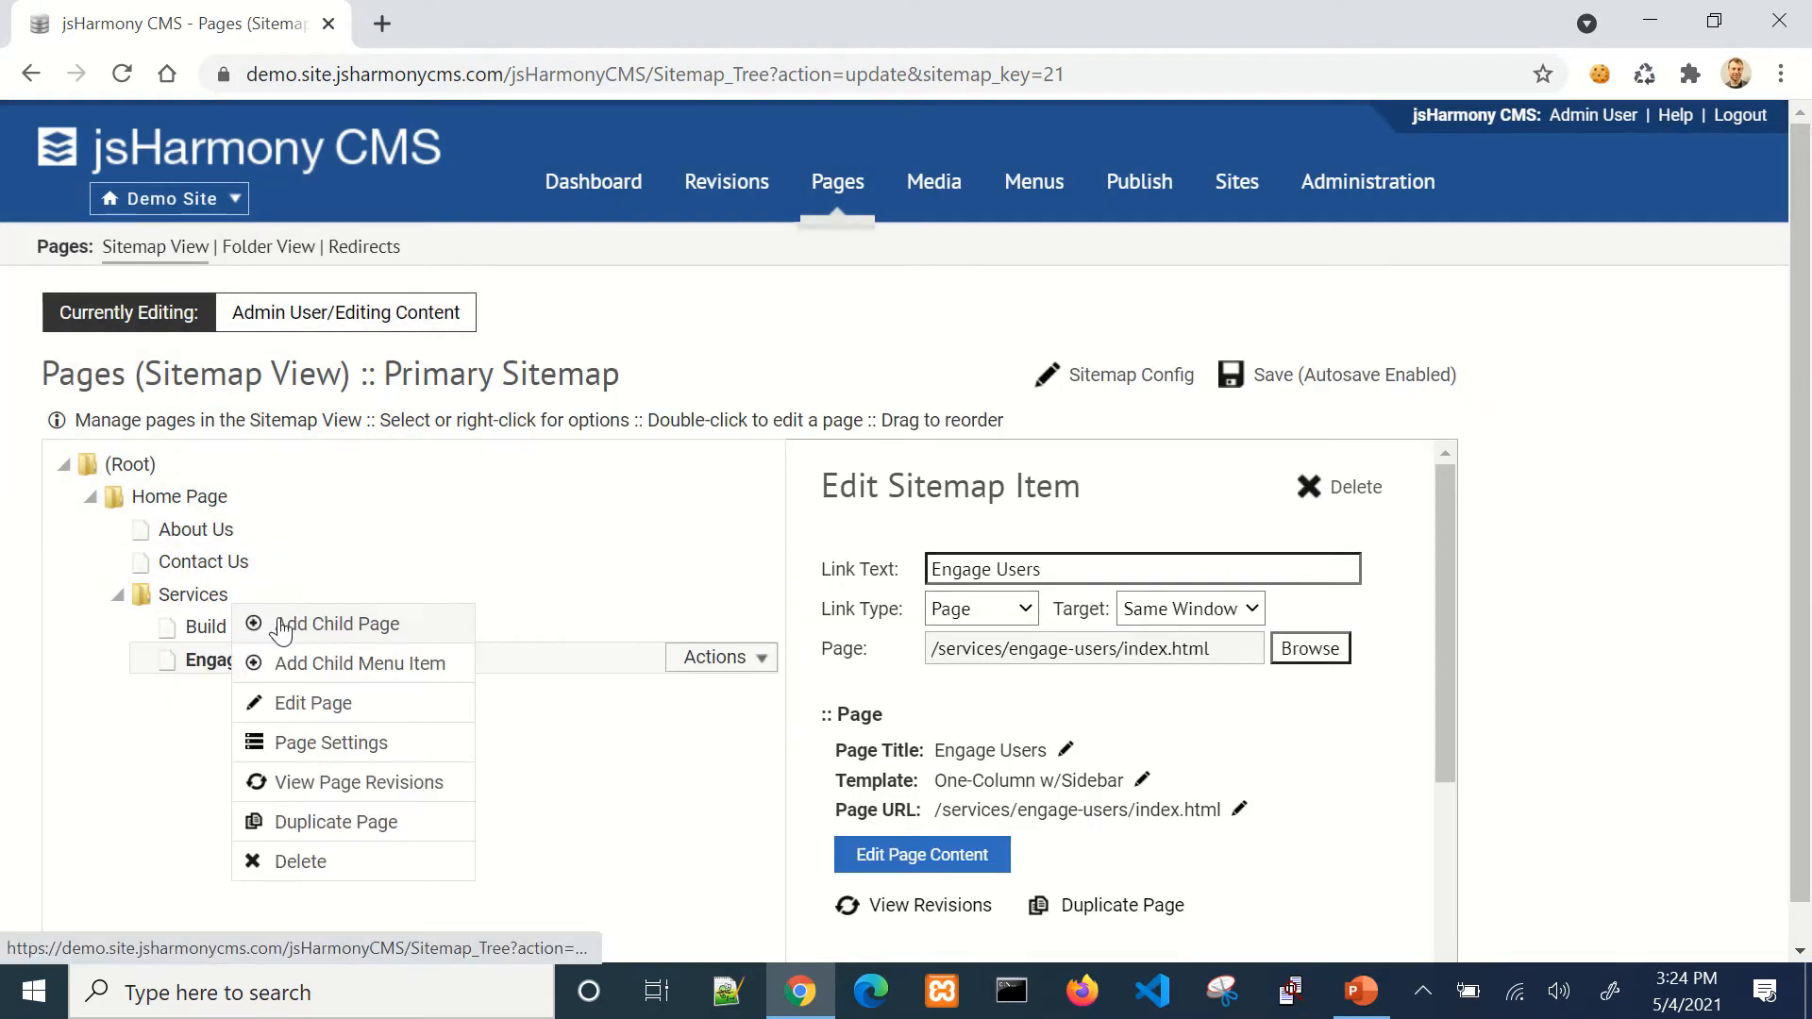
{"action": "left_click", "coordinate": [344, 623]}
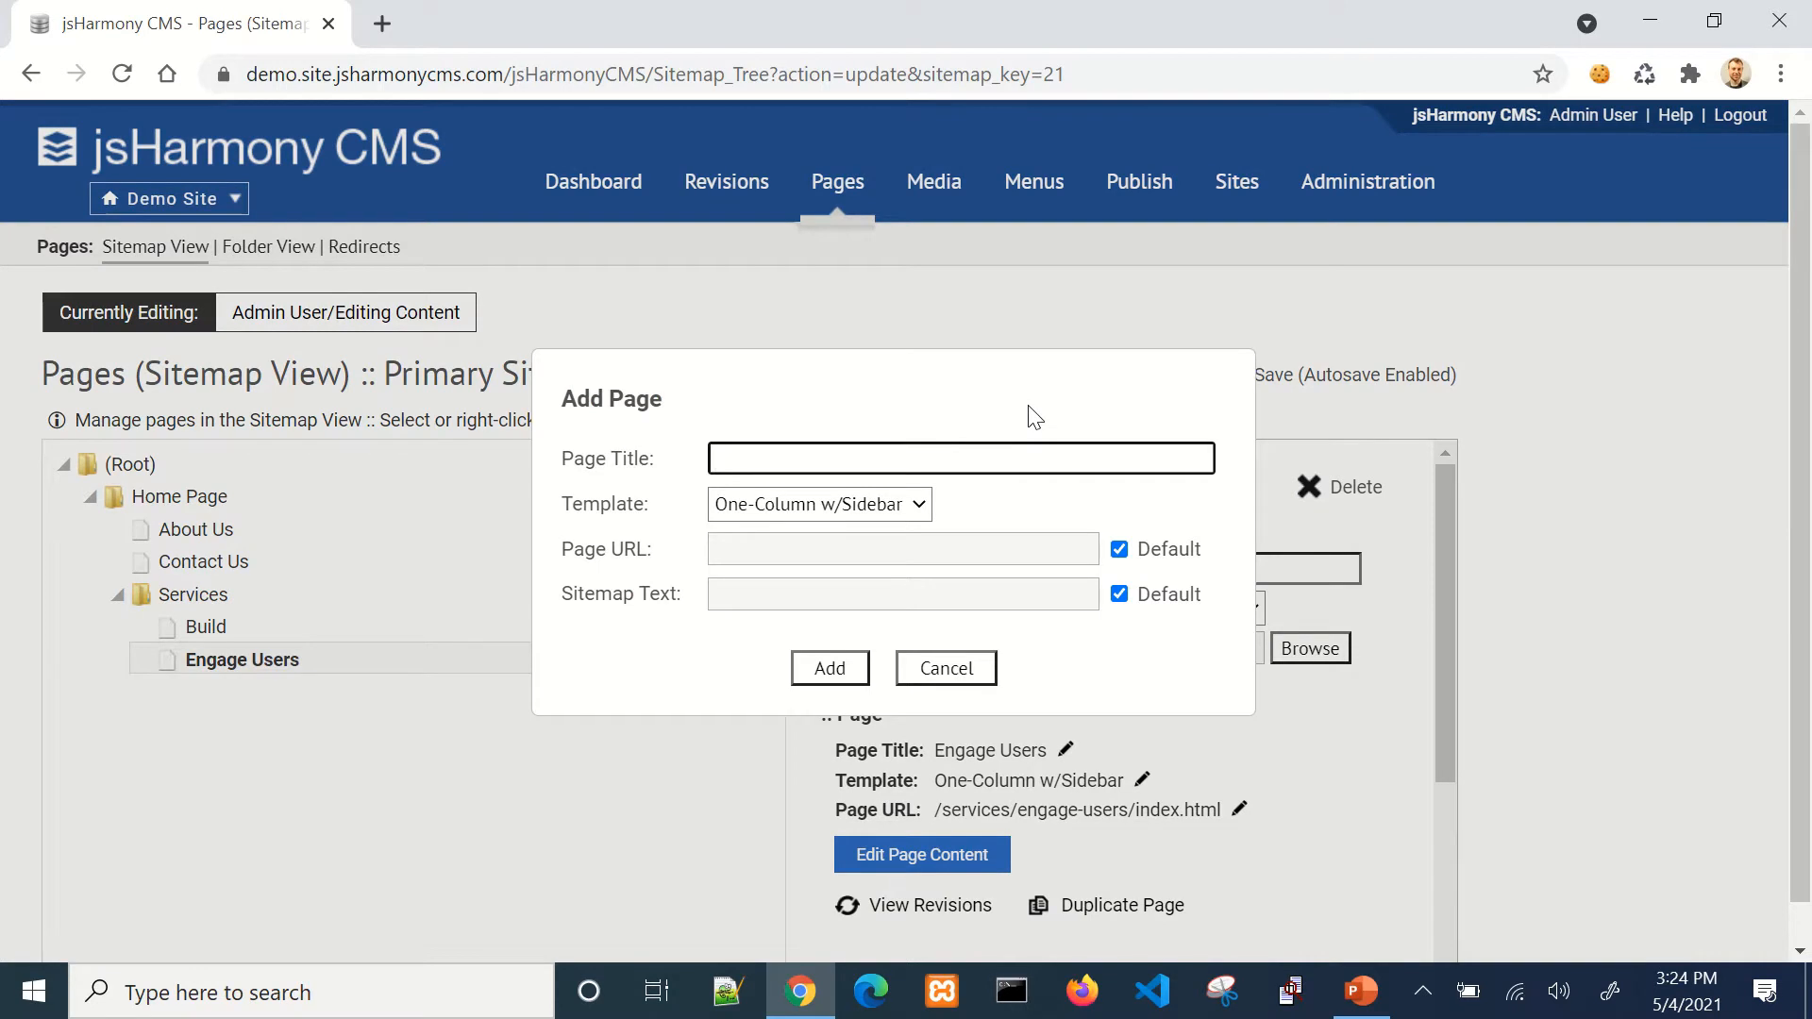
{"action": "type", "text": "On-time Delivery"}
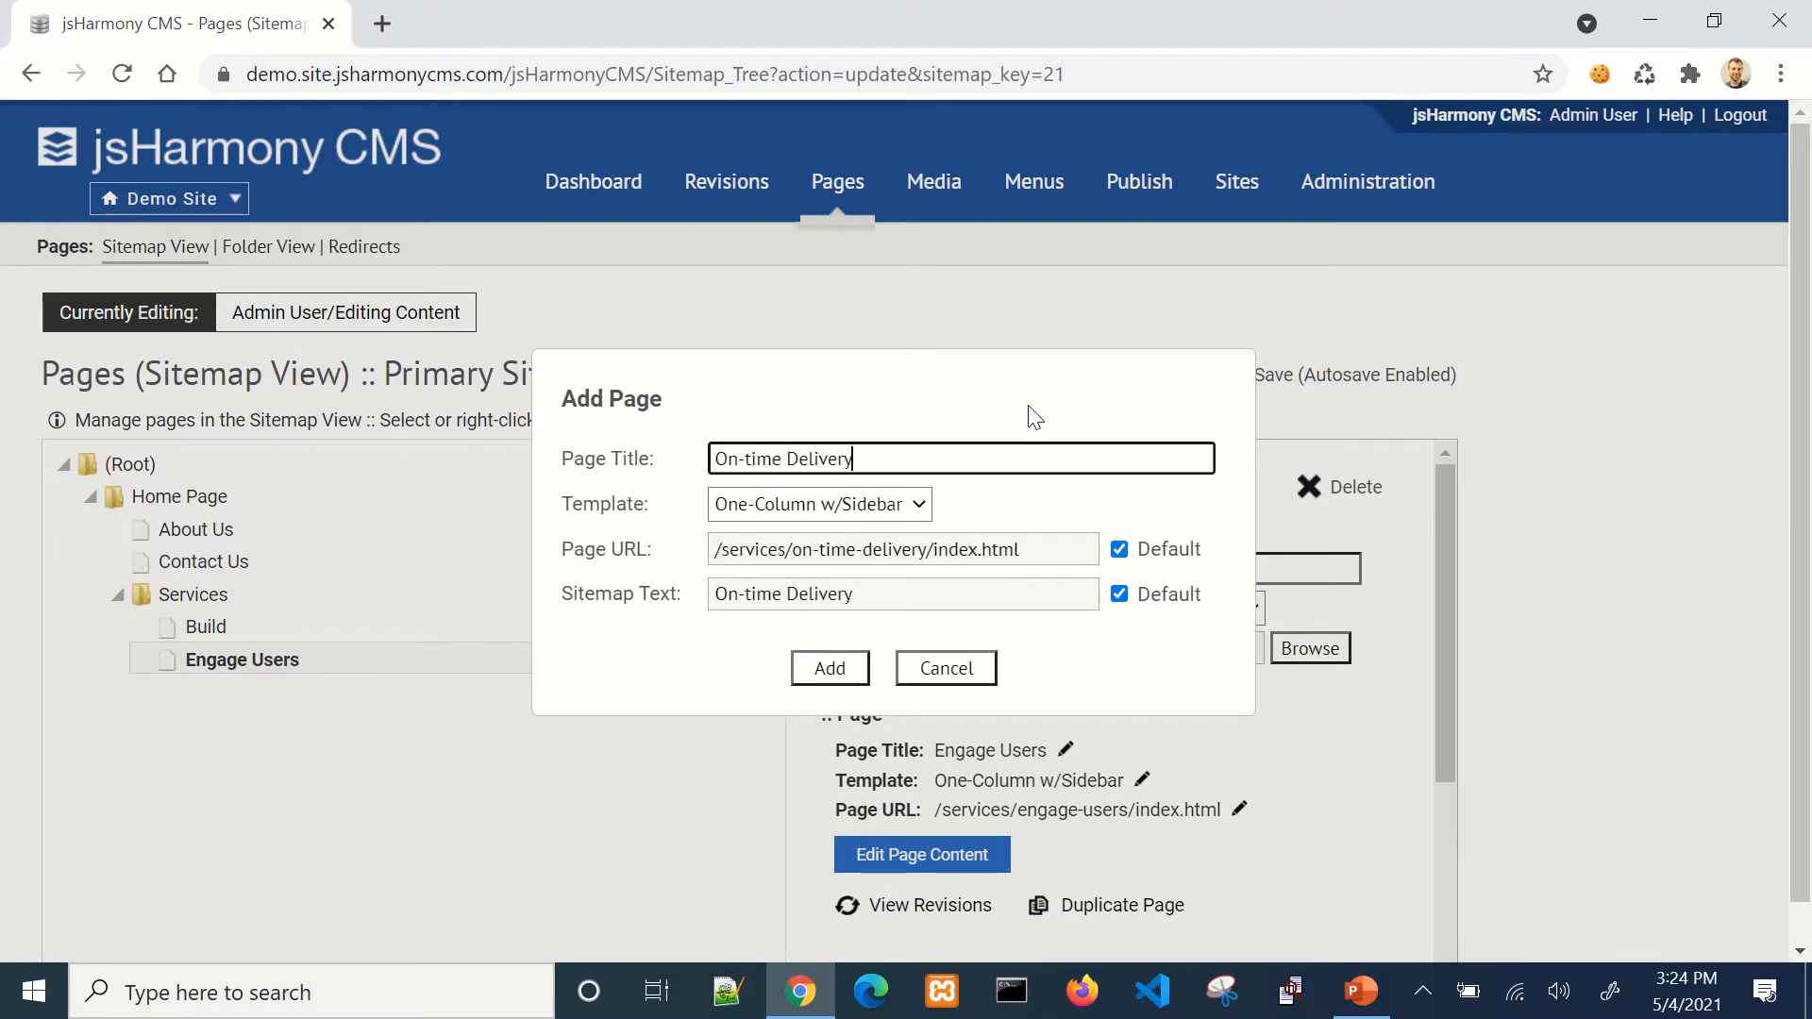
{"action": "left_click", "coordinate": [830, 669]}
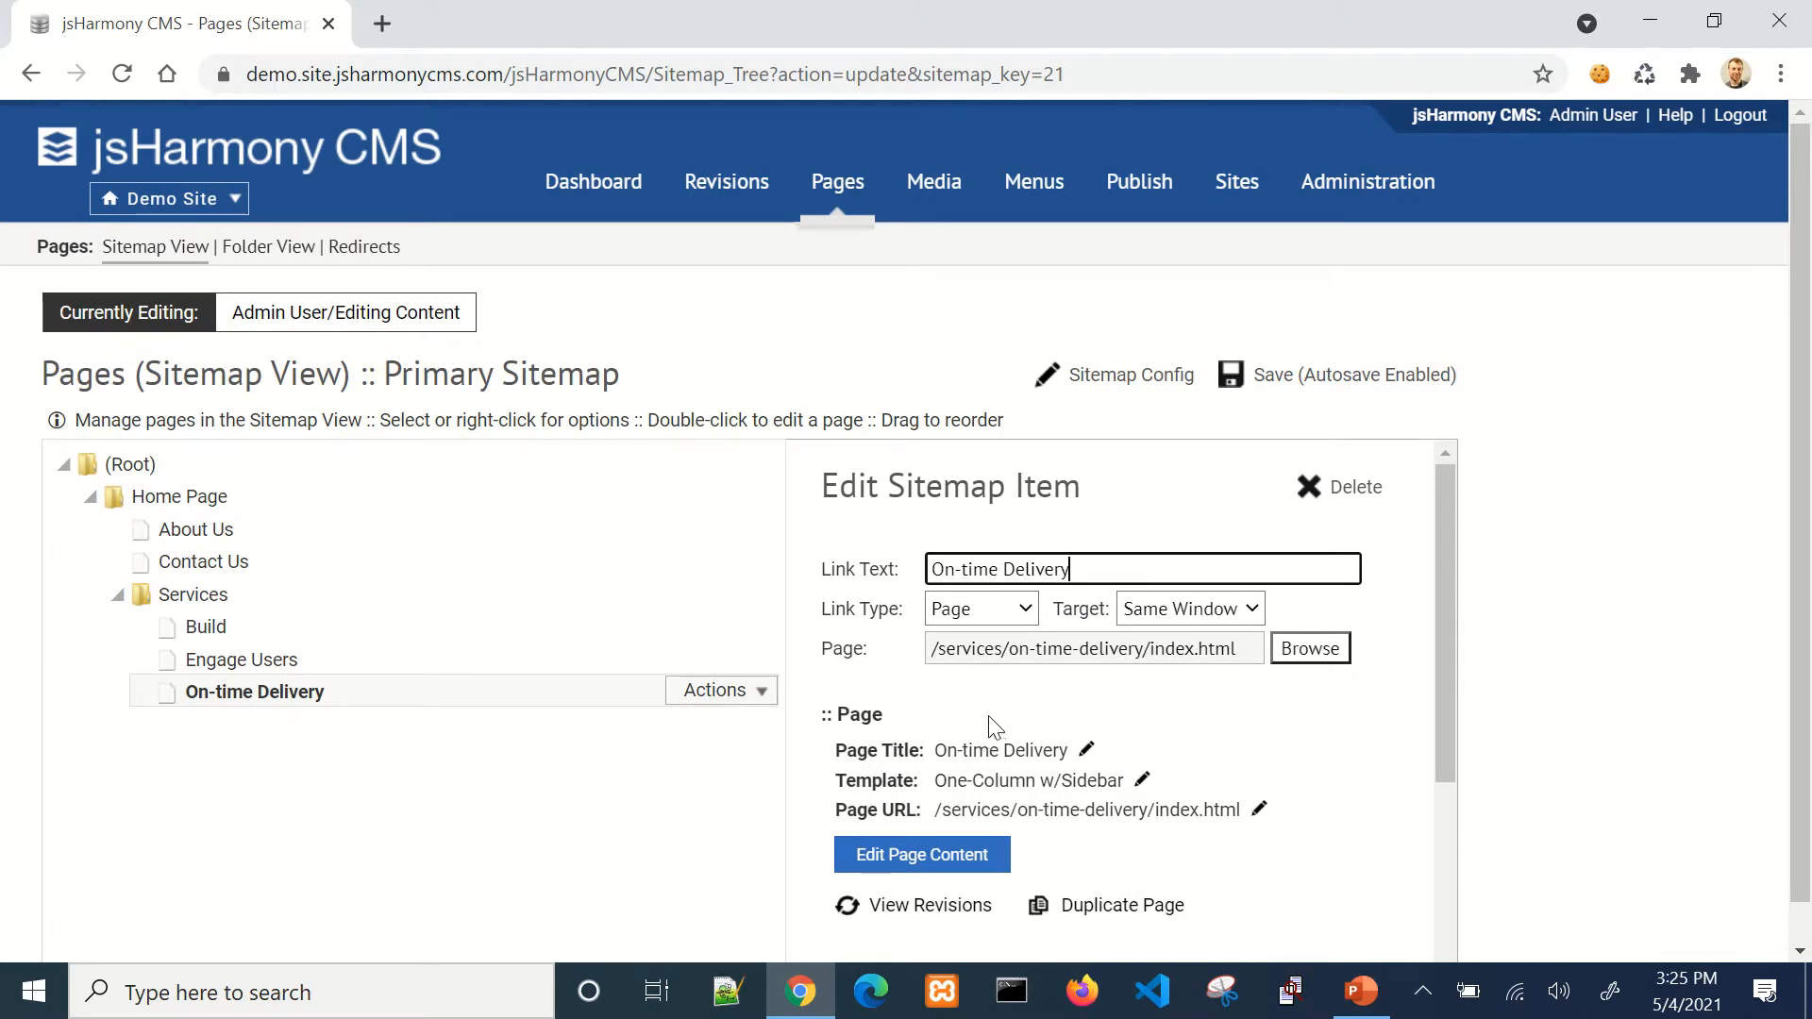
Step: Open the On-time Delivery page content in a maximized window, check its breadcrumbs and sidebar menu, and close it
{"action": "left_click", "coordinate": [937, 862]}
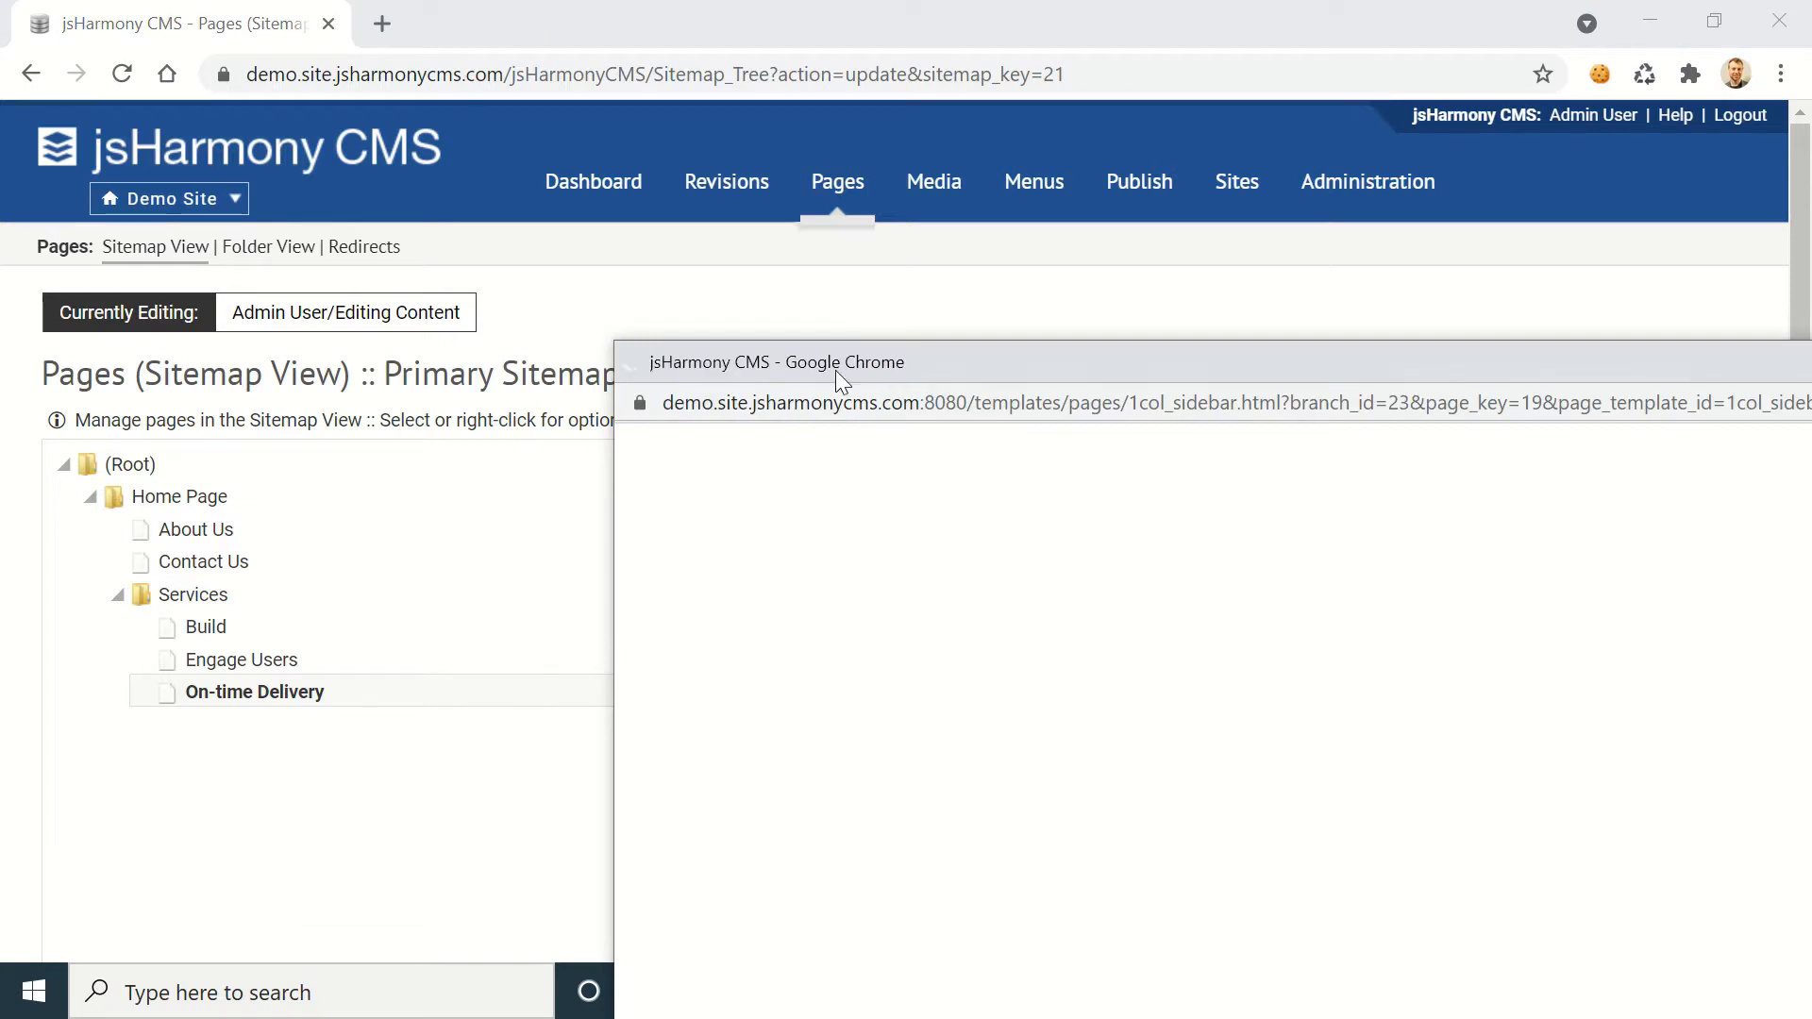
{"action": "double_click", "coordinate": [835, 370]}
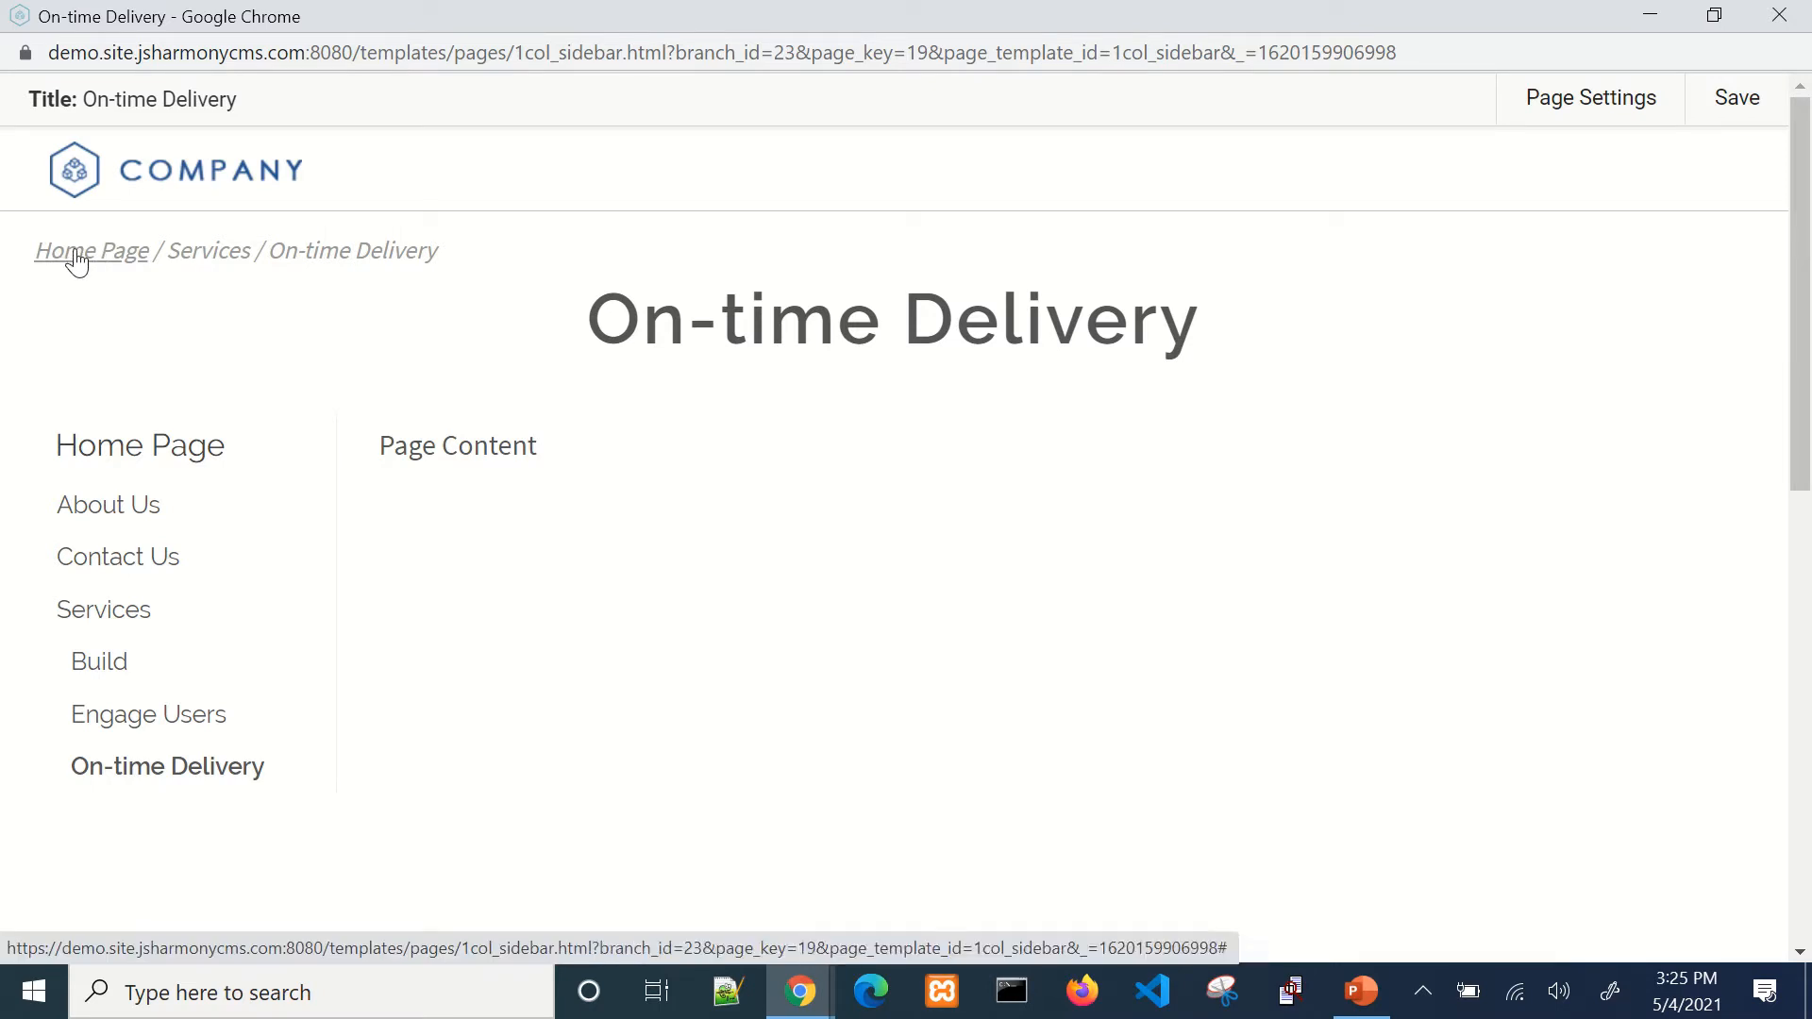
{"action": "left_click", "coordinate": [1777, 21]}
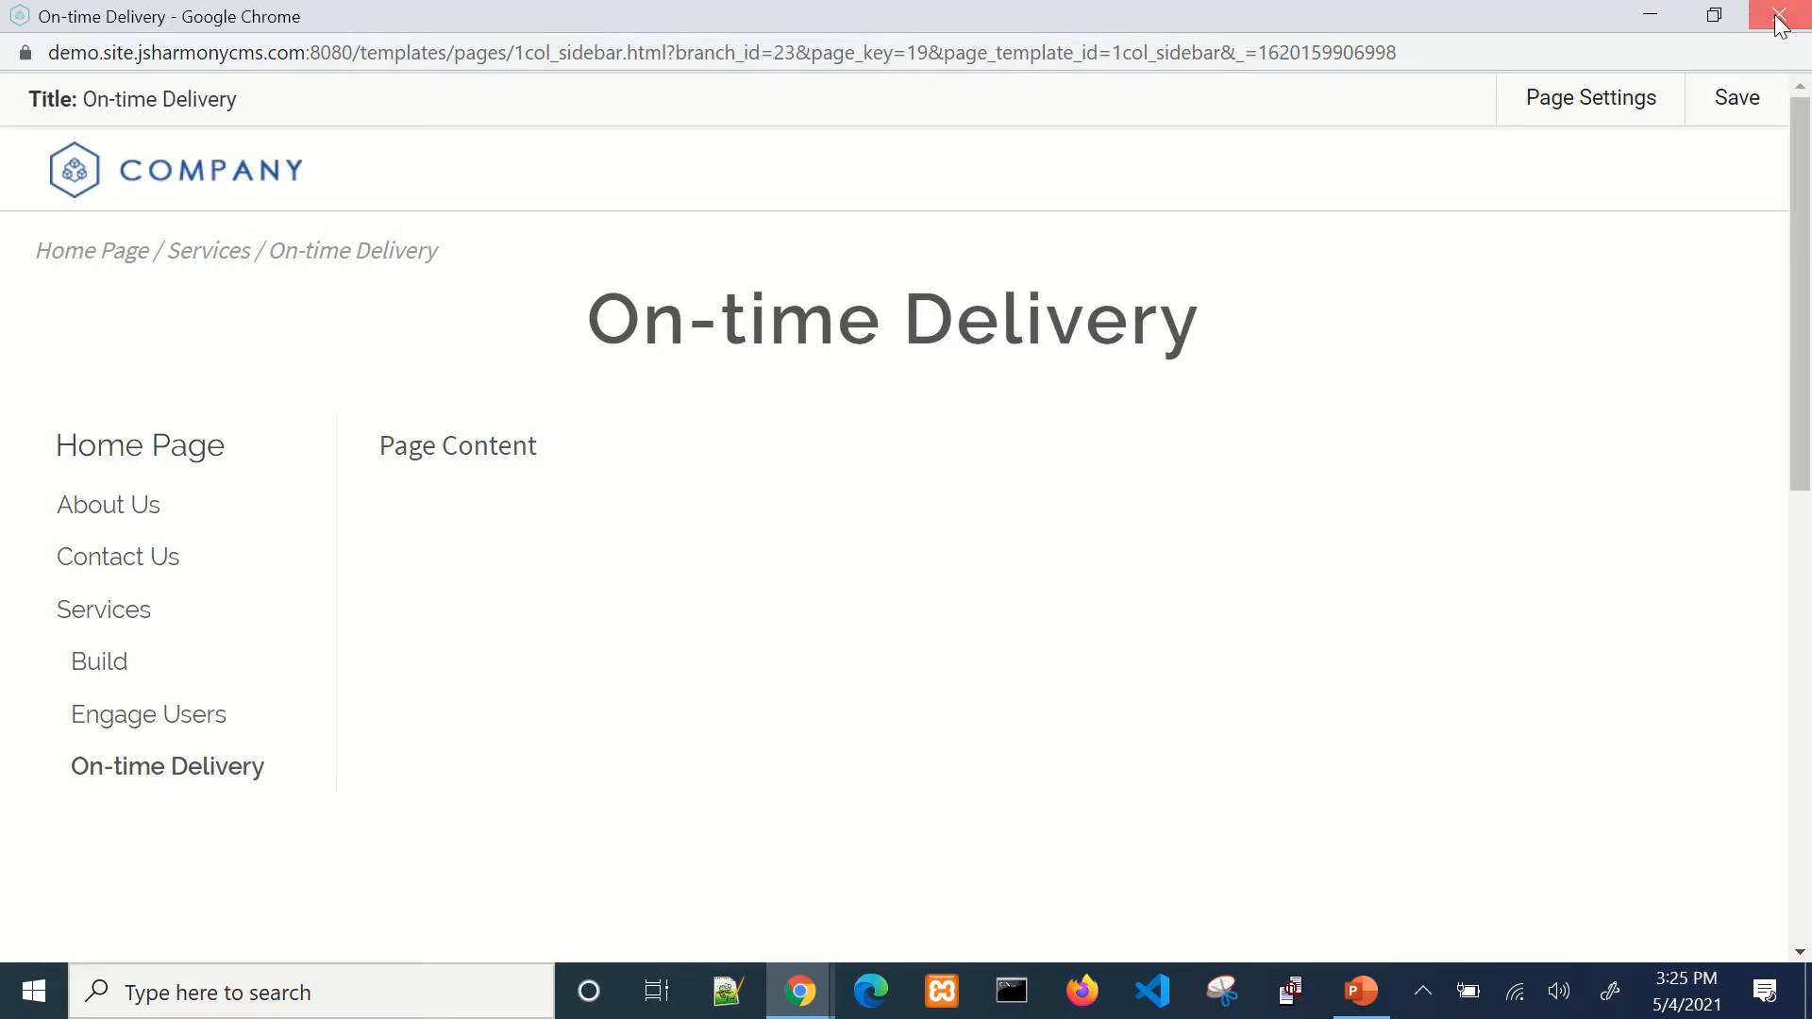
Step: Exclude the Home Page from breadcrumbs in its advanced options and check the breadcrumbs on the On-time Delivery page
{"action": "left_click", "coordinate": [179, 495]}
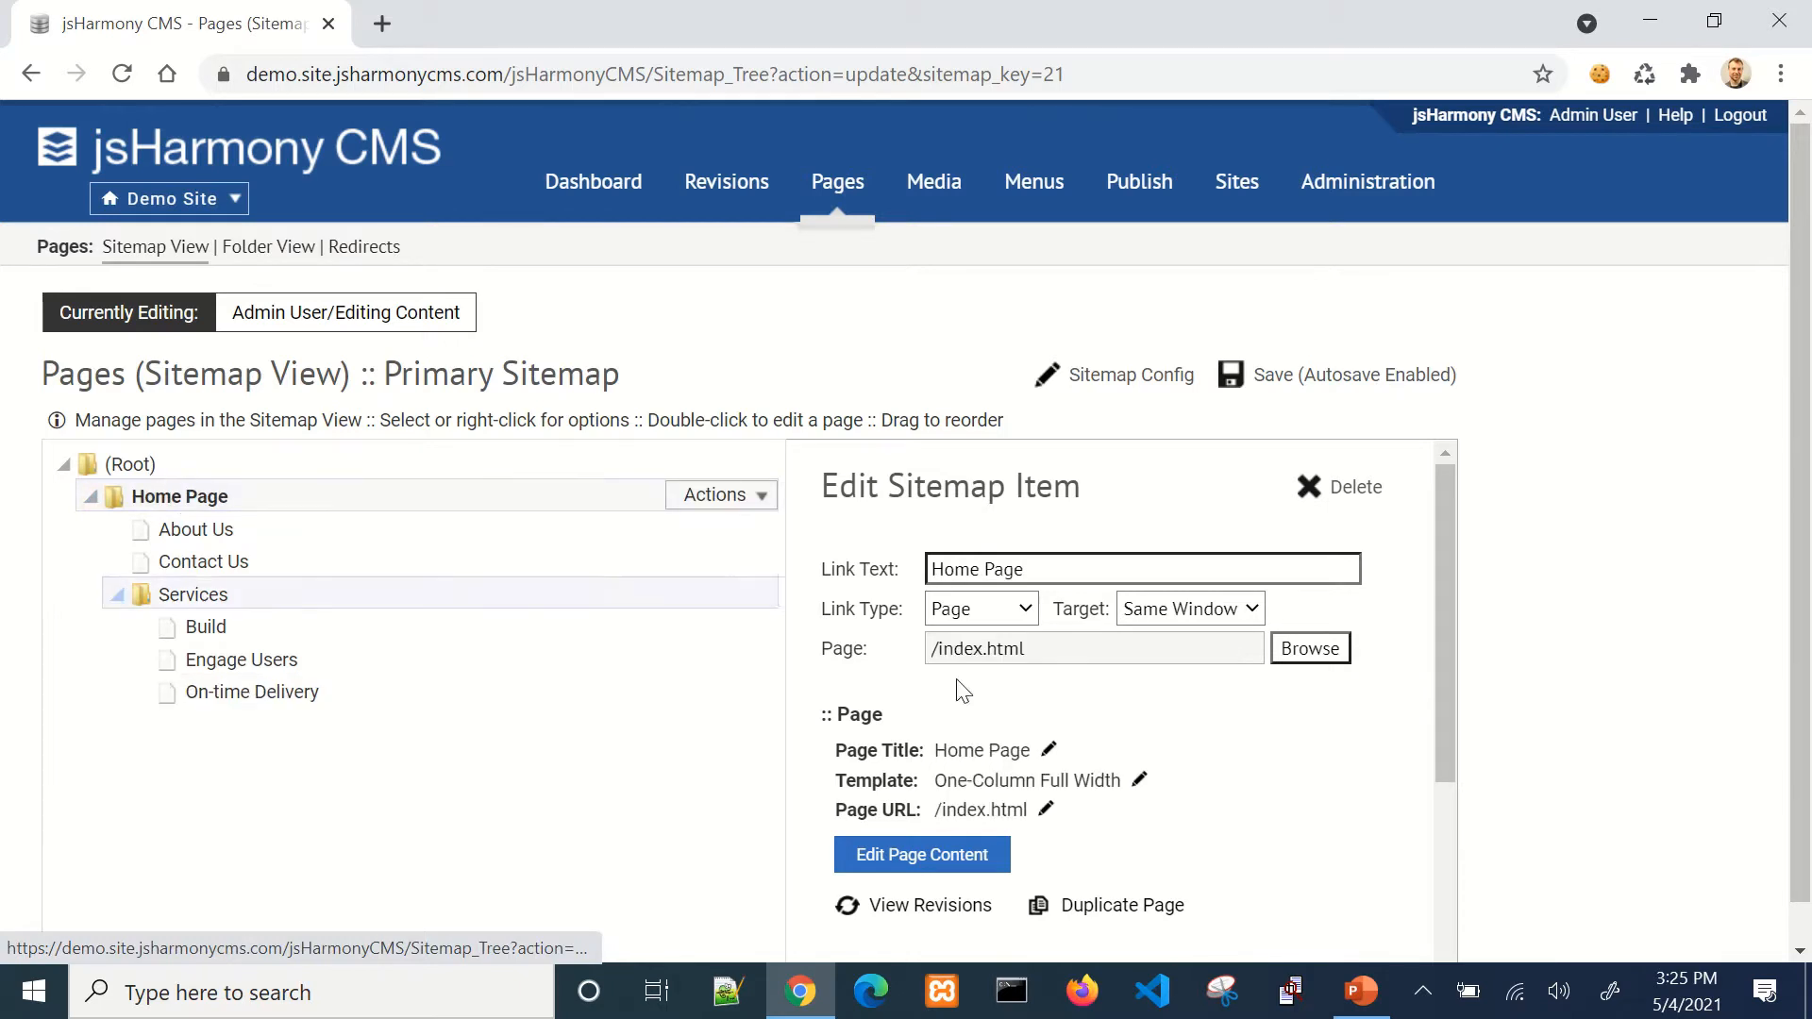
{"action": "scroll", "coordinate": [1306, 733], "scroll_direction": "down", "scroll_amount": 3}
{"action": "scroll", "coordinate": [1359, 712], "scroll_direction": "down", "scroll_amount": 2}
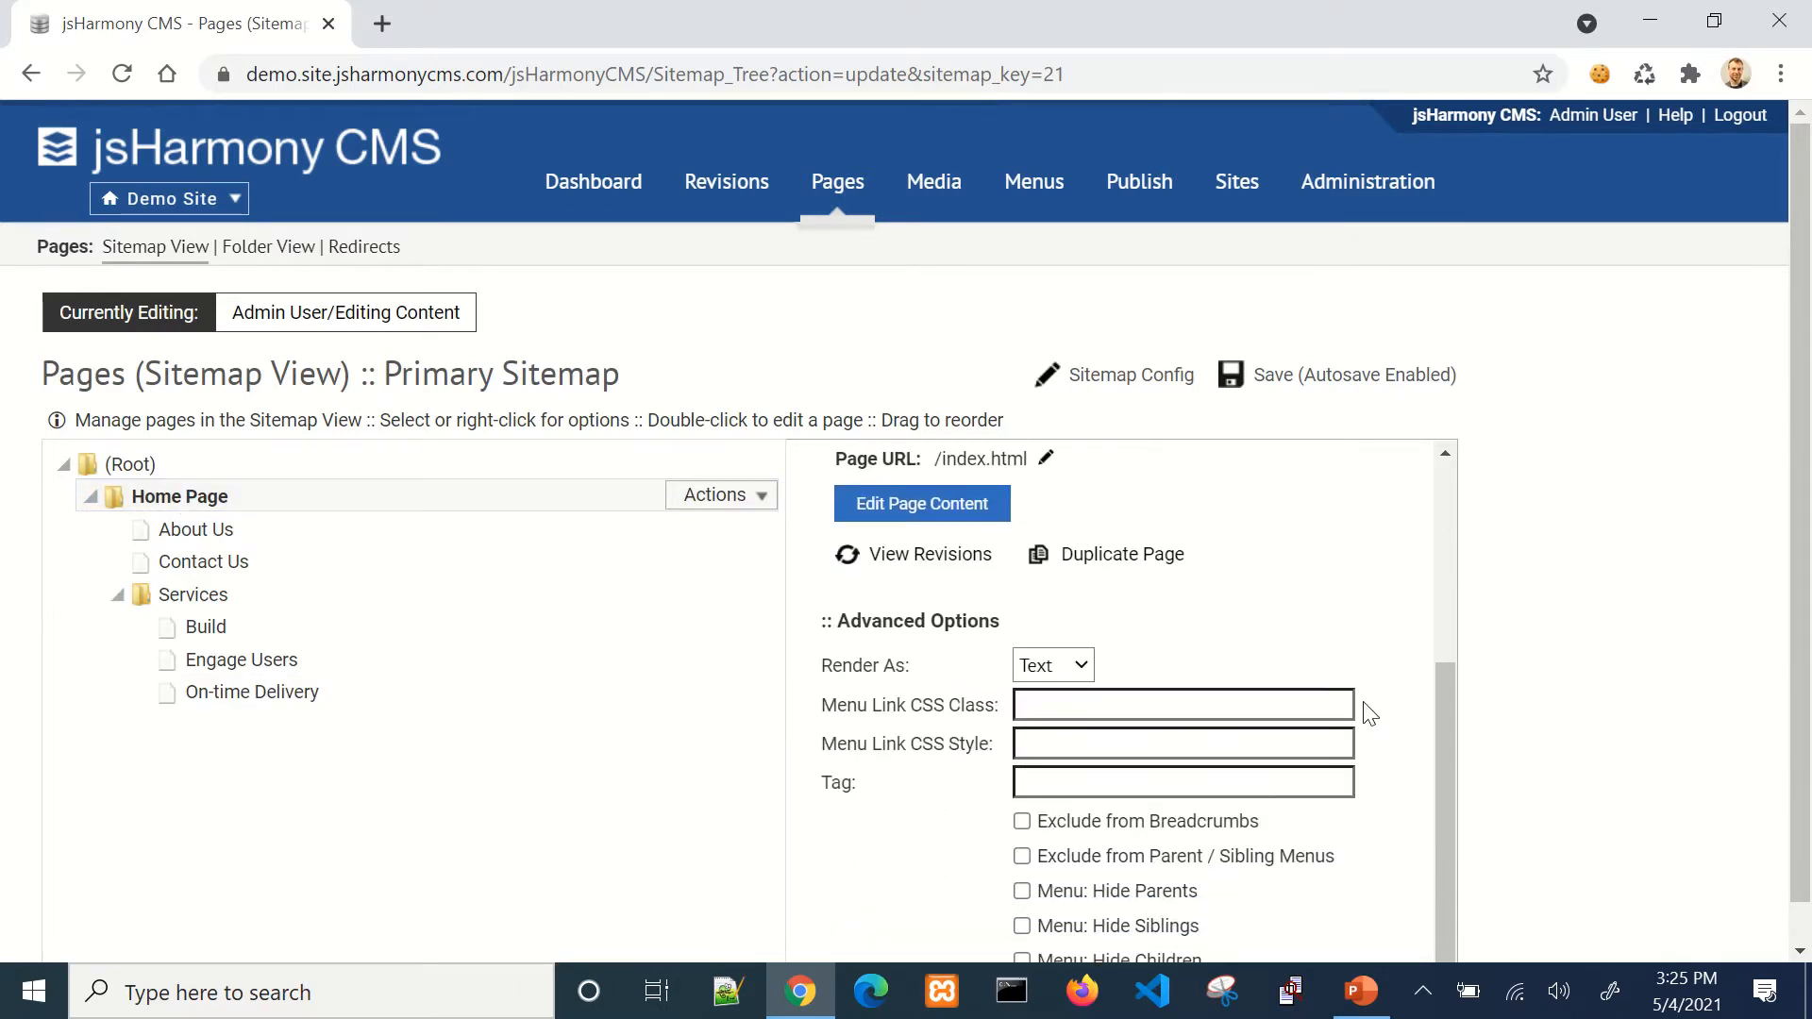
{"action": "scroll", "coordinate": [1602, 656], "scroll_direction": "down", "scroll_amount": 1}
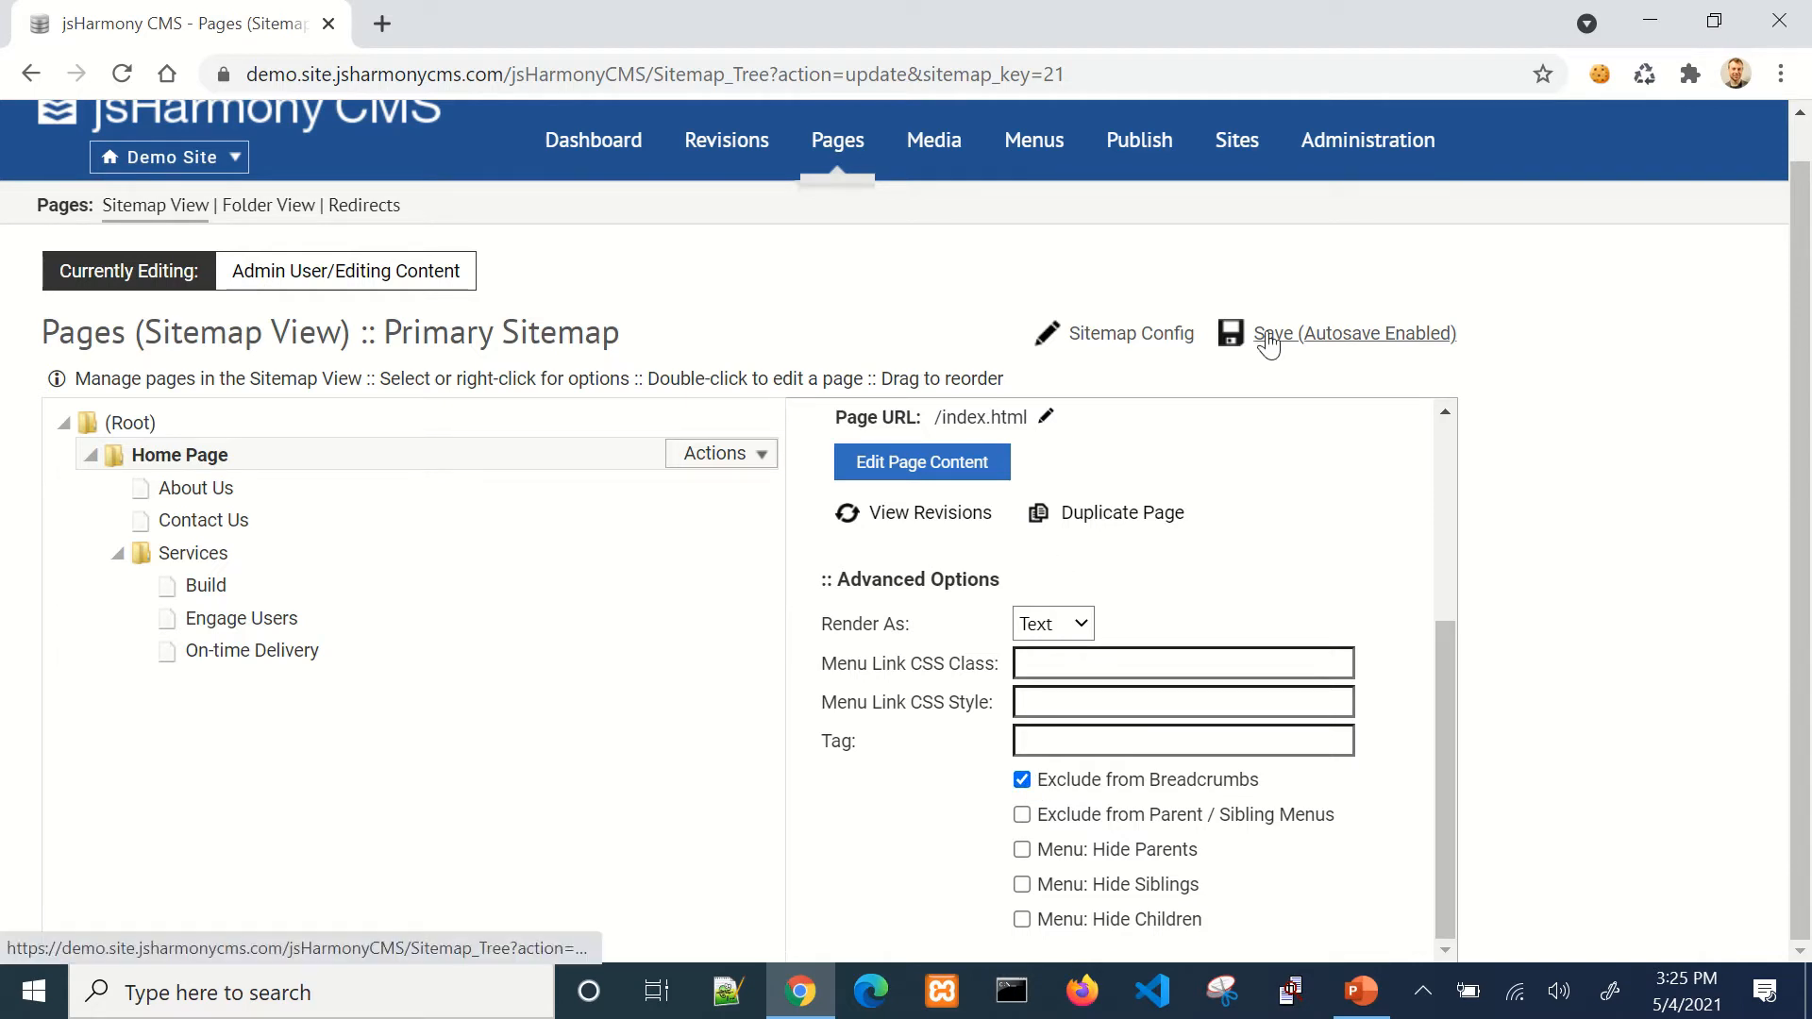
{"action": "double_click", "coordinate": [346, 657]}
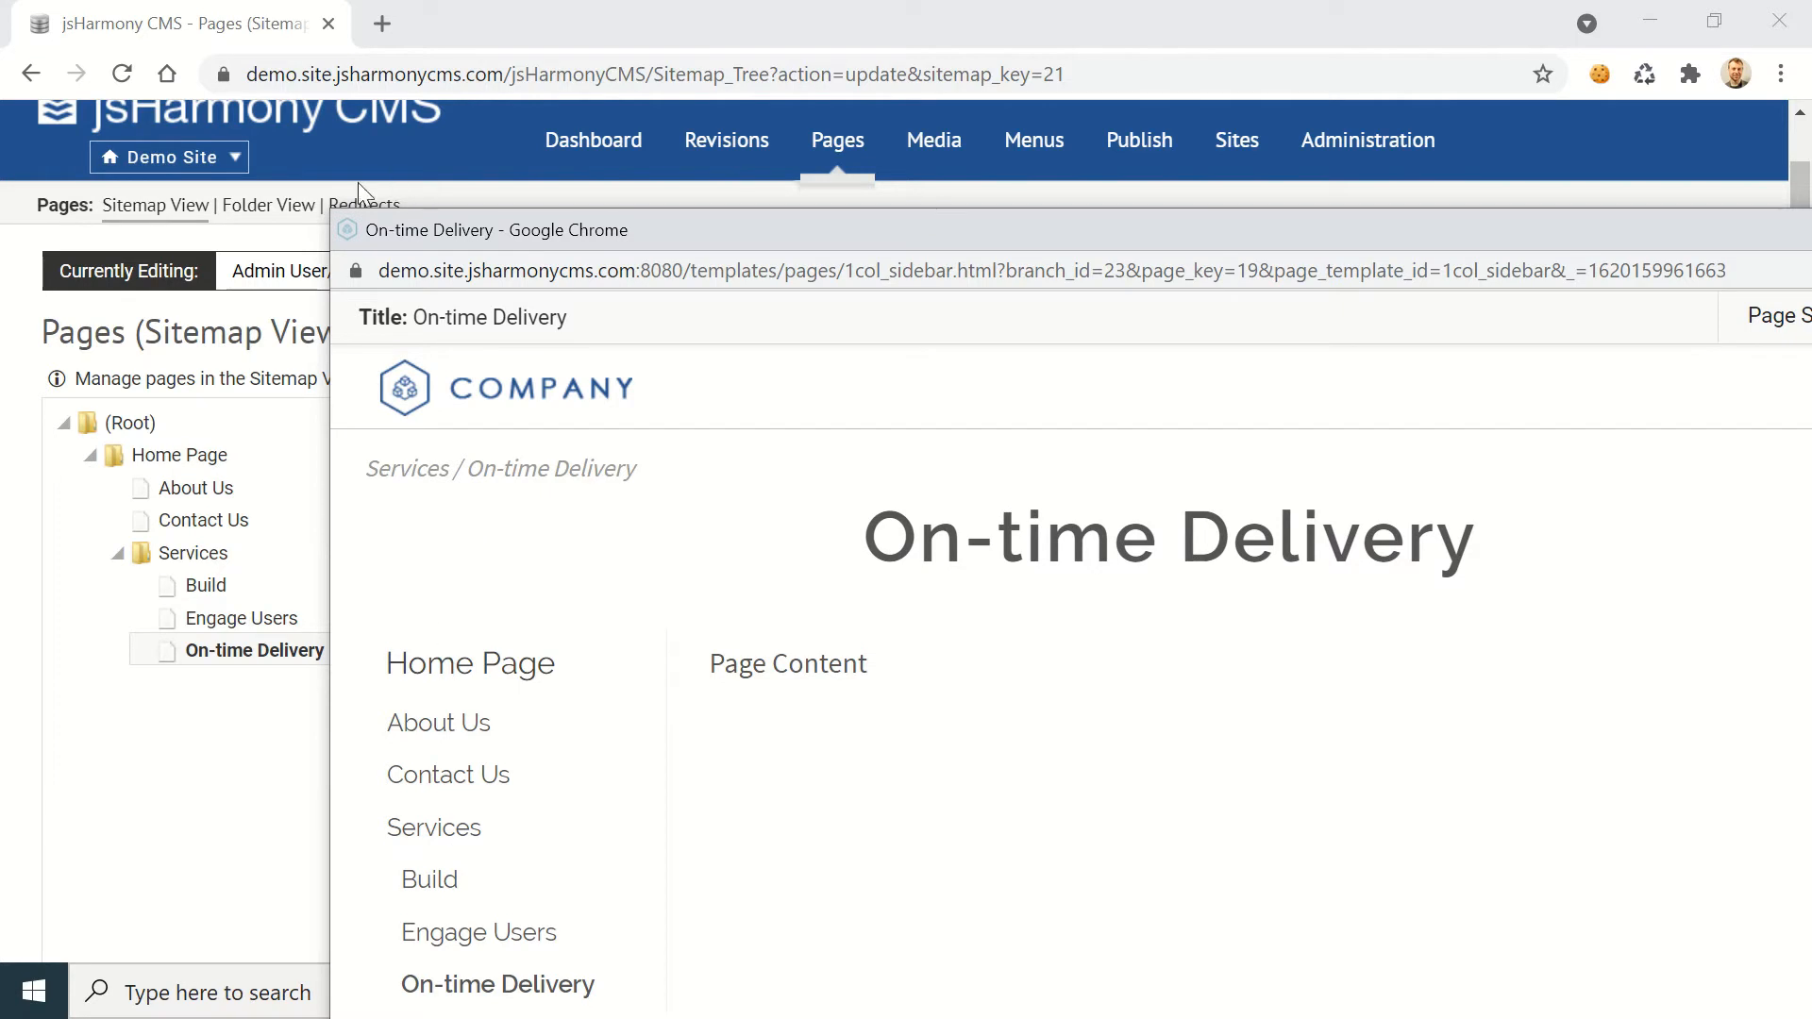
{"action": "double_click", "coordinate": [348, 229]}
Step: Enable "Menu: Hide Parents" in the advanced options of the Services sitemap item
{"action": "left_click", "coordinate": [232, 558]}
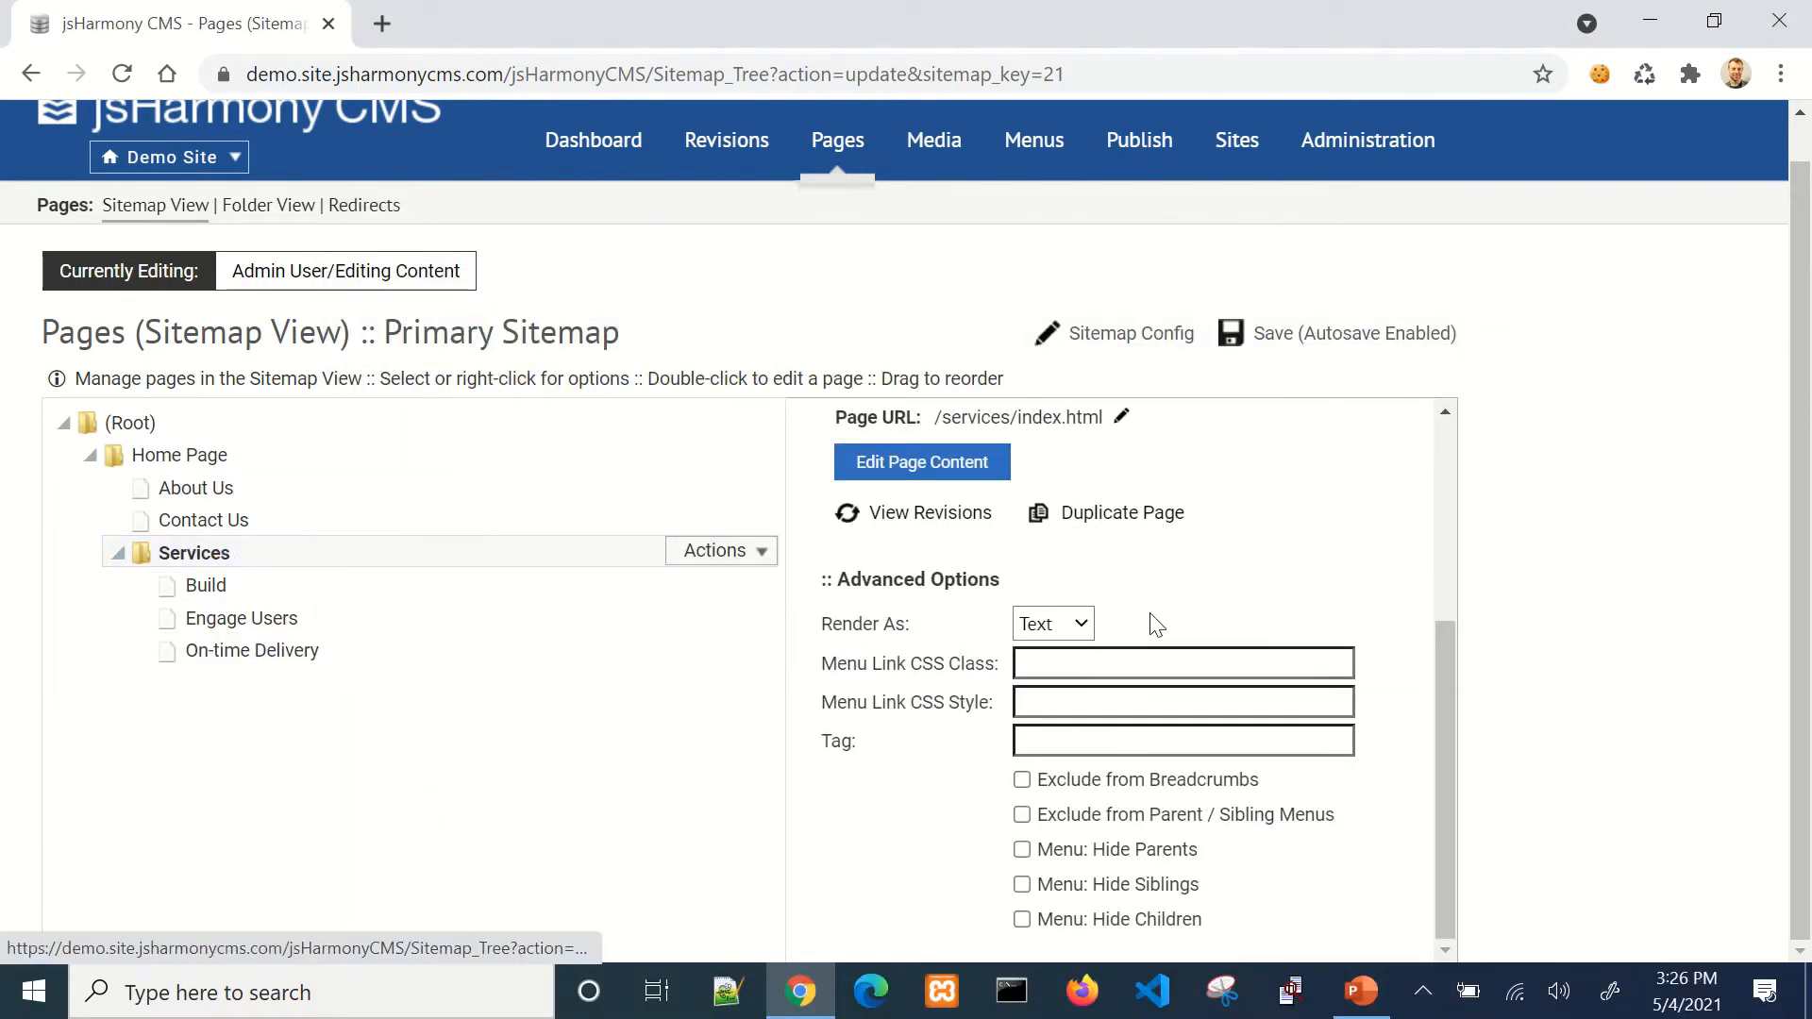
{"action": "left_click", "coordinate": [1021, 851]}
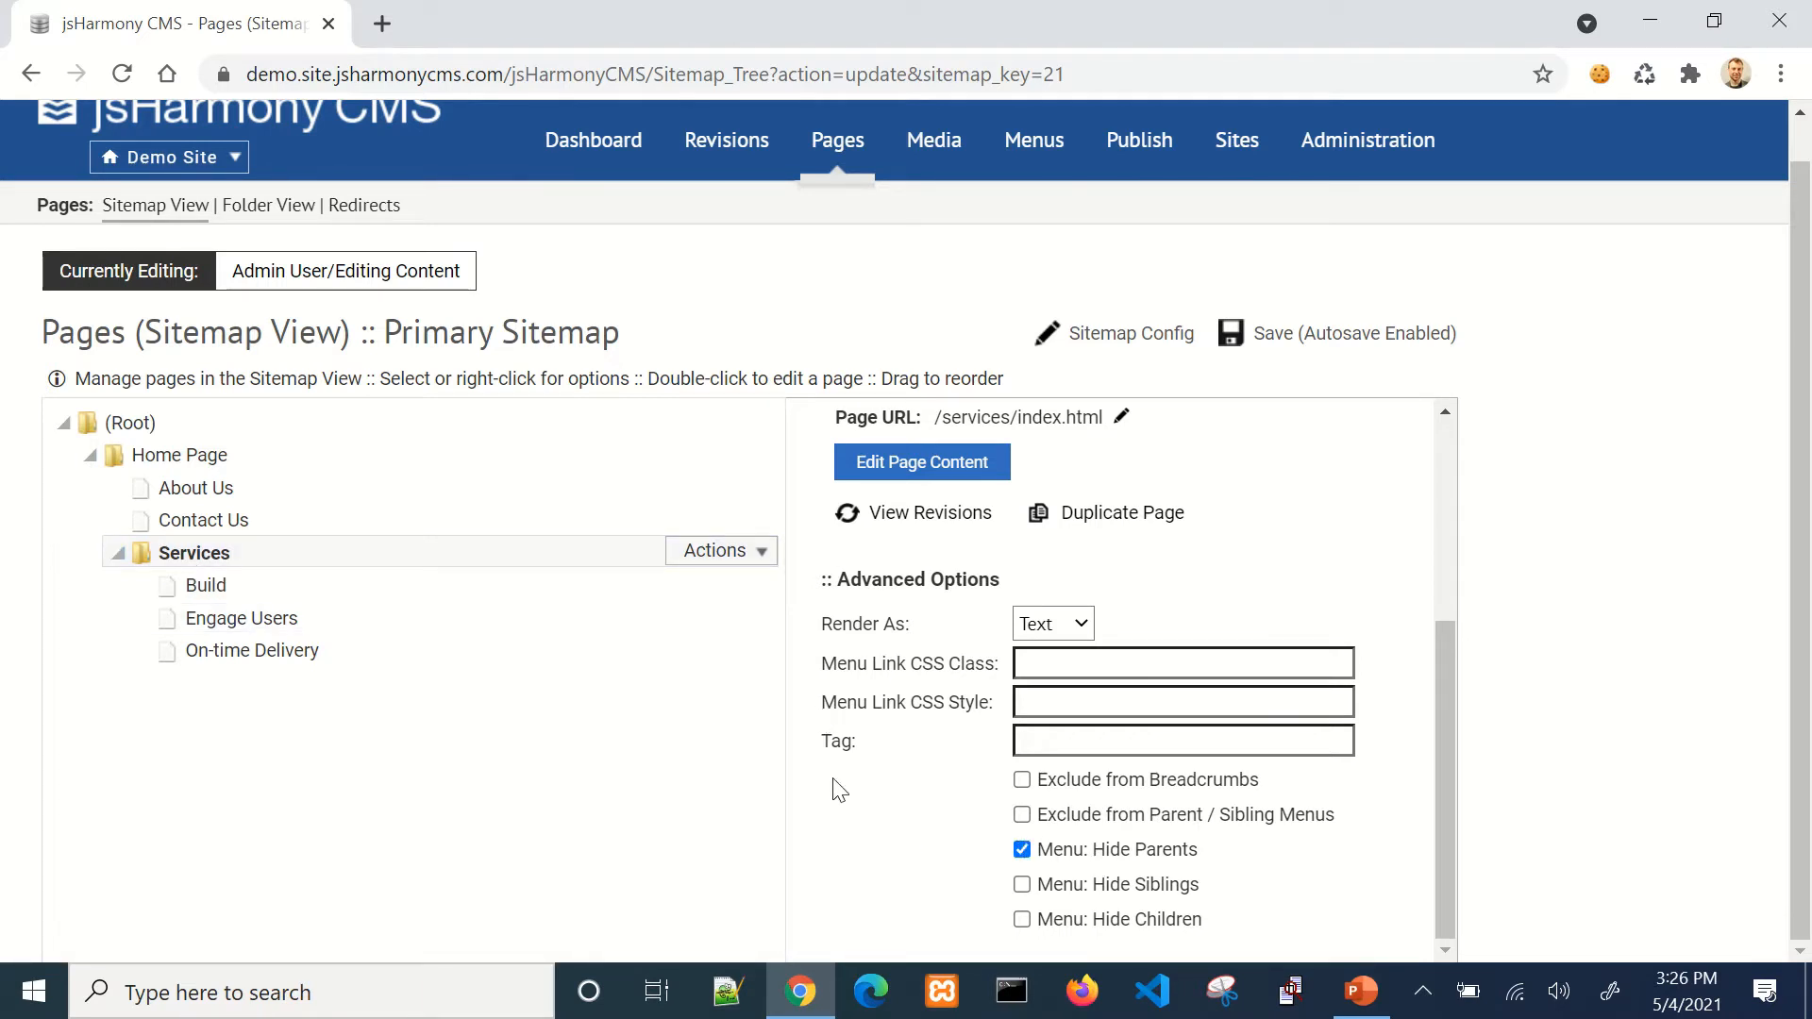
{"action": "scroll", "coordinate": [1273, 627], "scroll_direction": "up", "scroll_amount": 4}
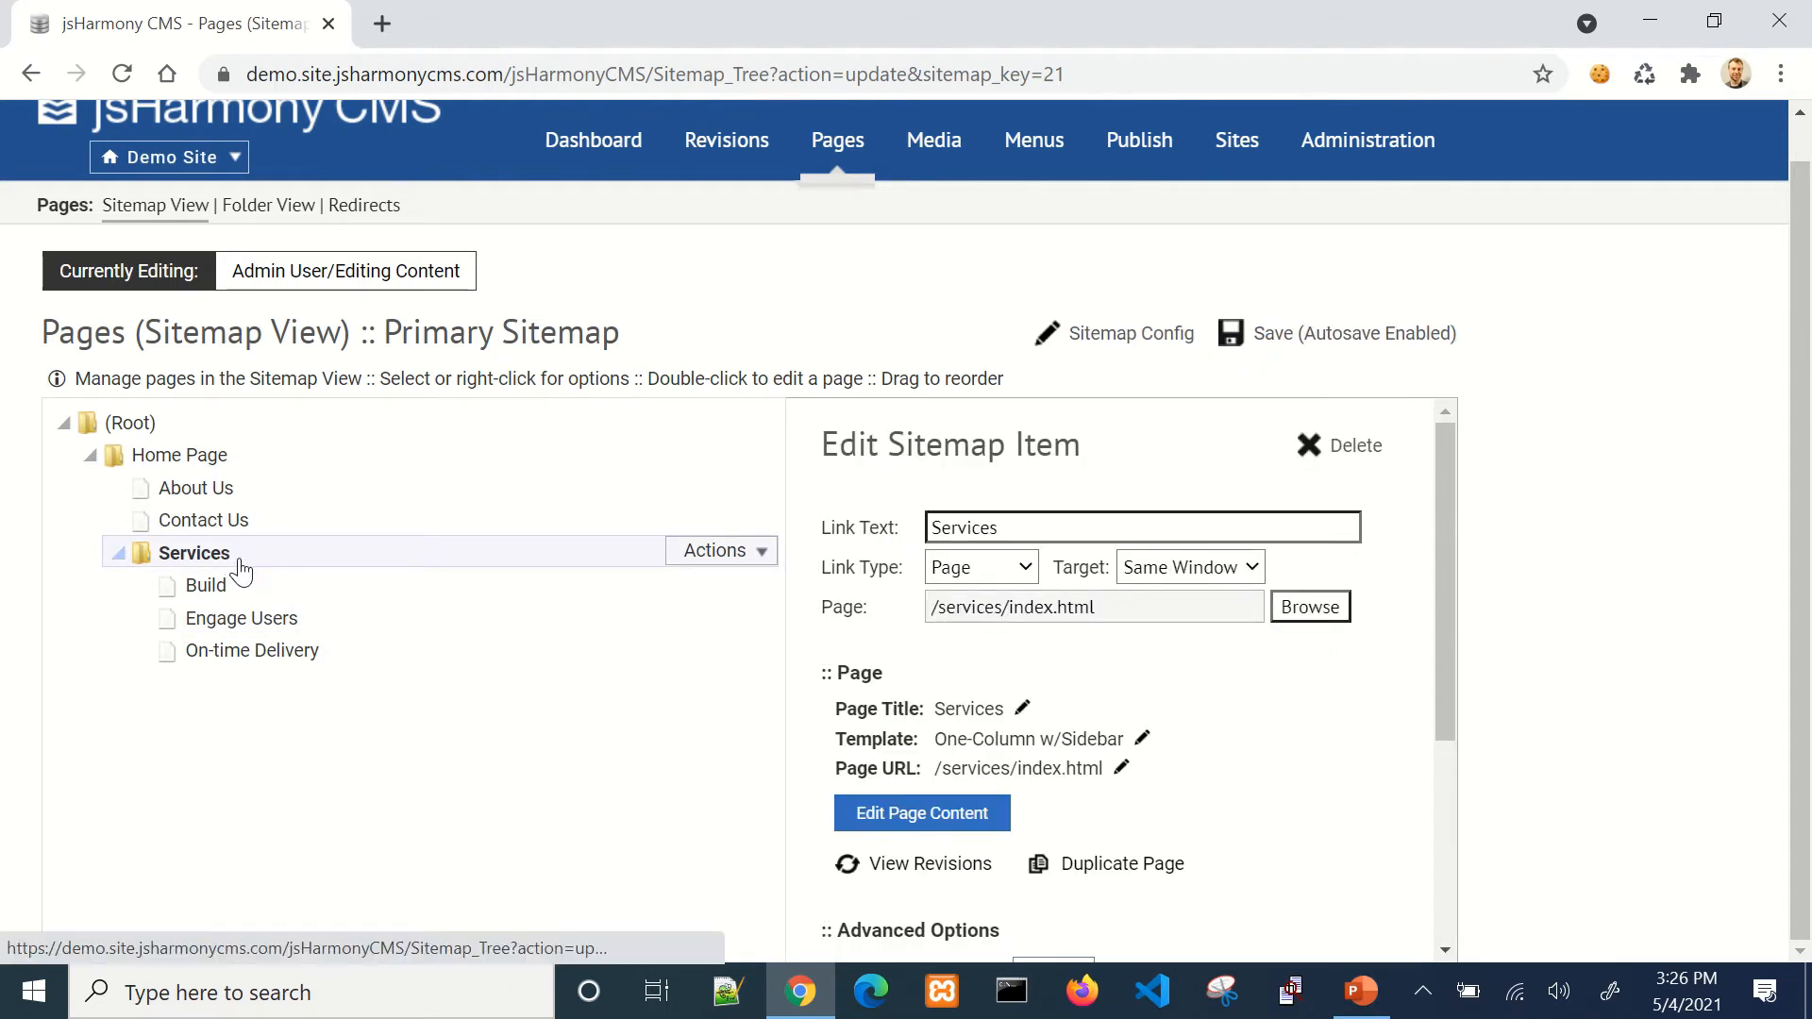
Step: Open the On-time Delivery page's content for editing from the sitemap and maximize its window
{"action": "double_click", "coordinate": [275, 649]}
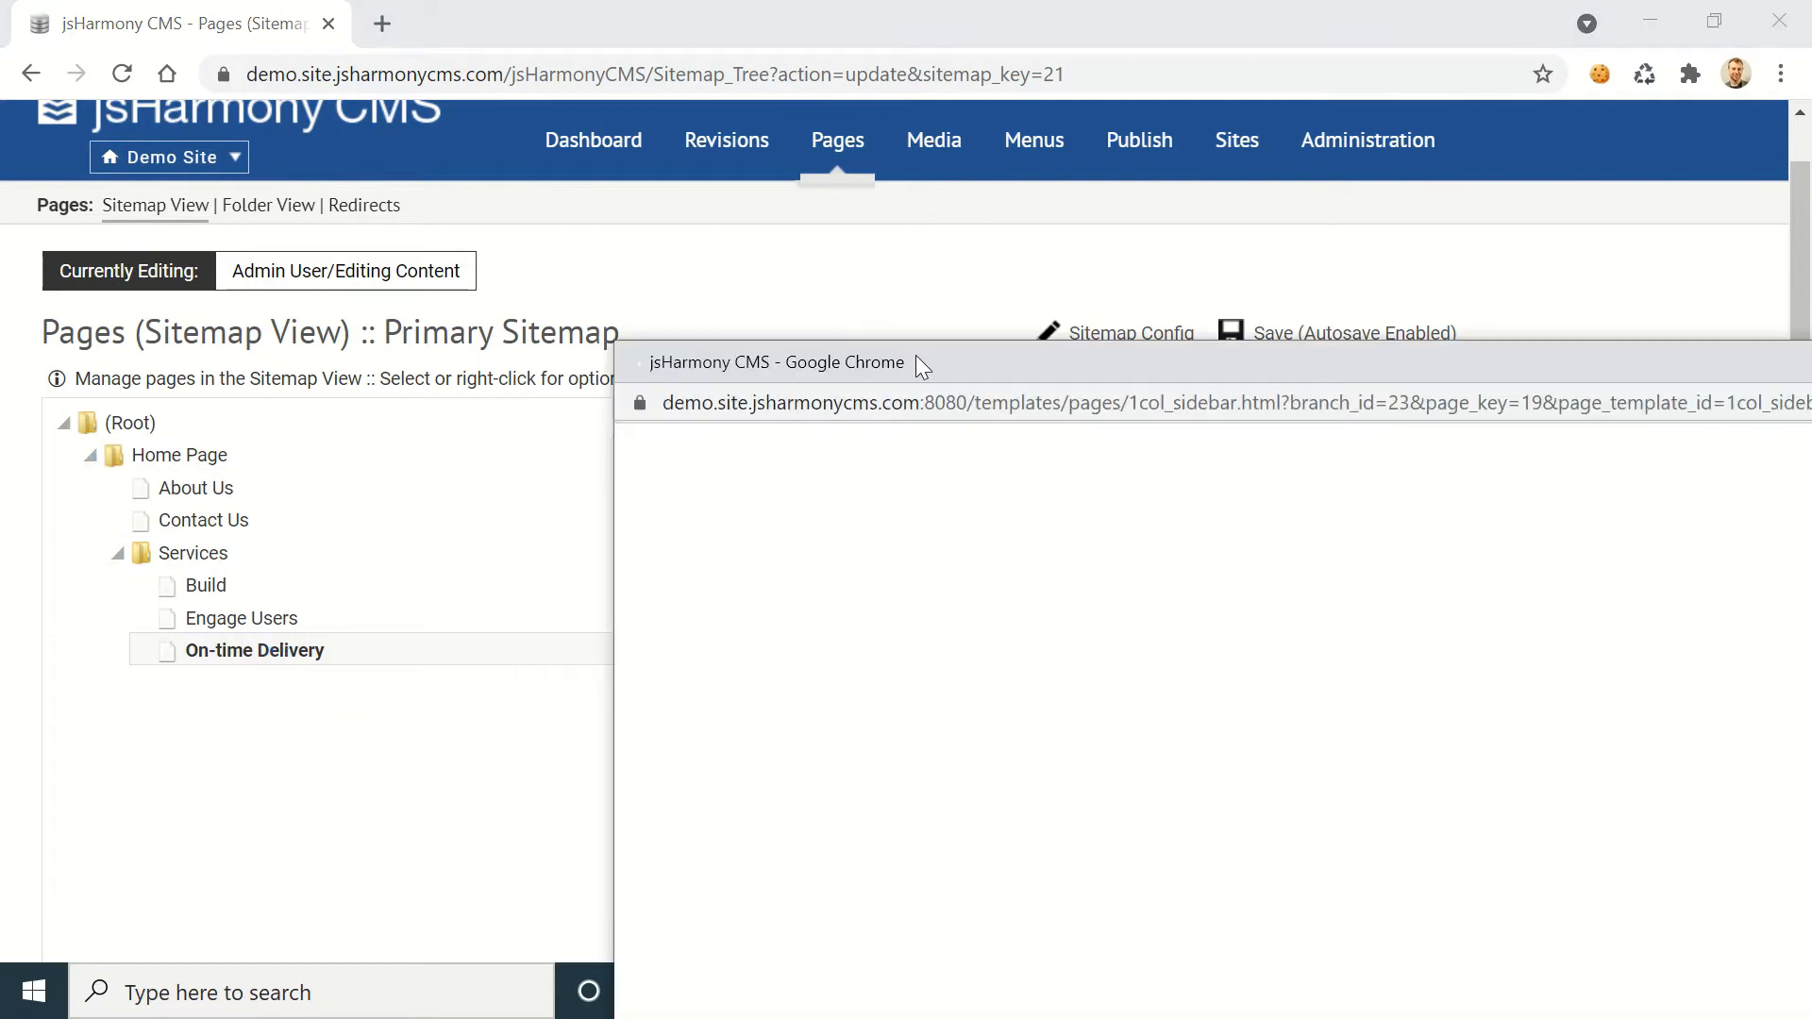
{"action": "left_click_drag", "start_coordinate": [915, 357], "coordinate": [491, 17]}
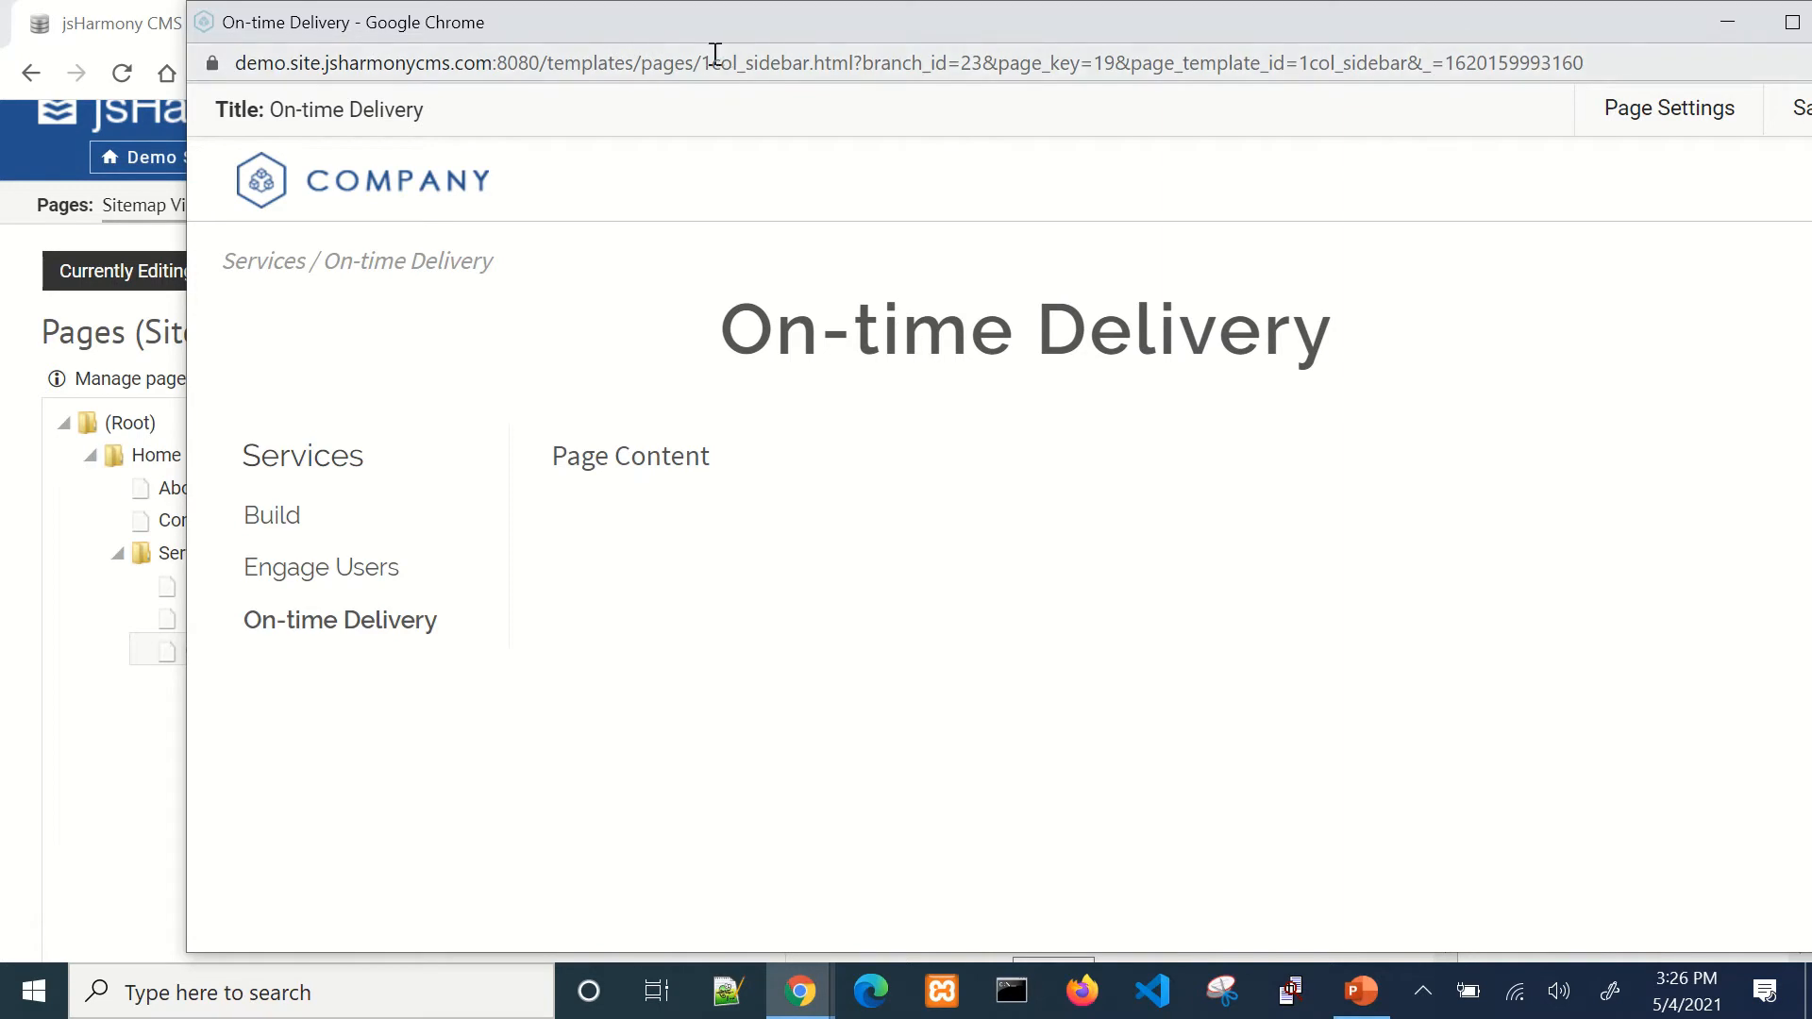
{"action": "left_click_drag", "start_coordinate": [679, 25], "coordinate": [457, 32]}
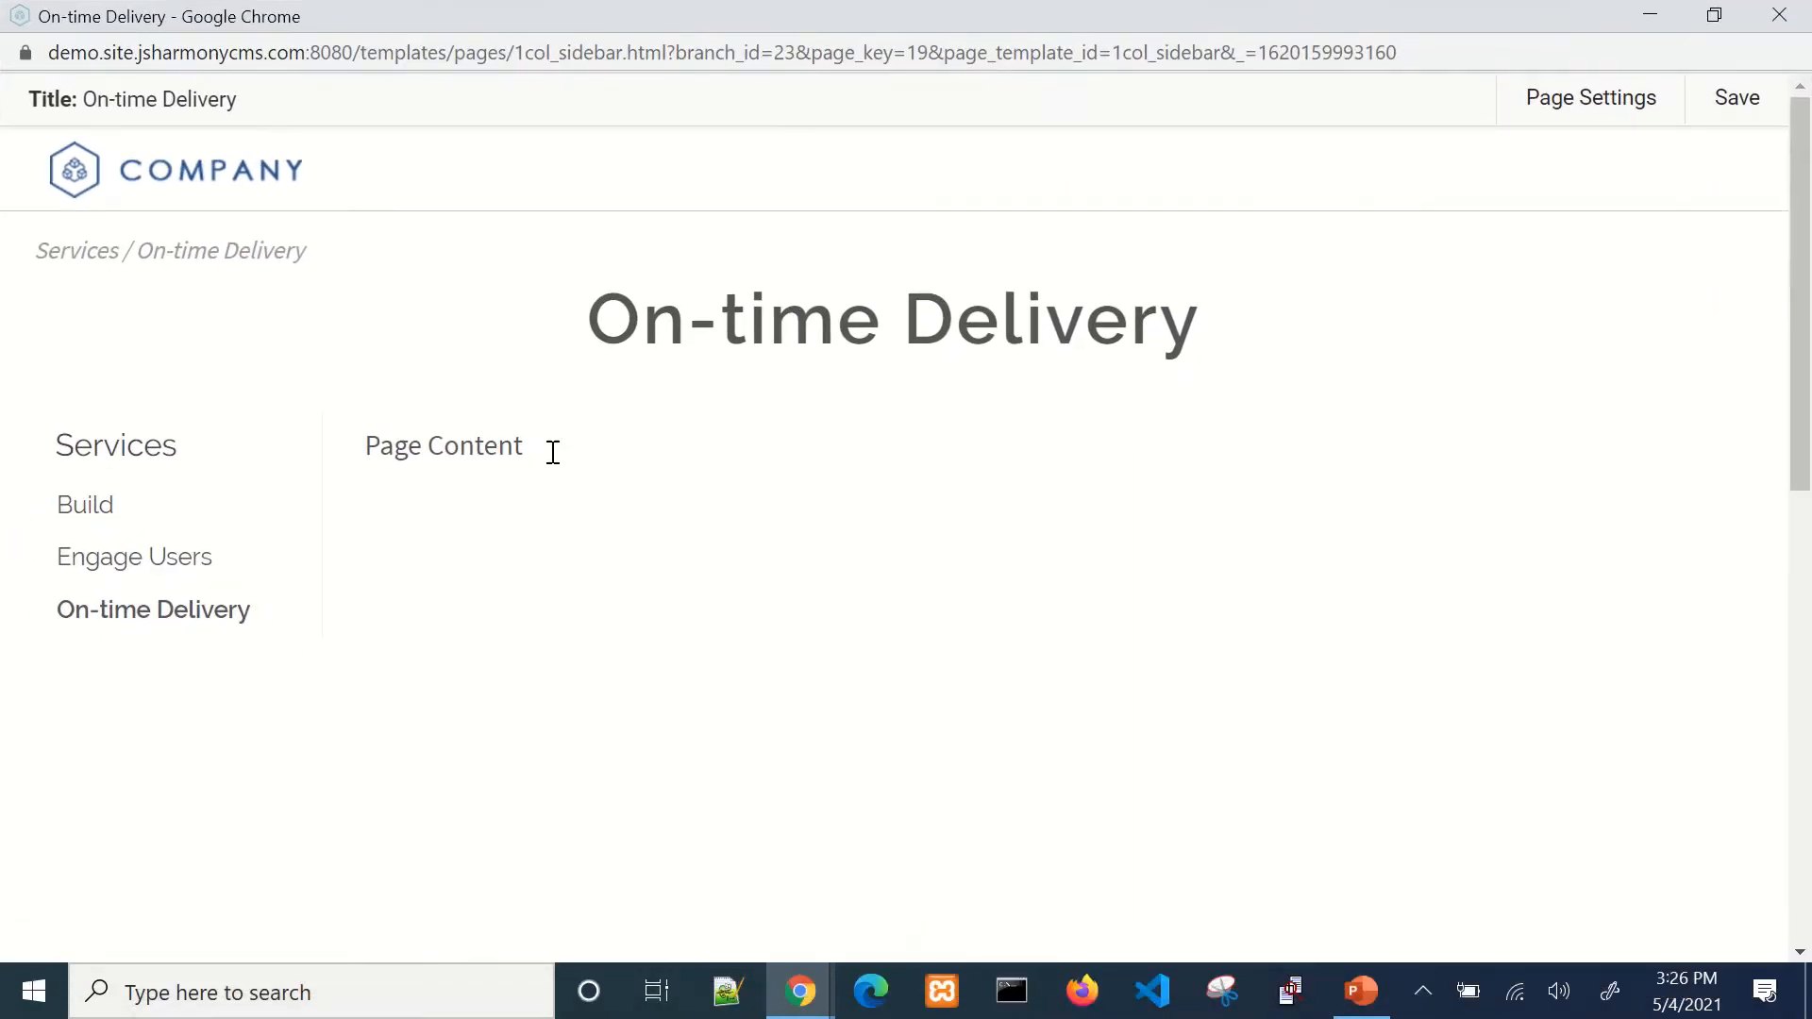
Step: Add a line reading "Additional Text" below "Page Content" and select the new line
{"action": "left_click", "coordinate": [551, 449]}
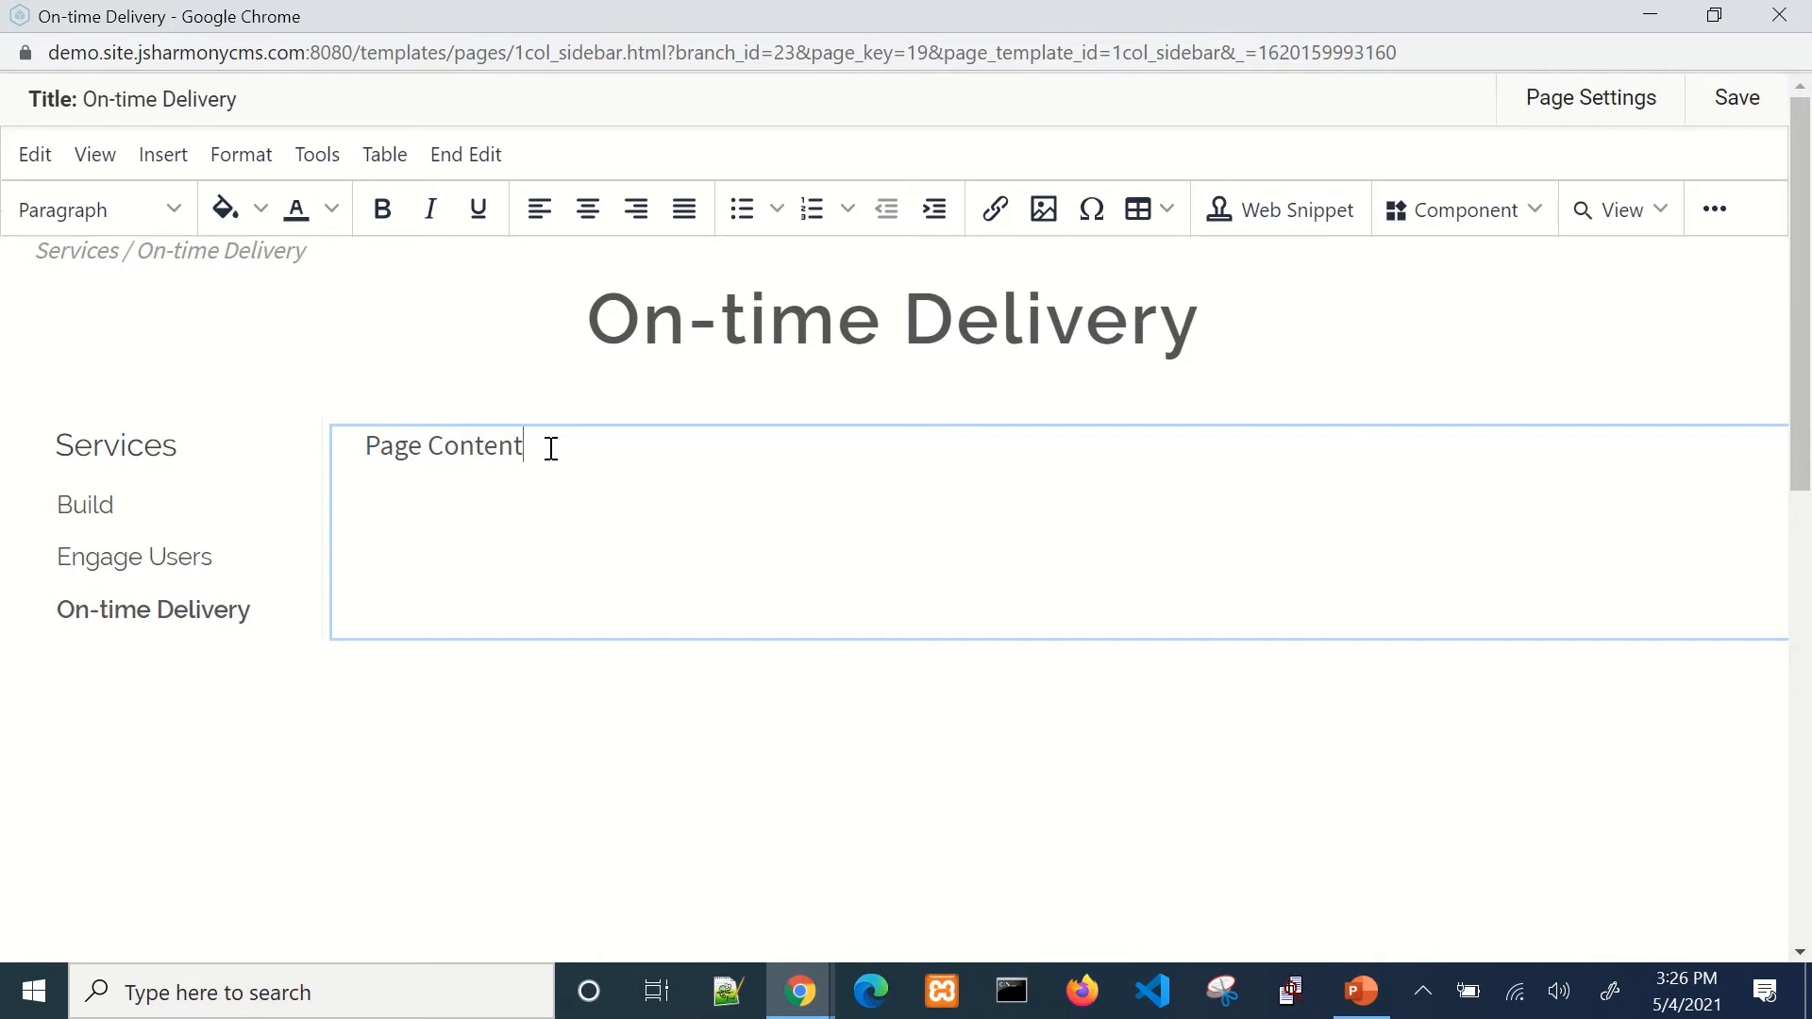
{"action": "key", "text": "Return"}
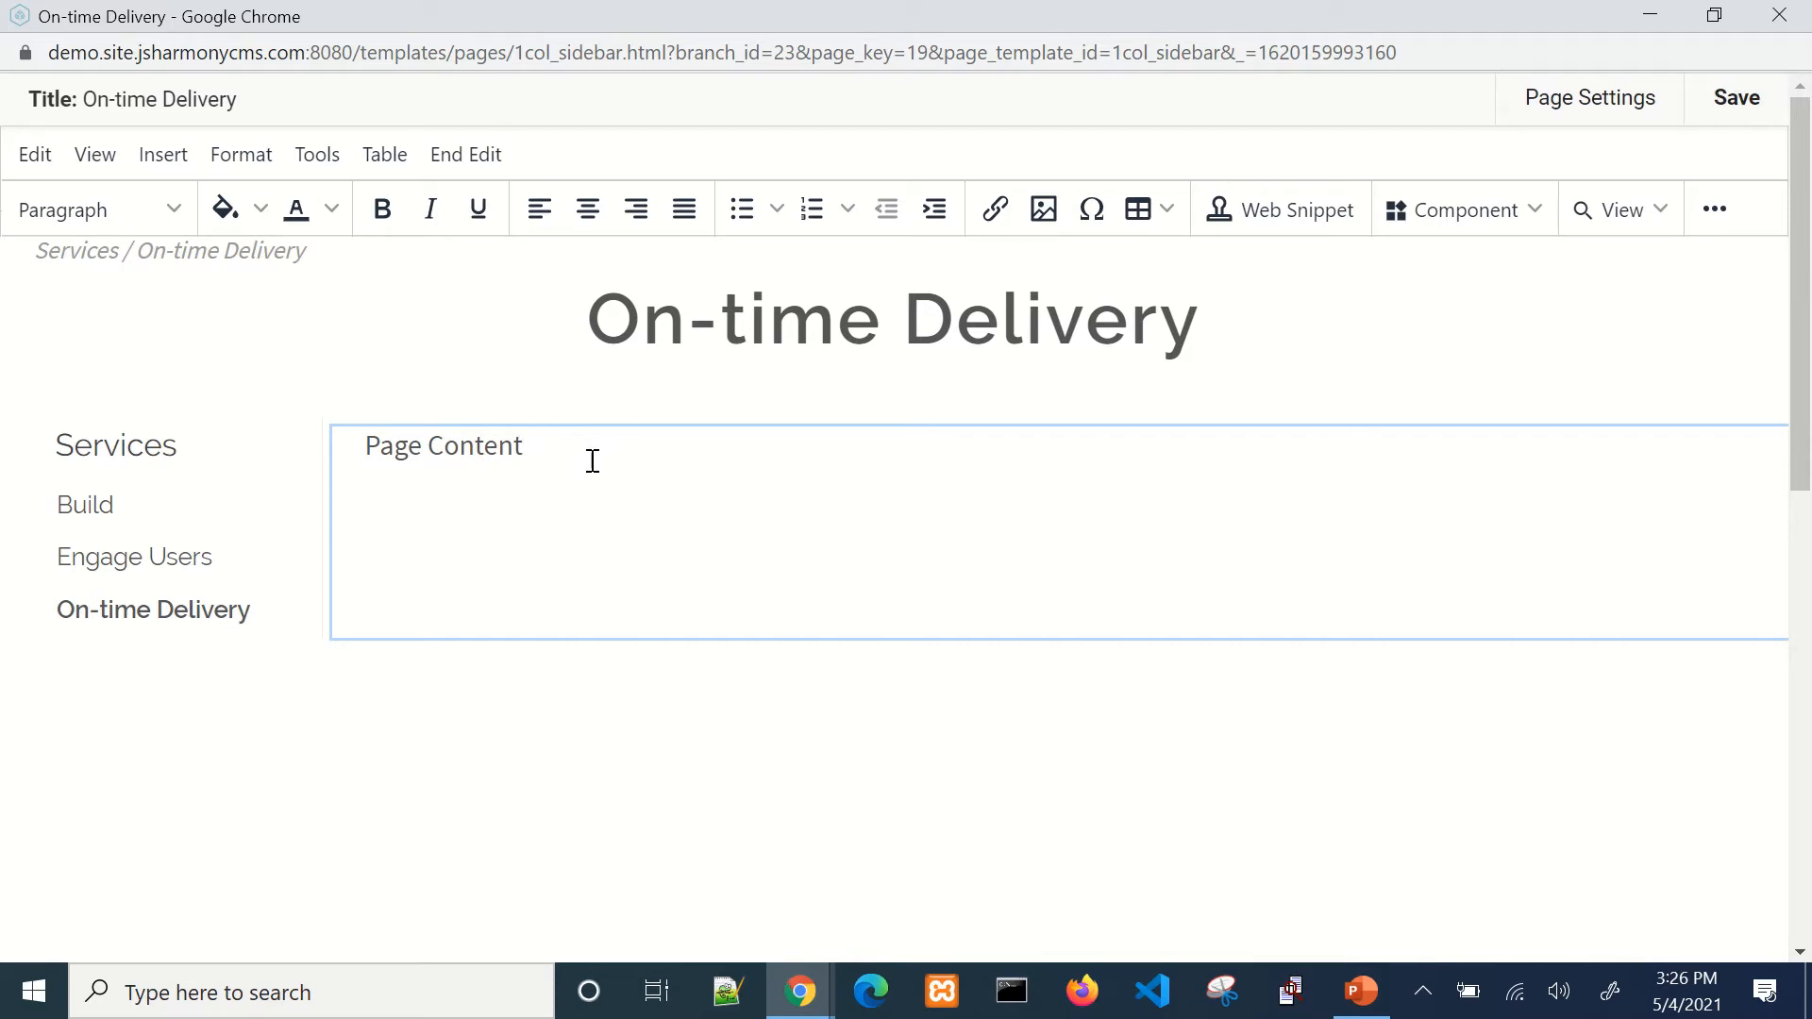
{"action": "type", "text": "Additional Text"}
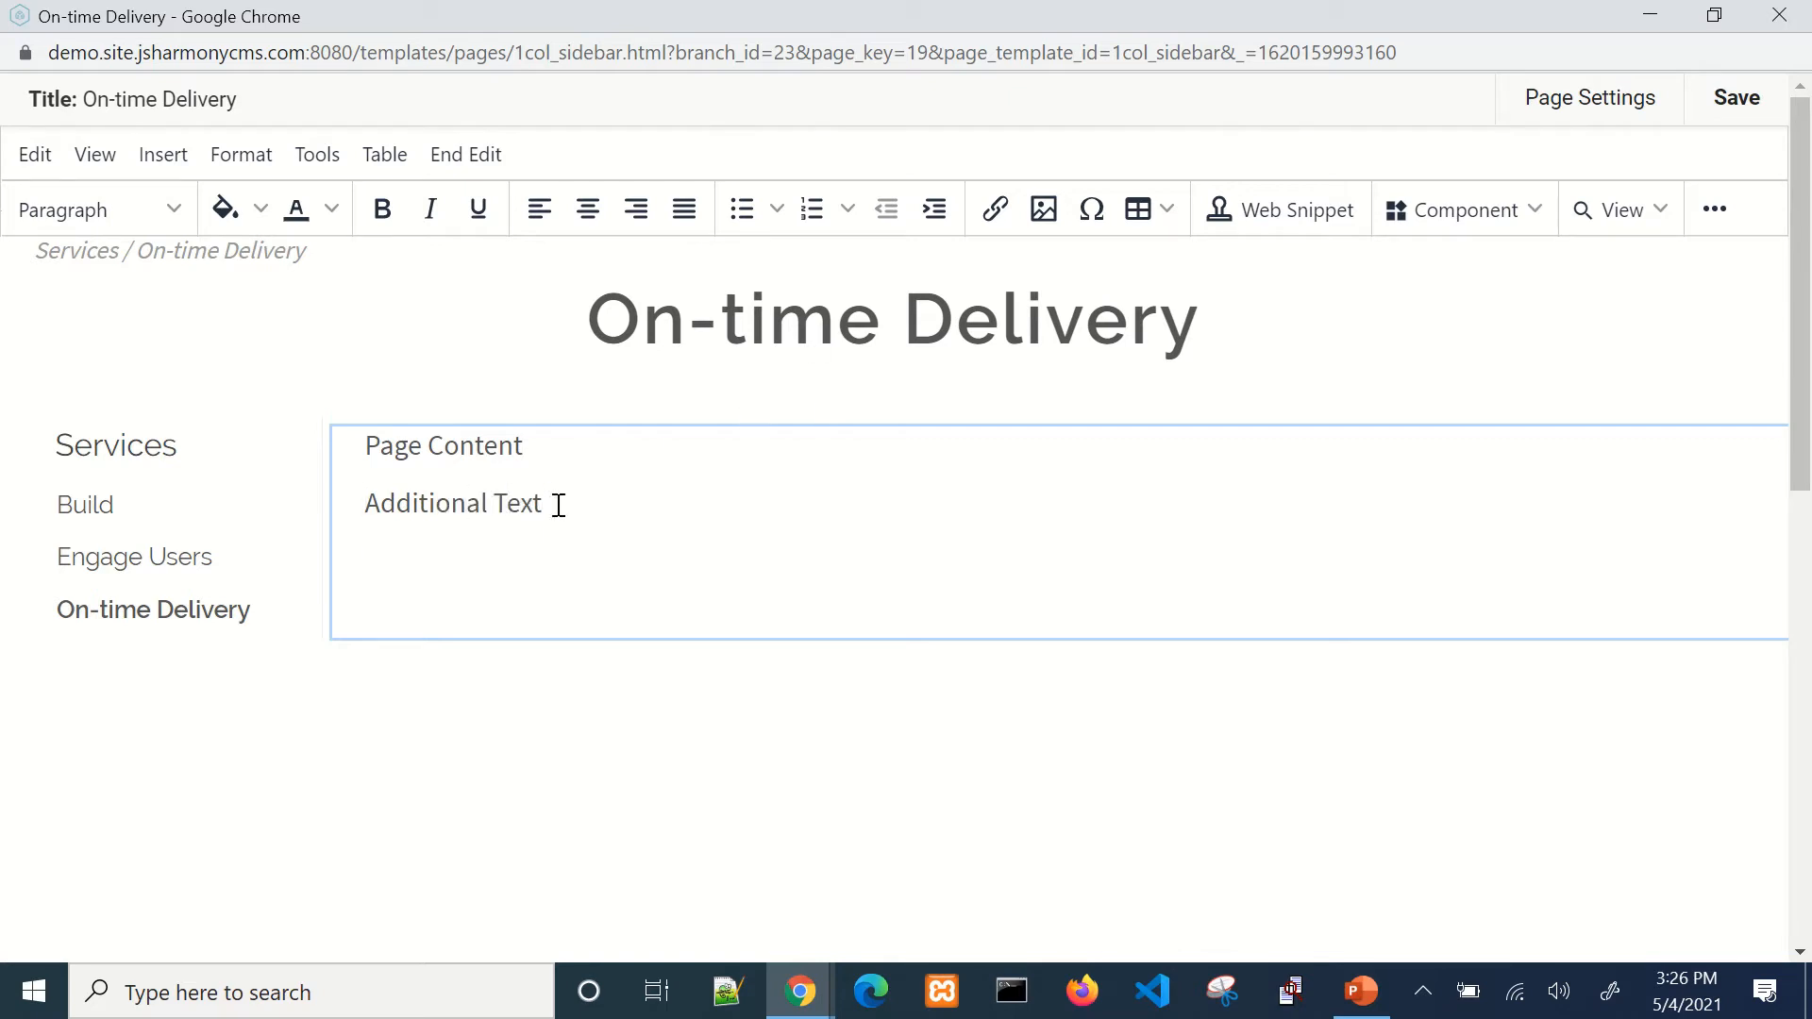
{"action": "left_click_drag", "start_coordinate": [559, 506], "coordinate": [343, 517]}
{"action": "right_click", "coordinate": [437, 502]}
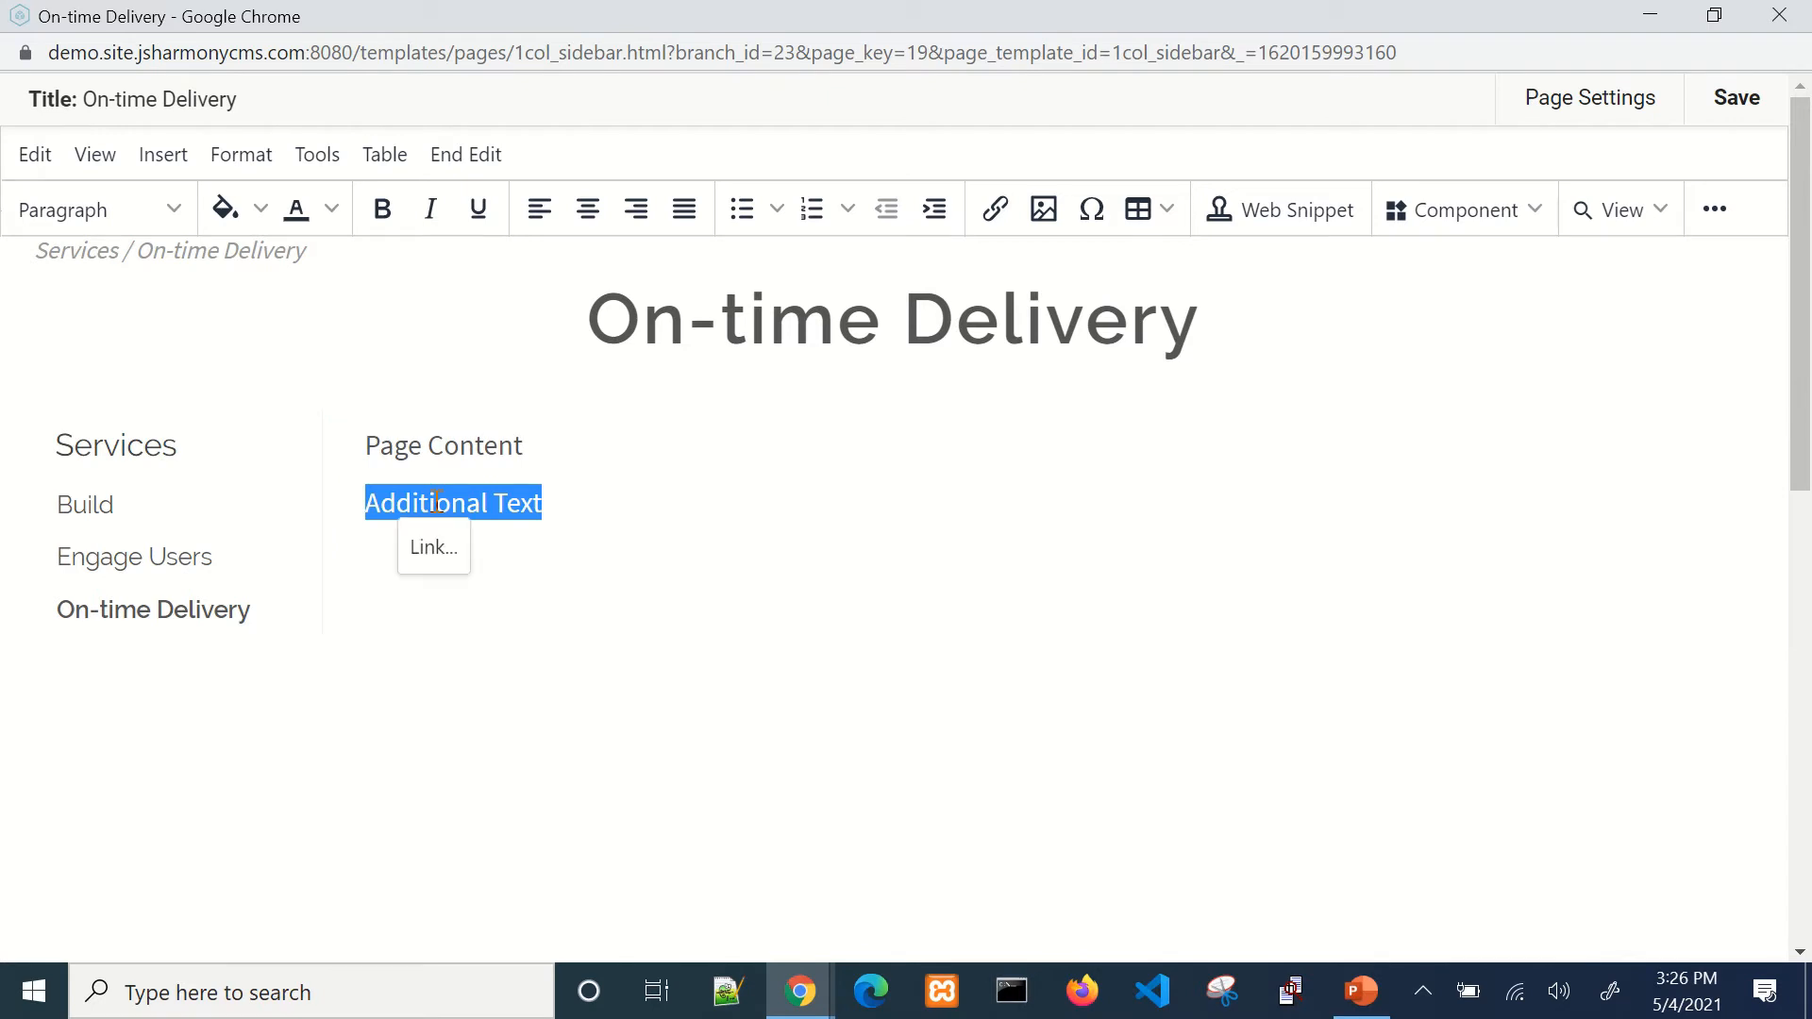
{"action": "left_click", "coordinate": [444, 548]}
{"action": "left_click", "coordinate": [1190, 298]}
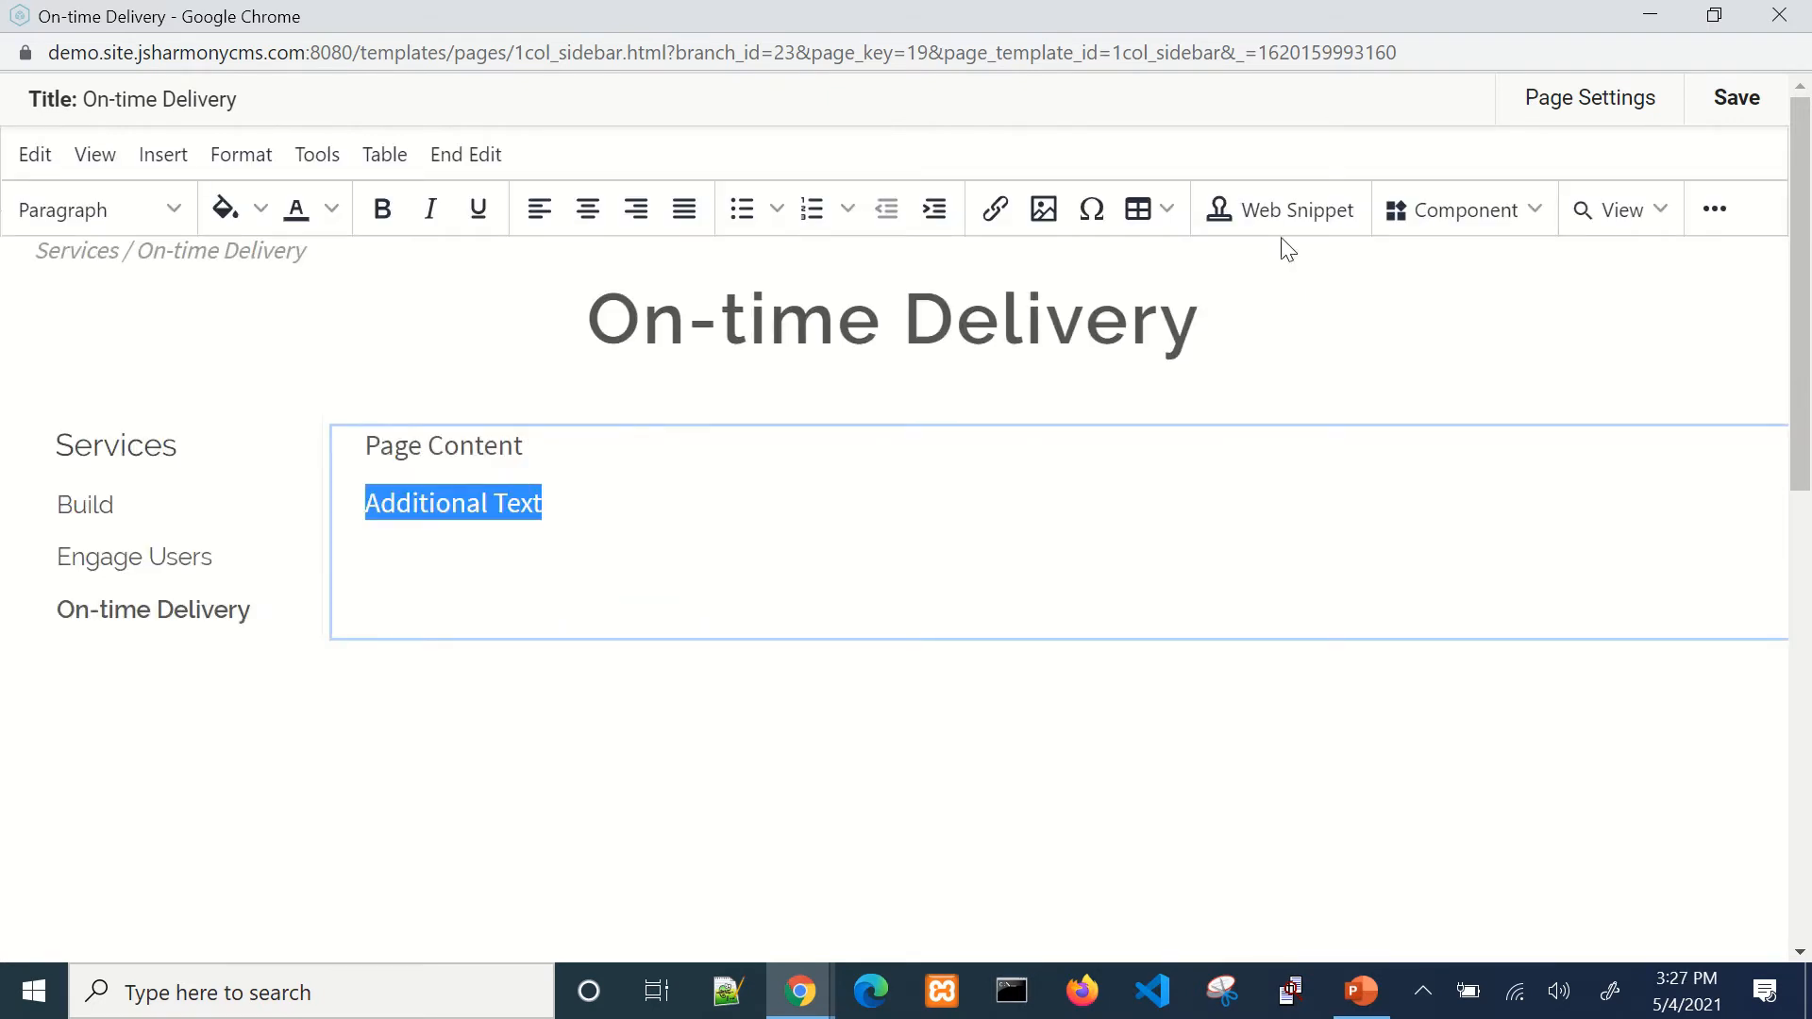
Step: Link the selected "Additional Text" to the default page in the services folder, opening in the current window
{"action": "left_click", "coordinate": [995, 209]}
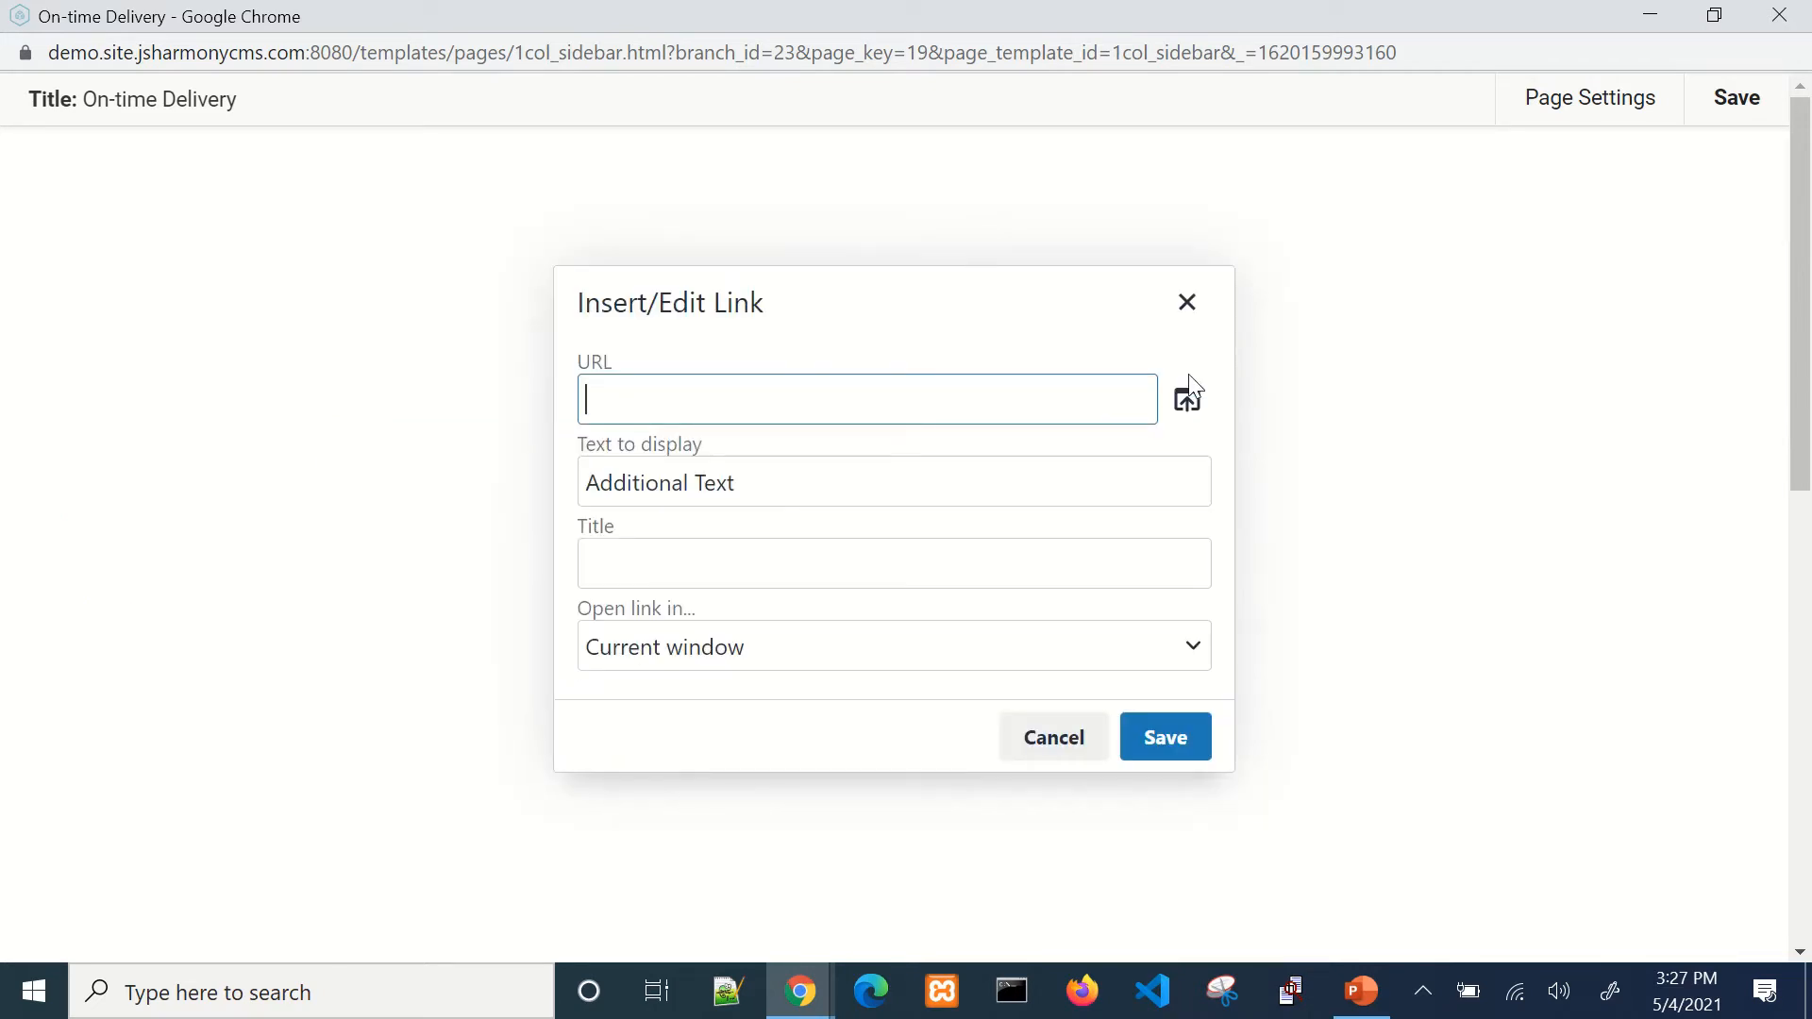
{"action": "left_click", "coordinate": [1187, 400]}
{"action": "left_click_drag", "start_coordinate": [1085, 364], "coordinate": [624, 77]}
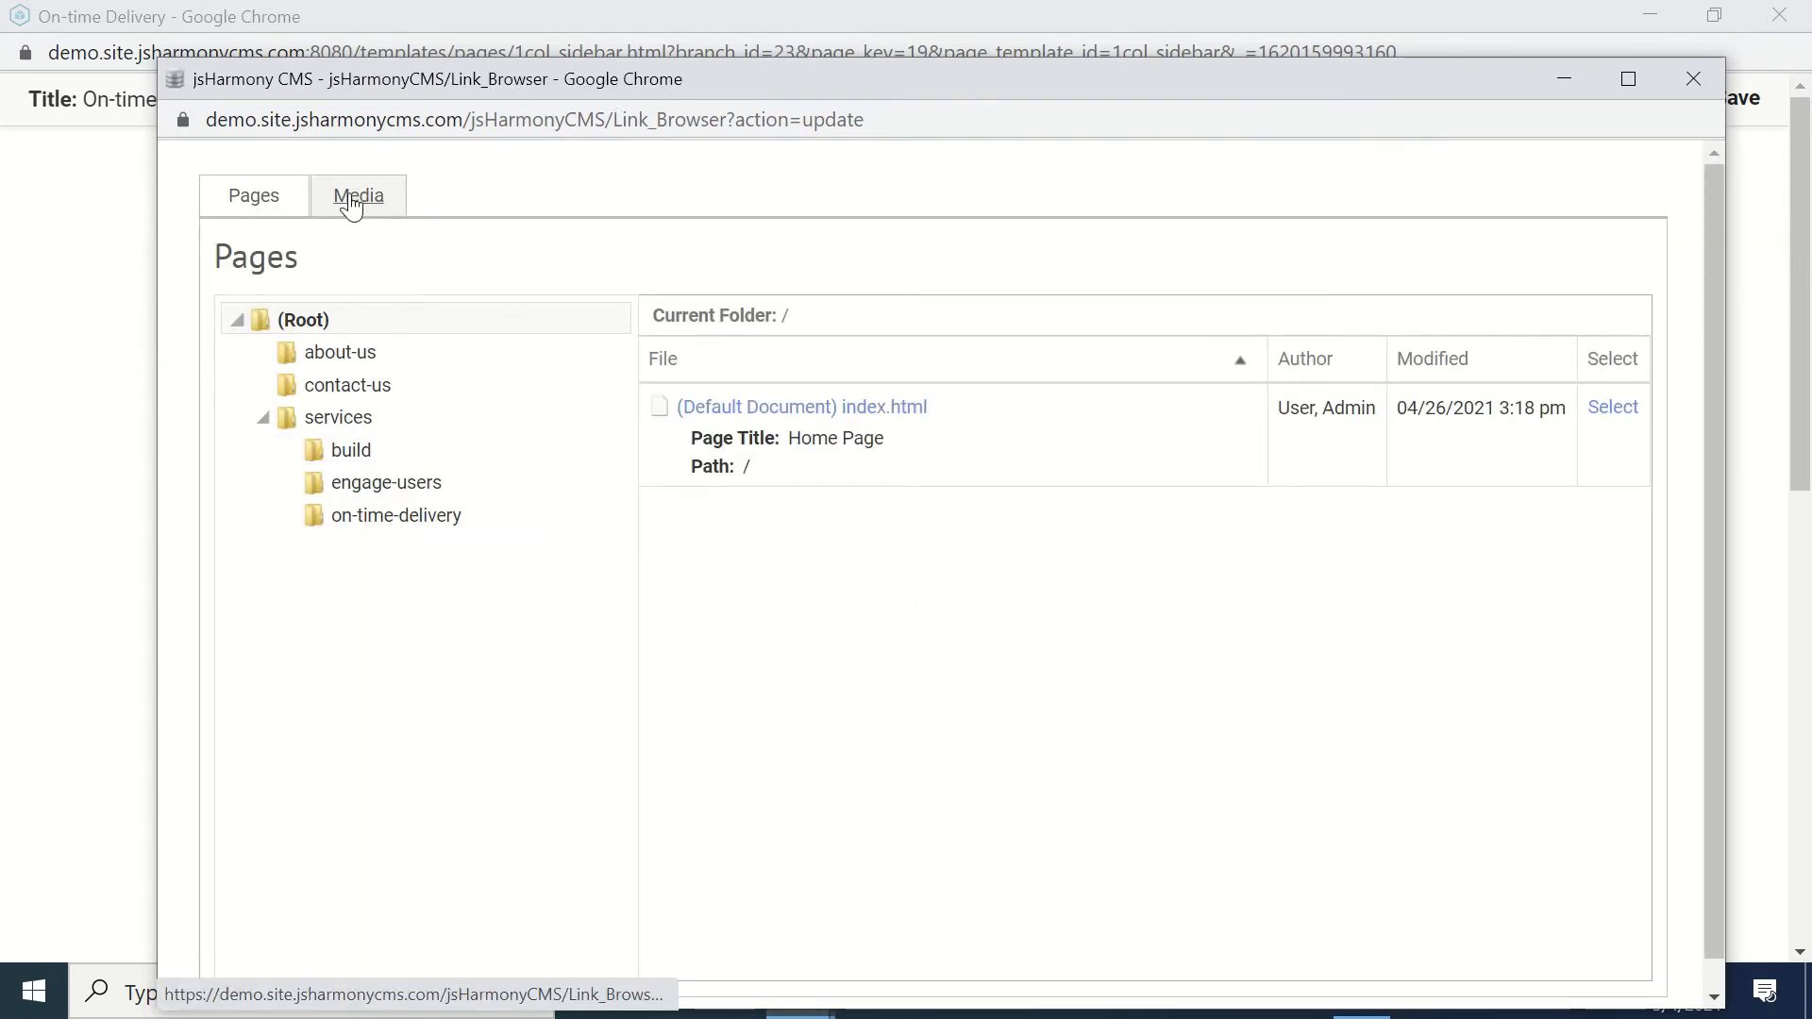
{"action": "left_click", "coordinate": [354, 198]}
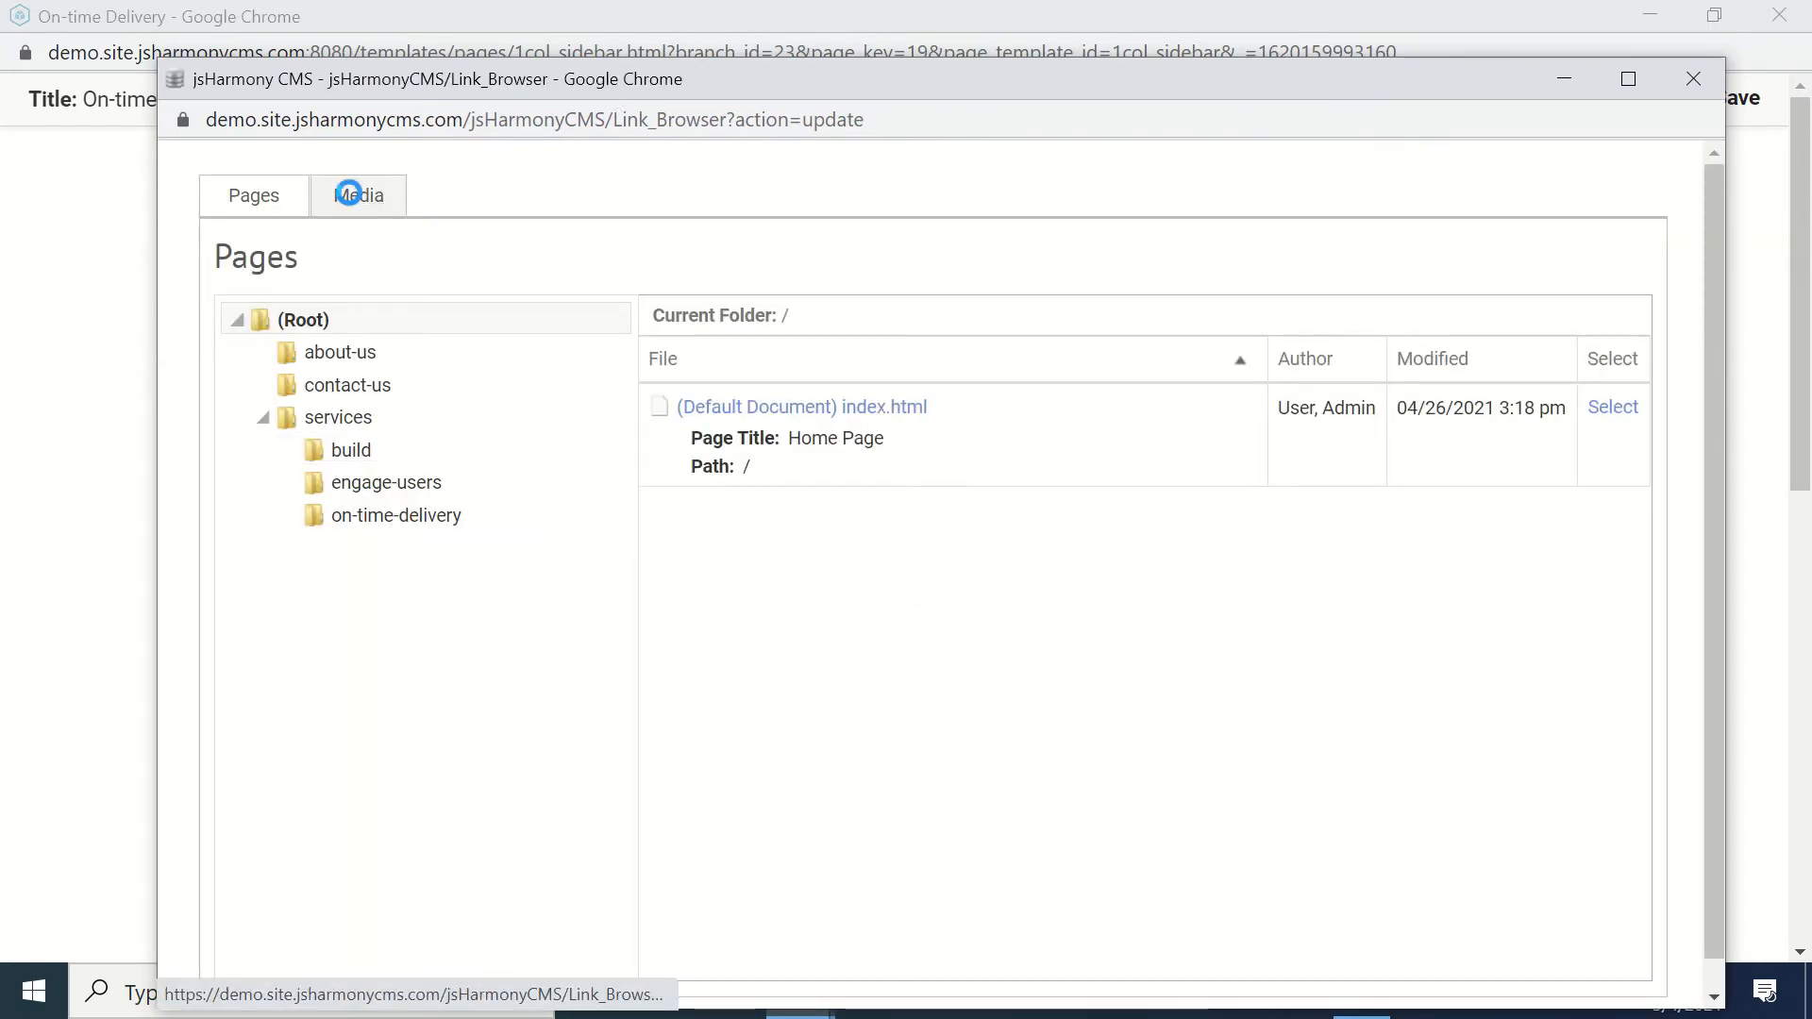
{"action": "left_click", "coordinate": [261, 202]}
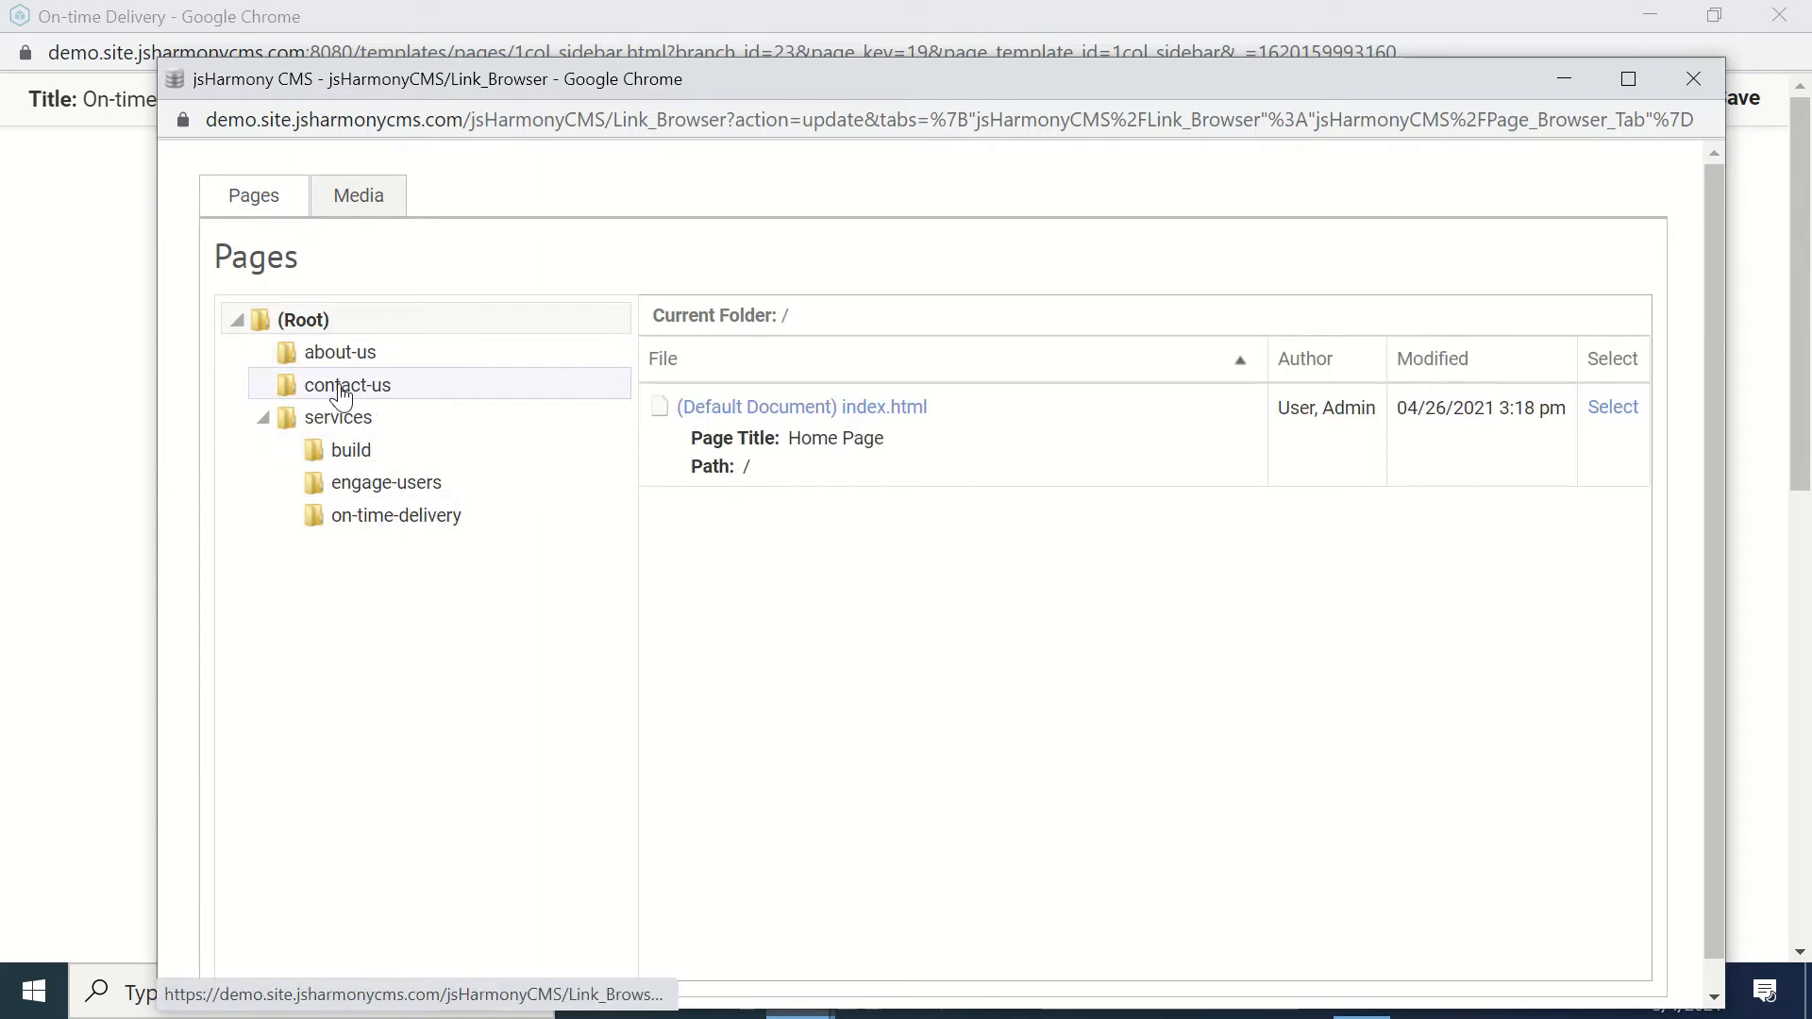
{"action": "left_click", "coordinate": [376, 429]}
{"action": "left_click", "coordinate": [832, 409]}
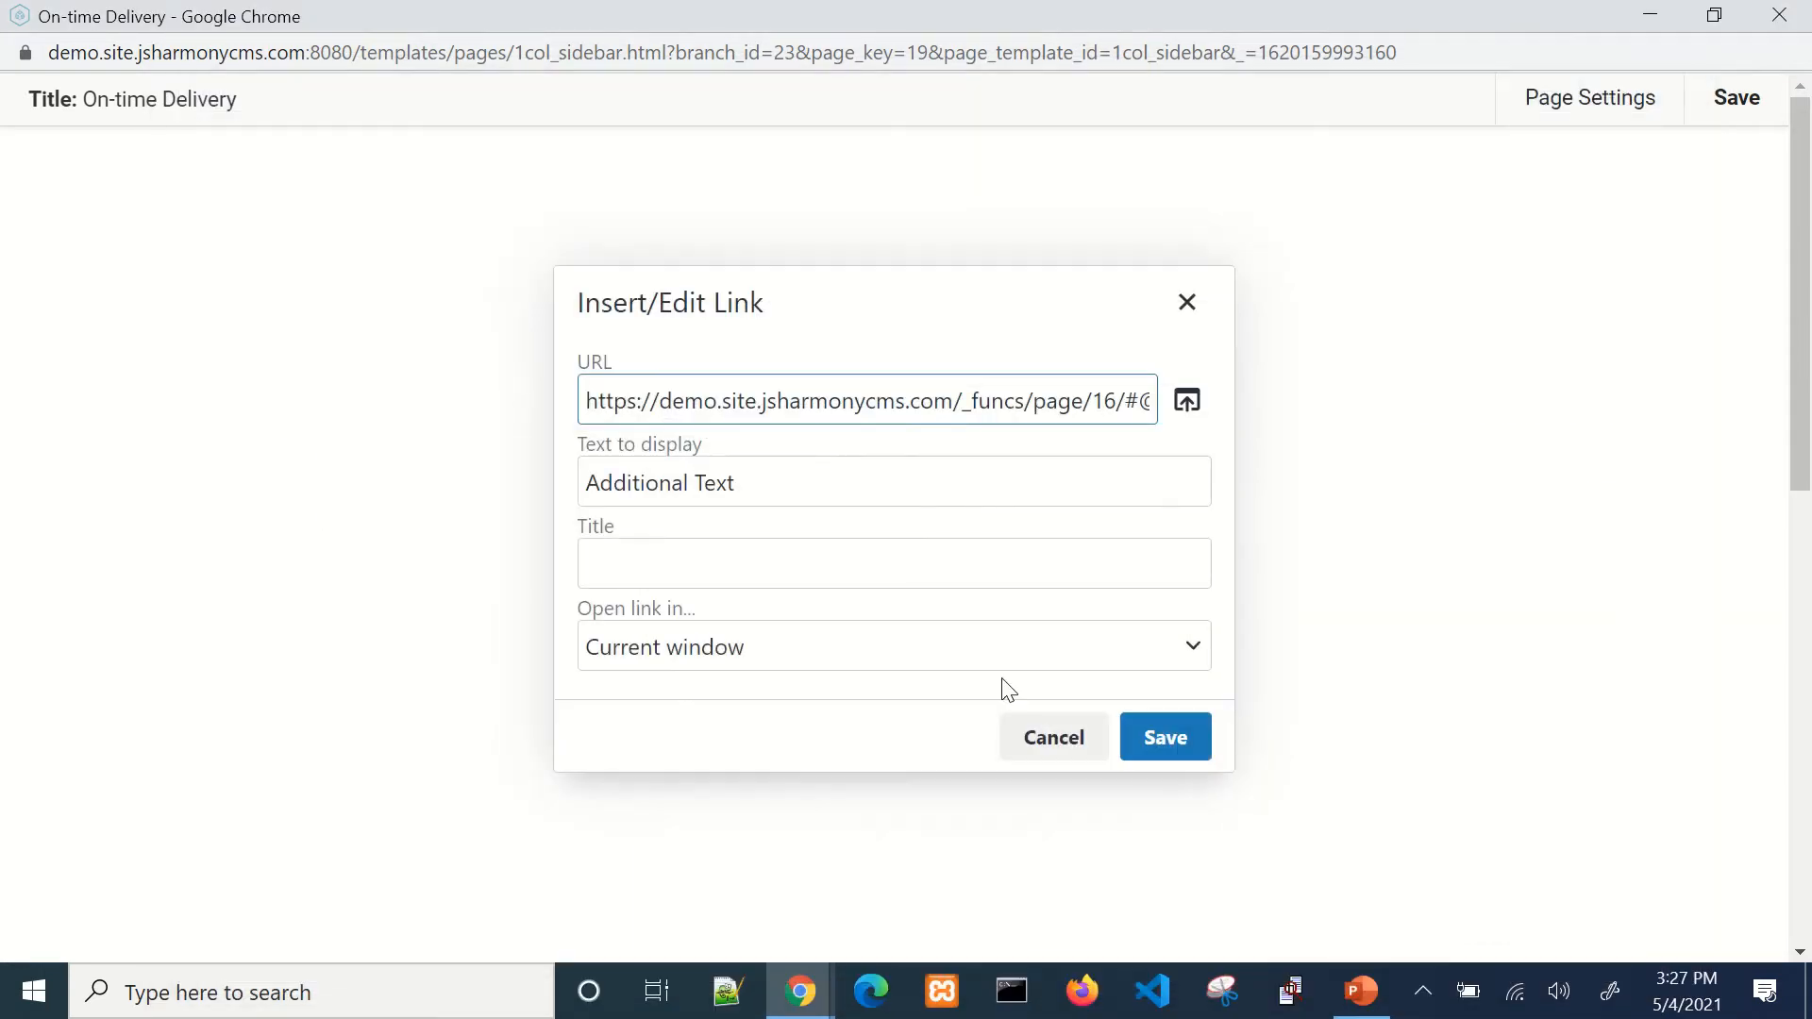
{"action": "left_click", "coordinate": [1180, 740]}
Step: Start inserting an image into the page content and open the media browser to choose its source
{"action": "left_click", "coordinate": [675, 592]}
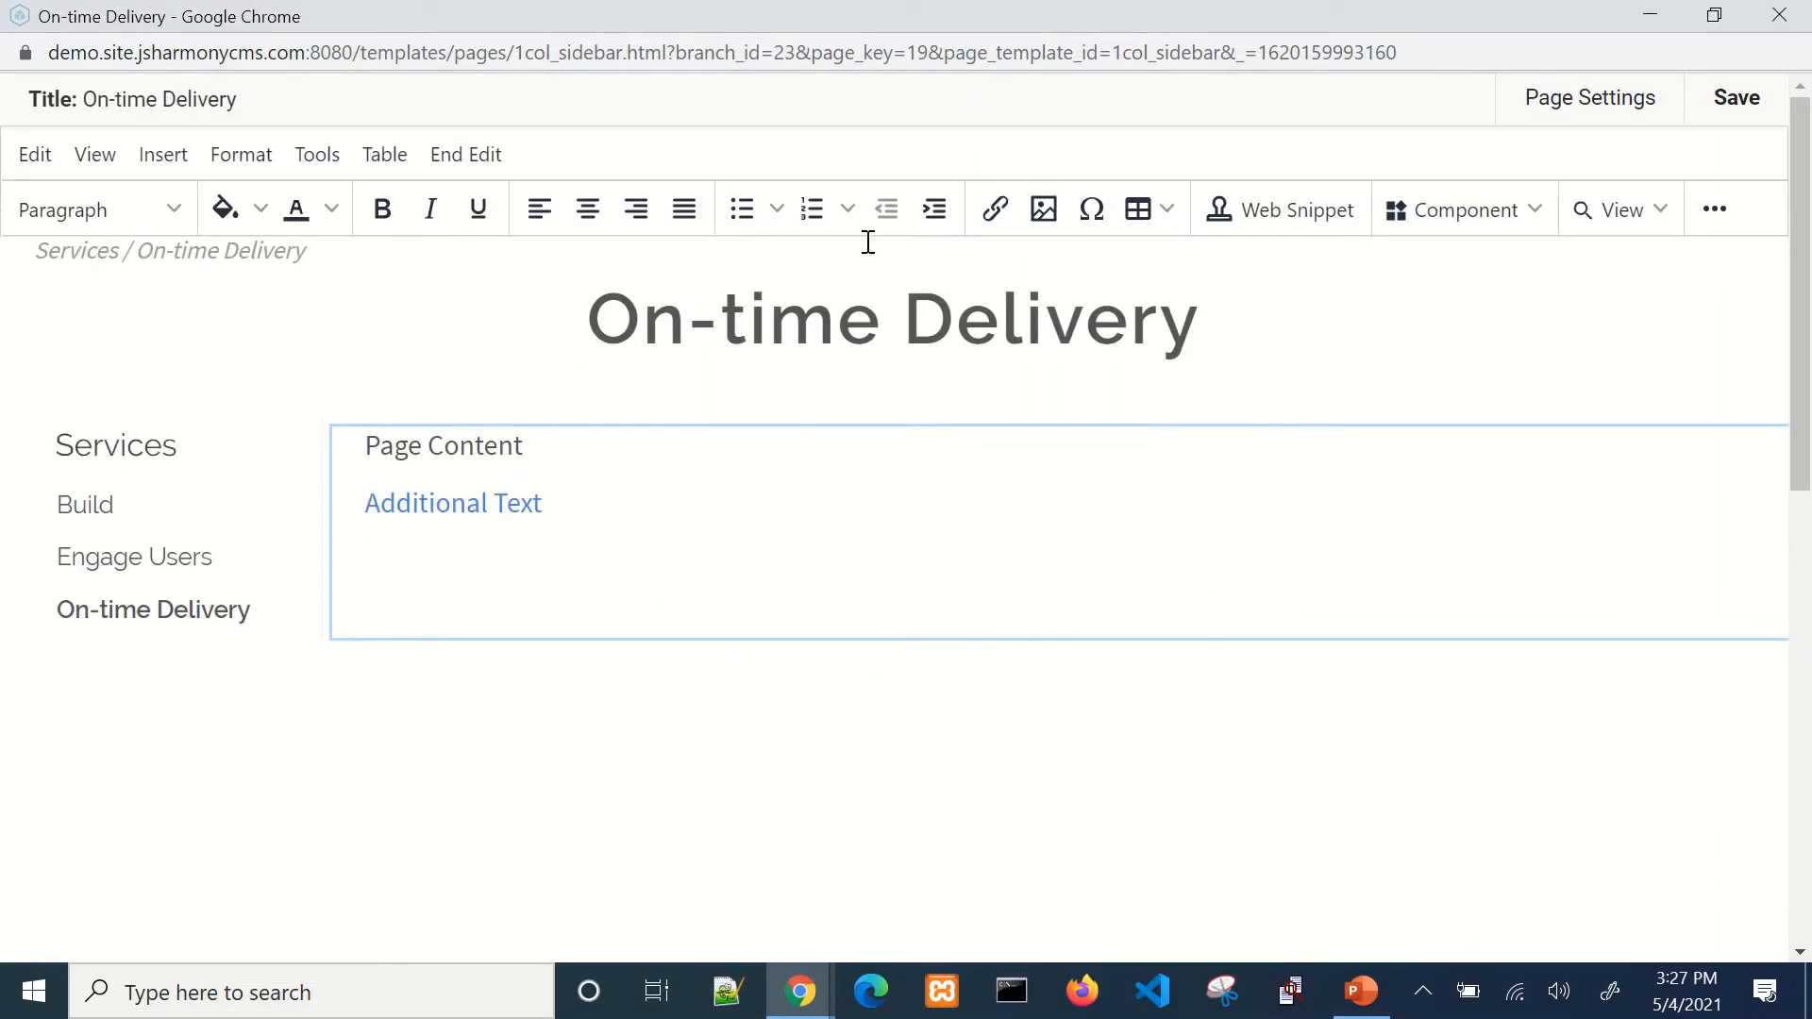
{"action": "left_click", "coordinate": [1044, 210]}
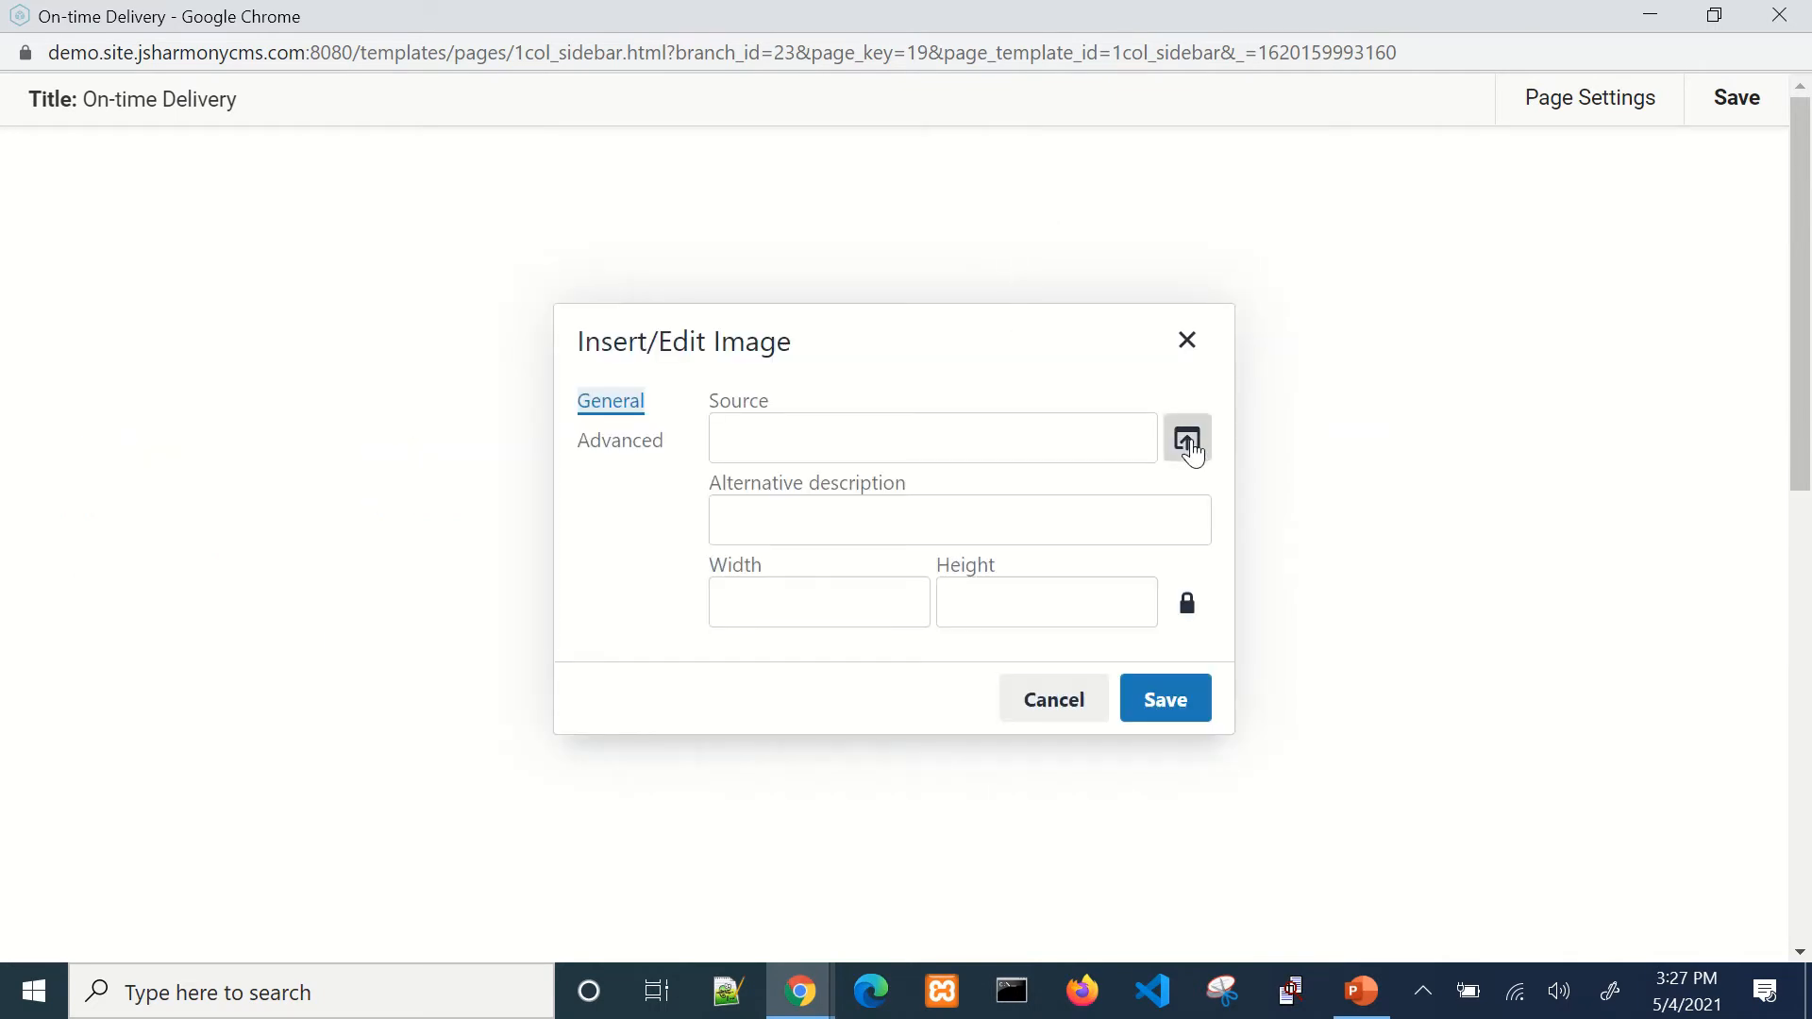
{"action": "left_click", "coordinate": [1187, 440]}
{"action": "left_click_drag", "start_coordinate": [1090, 360], "coordinate": [622, 66]}
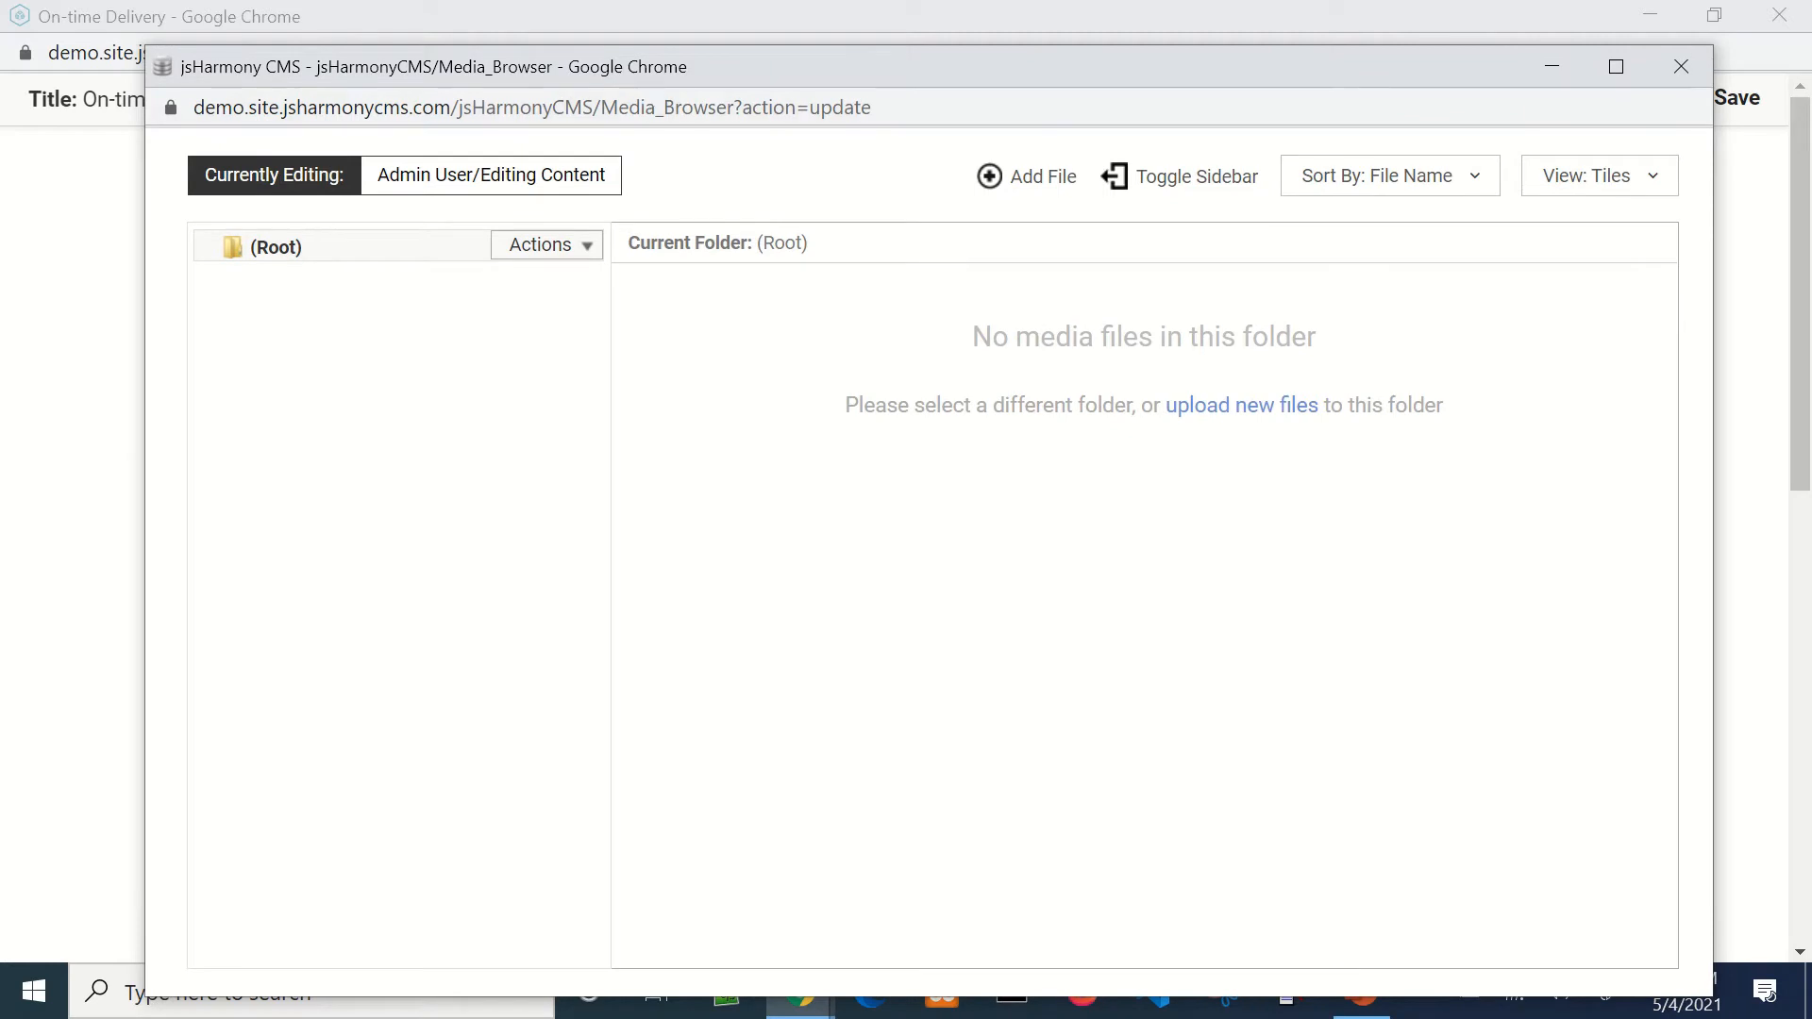
Step: Upload pages_services_globe.jpg from the Sample Images folder in File Explorer to the media root folder
{"action": "key", "text": "super+e"}
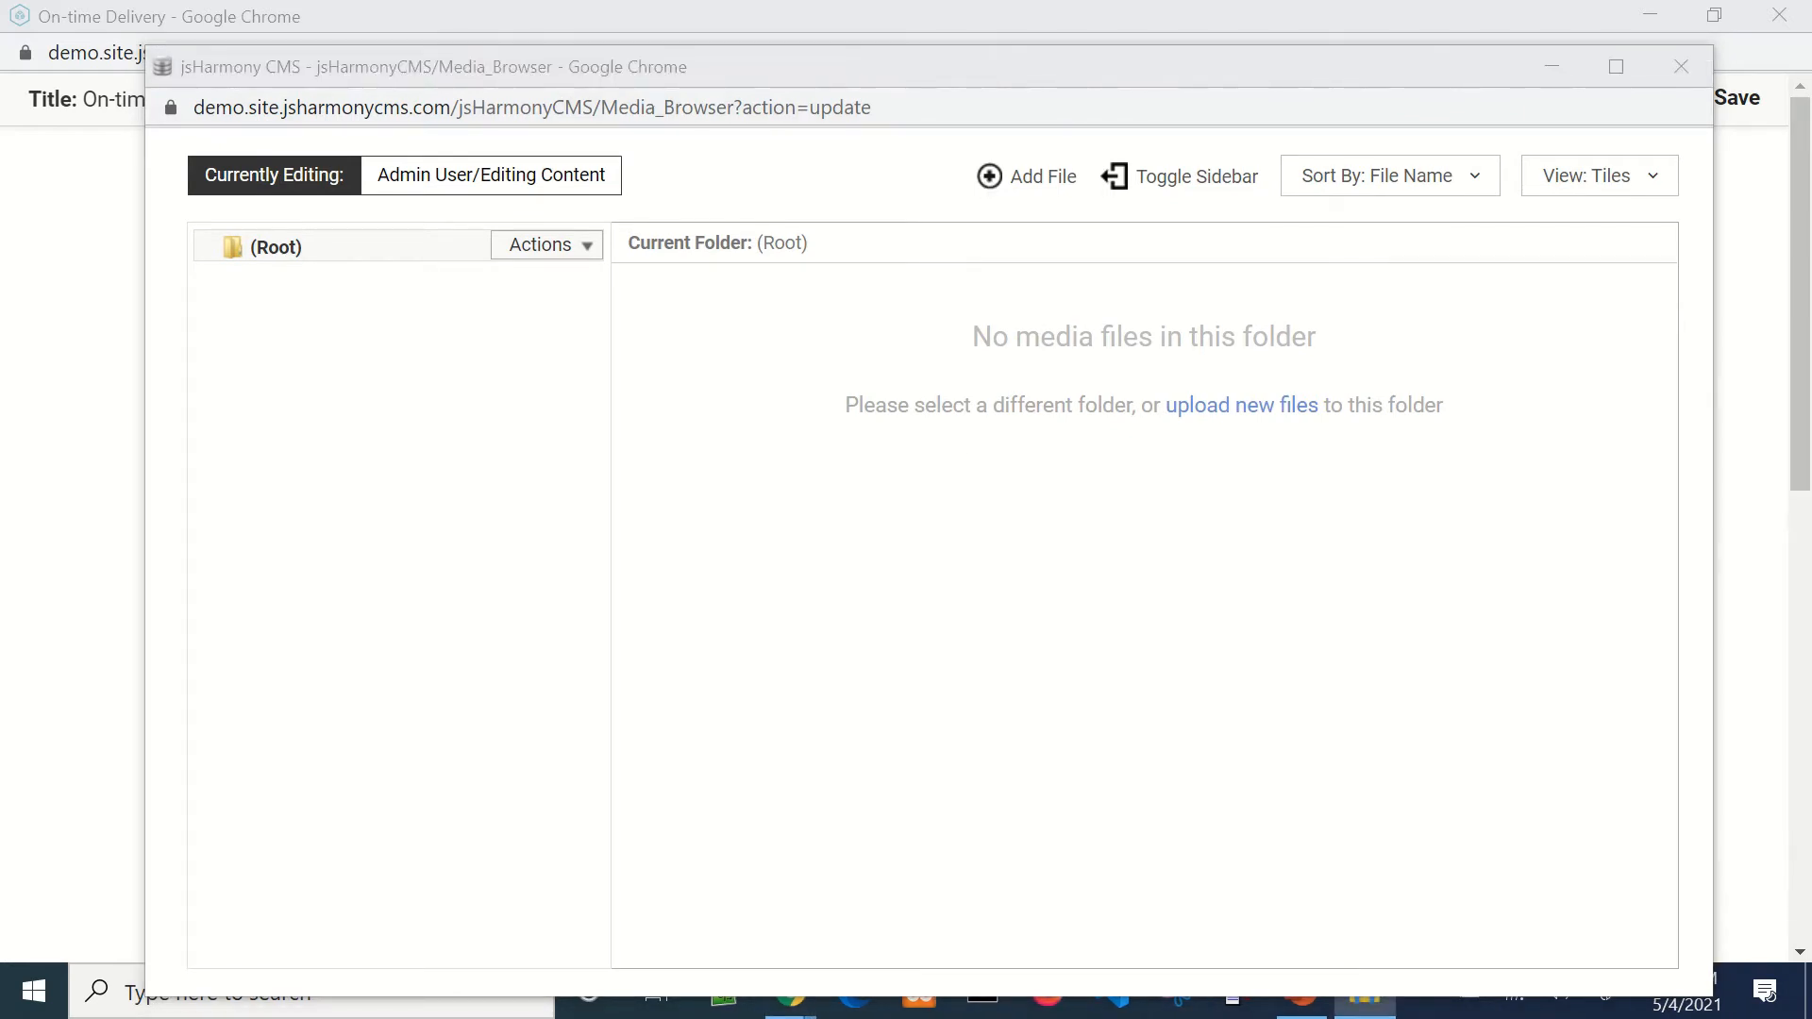
{"action": "left_click_drag", "start_coordinate": [1811, 443], "coordinate": [1247, 128]}
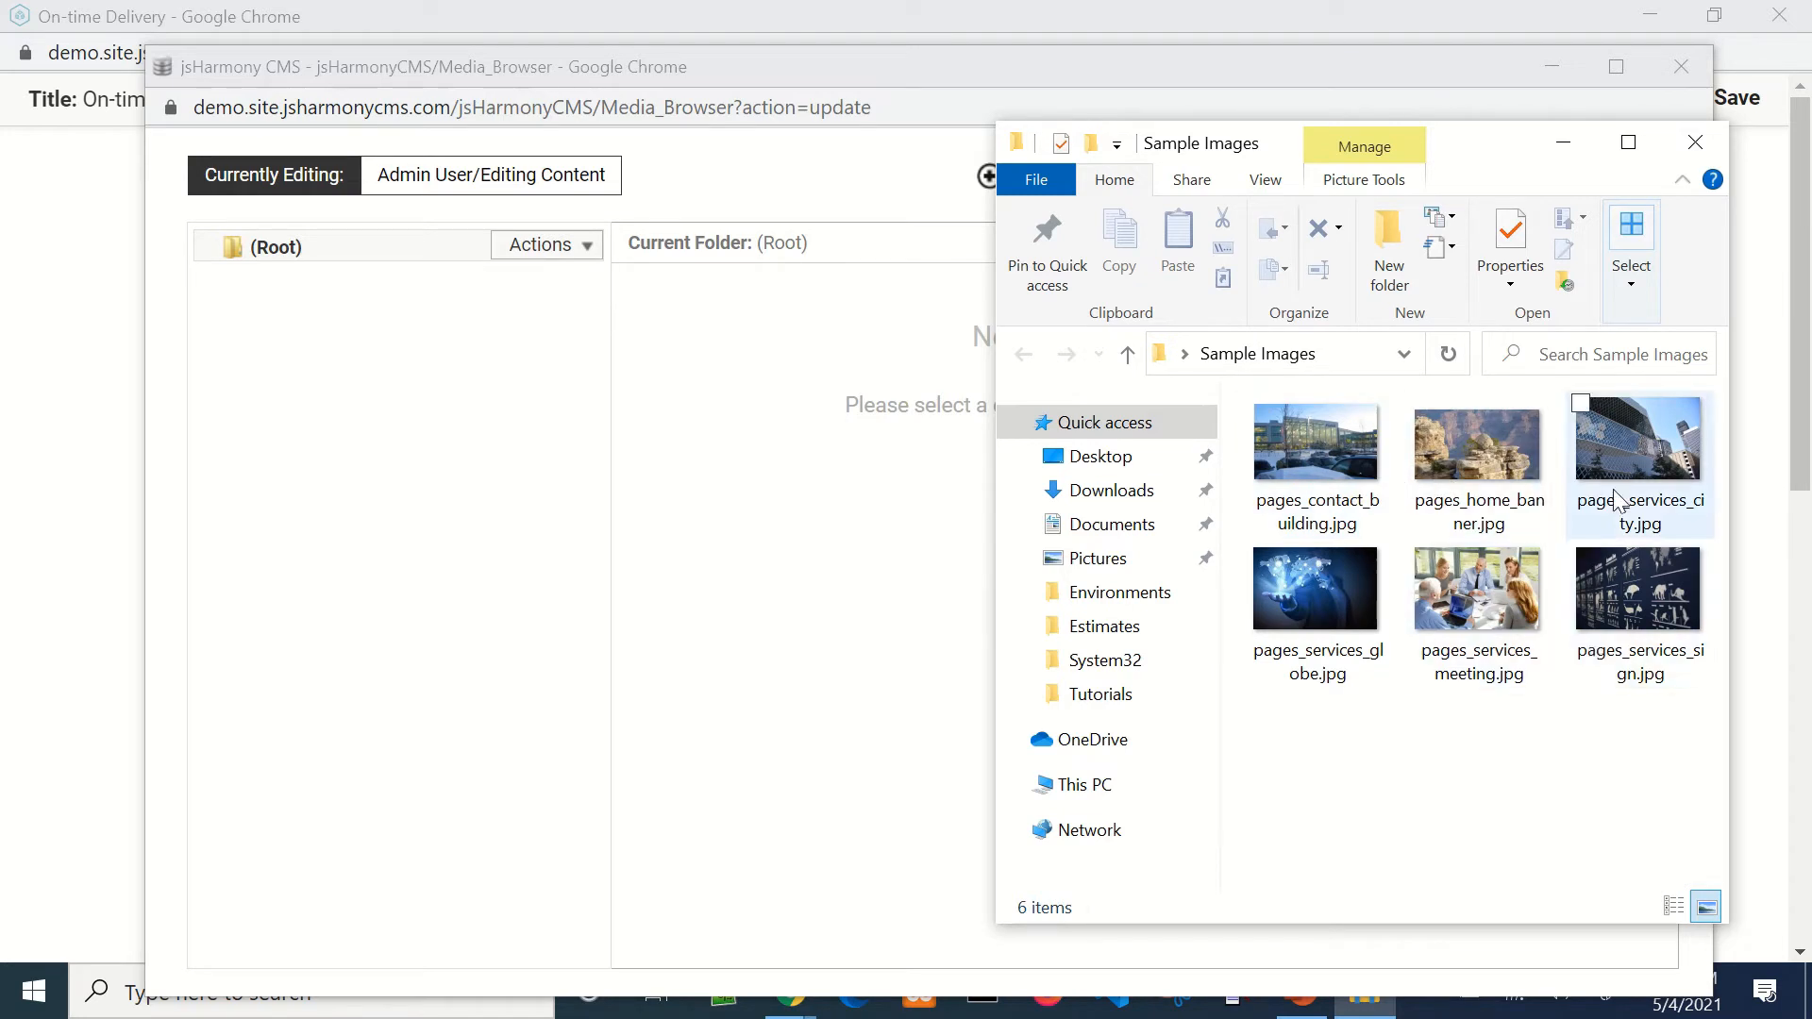
{"action": "left_click", "coordinate": [1331, 586]}
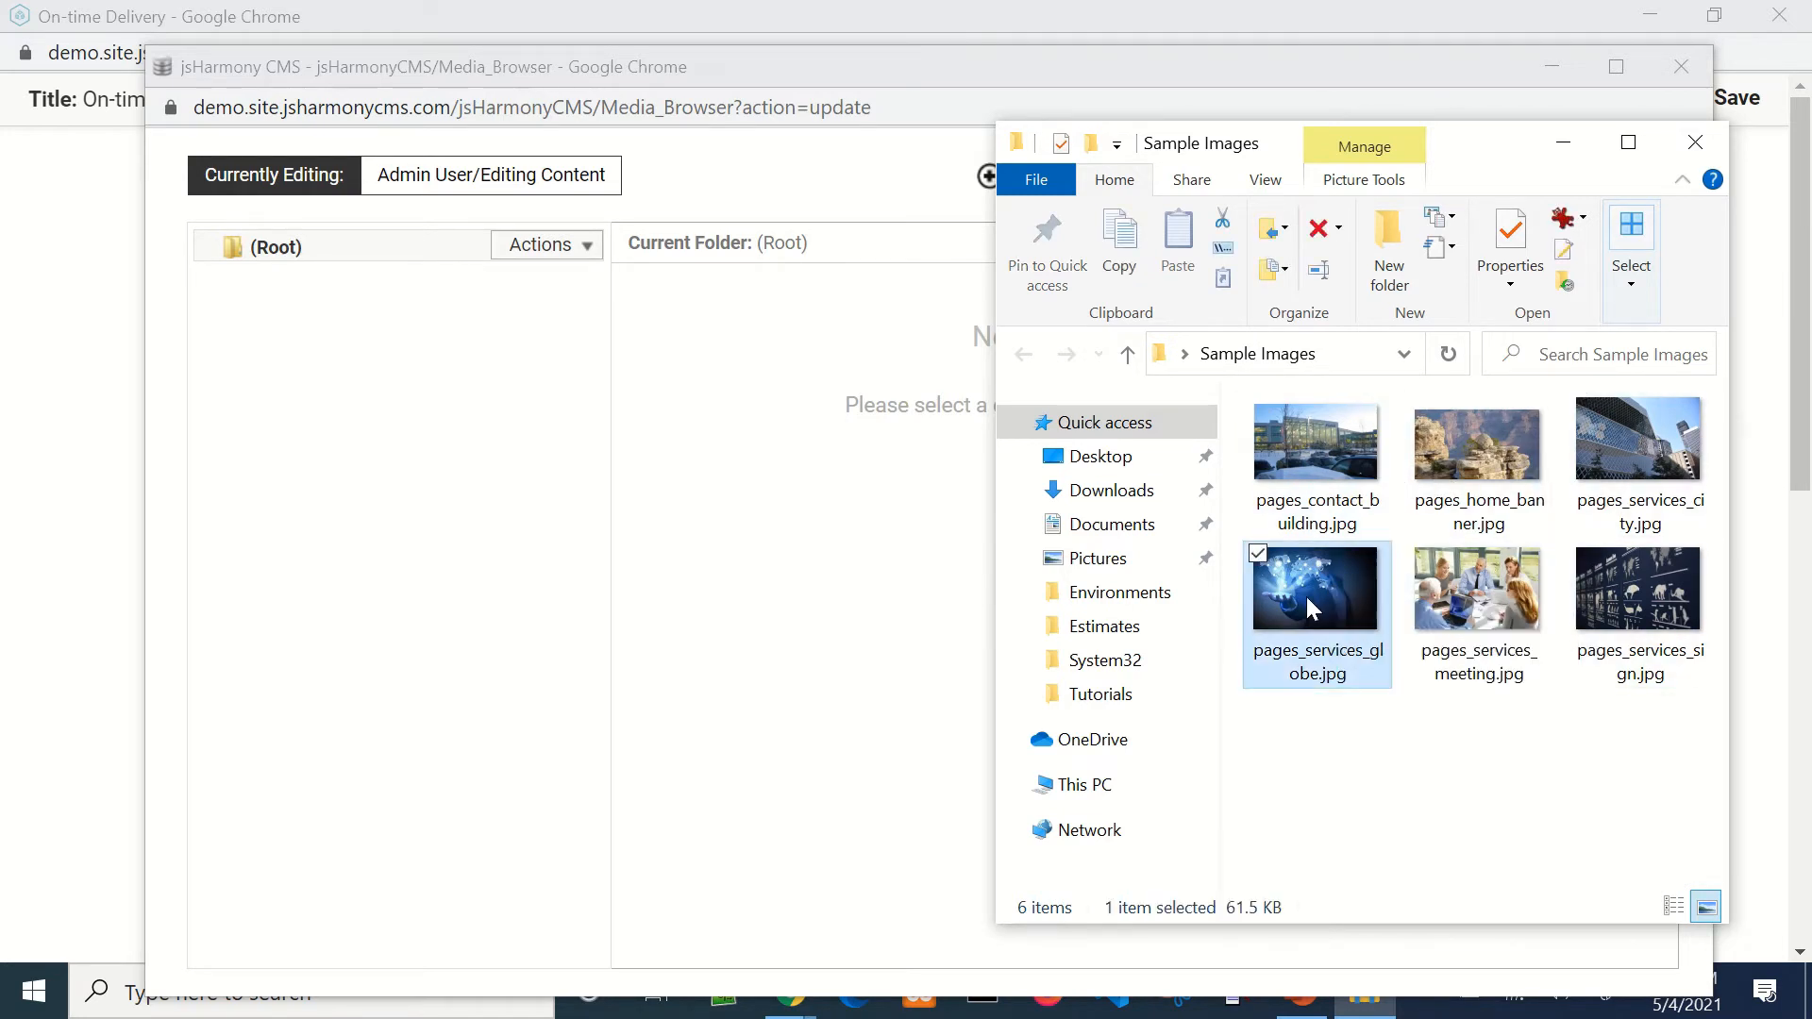
{"action": "left_click_drag", "start_coordinate": [1338, 597], "coordinate": [770, 479]}
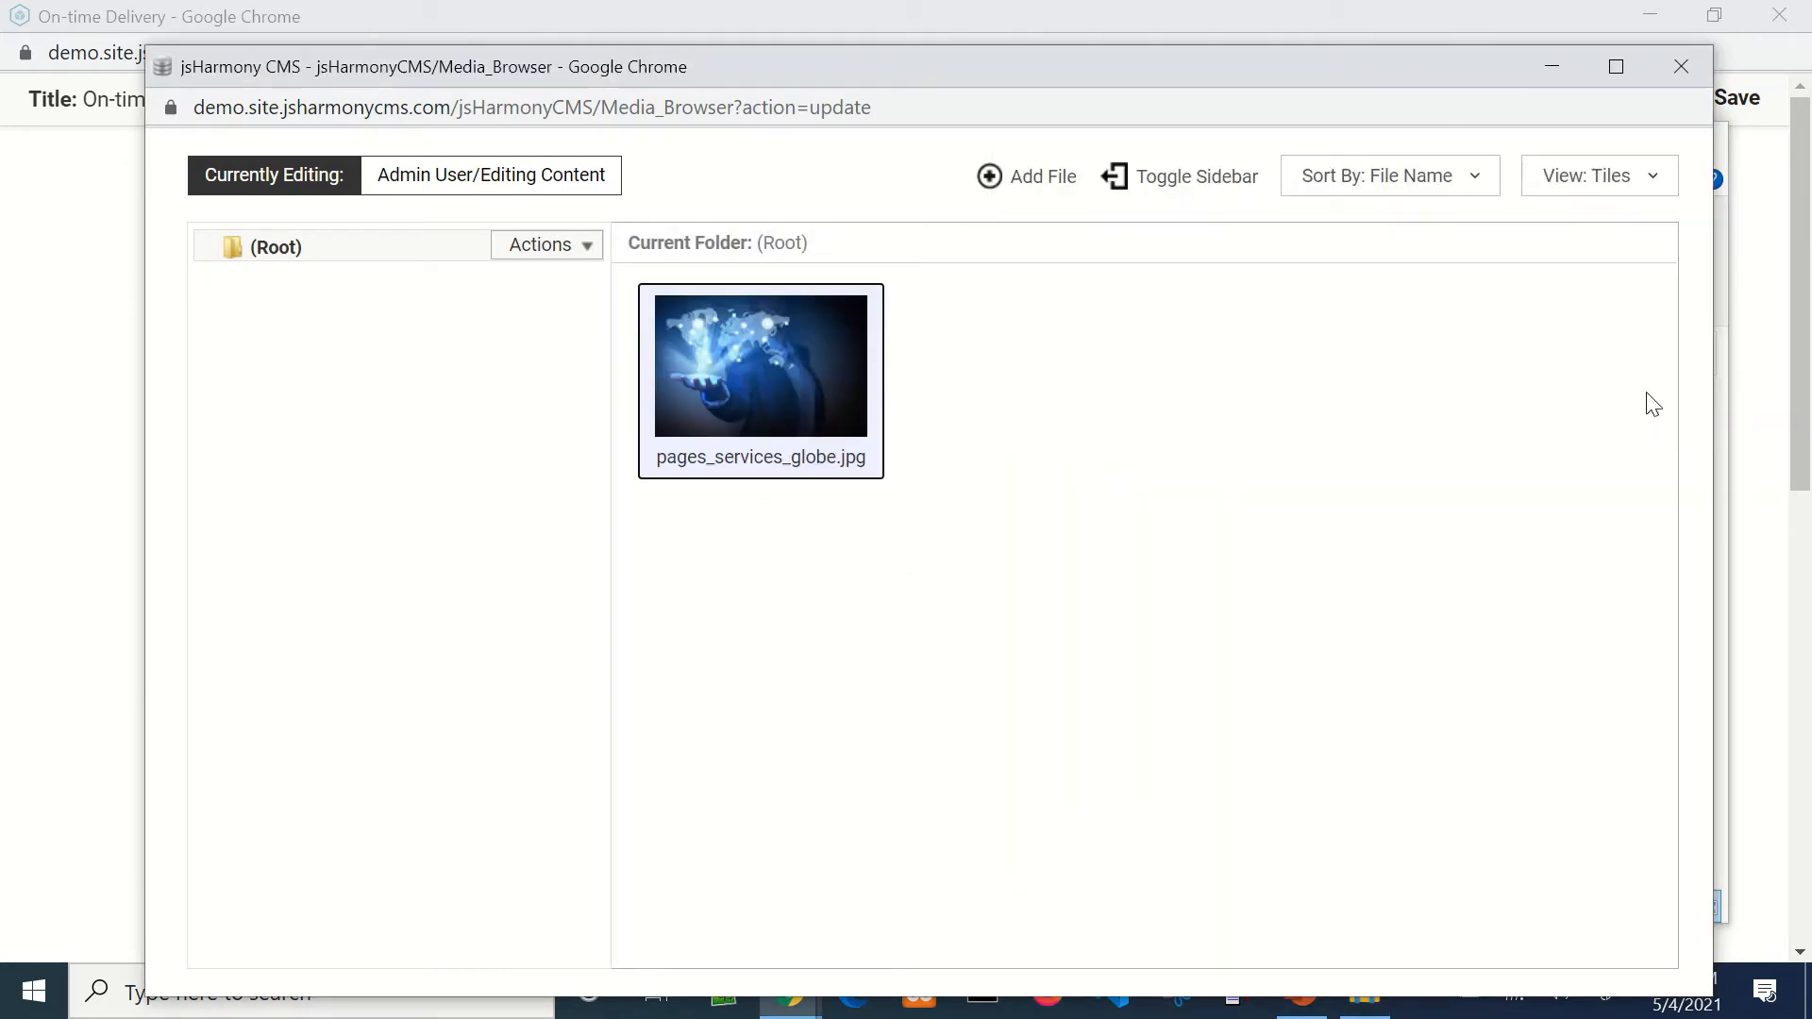
Step: Upload pages_services_city.jpg and pages_home_banner.jpg together from the Sample Images folder to the media root folder
{"action": "key", "text": "alt+Tab"}
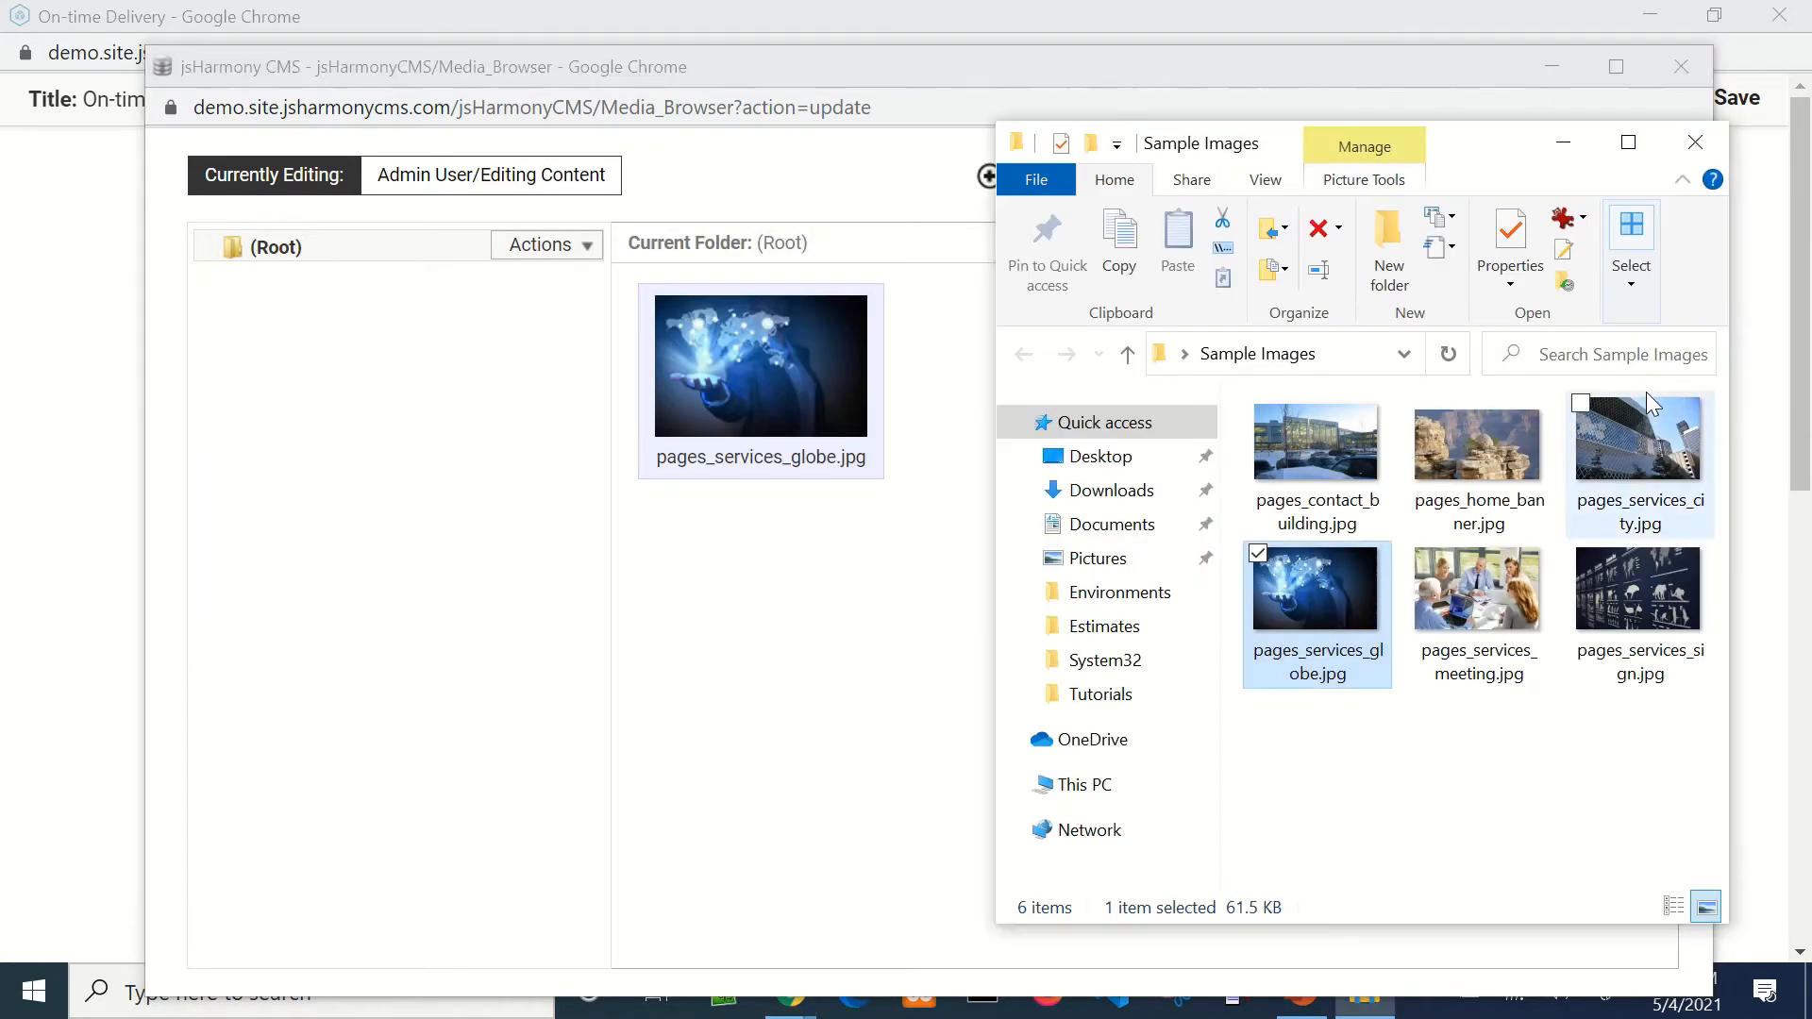
{"action": "left_click", "coordinate": [1581, 462]}
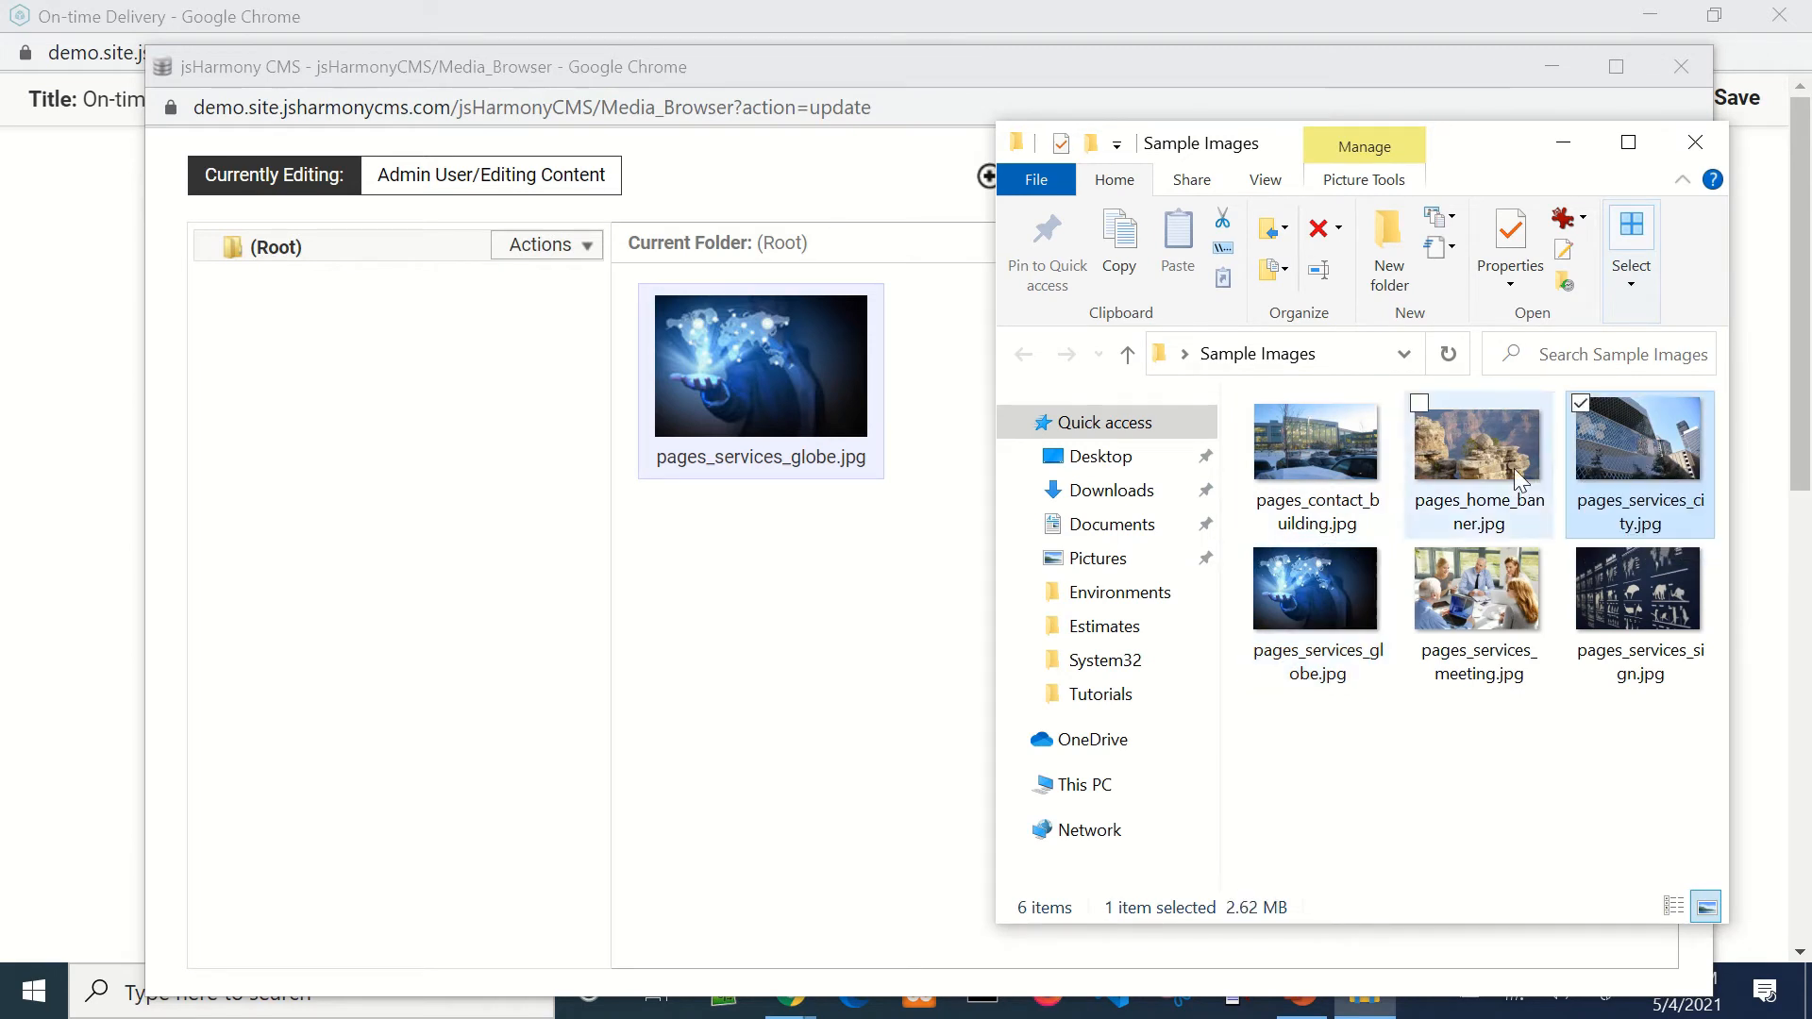
{"action": "left_click", "coordinate": [1457, 466], "text": "ctrl"}
{"action": "left_click_drag", "start_coordinate": [1458, 466], "coordinate": [856, 587]}
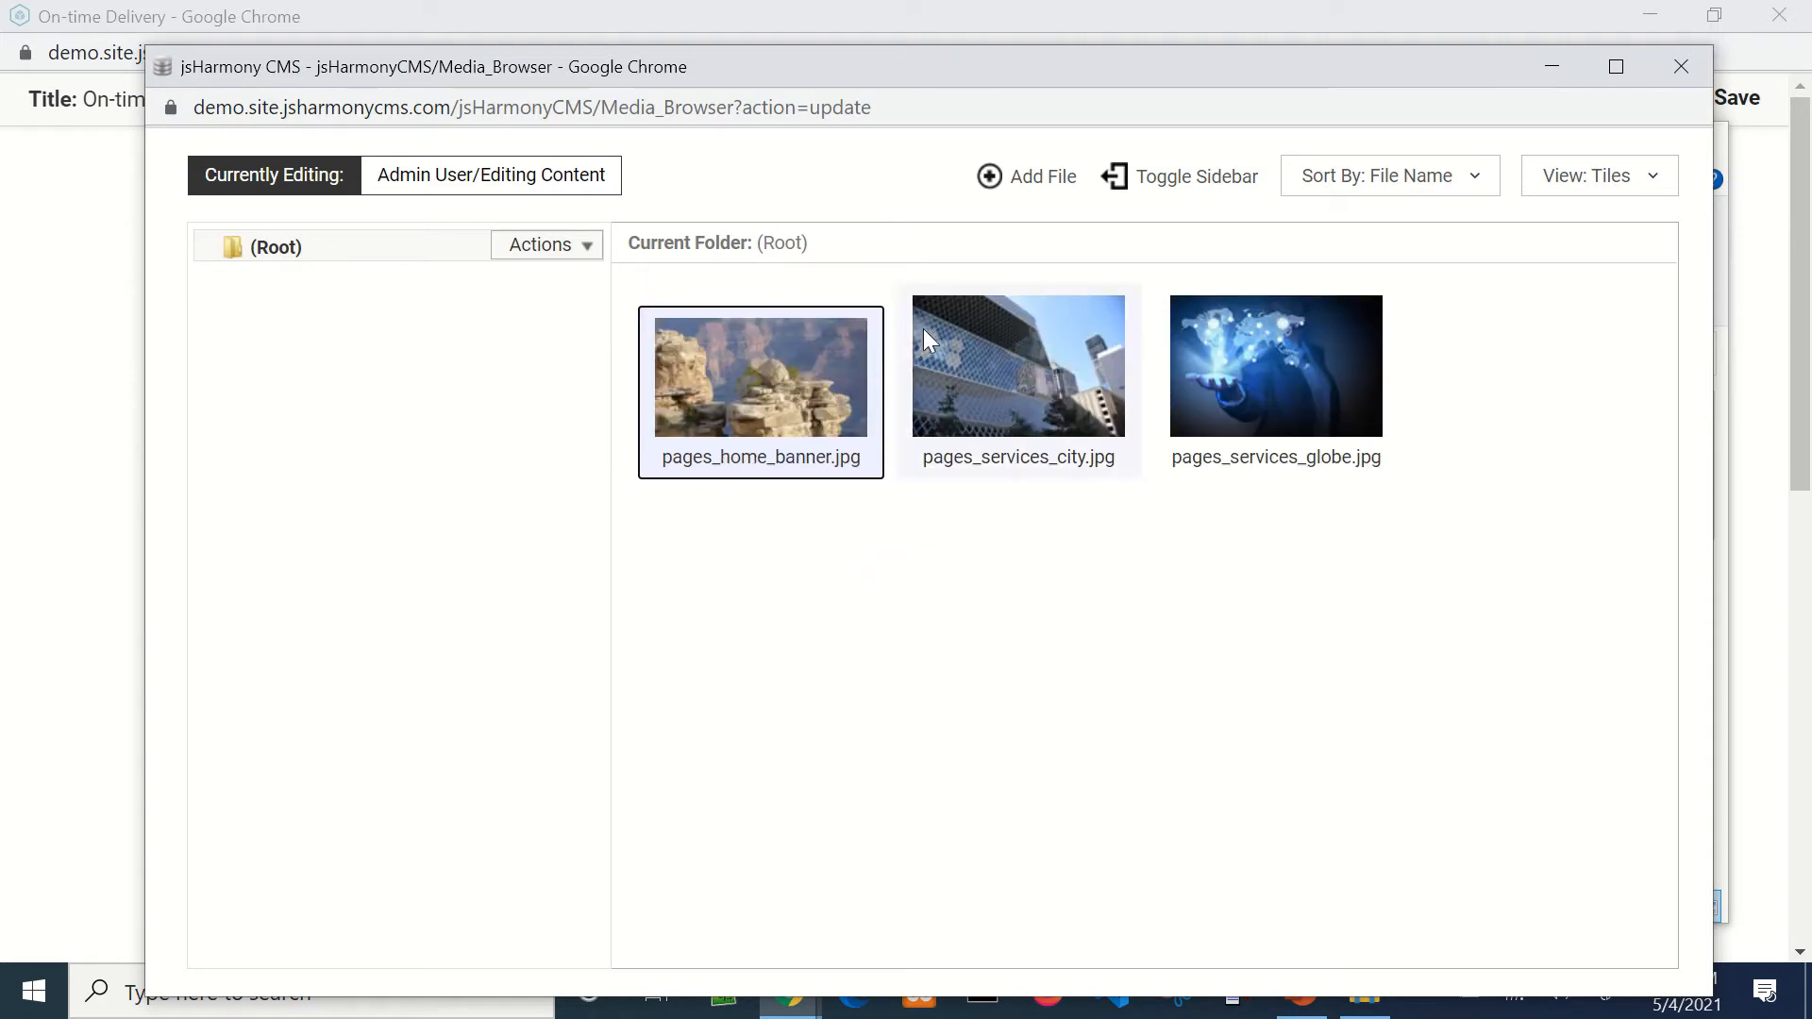
Step: Create a subfolder named "Slides" under the media root folder
{"action": "right_click", "coordinate": [276, 259]}
{"action": "left_click", "coordinate": [401, 307]}
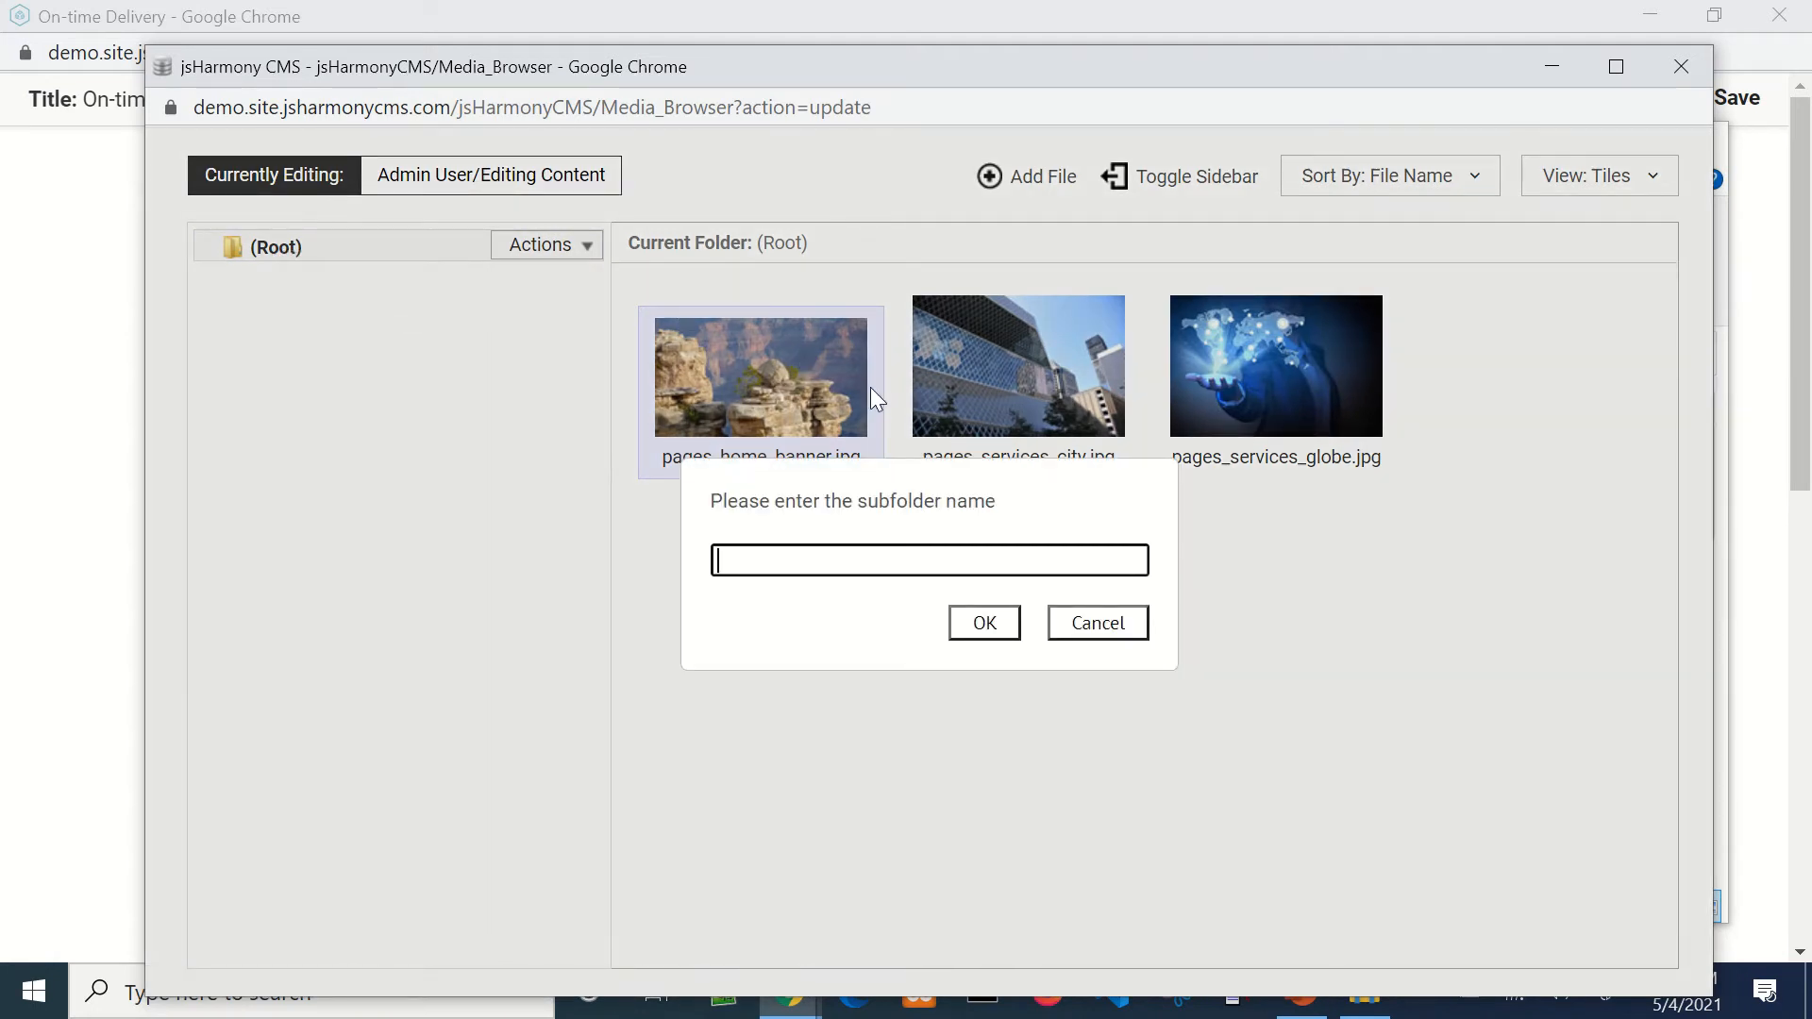
{"action": "type", "text": "Slides"}
{"action": "left_click", "coordinate": [991, 628]}
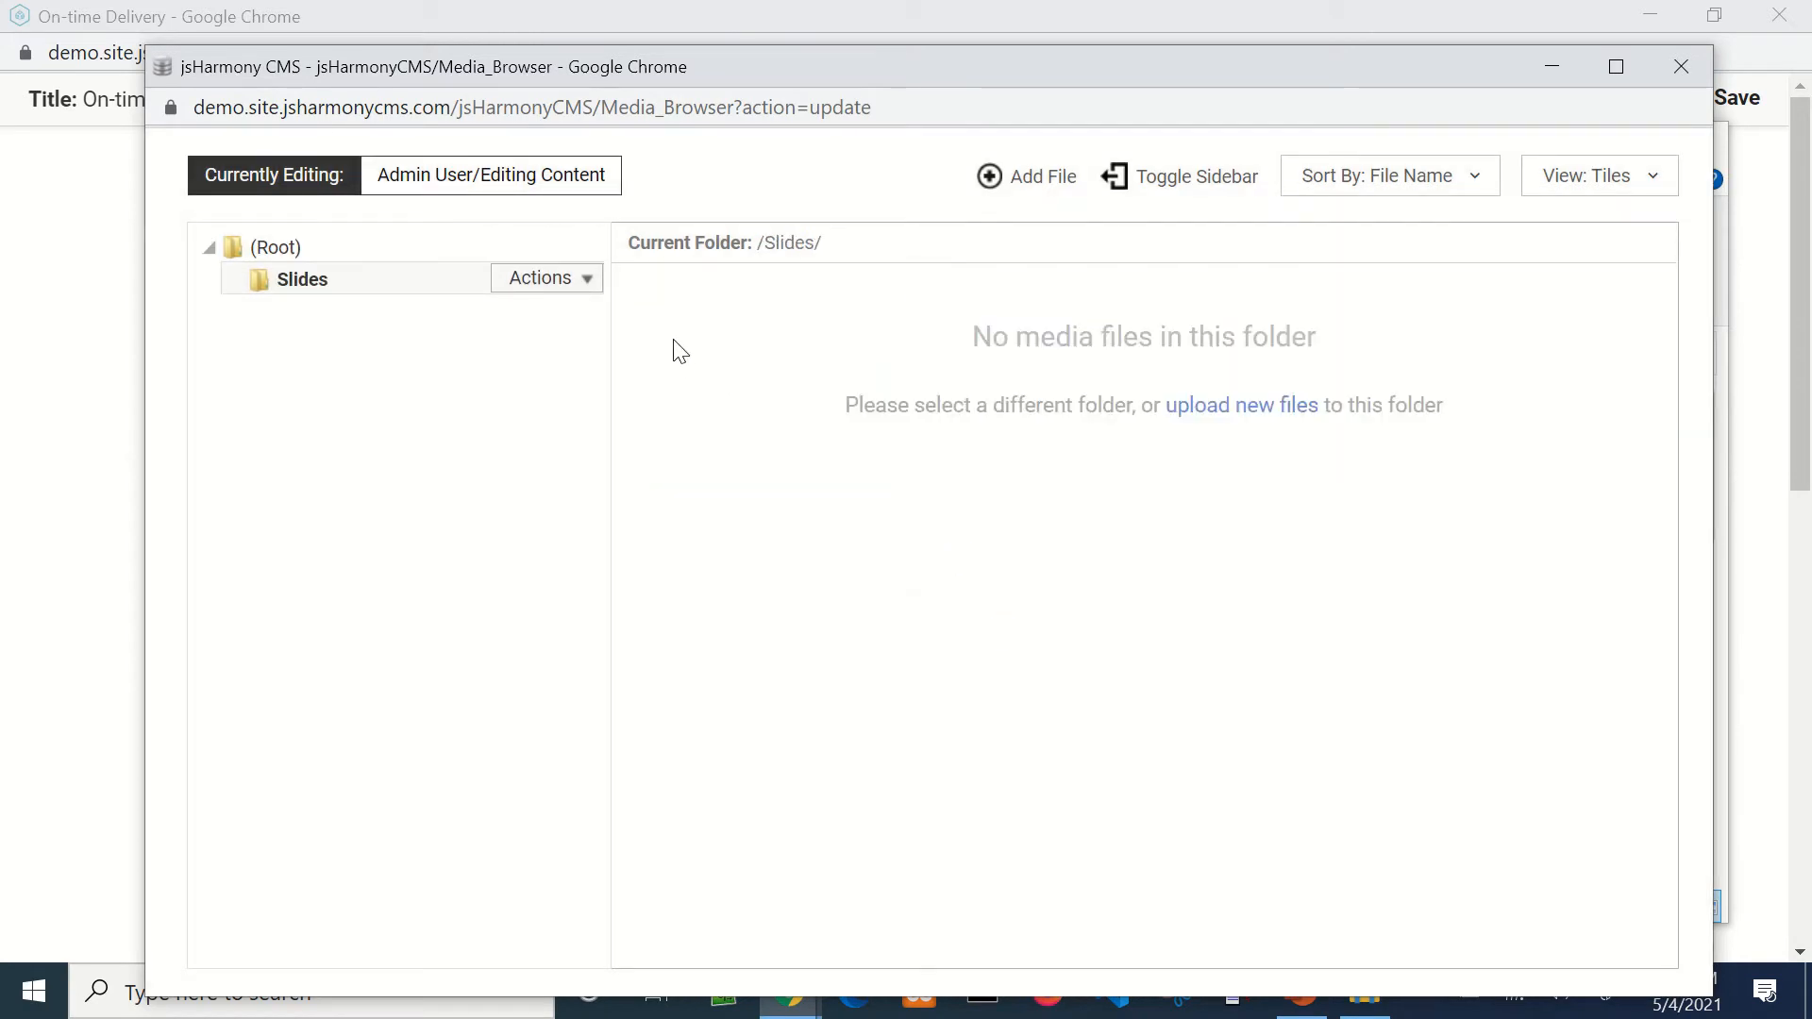
Step: Move pages_home_banner.jpg and pages_services_city.jpg from the media root folder into the Slides folder and open that folder
{"action": "left_click", "coordinate": [371, 256]}
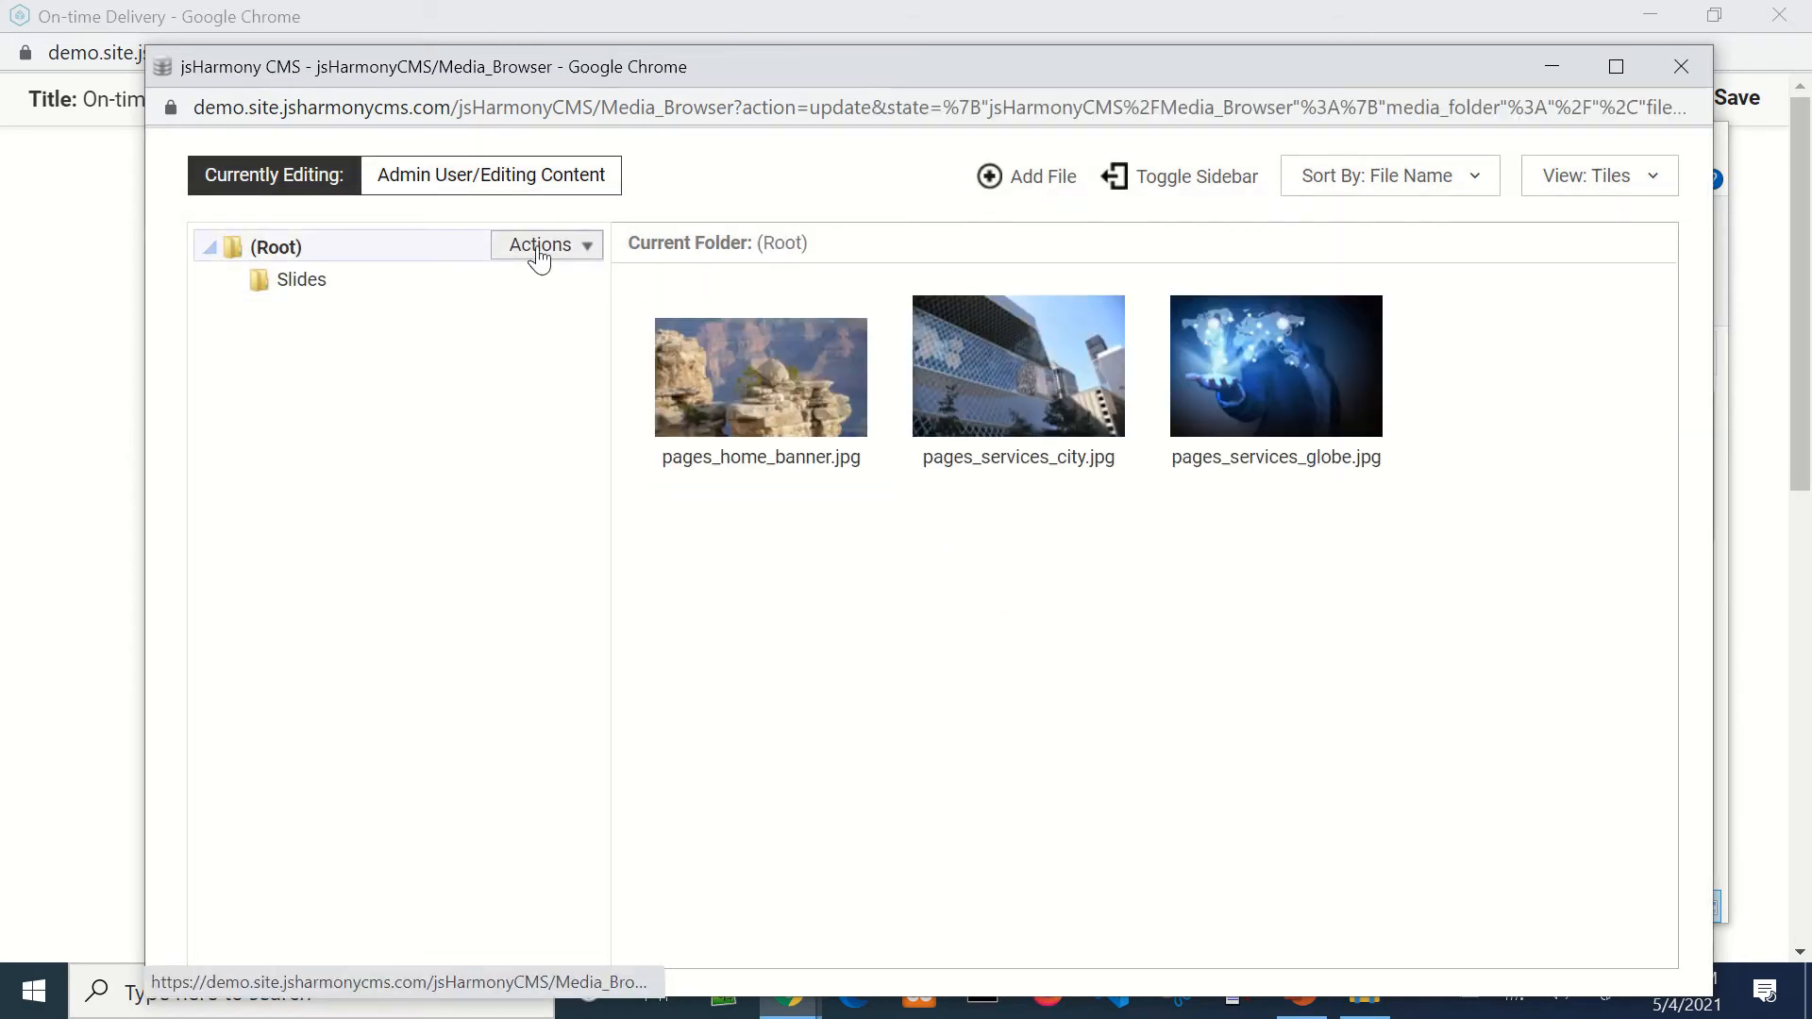
{"action": "left_click", "coordinate": [528, 250]}
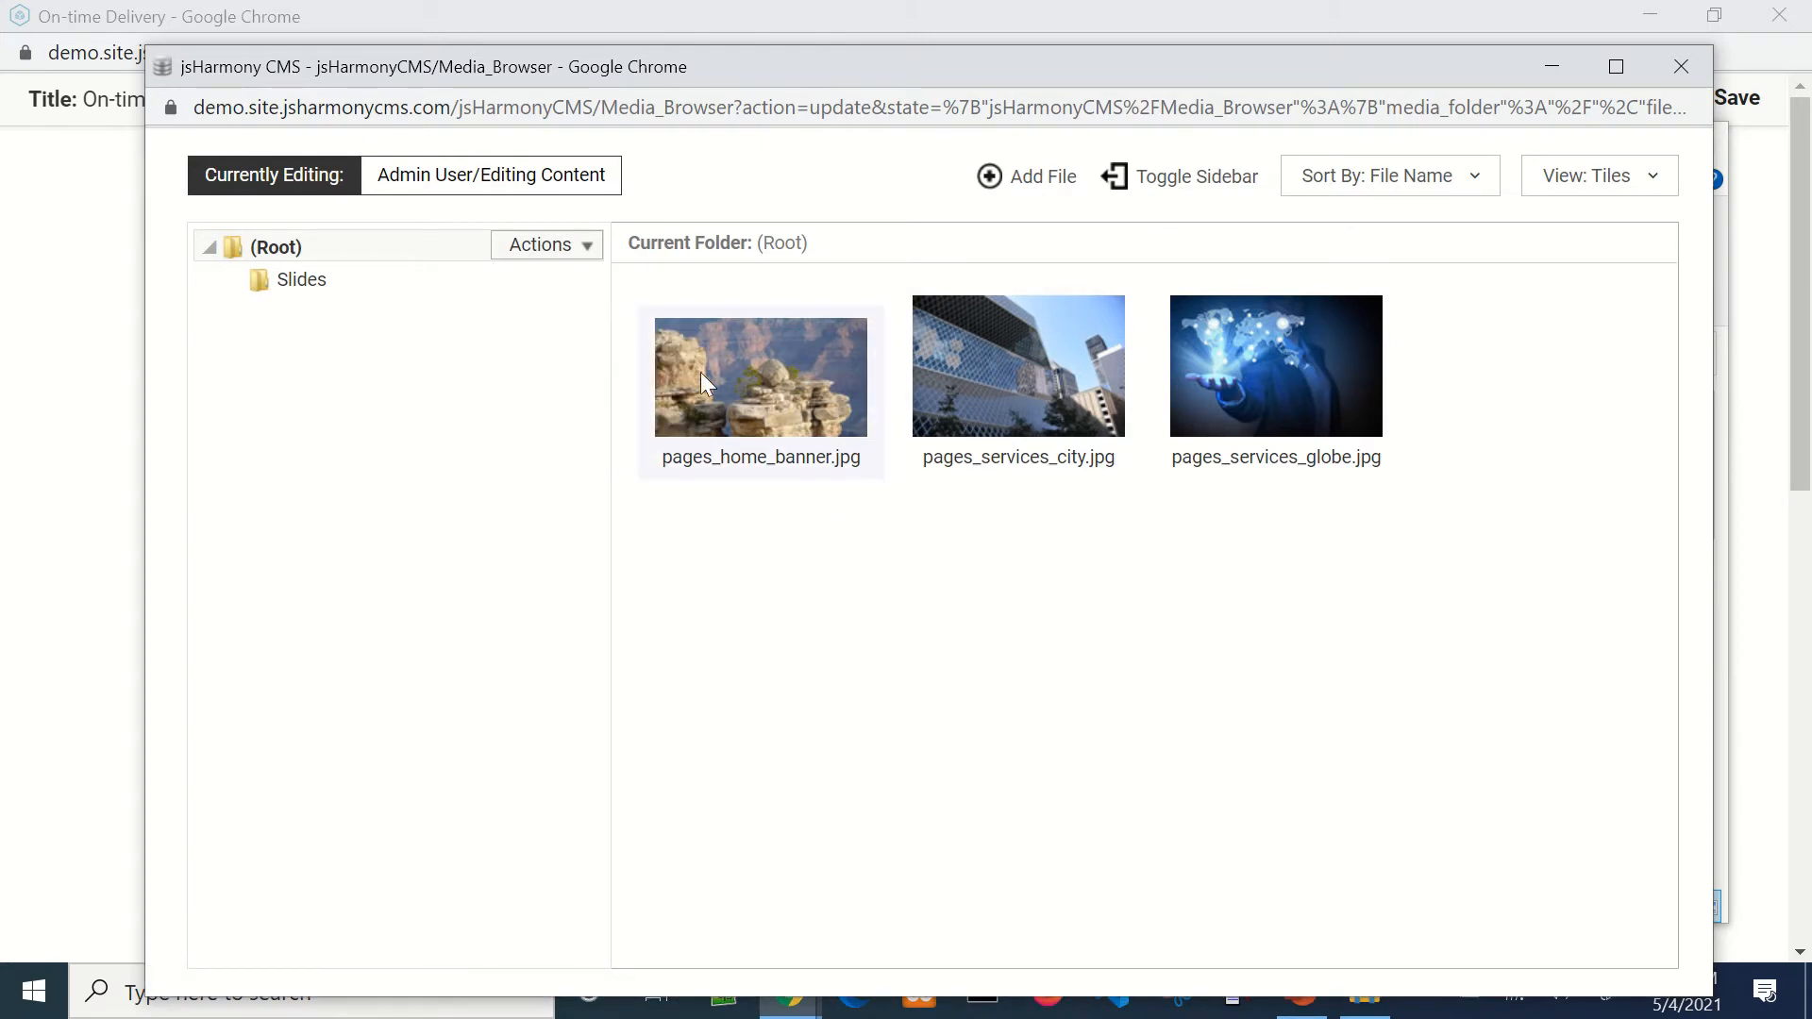
{"action": "left_click_drag", "start_coordinate": [773, 375], "coordinate": [334, 286]}
{"action": "left_click_drag", "start_coordinate": [759, 377], "coordinate": [279, 290]}
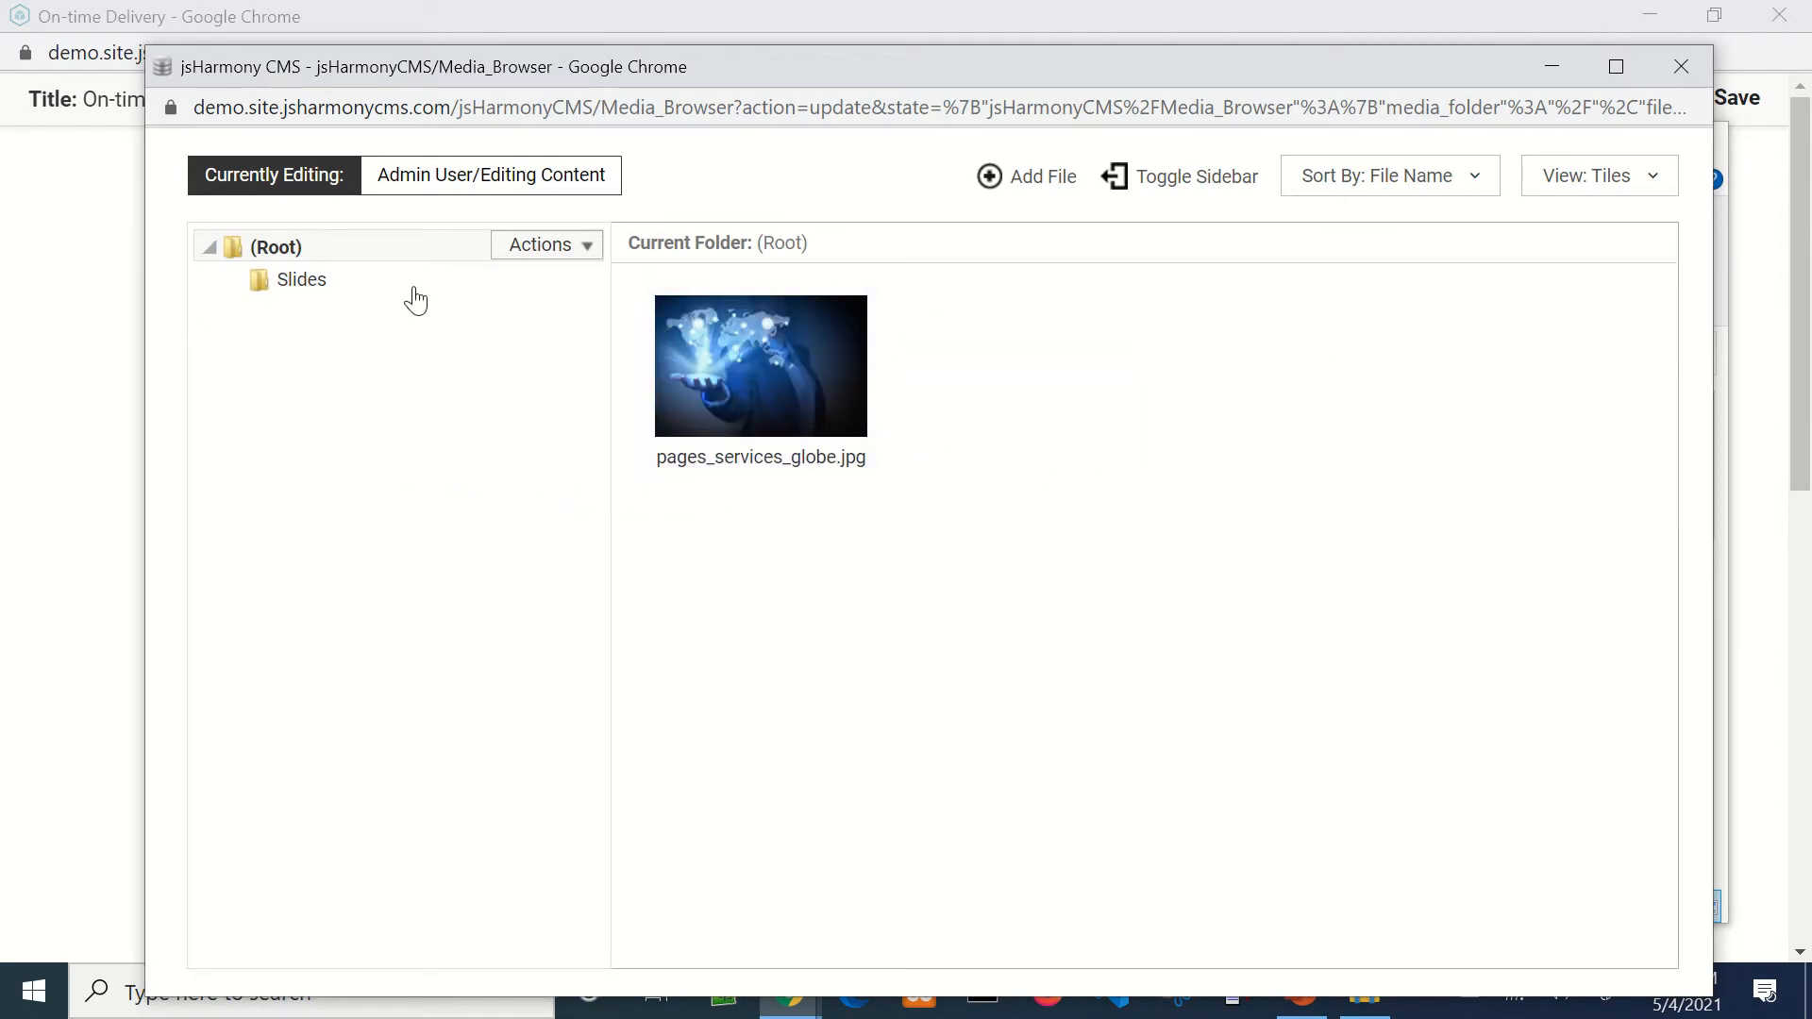
{"action": "left_click", "coordinate": [300, 279]}
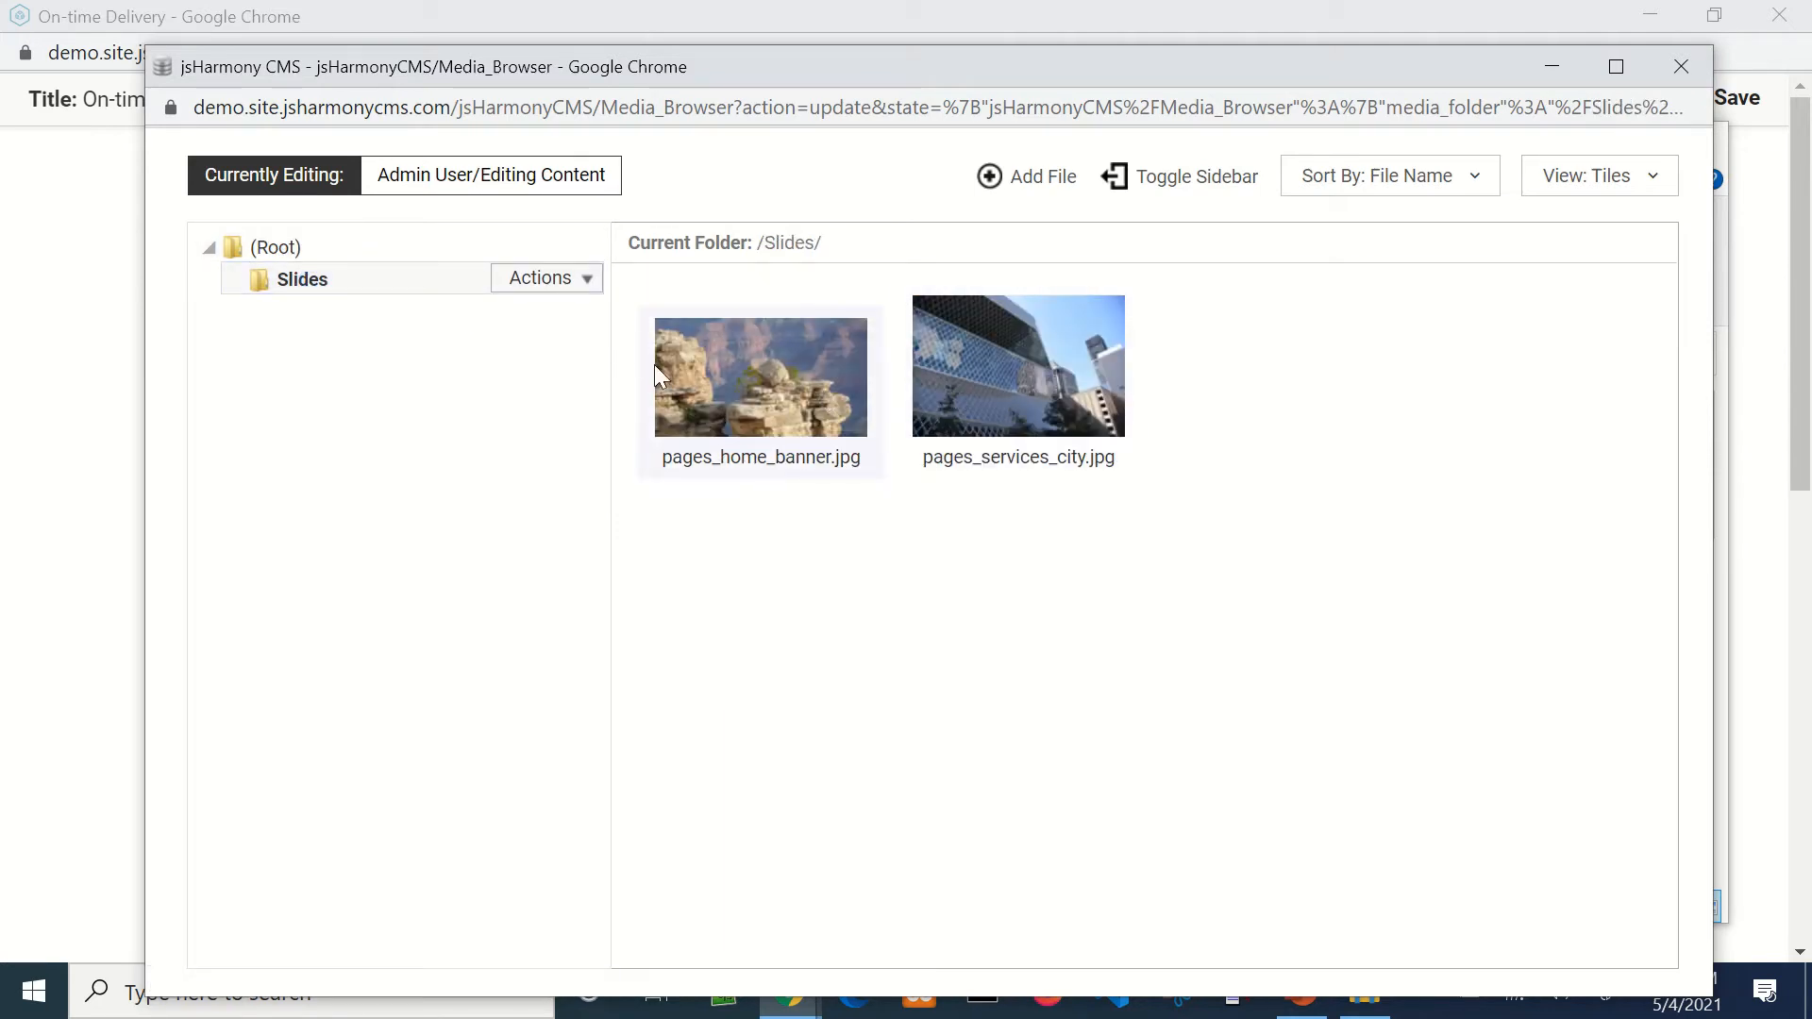
Step: Insert pages_services_globe.jpg from the media root folder as an image in the page content
{"action": "left_click", "coordinate": [315, 245]}
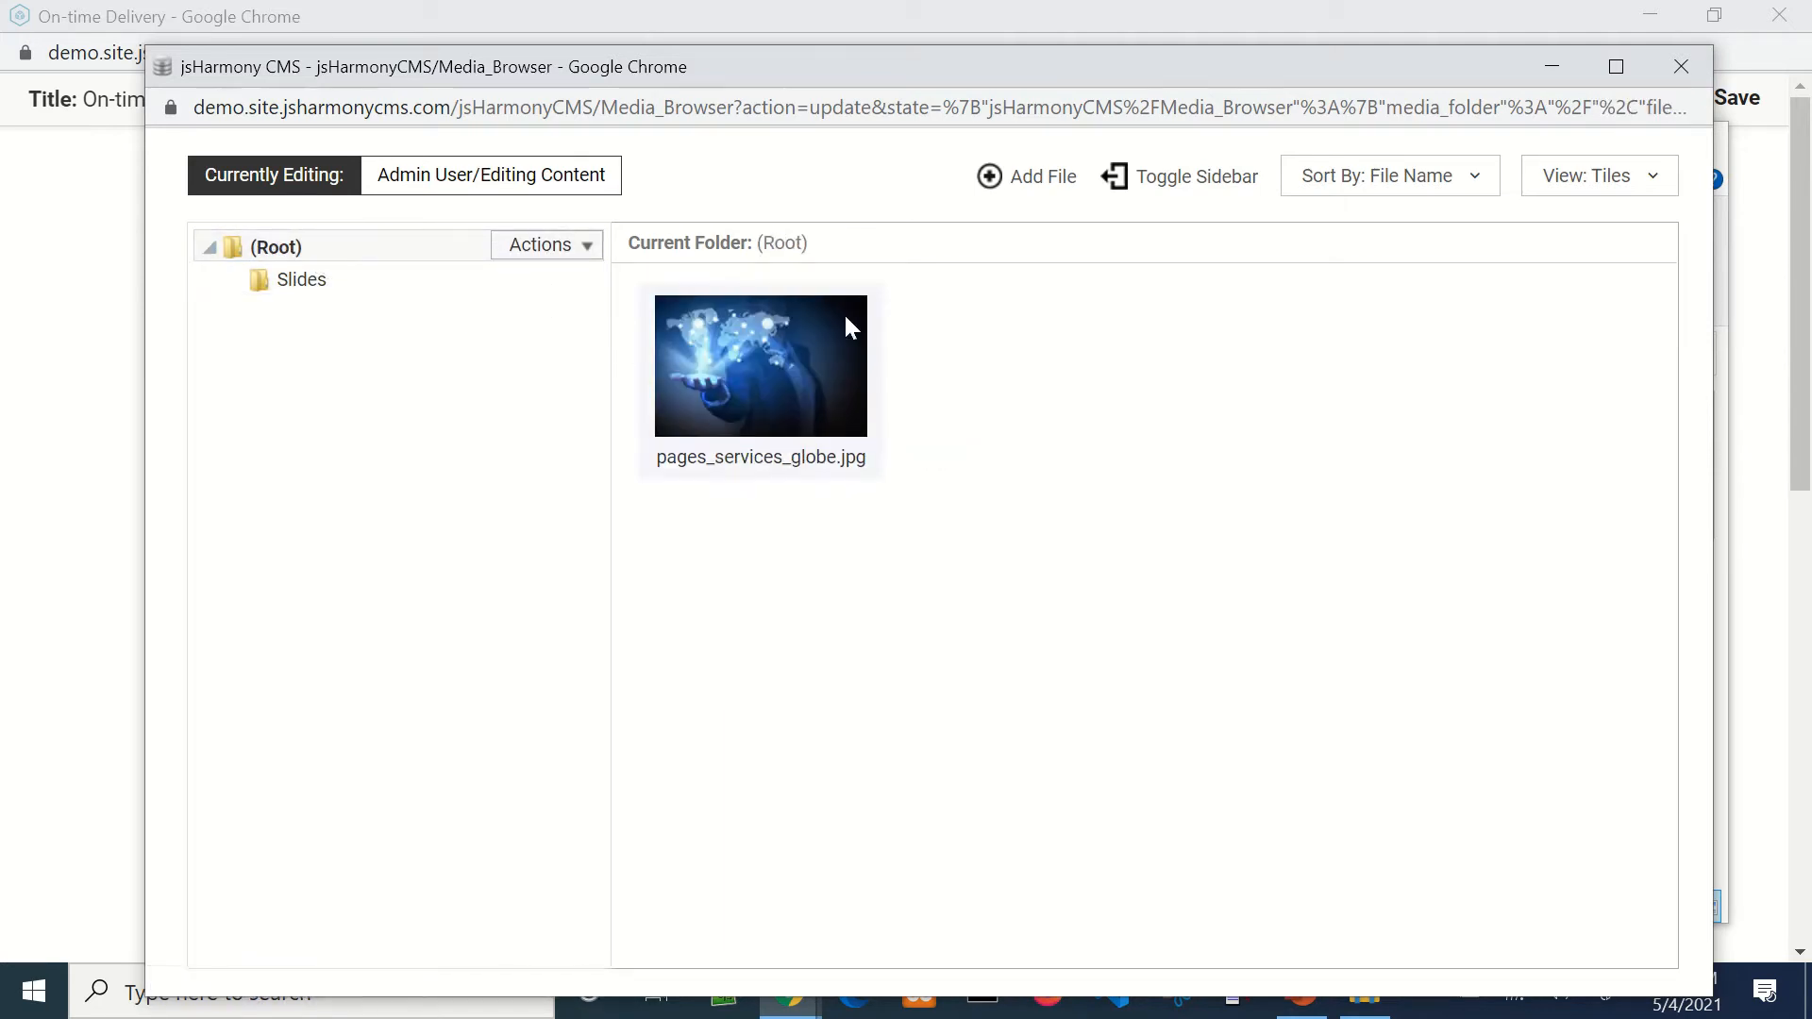
{"action": "double_click", "coordinate": [773, 393]}
{"action": "left_click", "coordinate": [789, 337]}
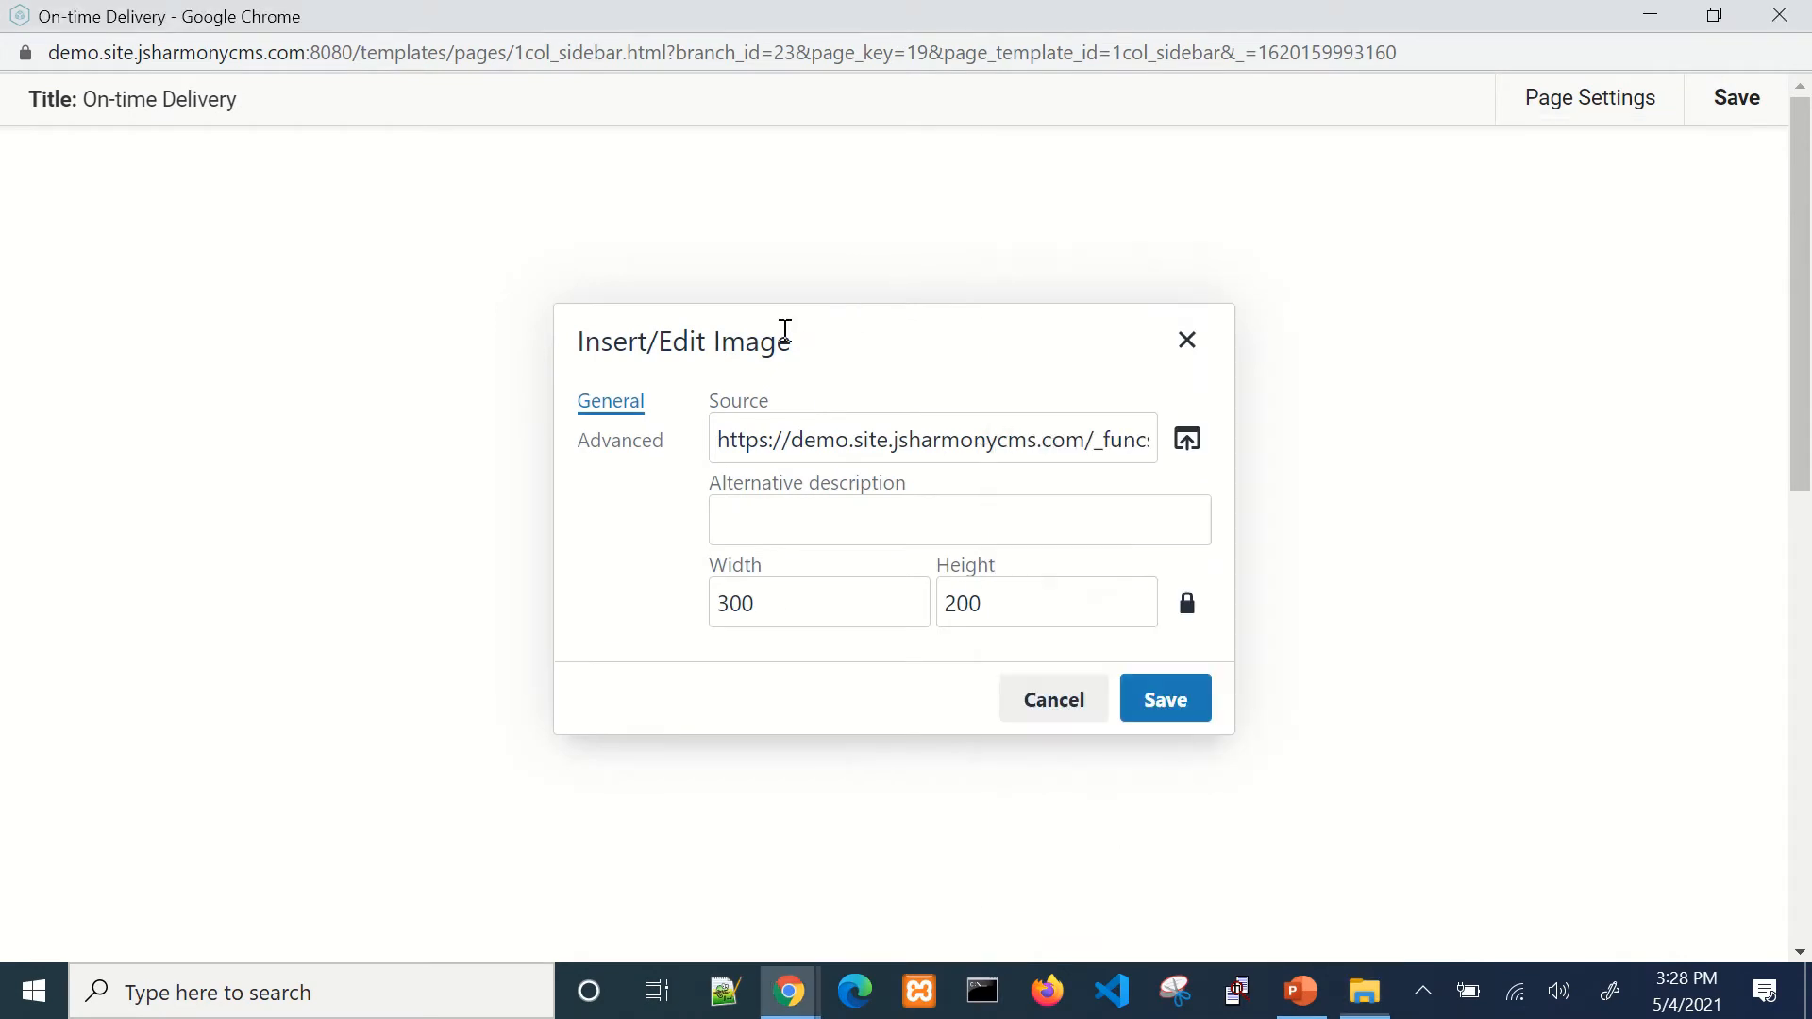
{"action": "left_click", "coordinate": [1158, 699]}
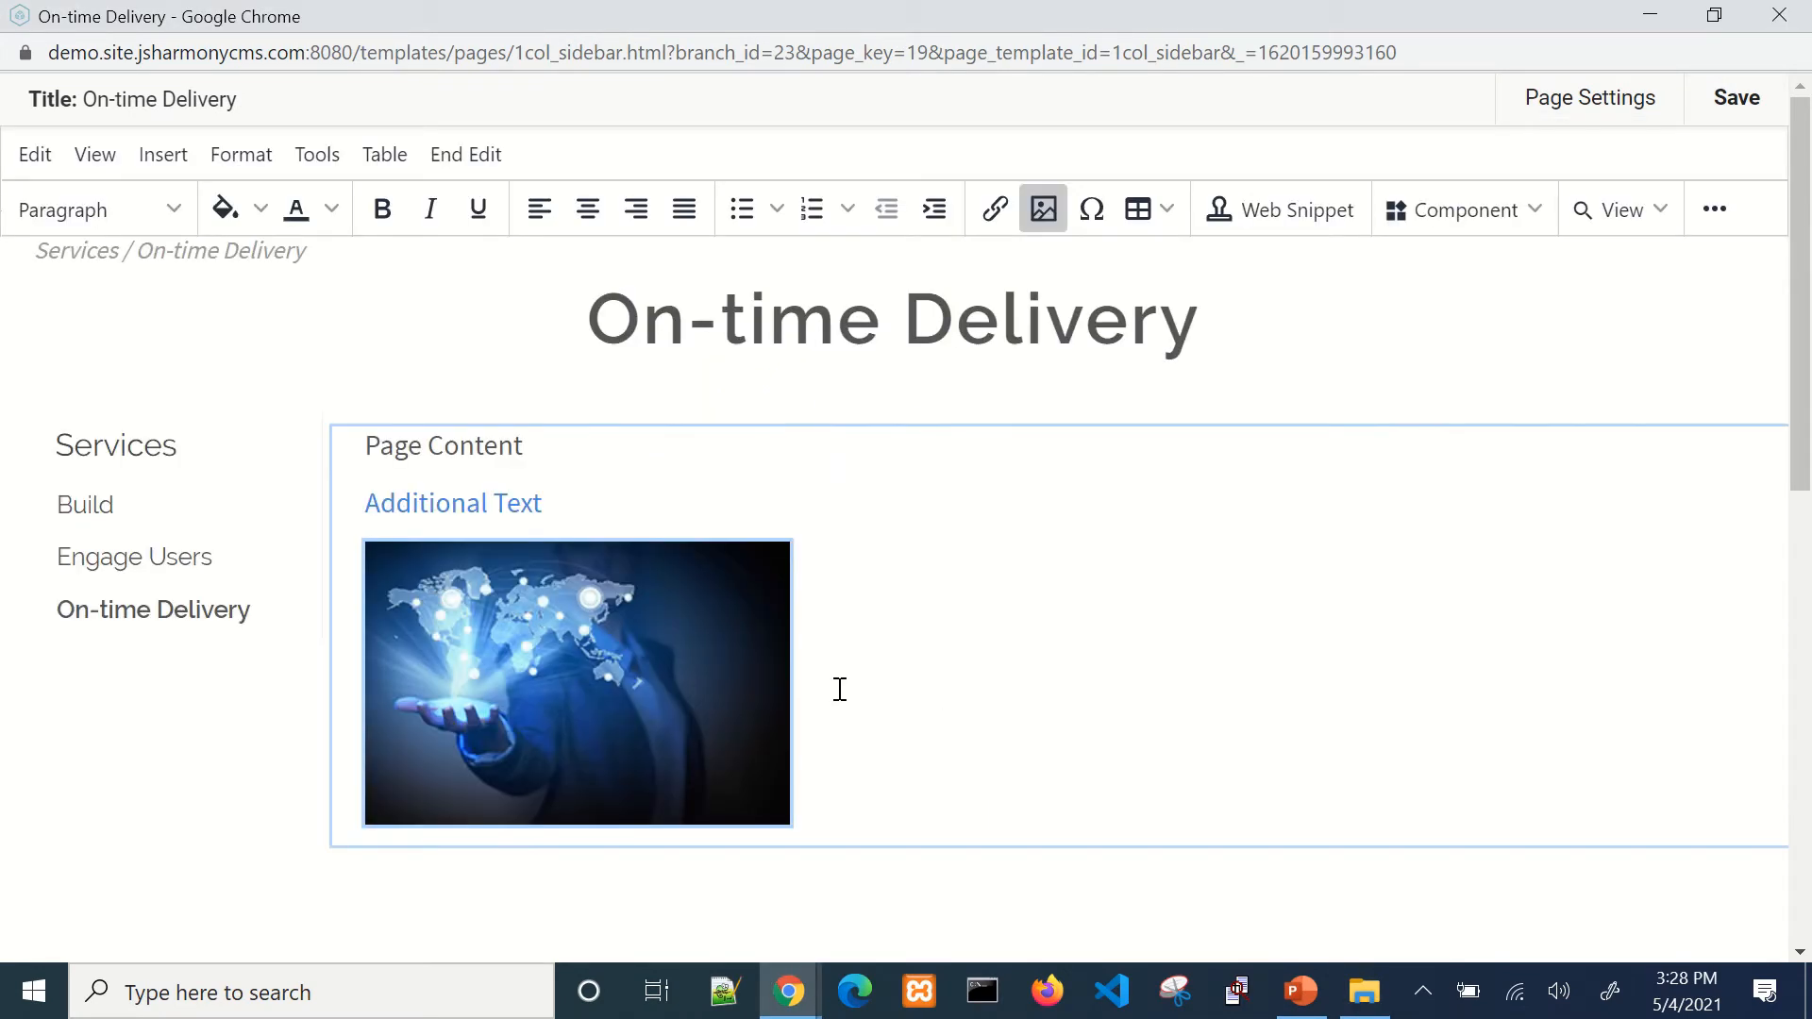
Step: Add two blank lines below the globe image in the page content
{"action": "left_click", "coordinate": [1000, 692]}
{"action": "key", "text": "Return"}
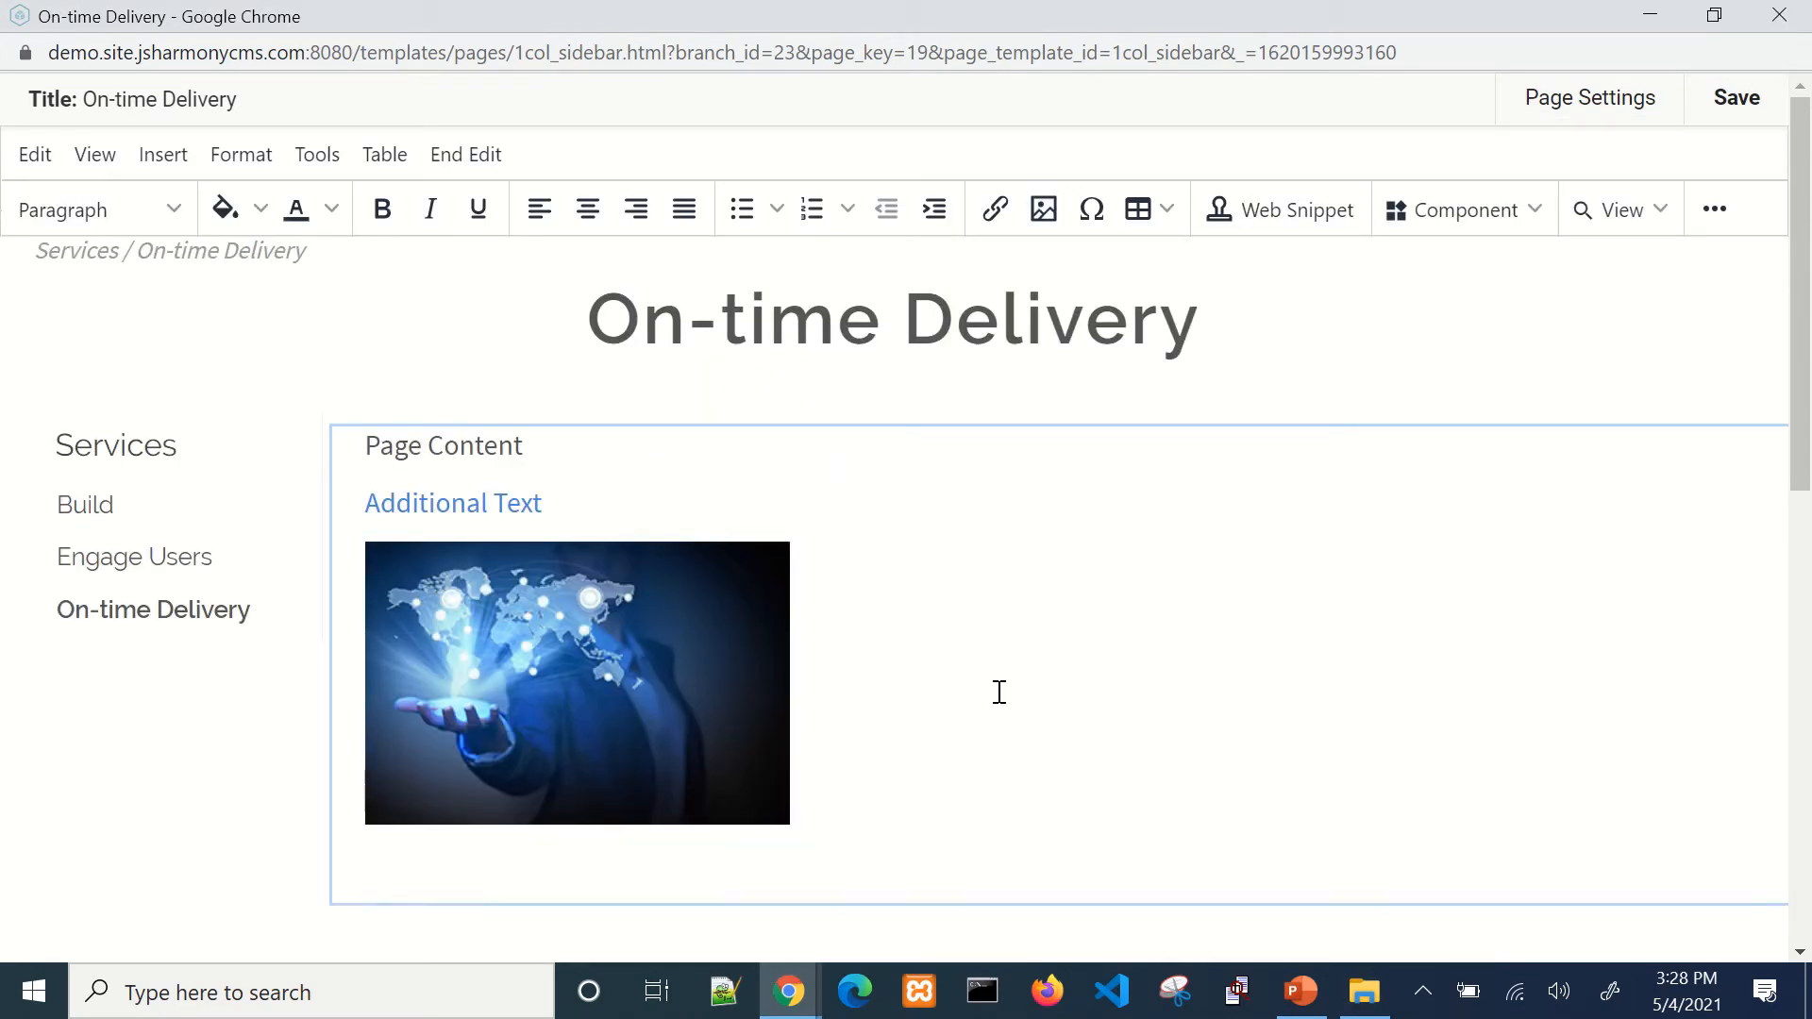
{"action": "key", "text": "Return"}
{"action": "scroll", "coordinate": [574, 877], "scroll_direction": "down", "scroll_amount": 1}
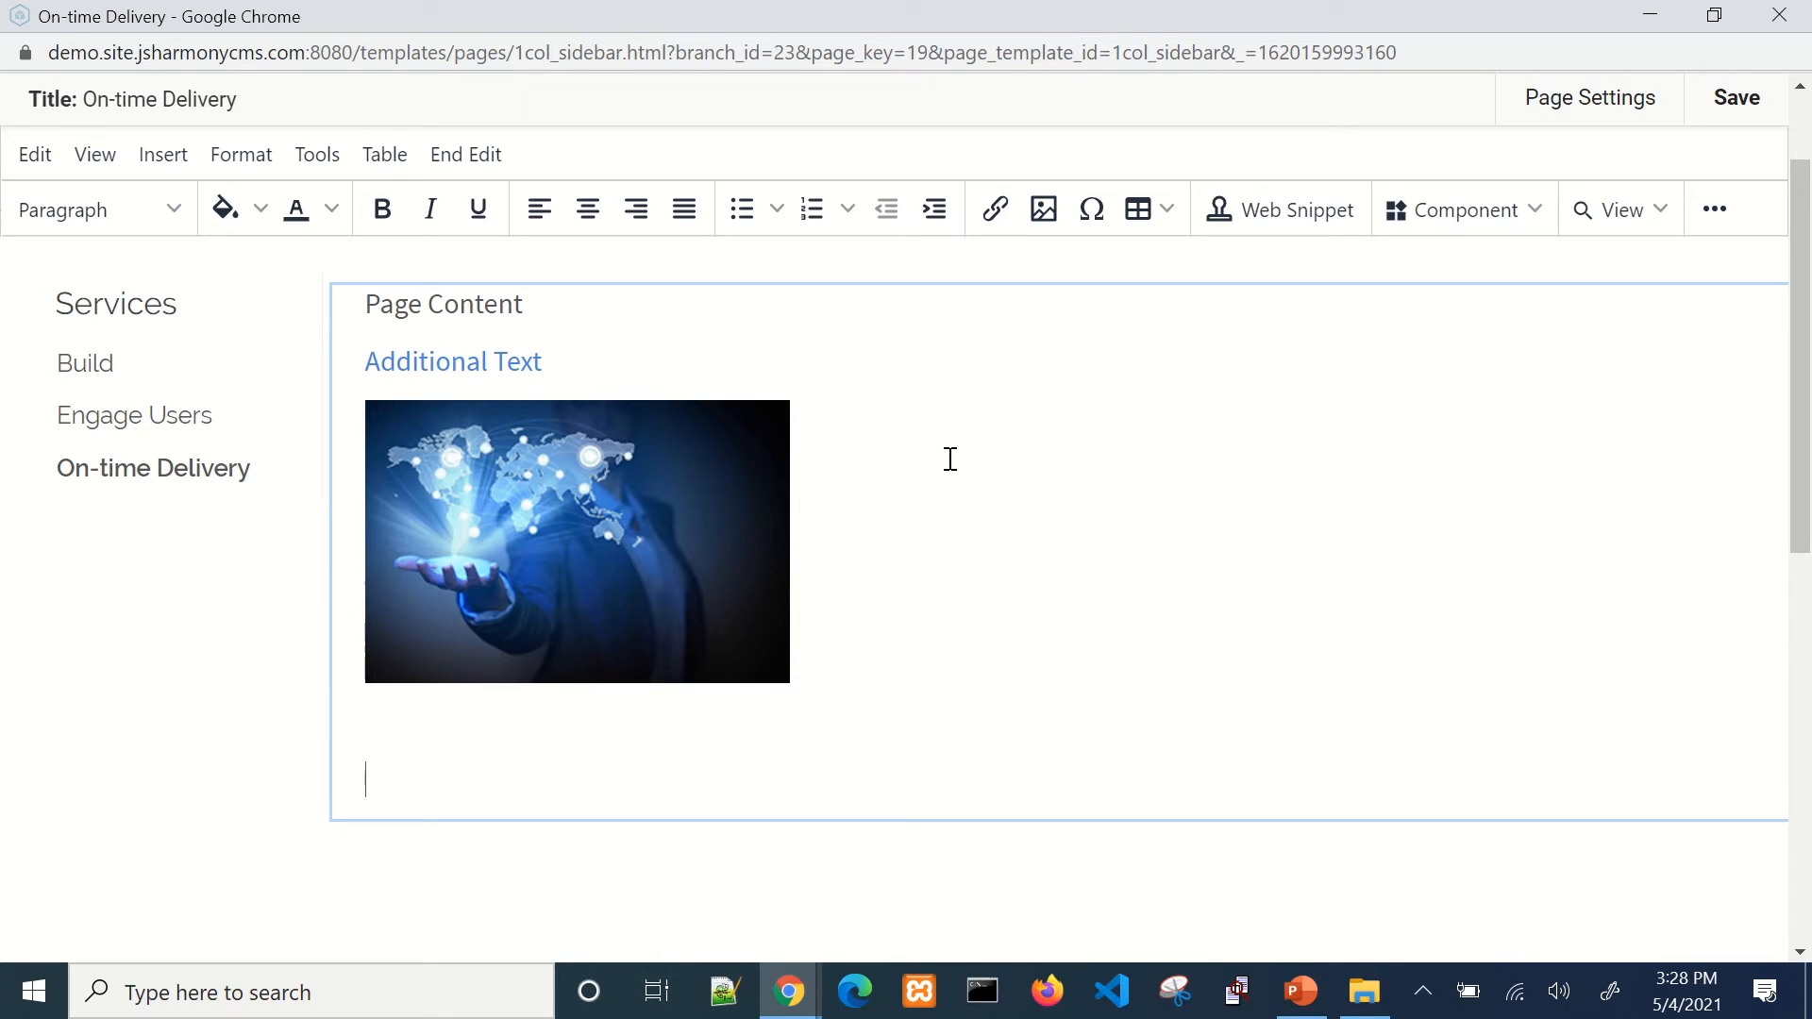
Step: Format the "Page Content" line as Heading 2
{"action": "left_click", "coordinate": [57, 157]}
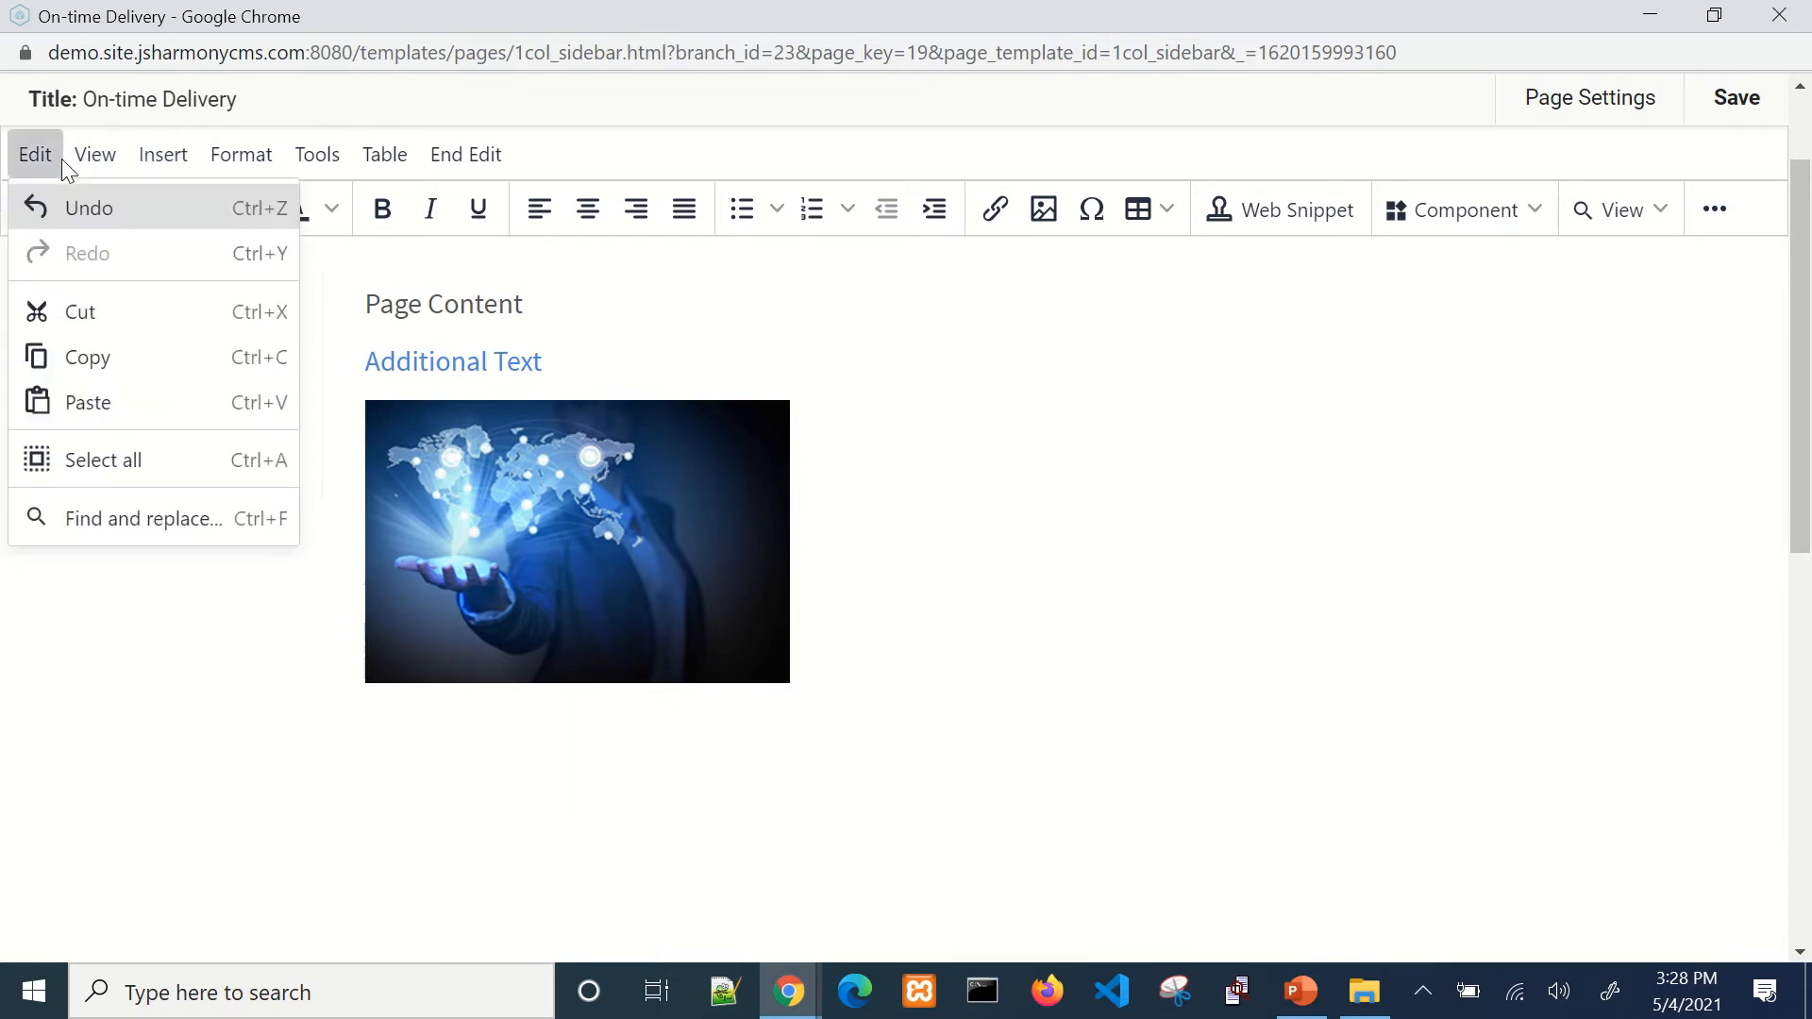
{"action": "mouse_move", "coordinate": [241, 161]}
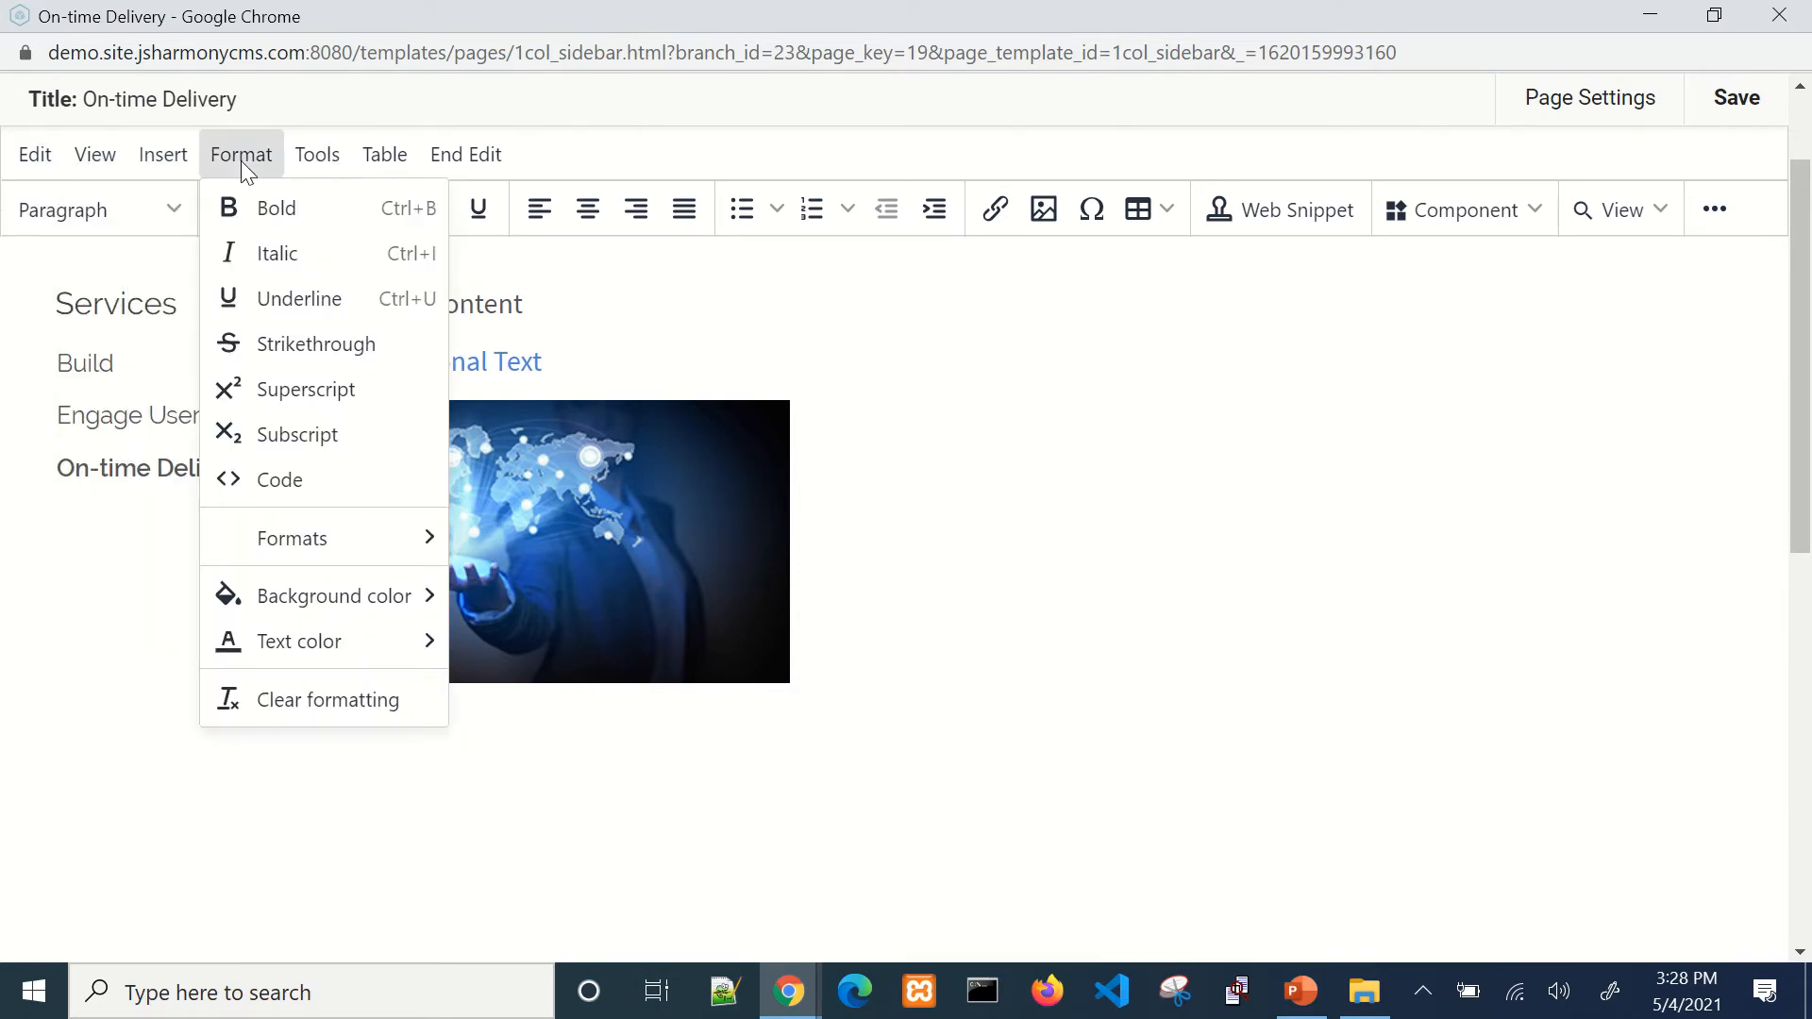
{"action": "left_click", "coordinate": [515, 304]}
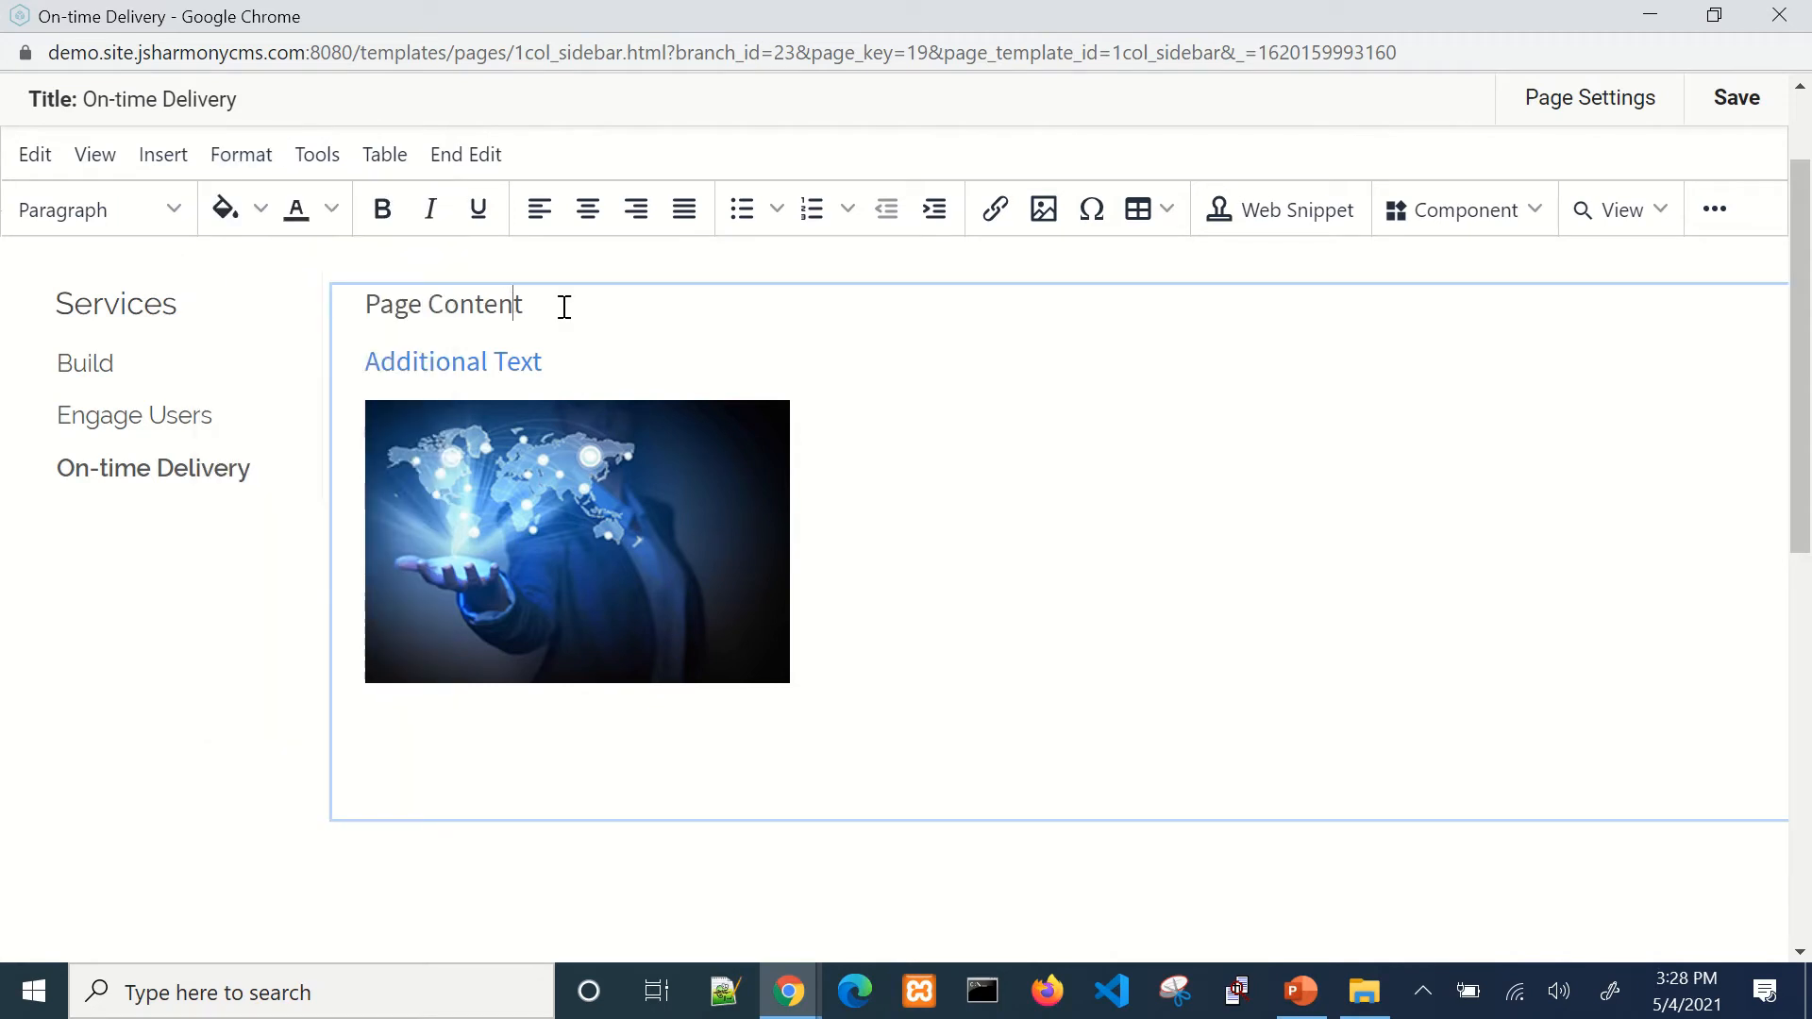
{"action": "left_click_drag", "start_coordinate": [564, 308], "coordinate": [303, 243]}
{"action": "left_click", "coordinate": [231, 153]}
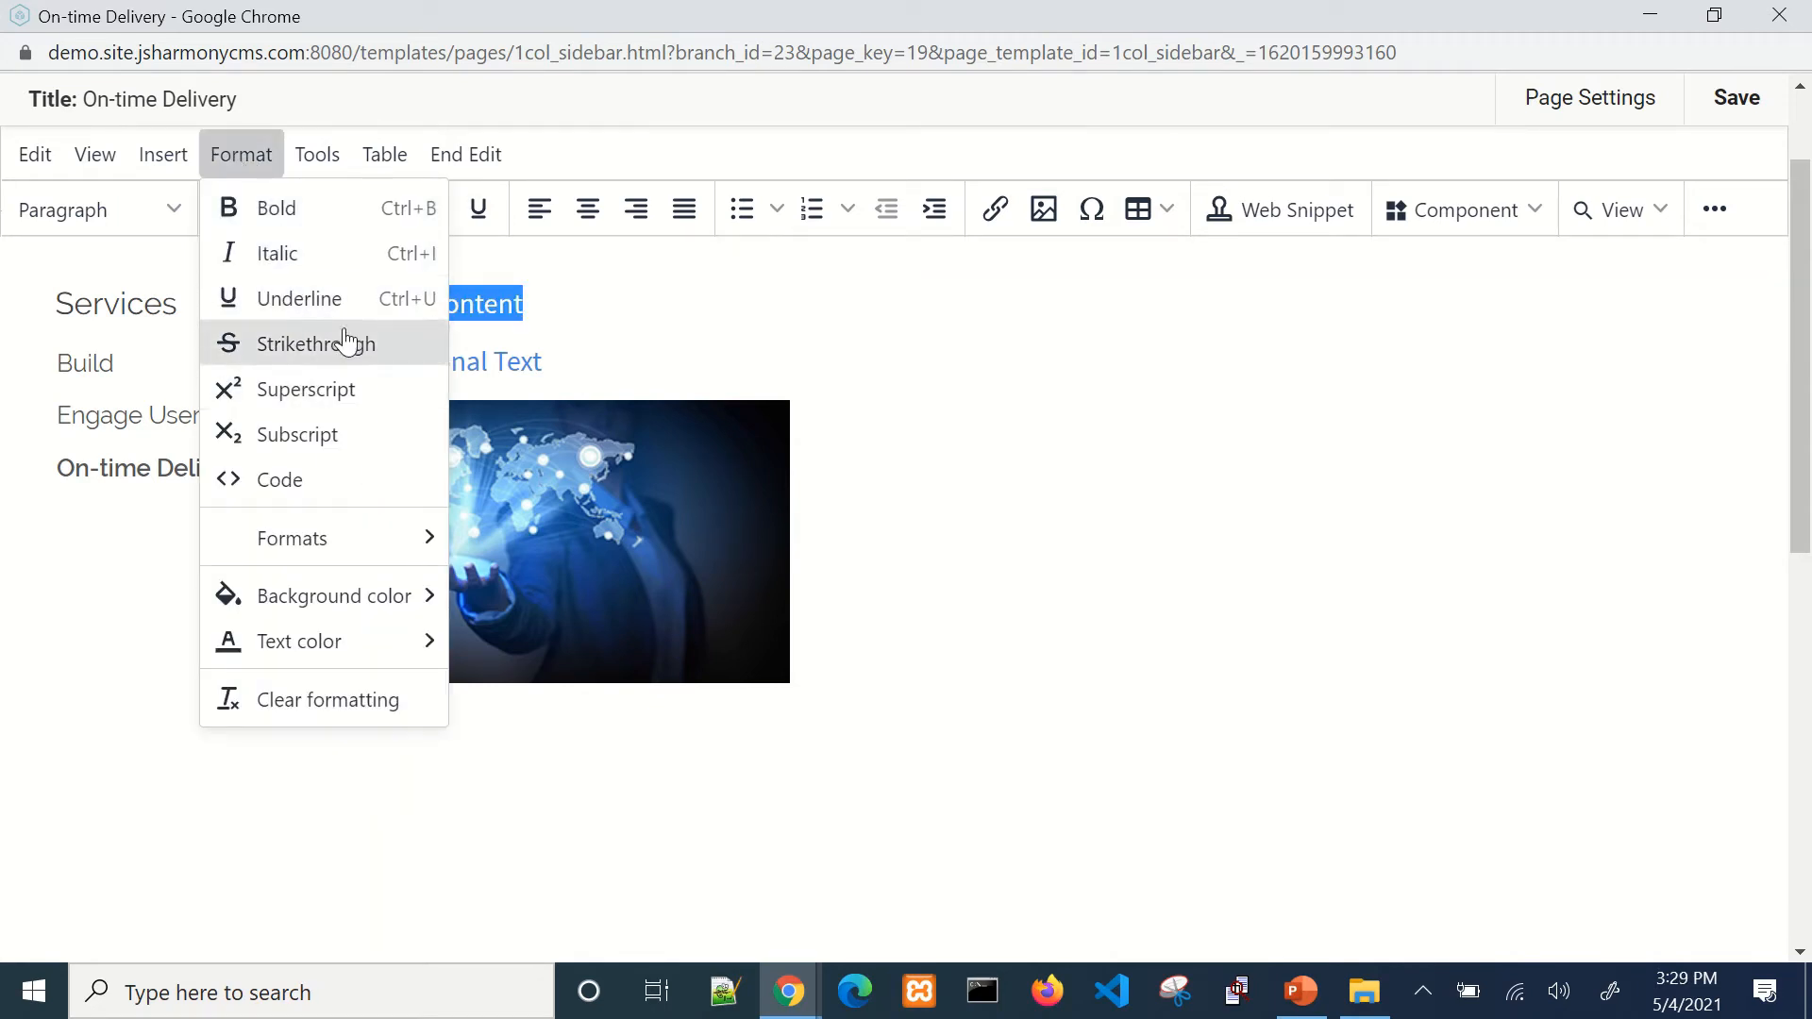
{"action": "mouse_move", "coordinate": [434, 552]}
{"action": "mouse_move", "coordinate": [540, 556]}
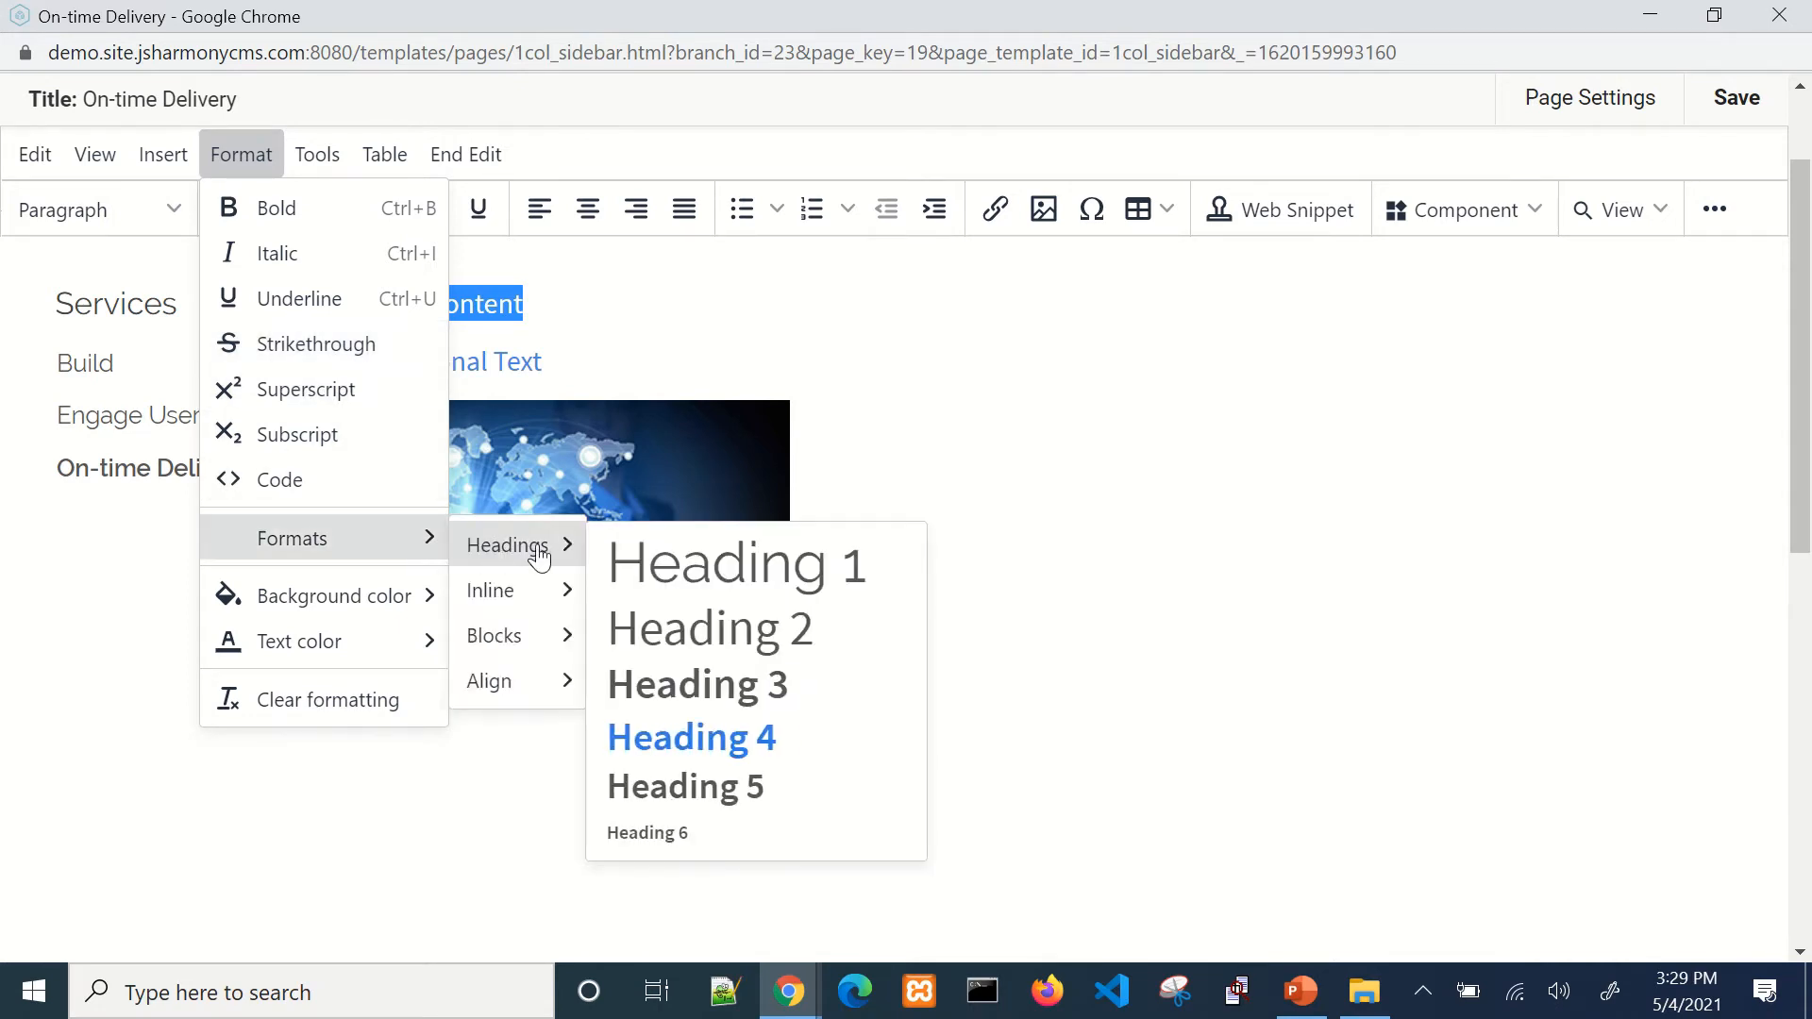
{"action": "mouse_move", "coordinate": [538, 592]}
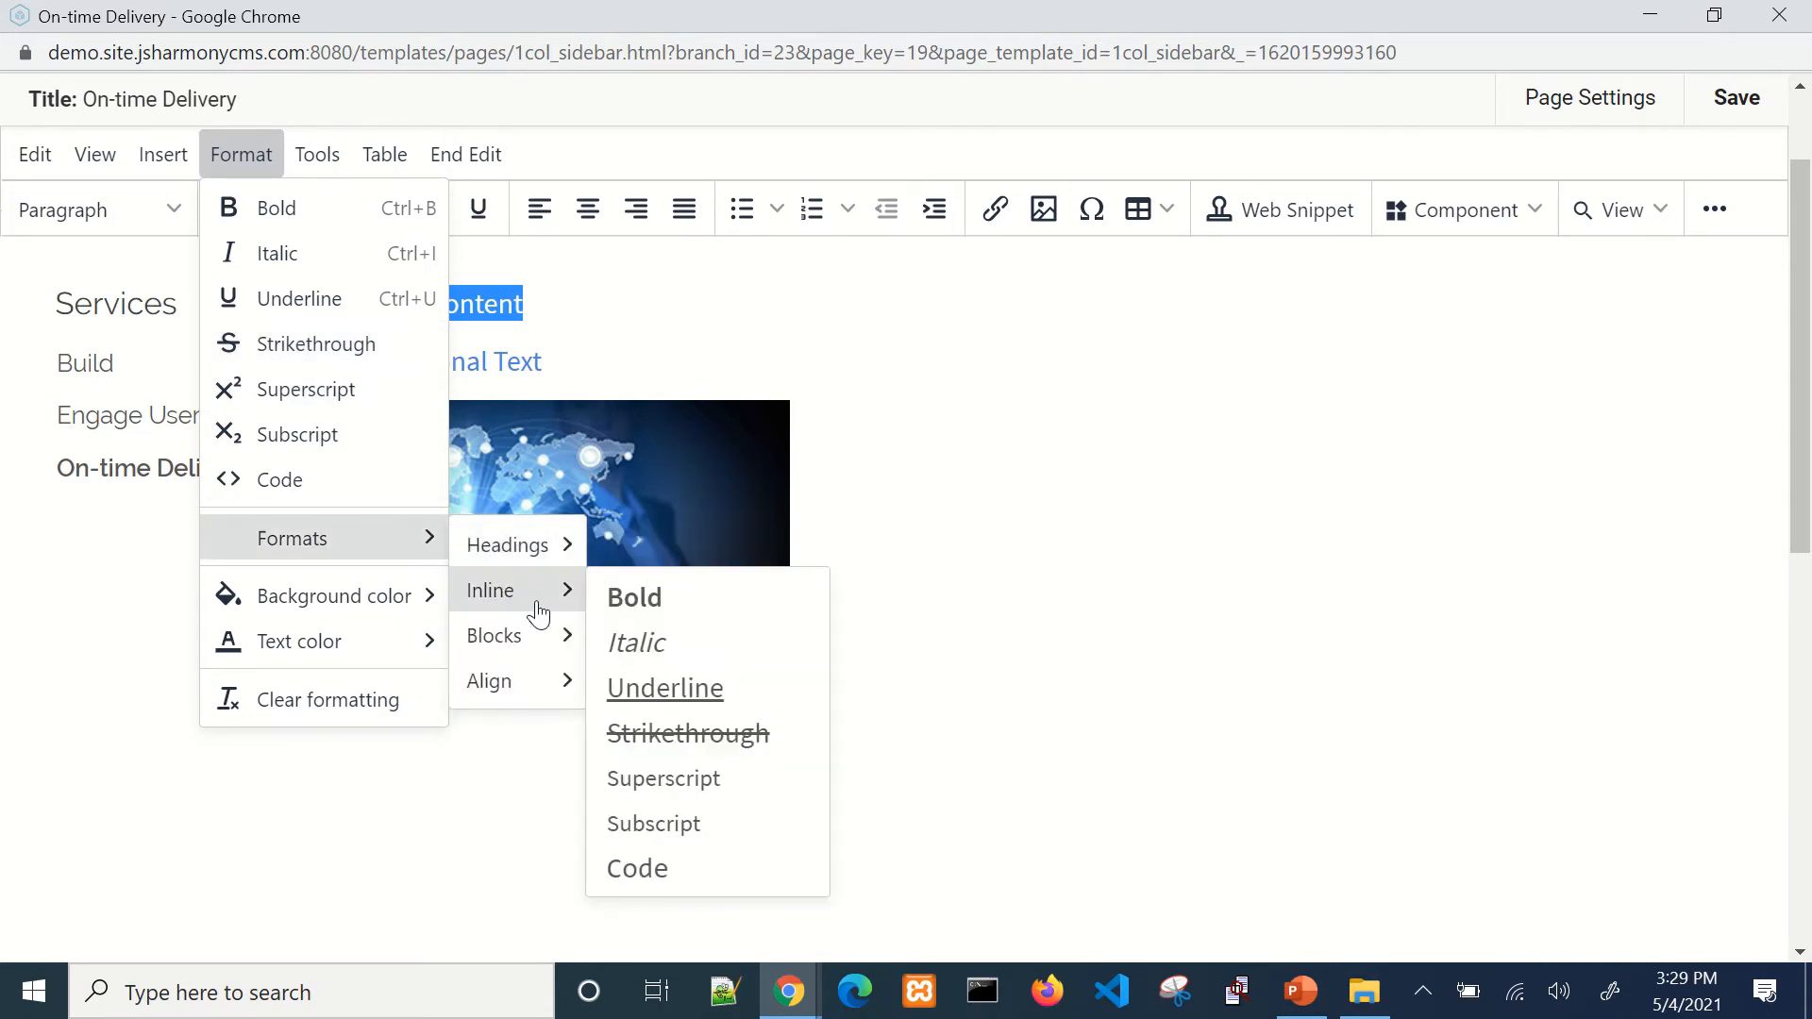
{"action": "mouse_move", "coordinate": [540, 681]}
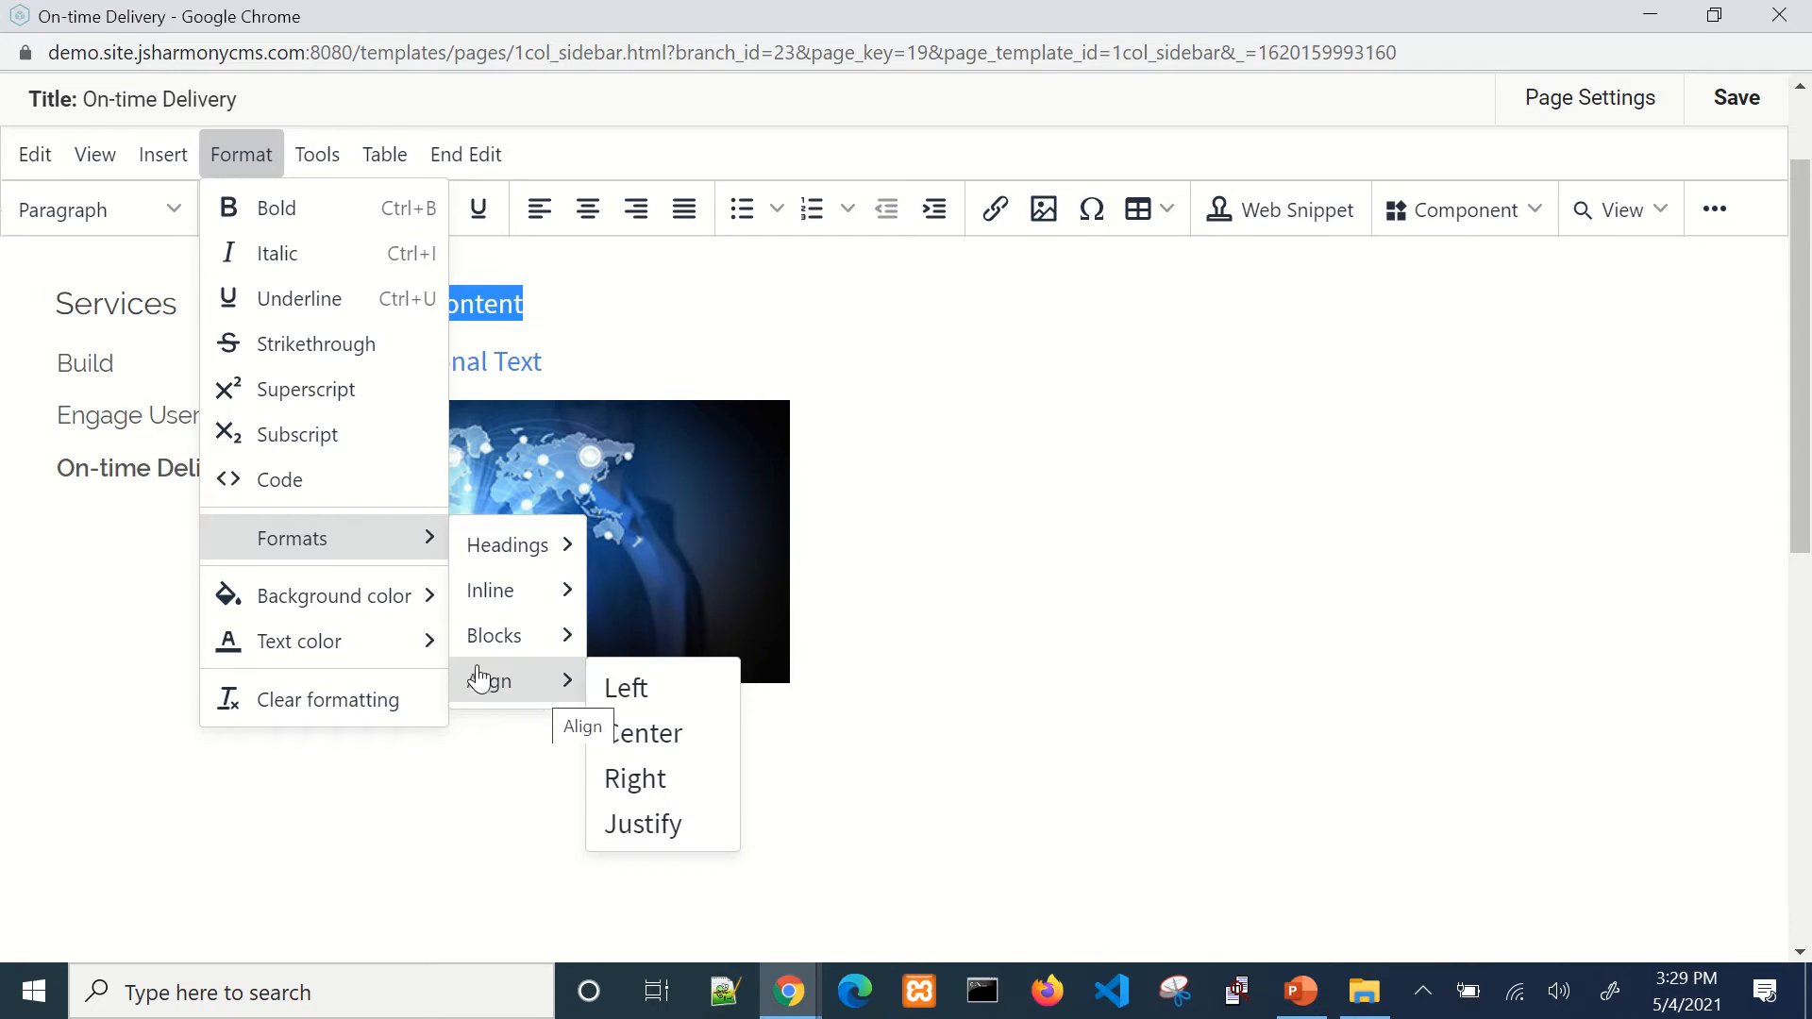
{"action": "mouse_move", "coordinate": [357, 647]}
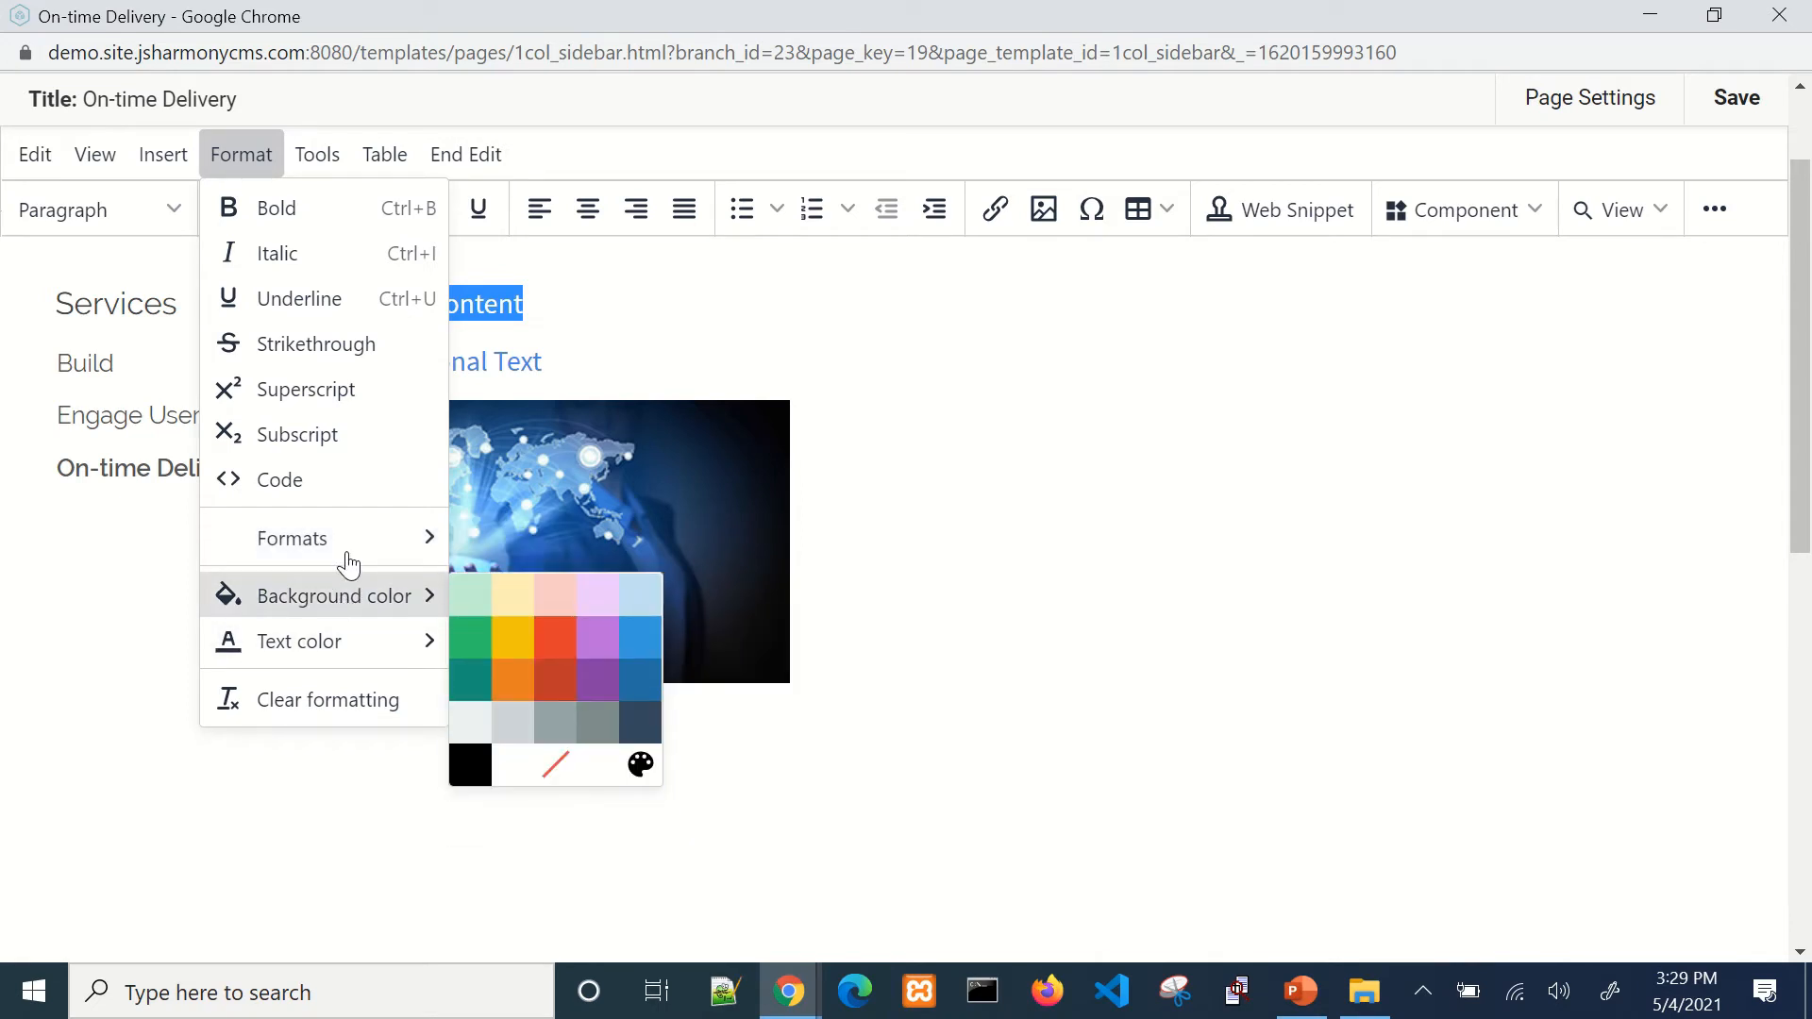
{"action": "mouse_move", "coordinate": [349, 541]}
{"action": "mouse_move", "coordinate": [491, 544]}
{"action": "left_click", "coordinate": [726, 654]}
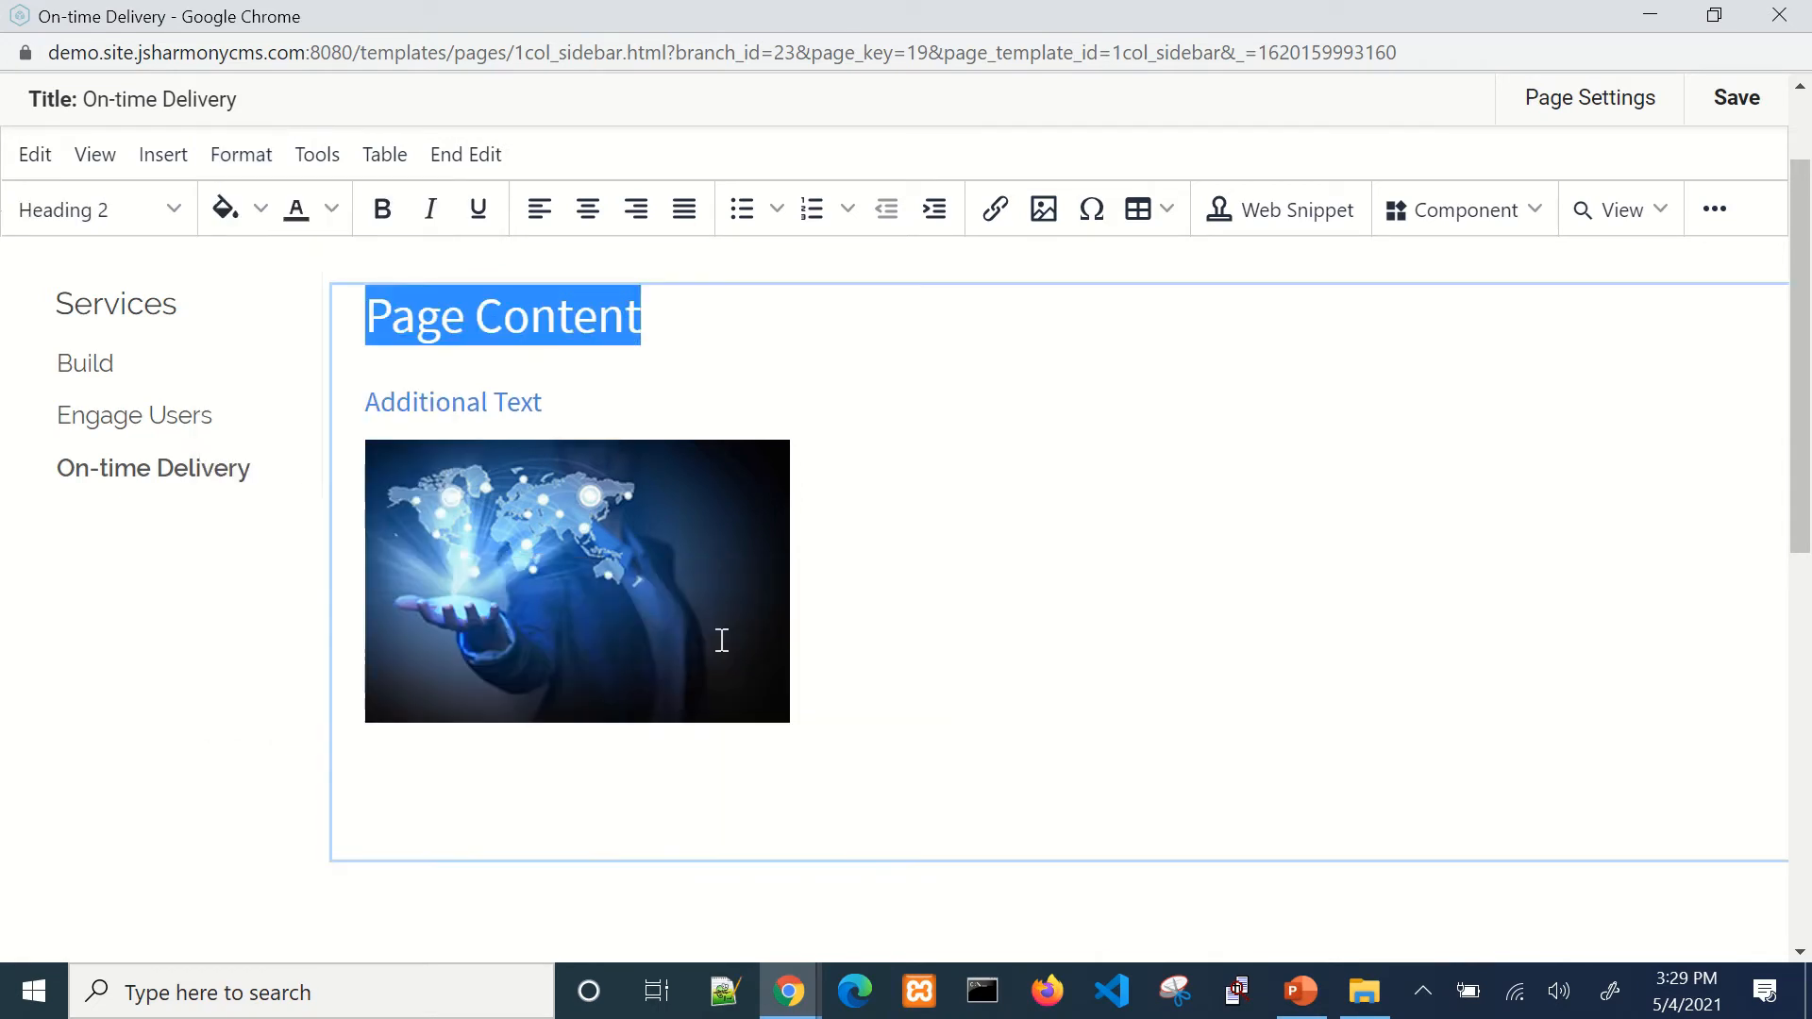
Step: Insert the "Panel: Icons" web snippet below the globe image and add a blank line above the icon row
{"action": "left_click", "coordinate": [689, 764]}
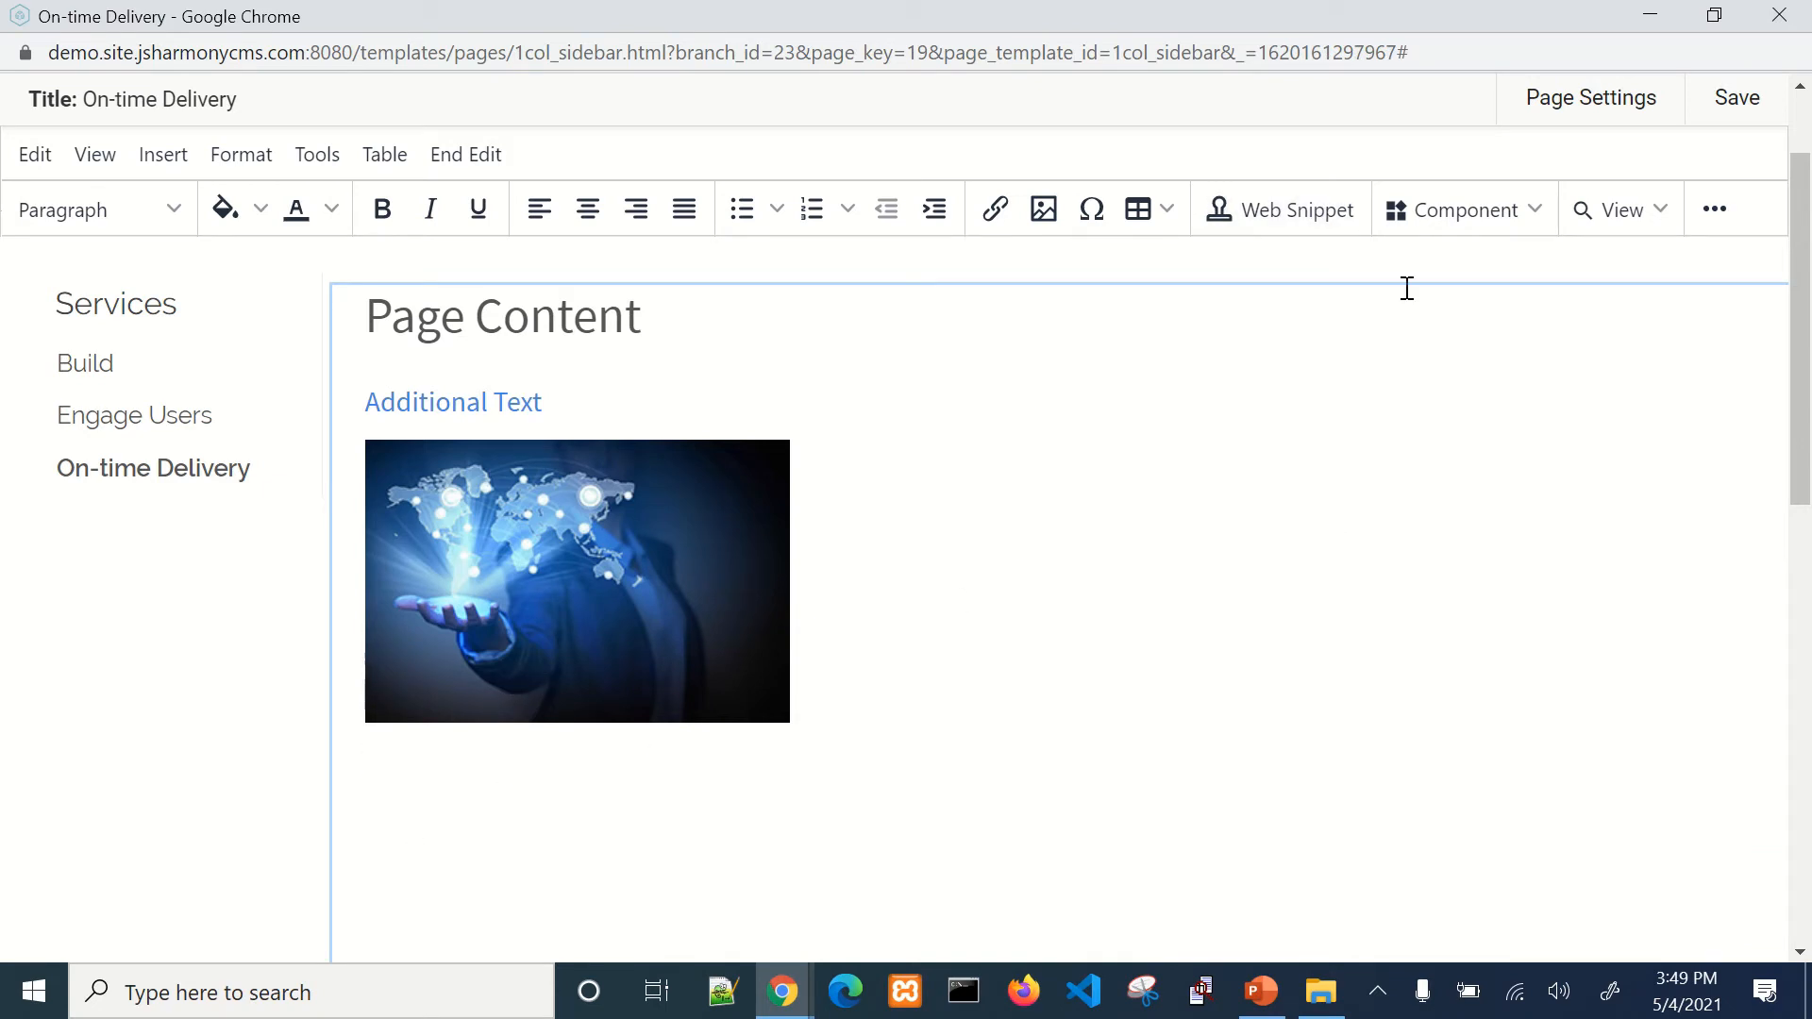
{"action": "left_click", "coordinate": [1279, 219]}
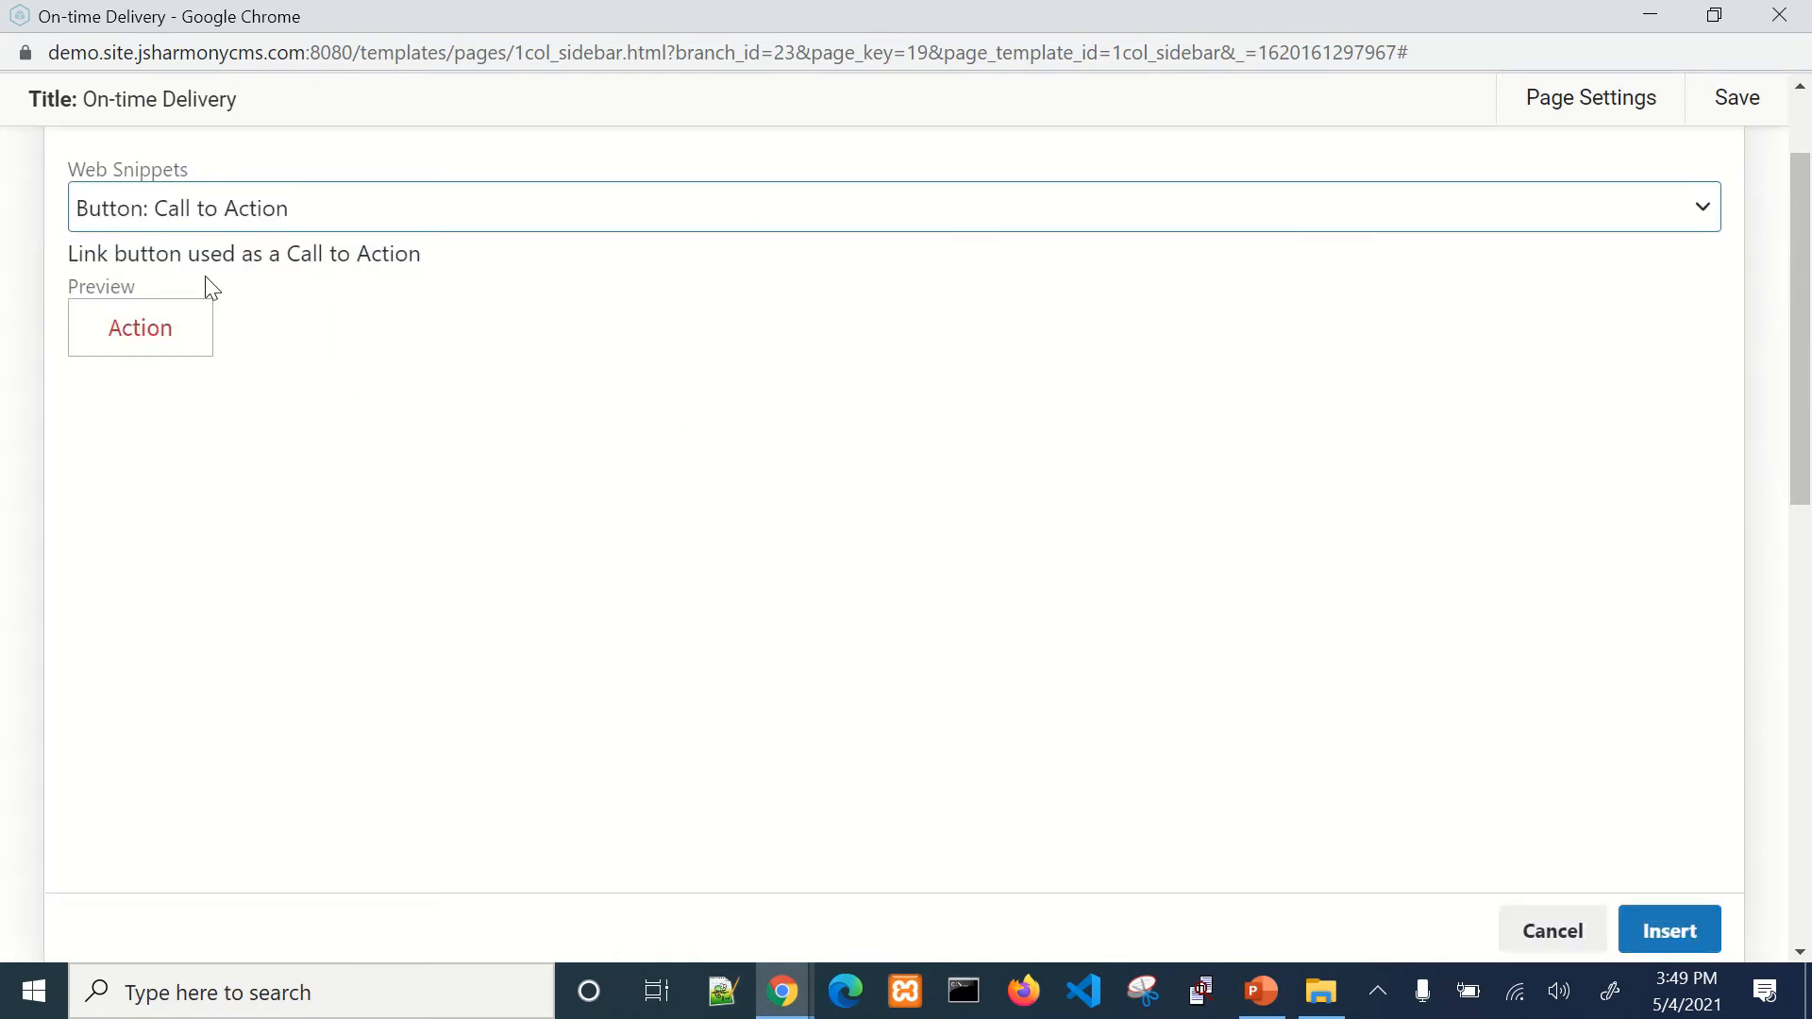
{"action": "left_click", "coordinate": [227, 213]}
{"action": "left_click", "coordinate": [266, 303]}
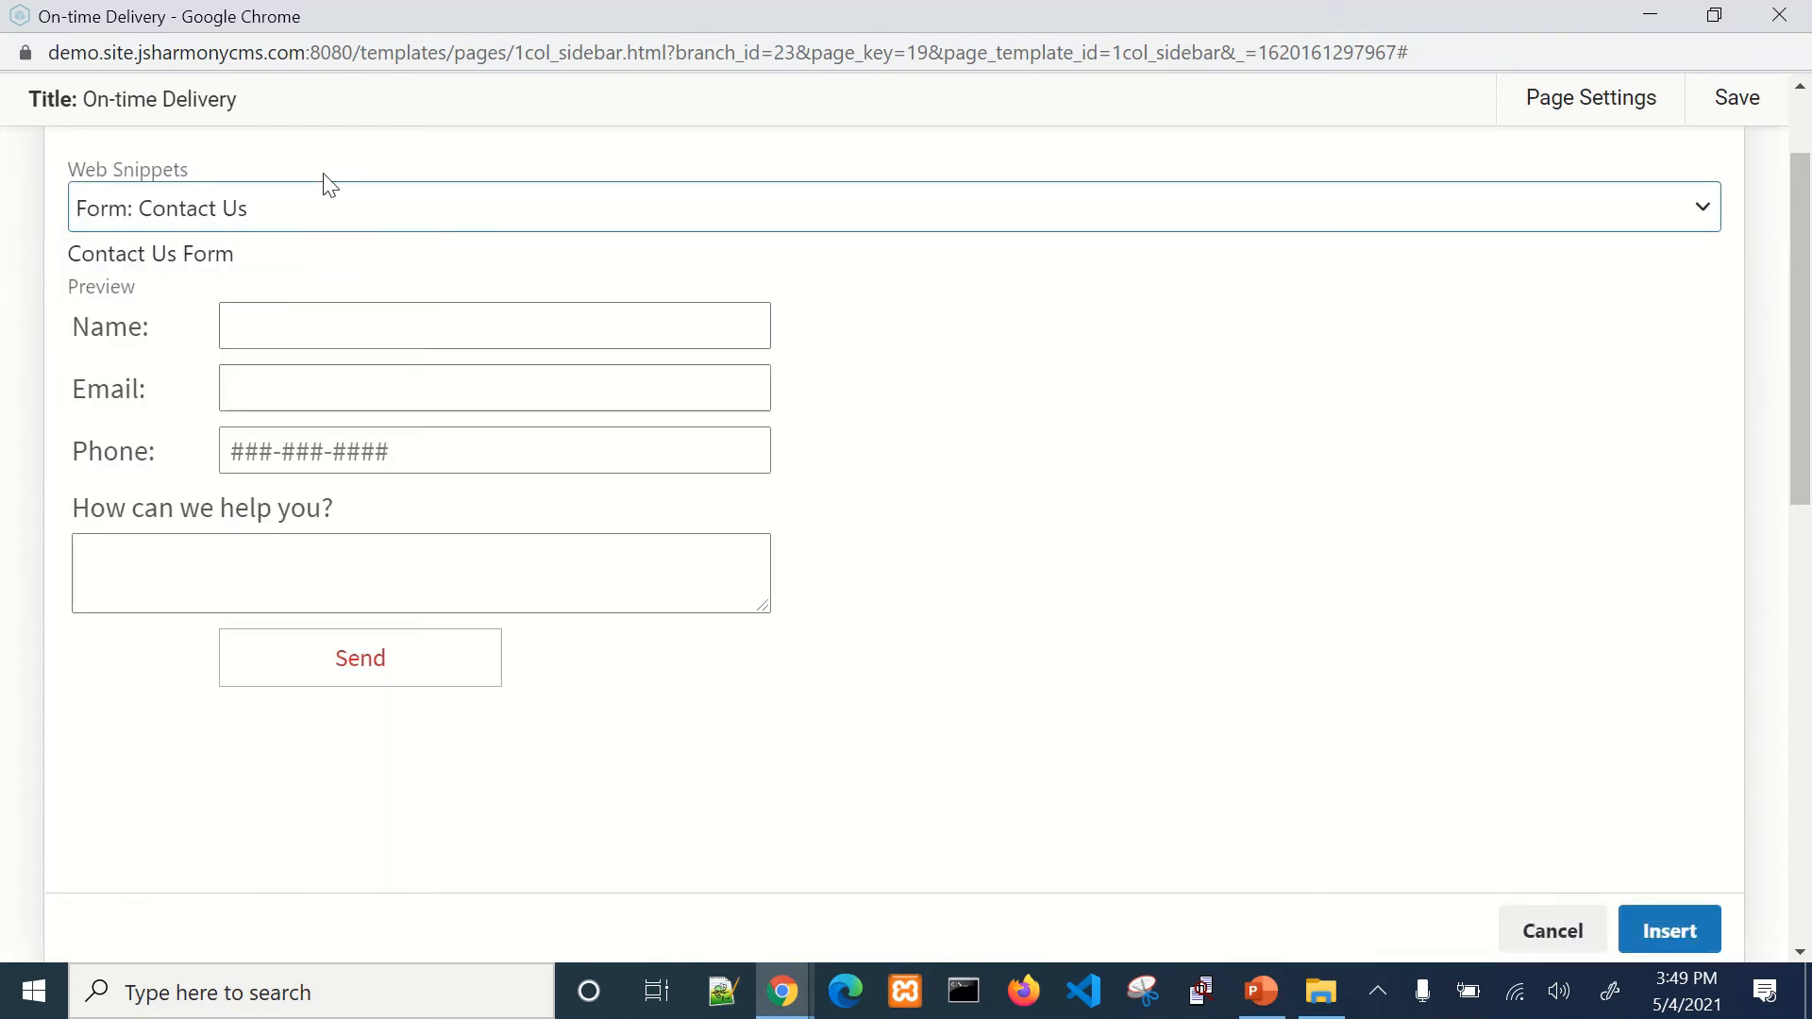
{"action": "left_click", "coordinate": [176, 228]}
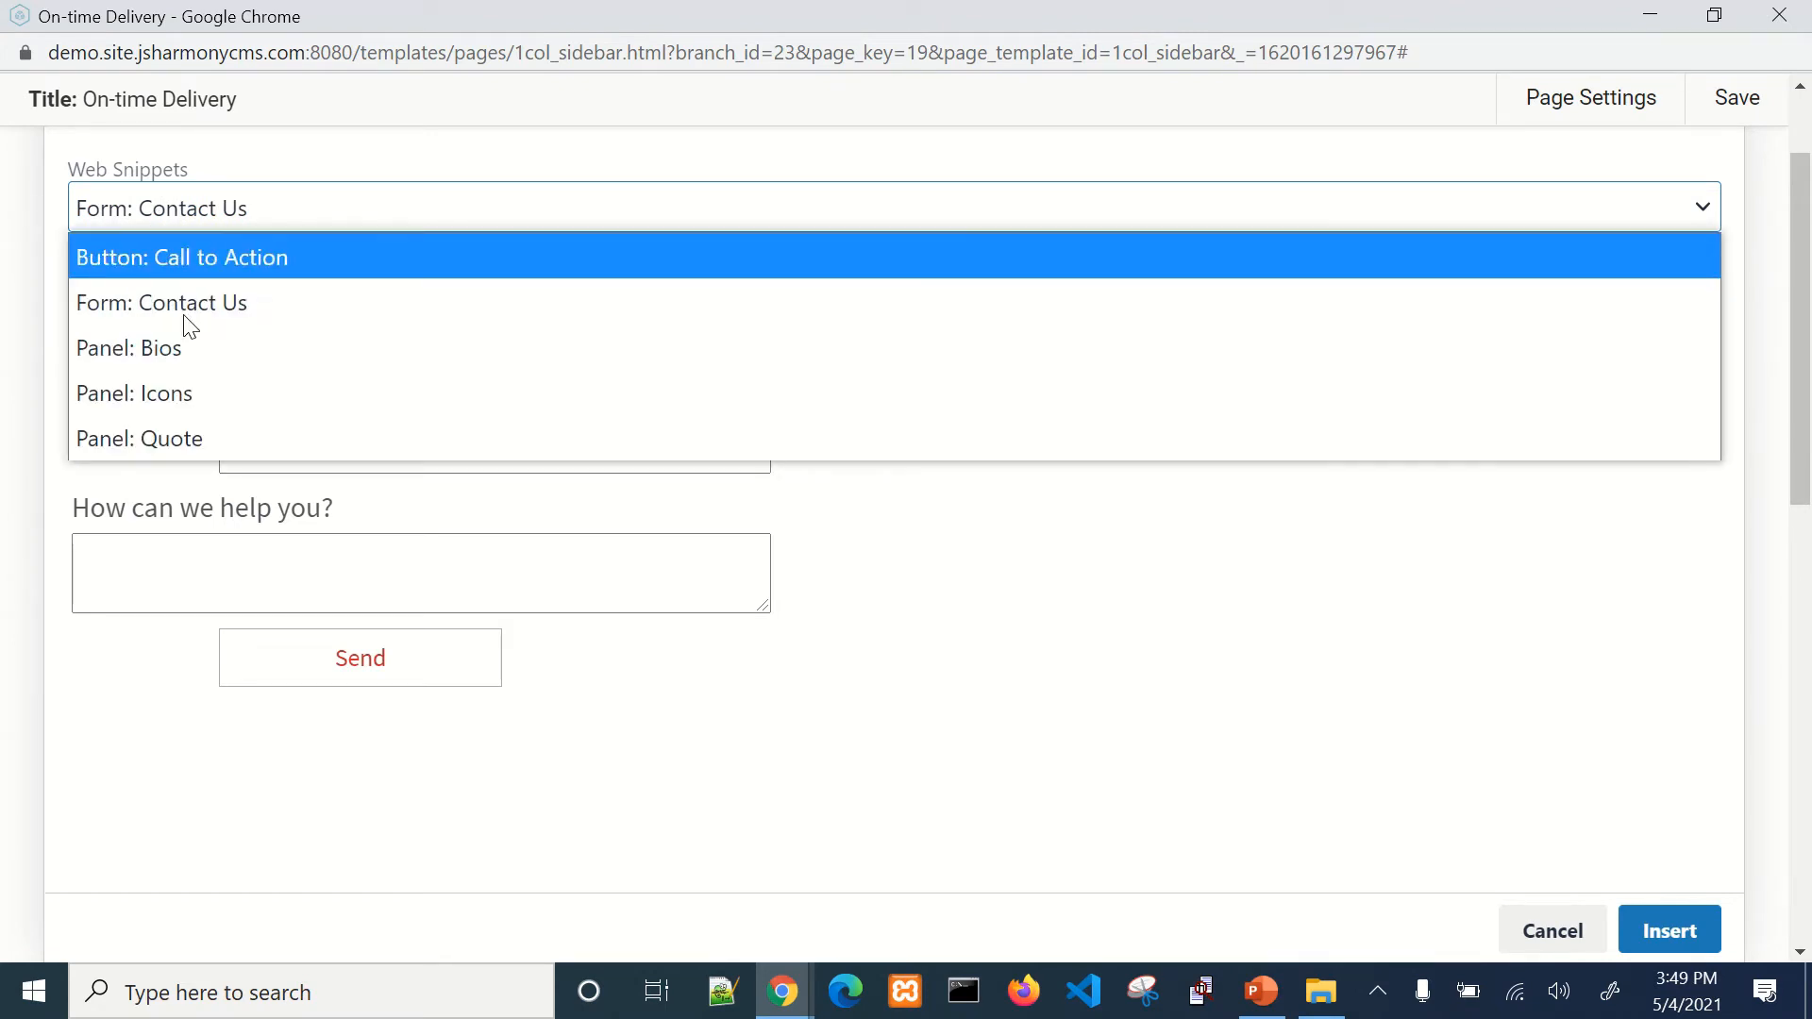
{"action": "left_click", "coordinate": [217, 421]}
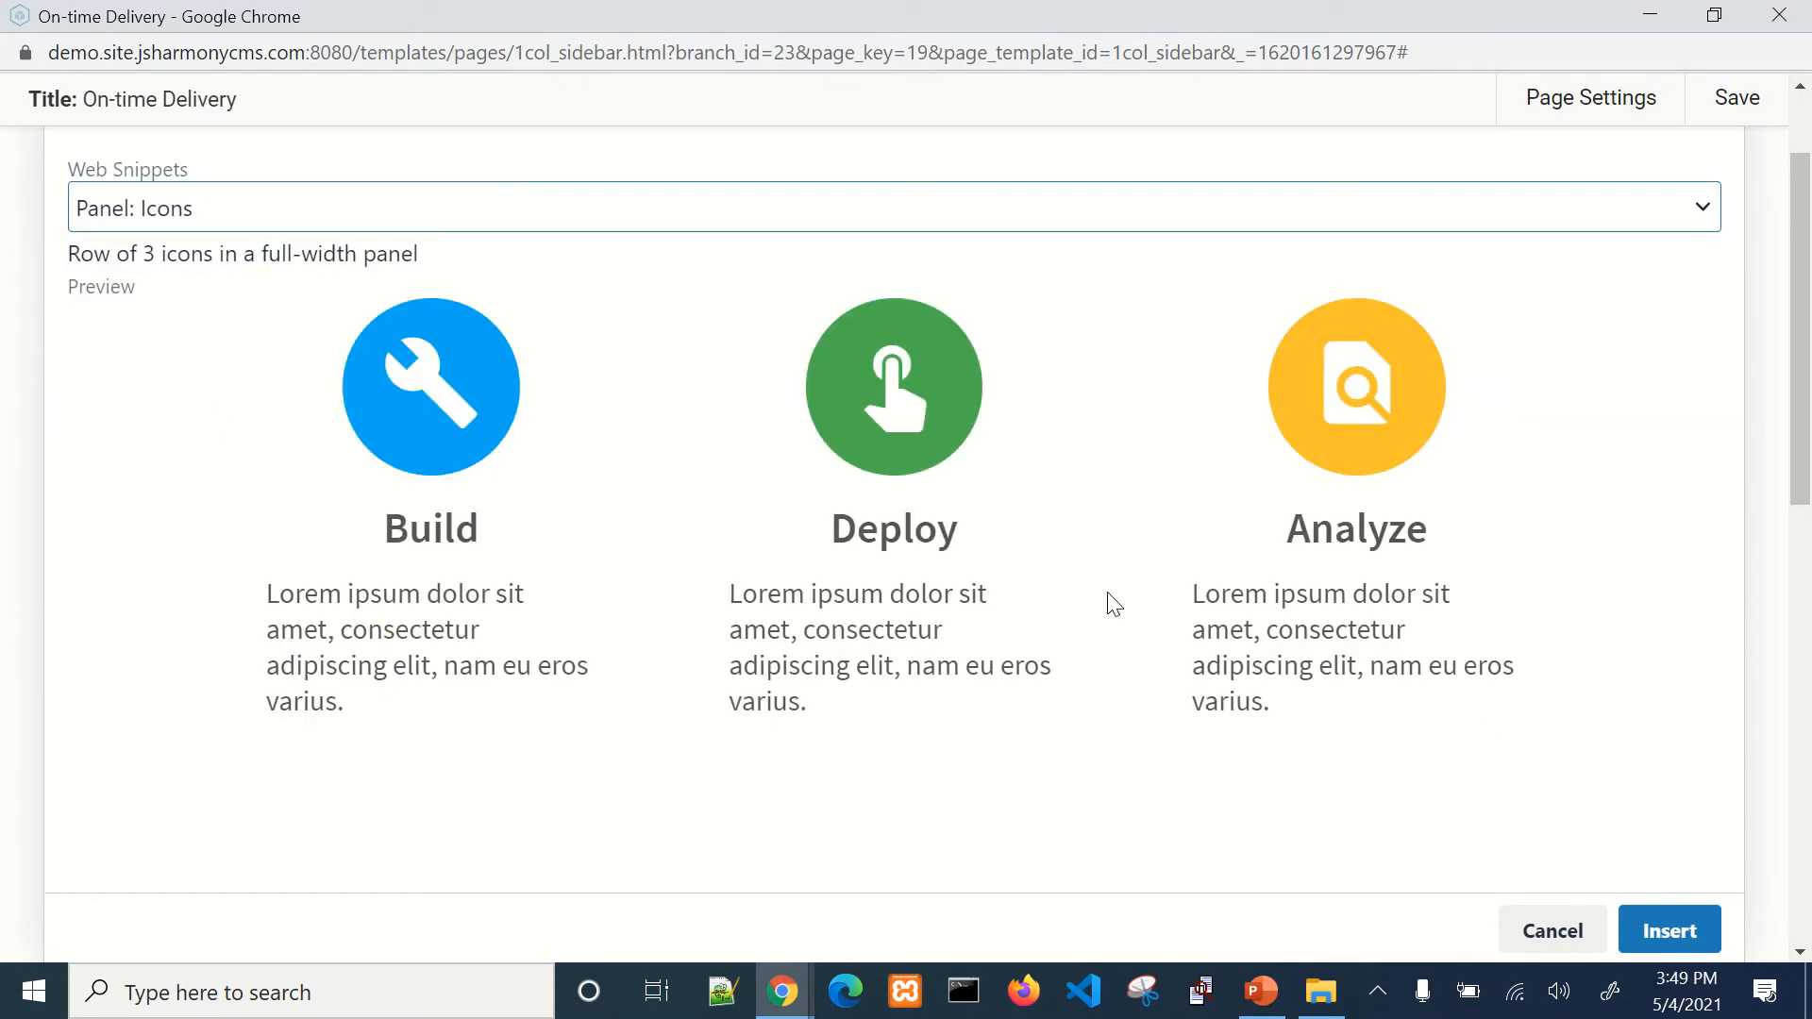
{"action": "left_click", "coordinate": [1668, 932]}
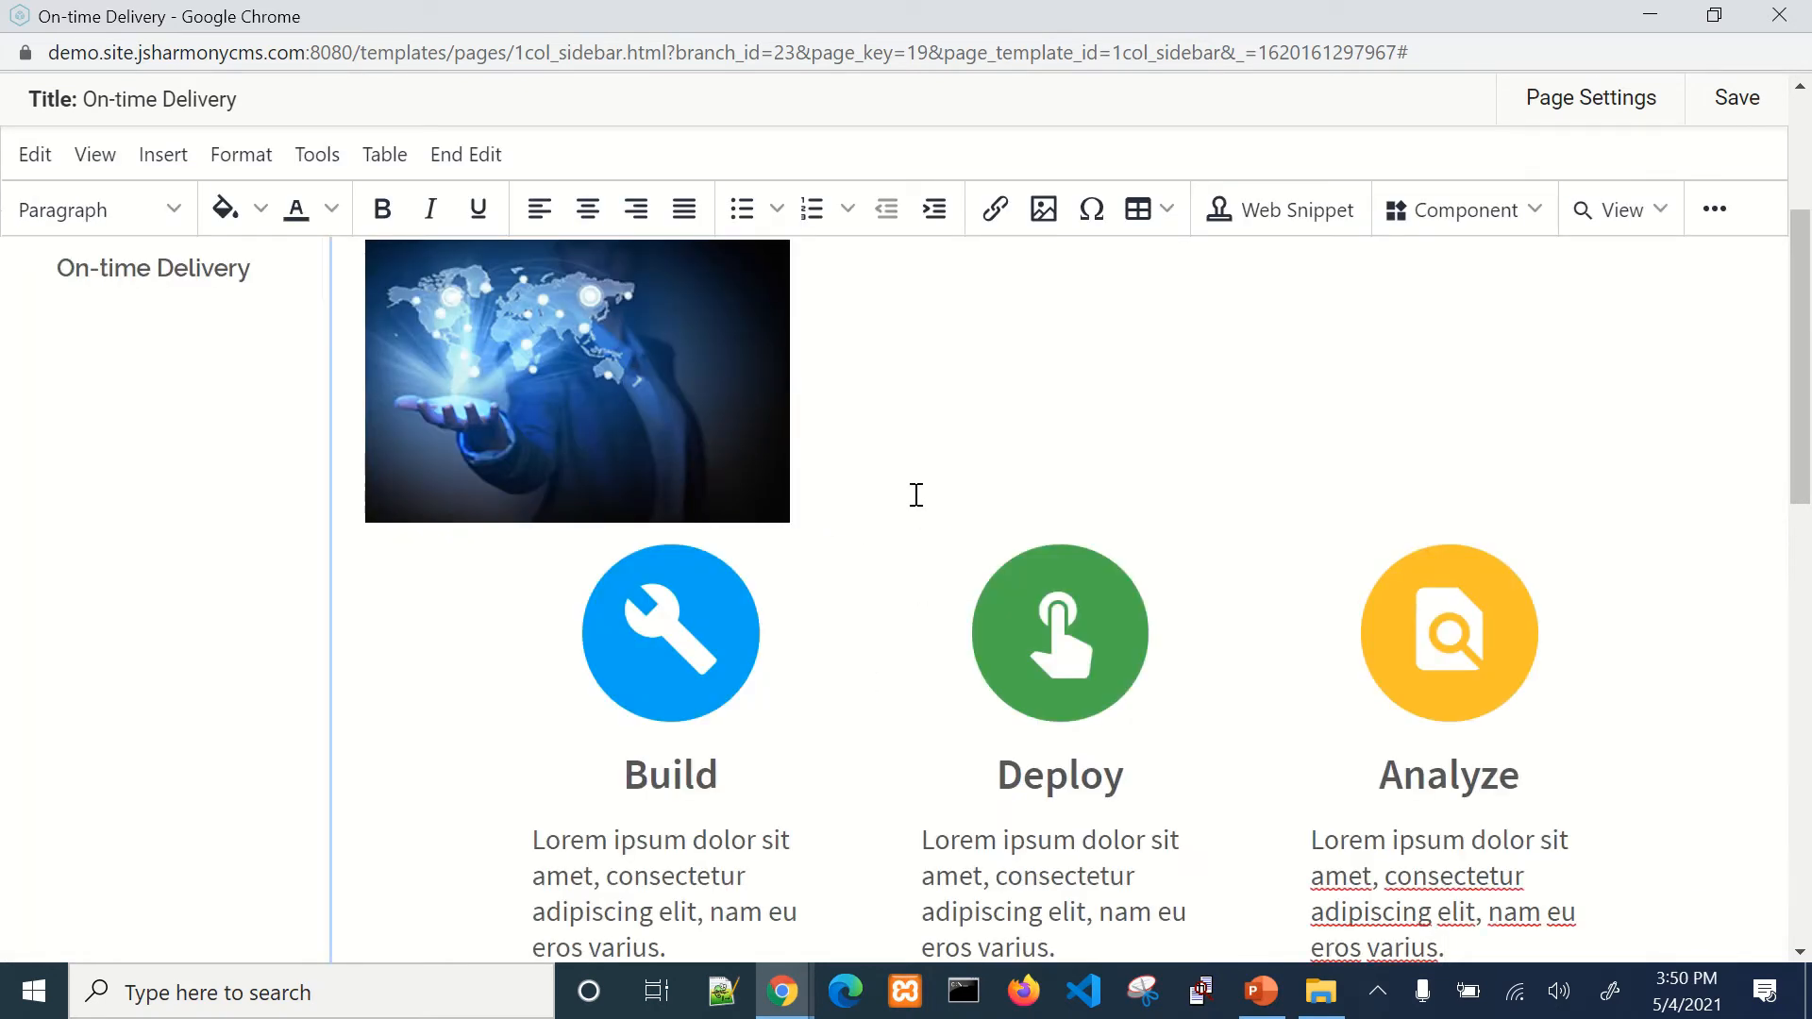
{"action": "key", "text": "Return"}
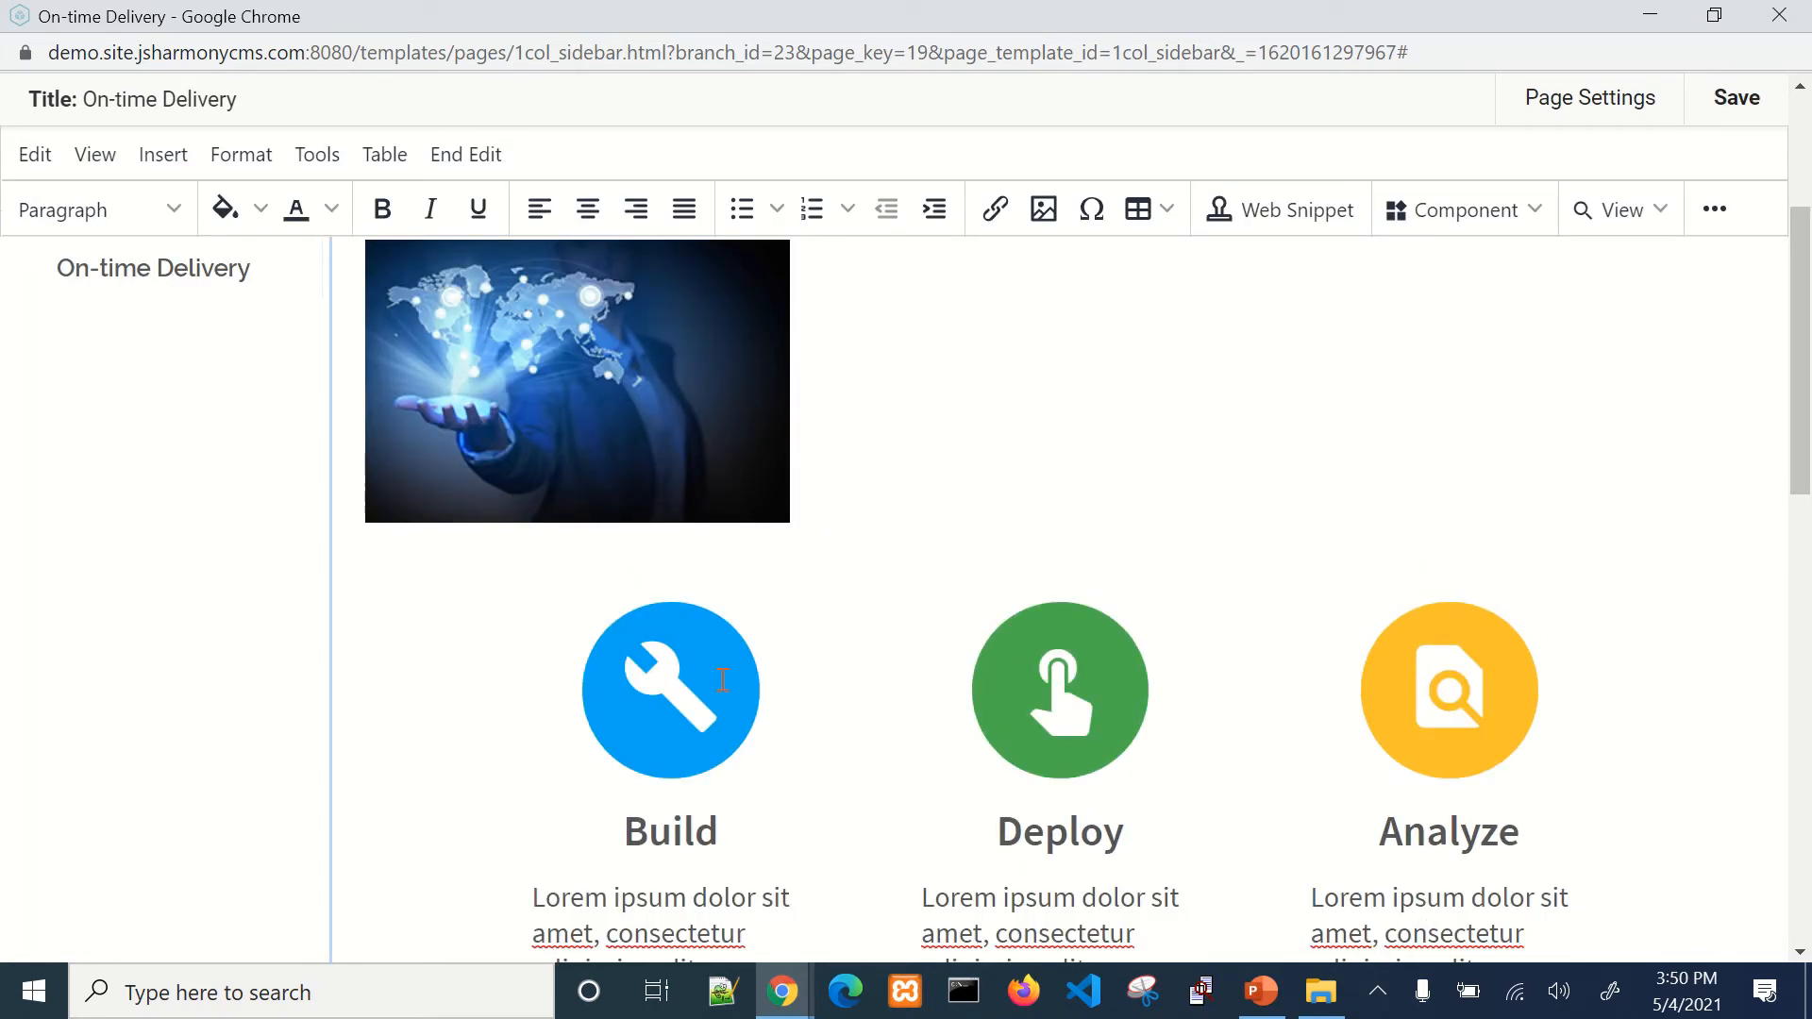
Step: Replace the hand icon in the green Deploy circle with the airplane symbol from Material Icons
{"action": "left_click", "coordinate": [1089, 686]}
{"action": "scroll", "coordinate": [1090, 686], "scroll_direction": "down", "scroll_amount": 3}
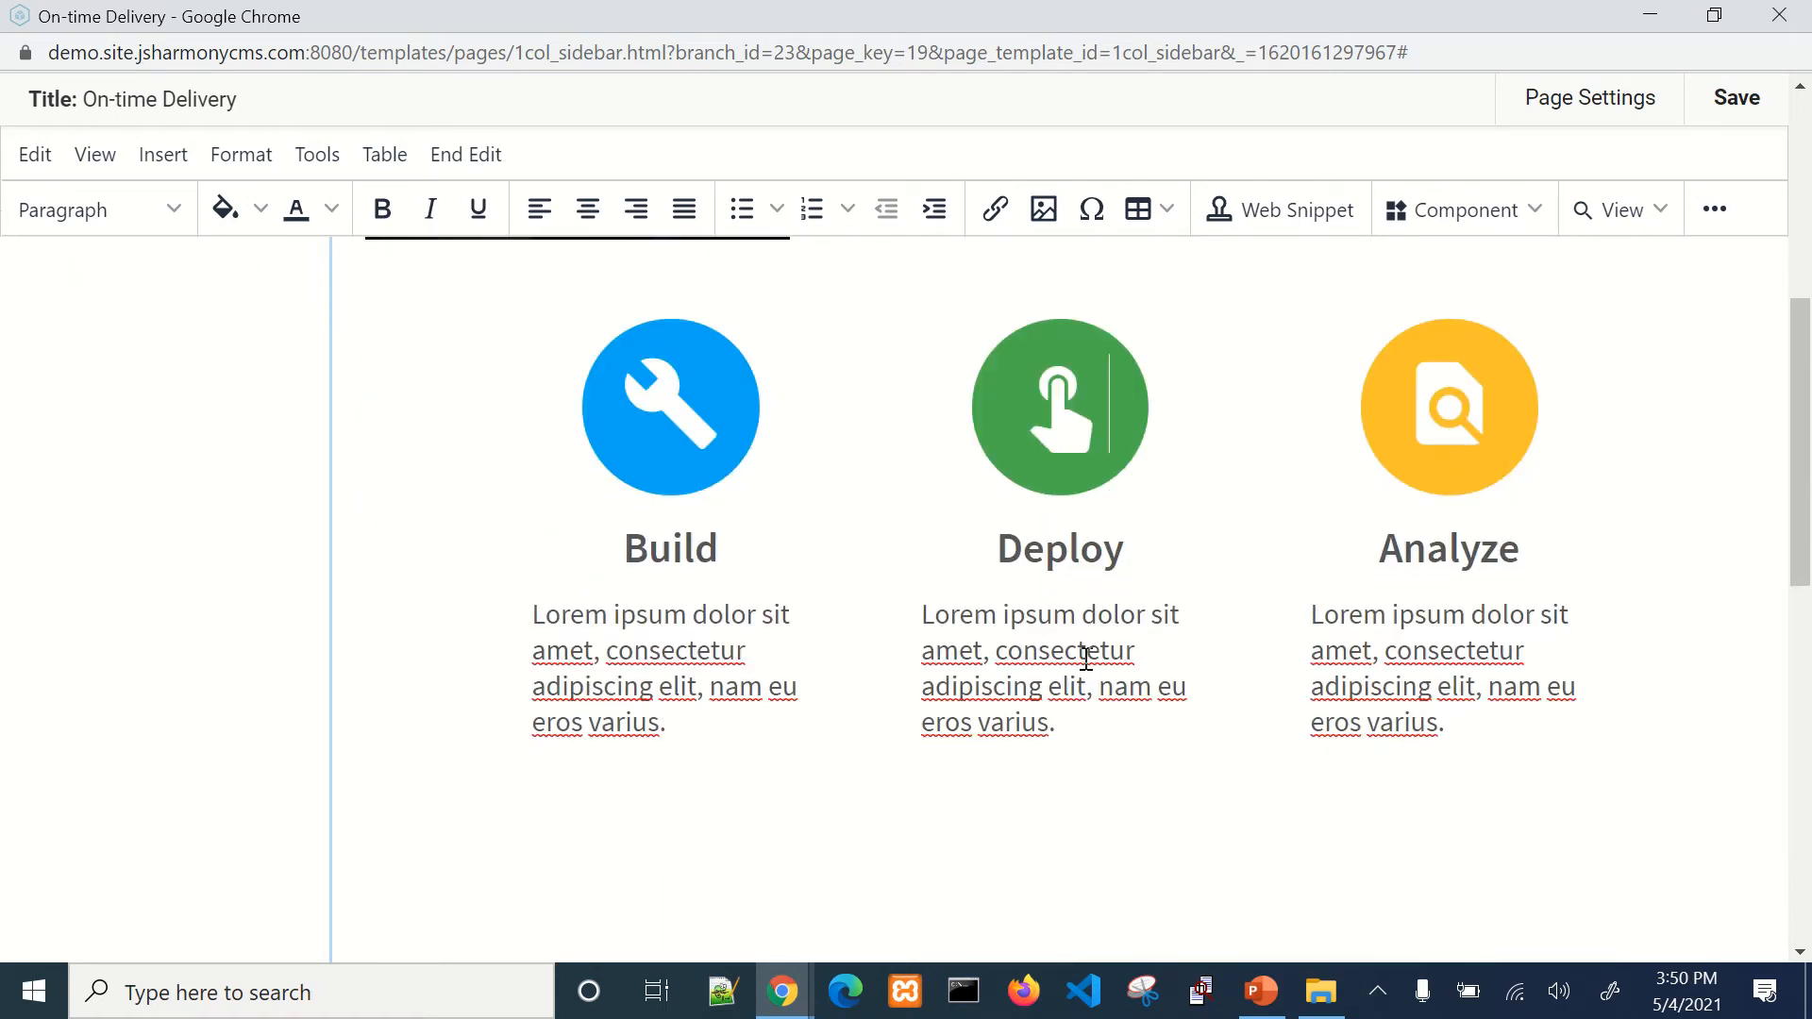
{"action": "key", "text": "BackSpace"}
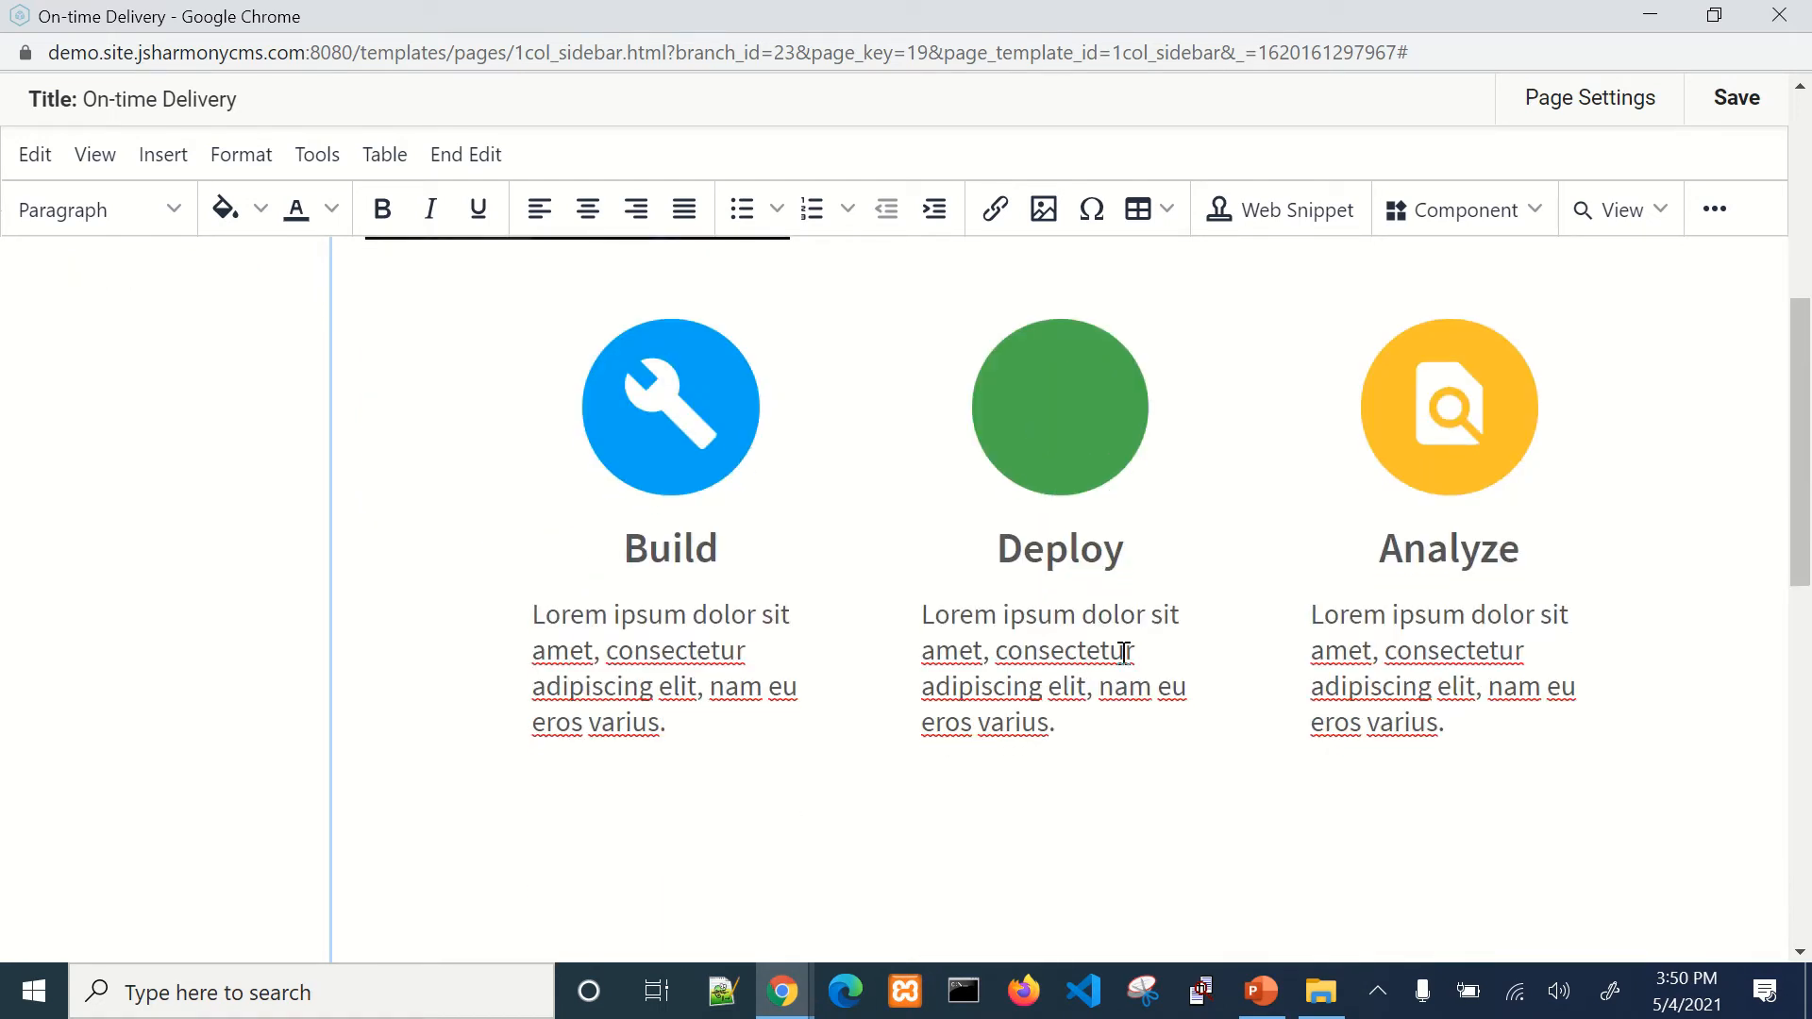
{"action": "left_click", "coordinate": [1089, 223]}
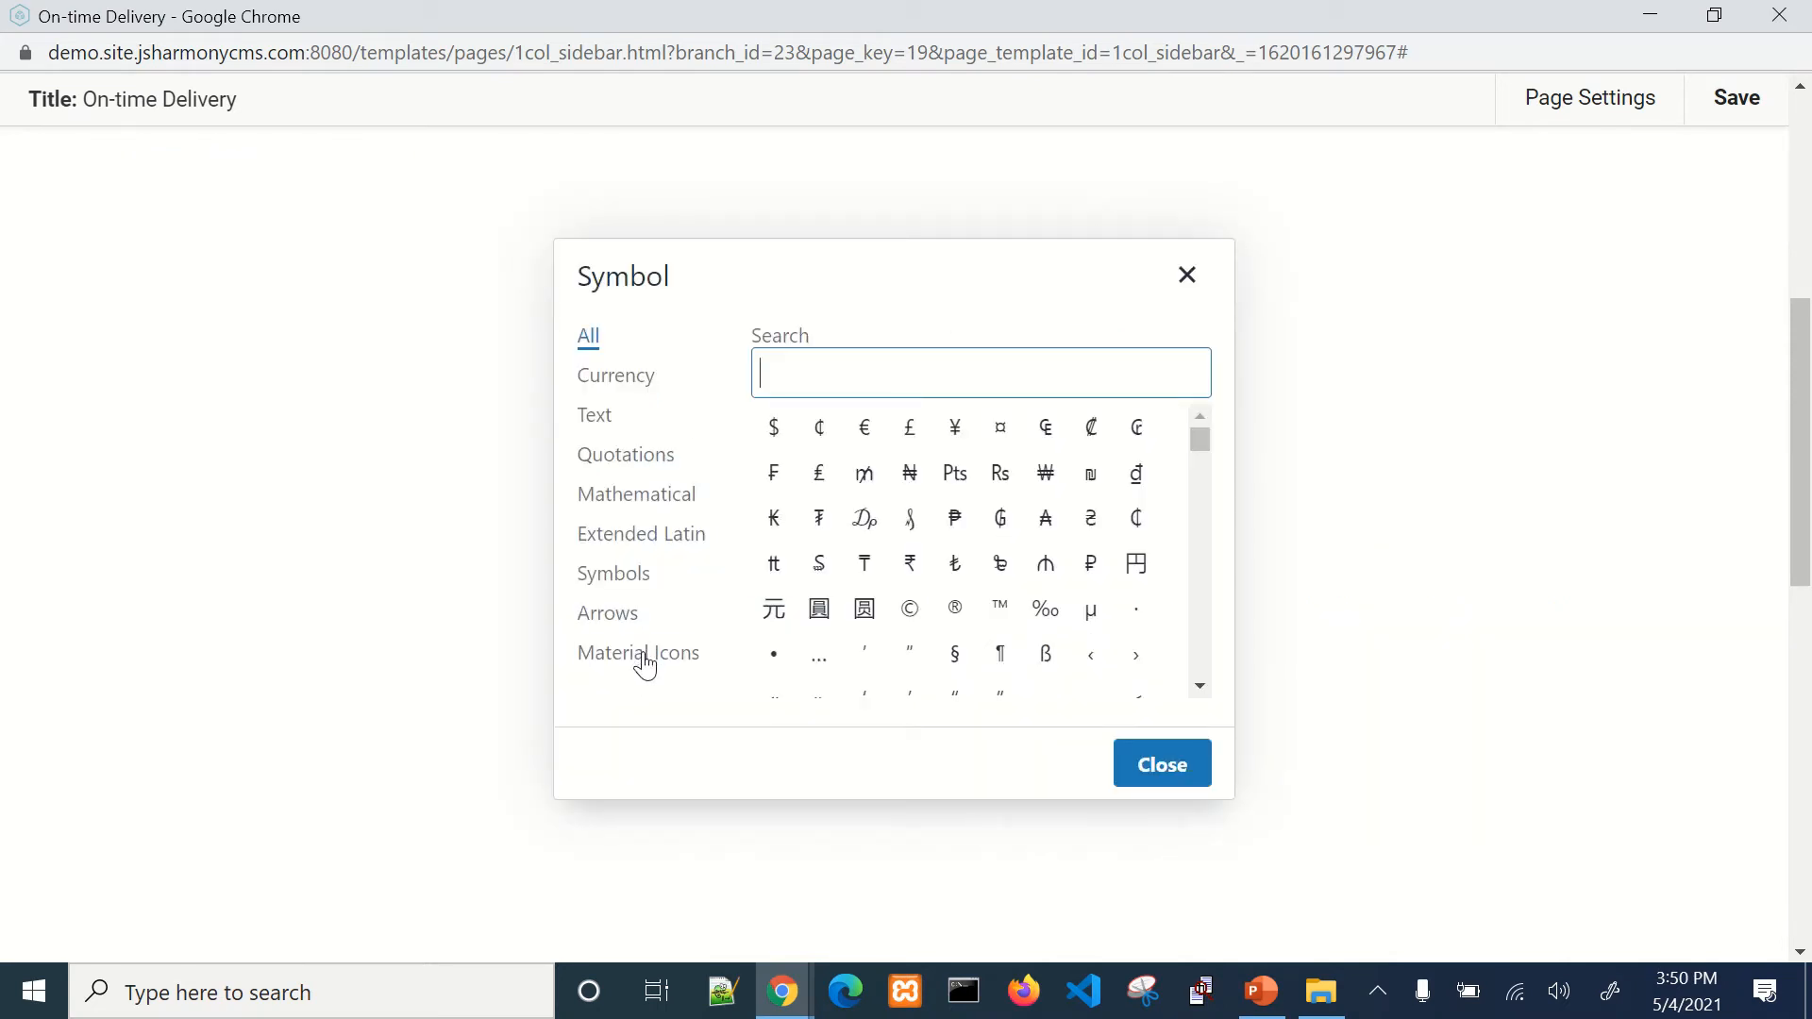
{"action": "left_click", "coordinate": [645, 665]}
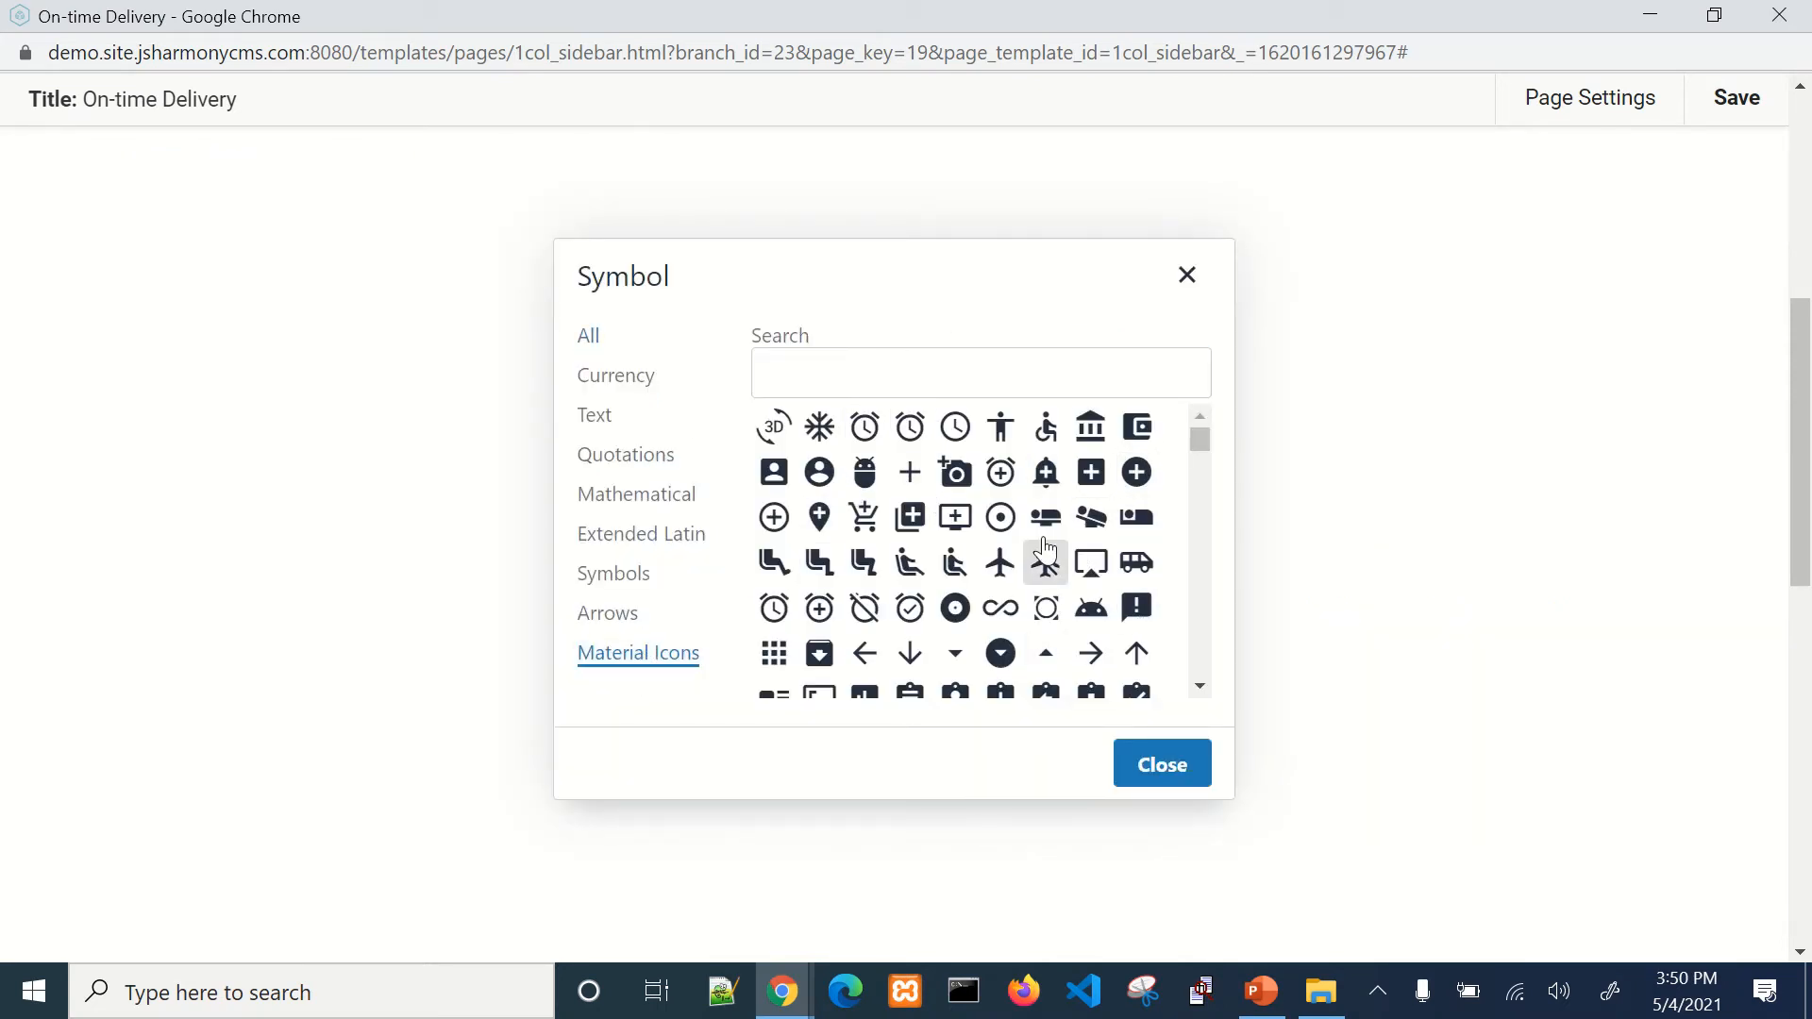
{"action": "left_click", "coordinate": [1000, 563]}
Step: Insert a Banner component on the empty line below the icon panel and select it to show its editing options
{"action": "left_click", "coordinate": [796, 841]}
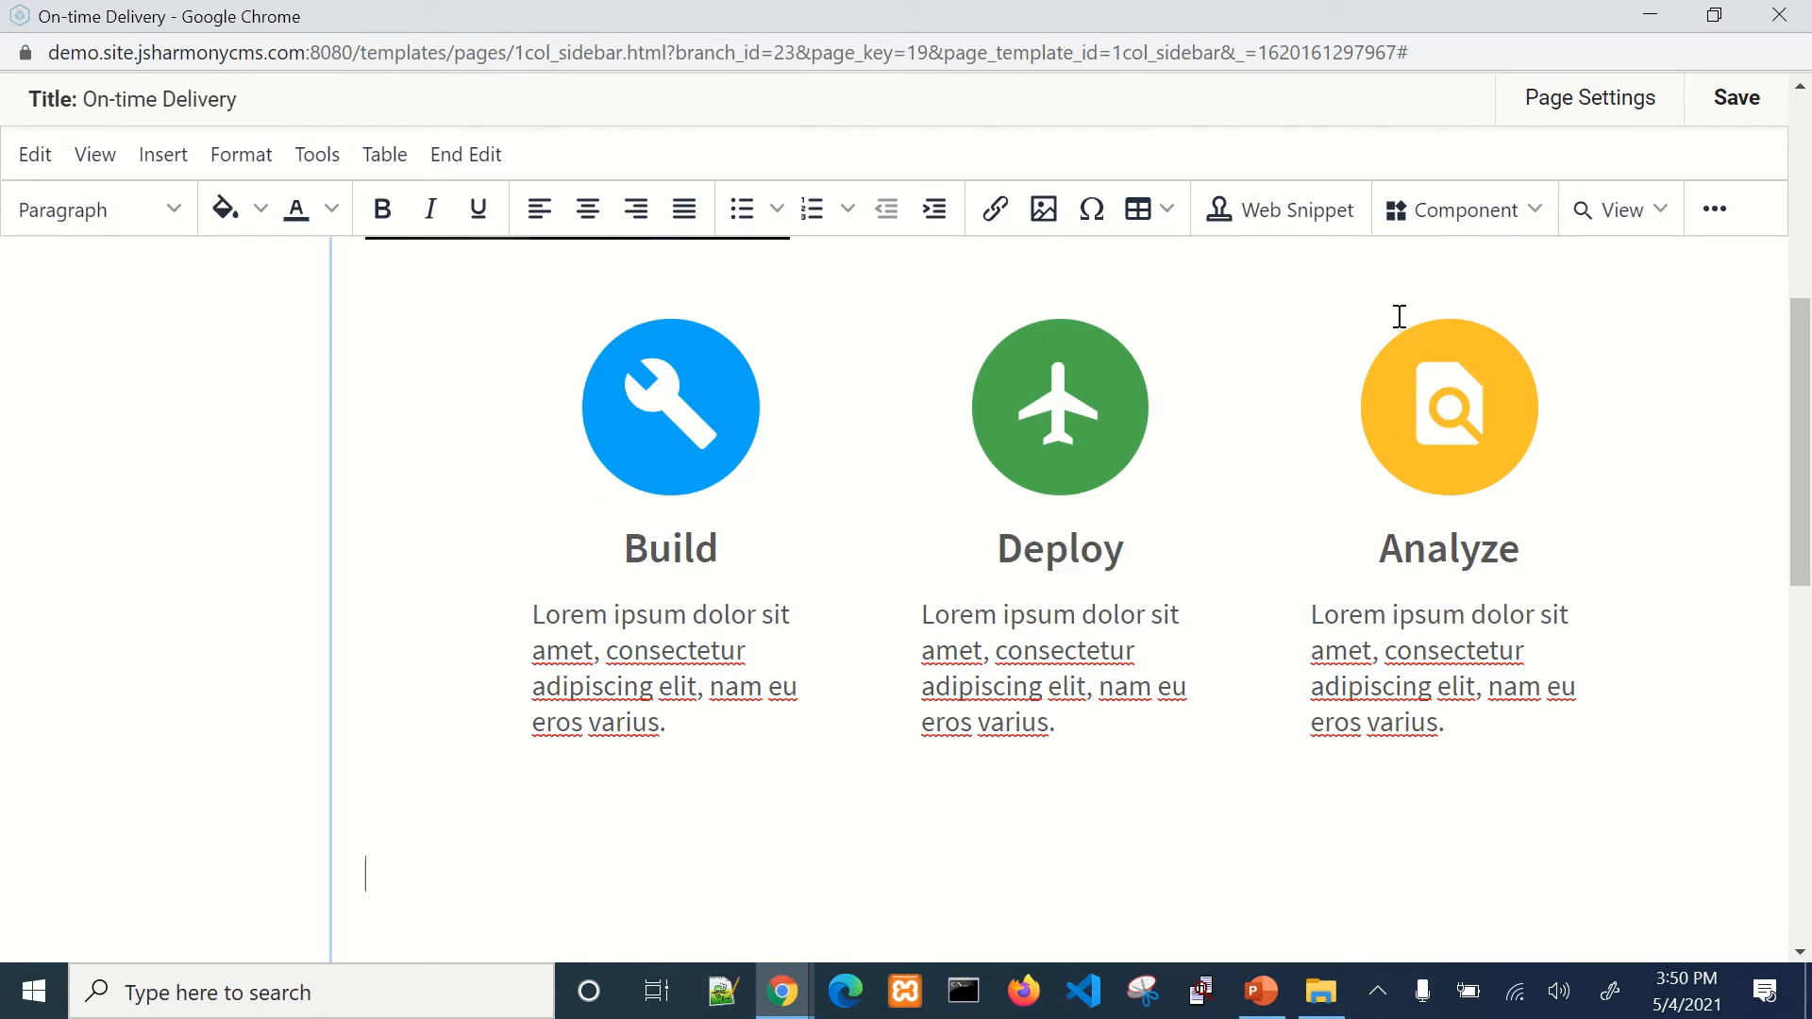
{"action": "left_click", "coordinate": [1427, 222]}
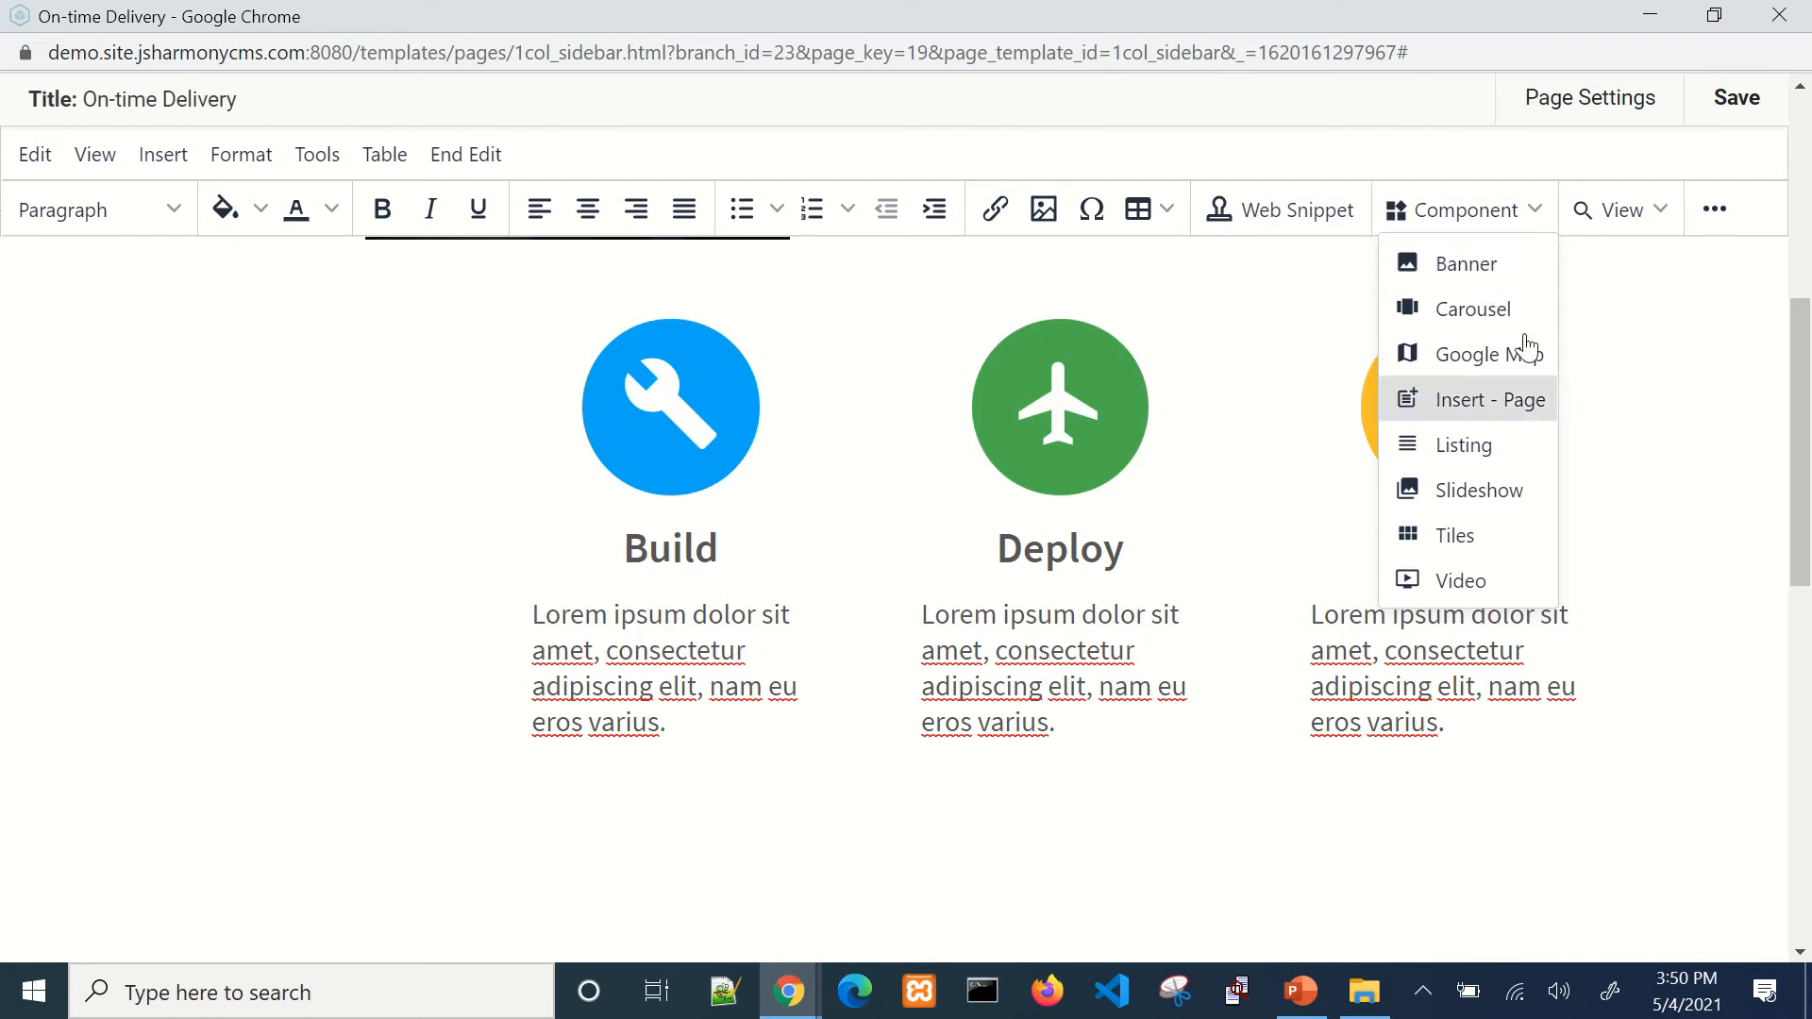
{"action": "left_click", "coordinate": [1479, 280]}
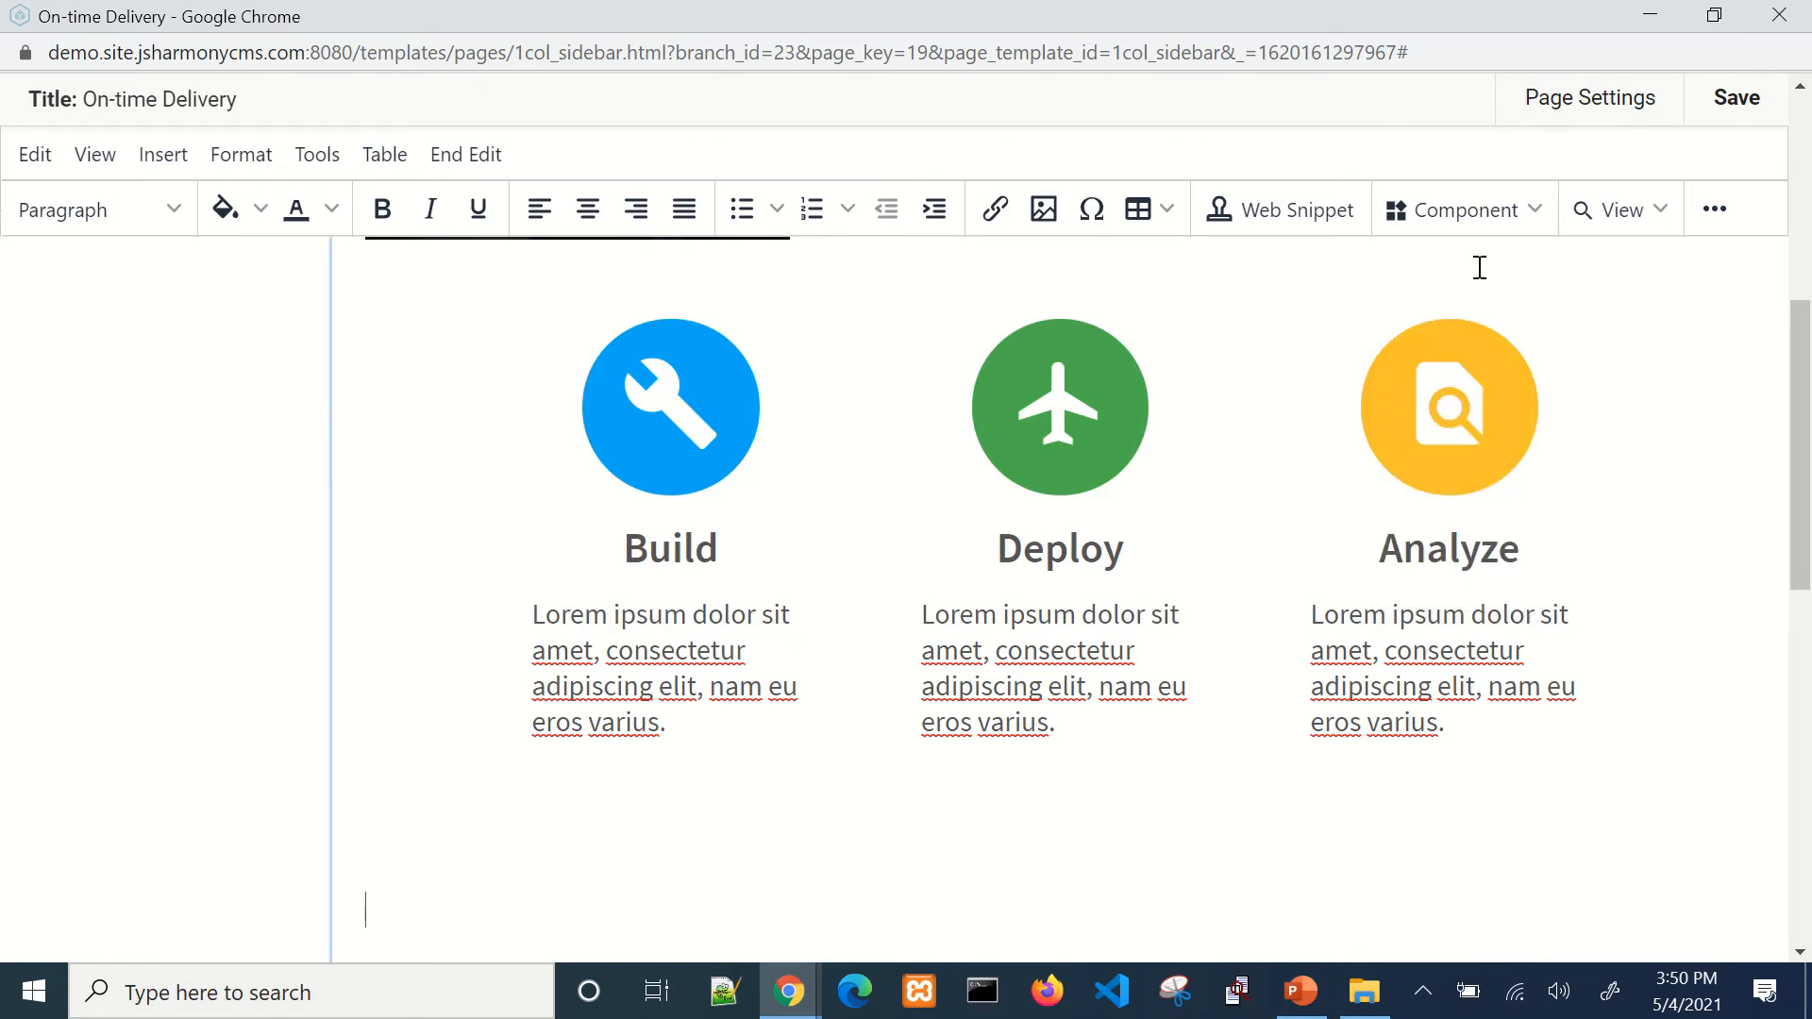
{"action": "left_click", "coordinate": [335, 791]}
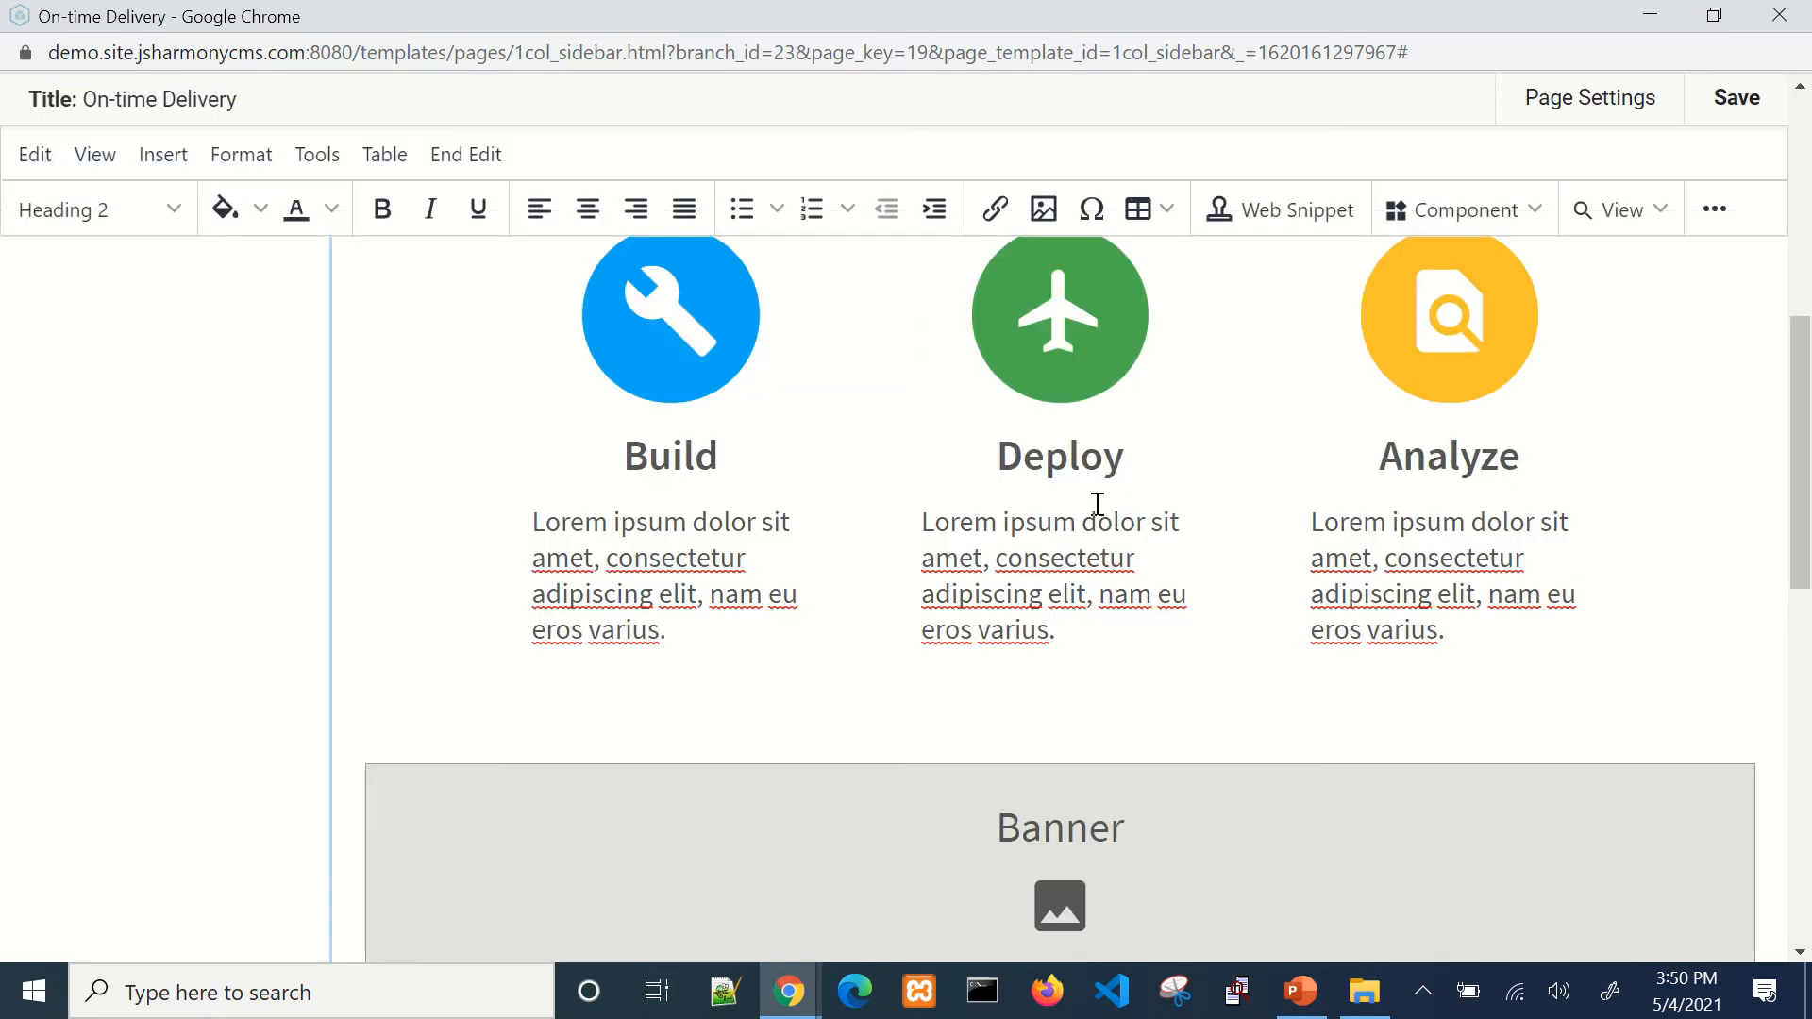
{"action": "left_click", "coordinate": [983, 724]}
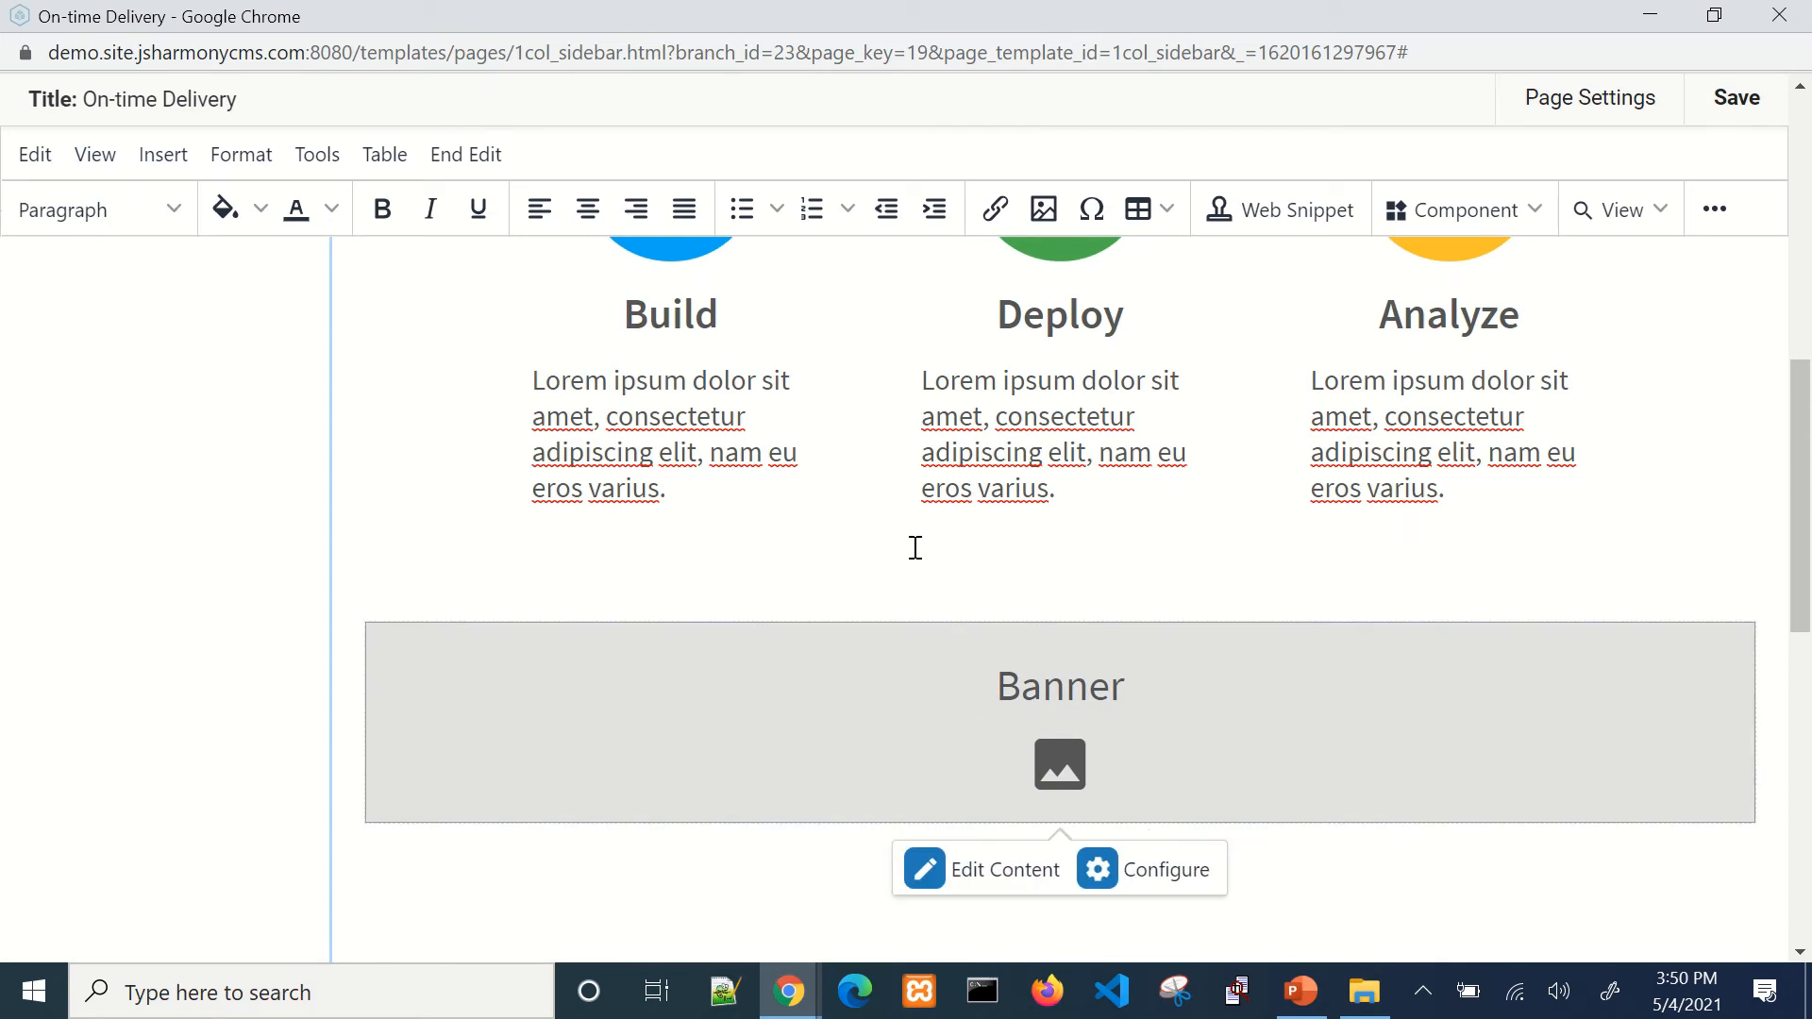
{"action": "left_click", "coordinate": [1038, 417]}
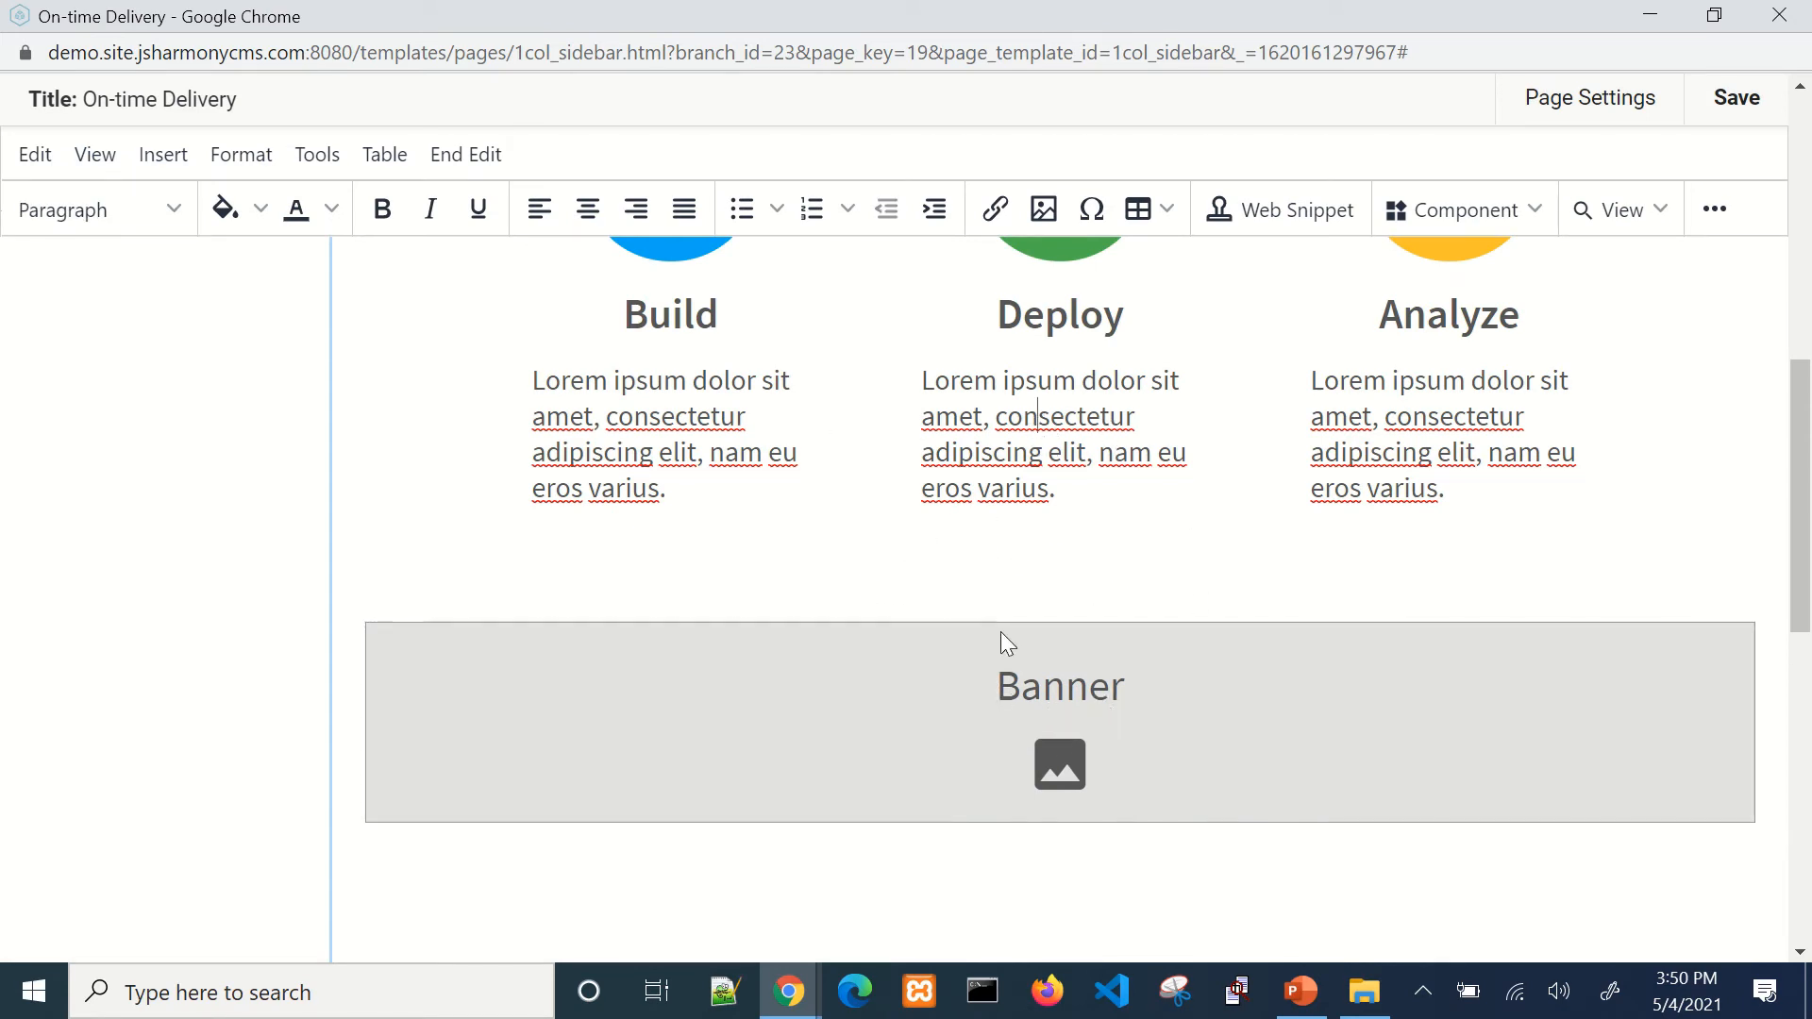
Step: Open the banner's content for editing and choose pages_services_globe.jpg as its image
{"action": "double_click", "coordinate": [1065, 692]}
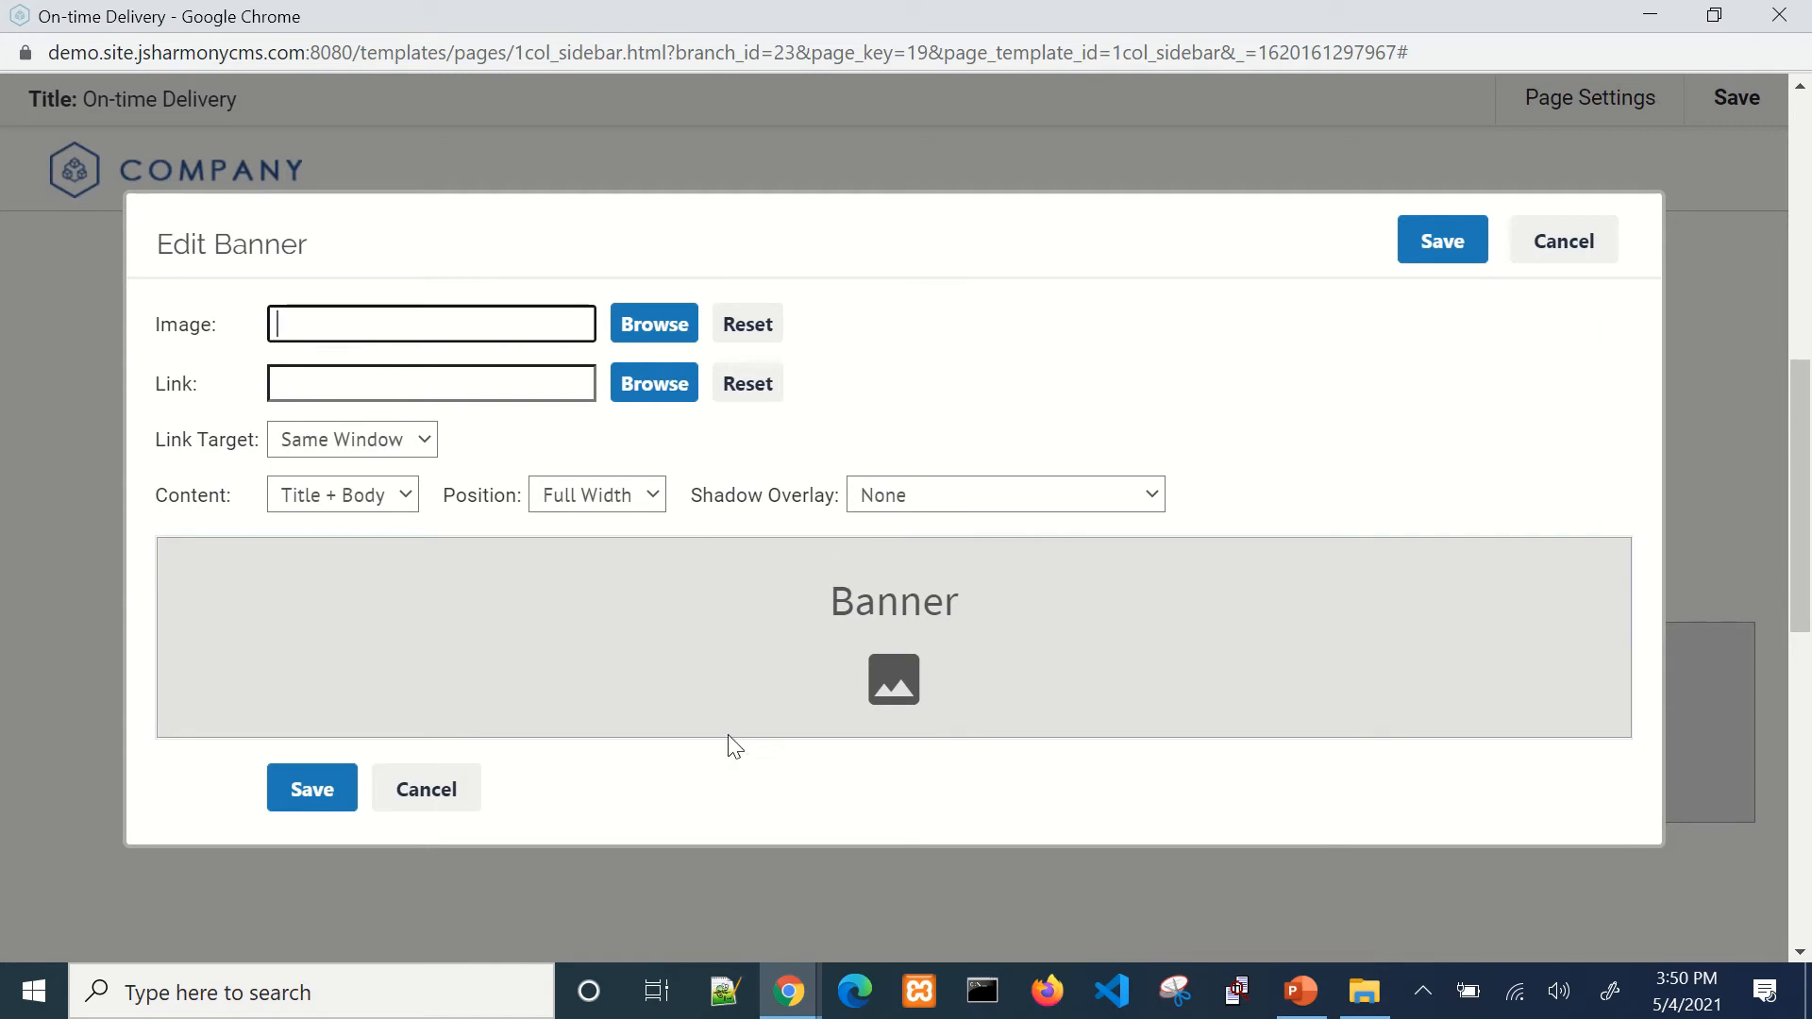
{"action": "left_click", "coordinate": [648, 345]}
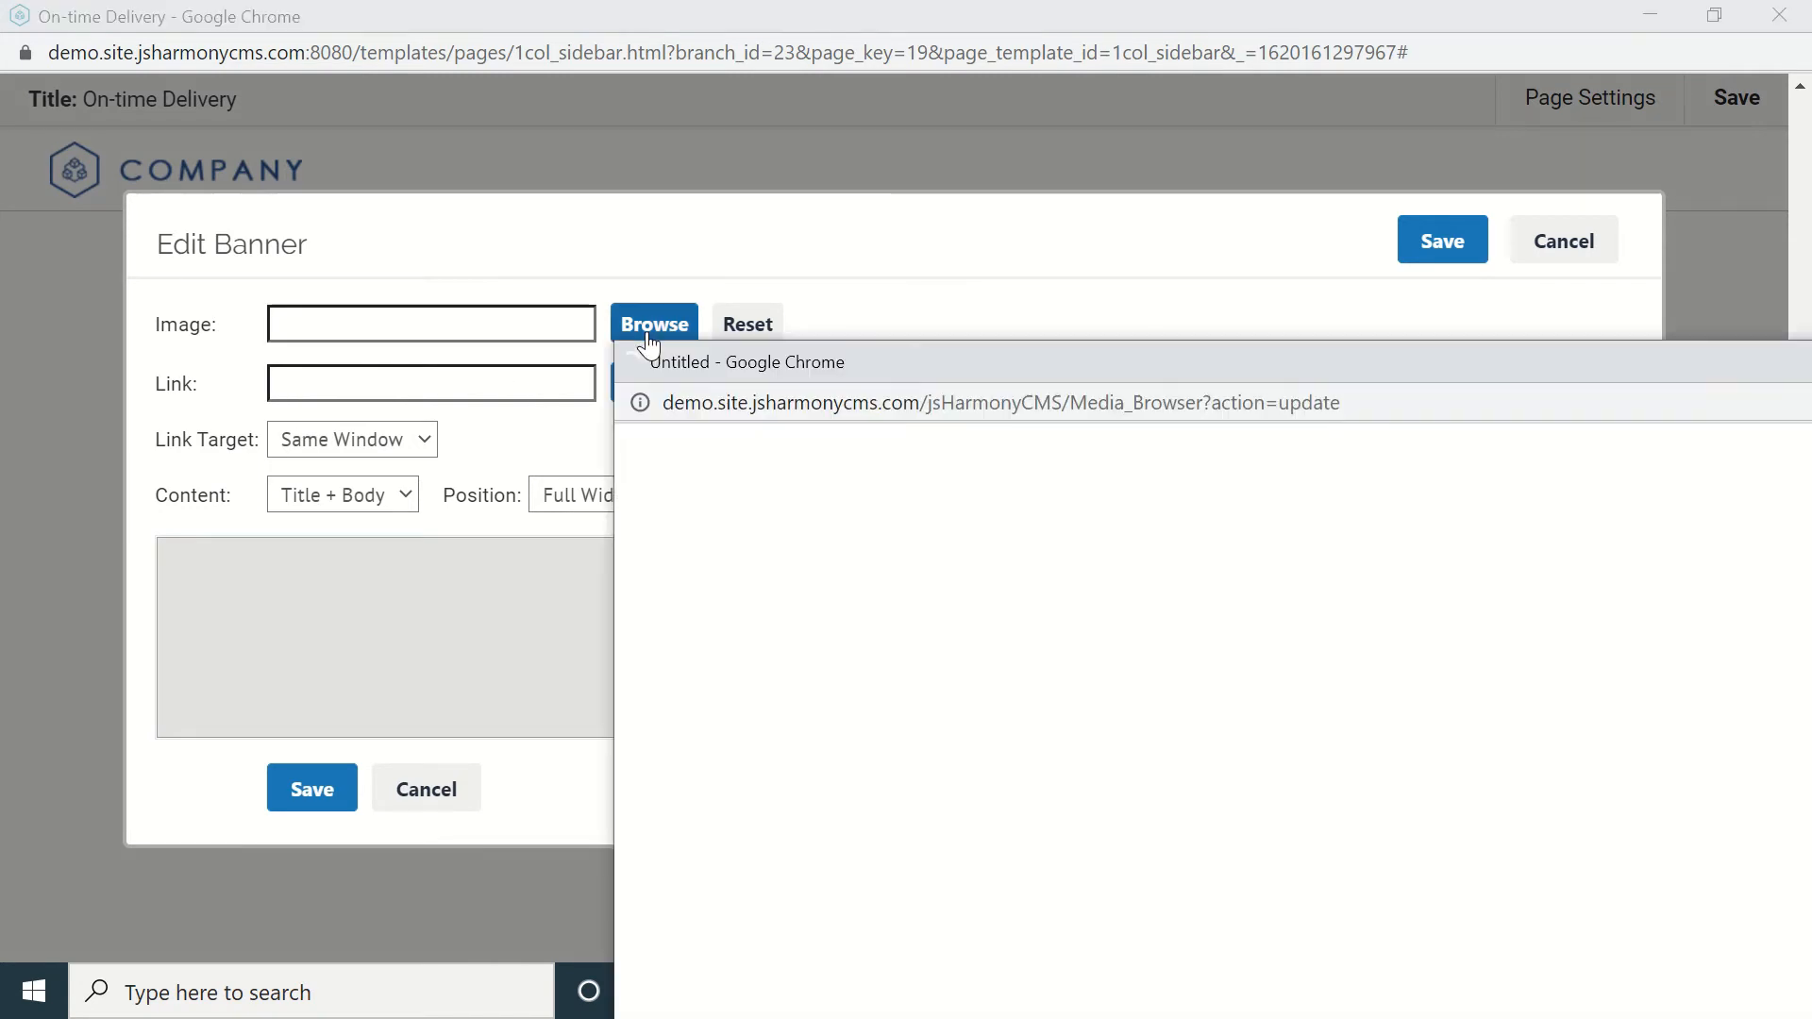
{"action": "left_click_drag", "start_coordinate": [878, 354], "coordinate": [671, 105]}
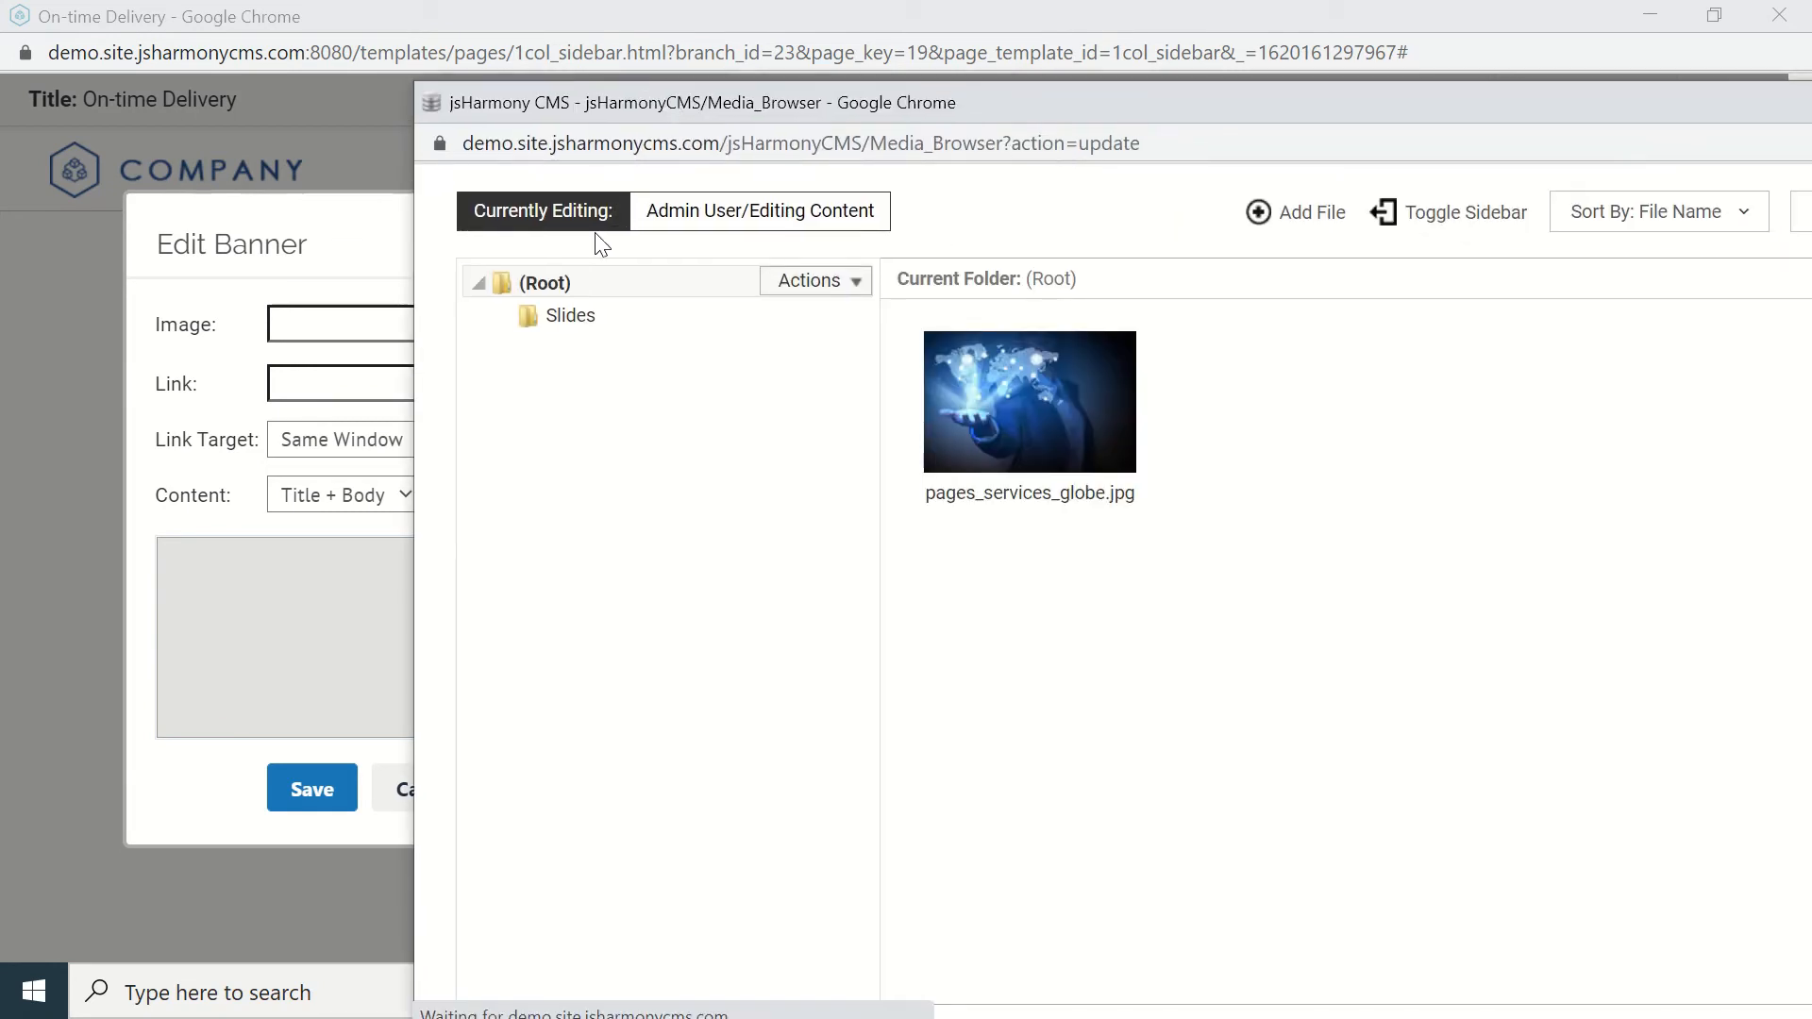
{"action": "double_click", "coordinate": [1057, 436]}
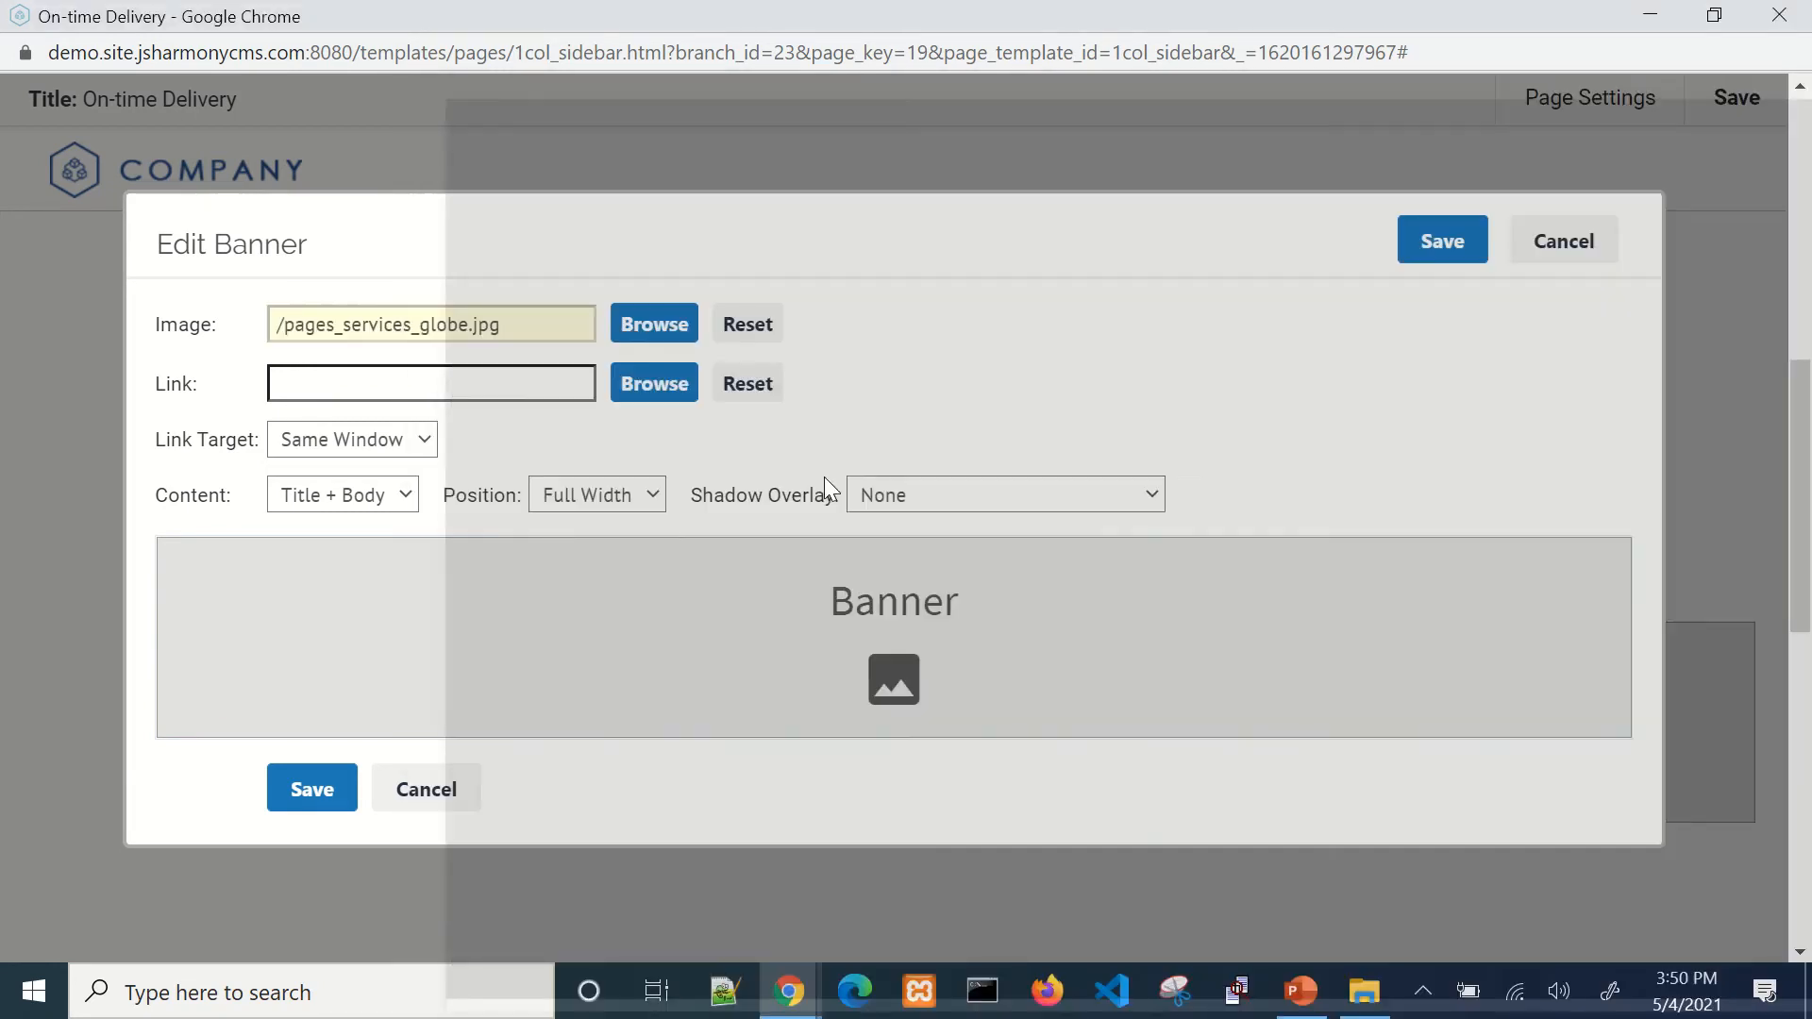
Step: Replace the banner's image with pages_home_banner.jpg from the Slides folder
{"action": "left_click", "coordinate": [671, 236]}
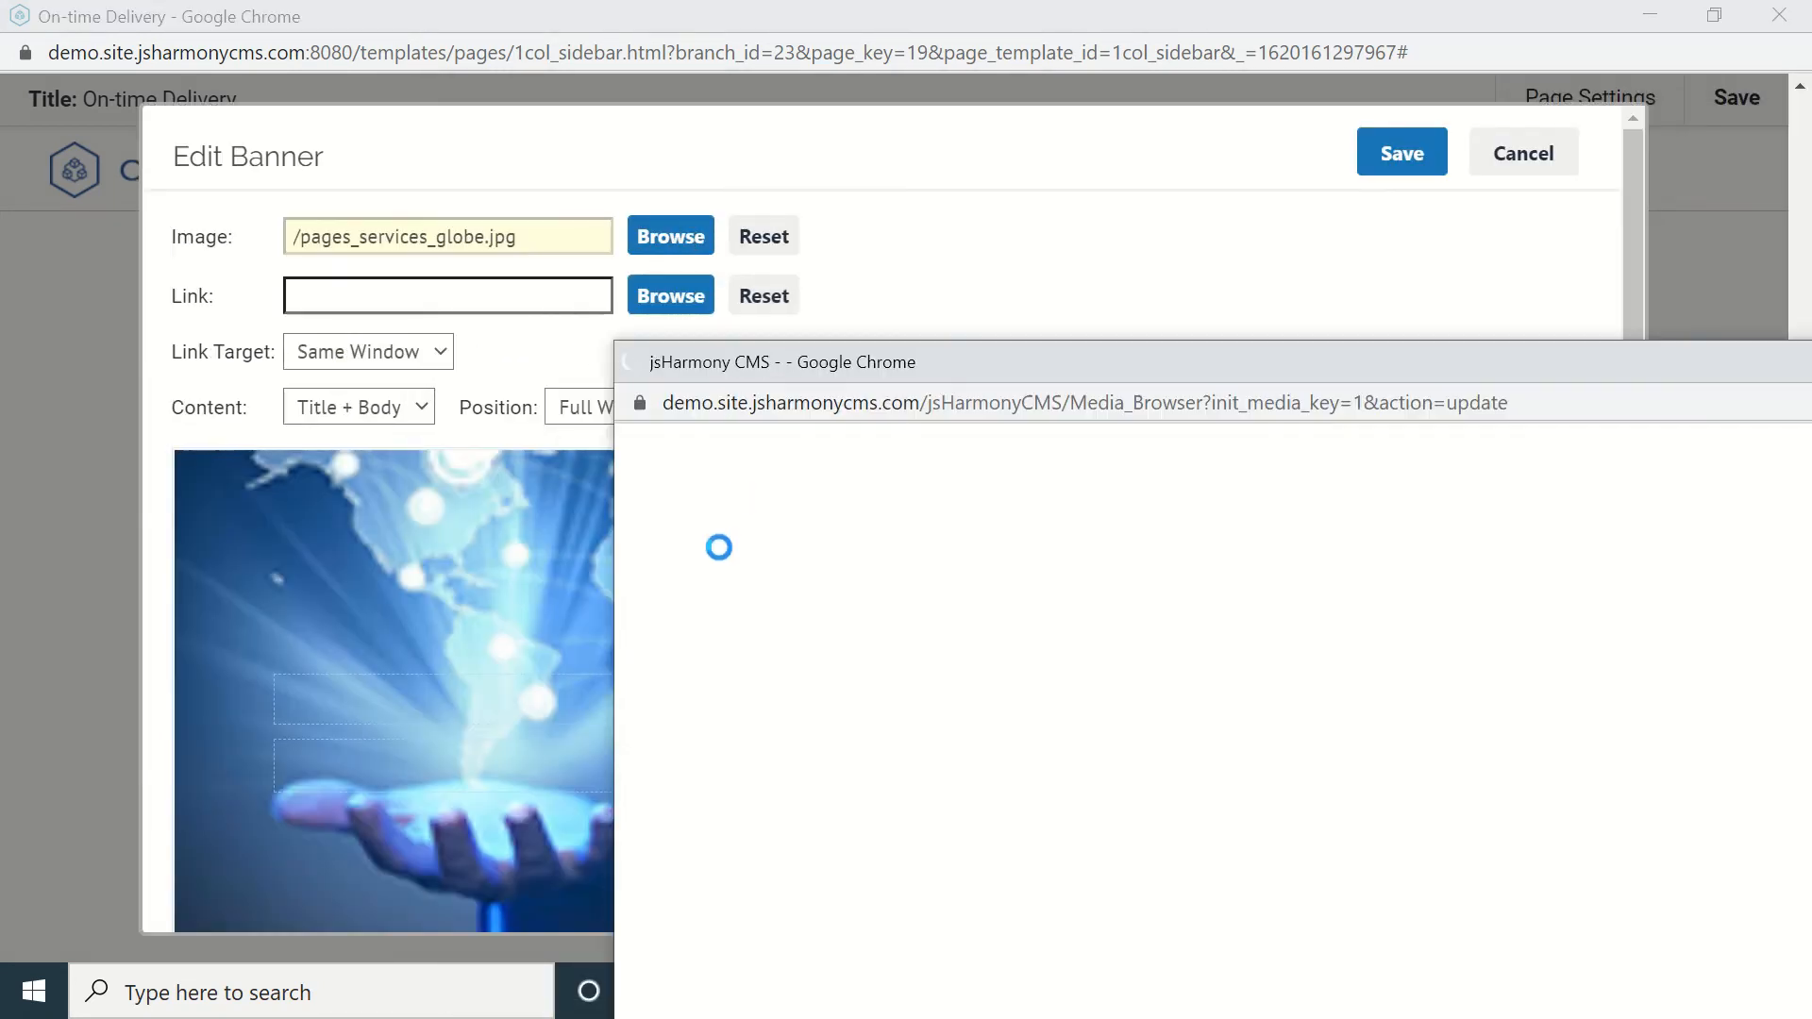
{"action": "left_click", "coordinate": [761, 575]}
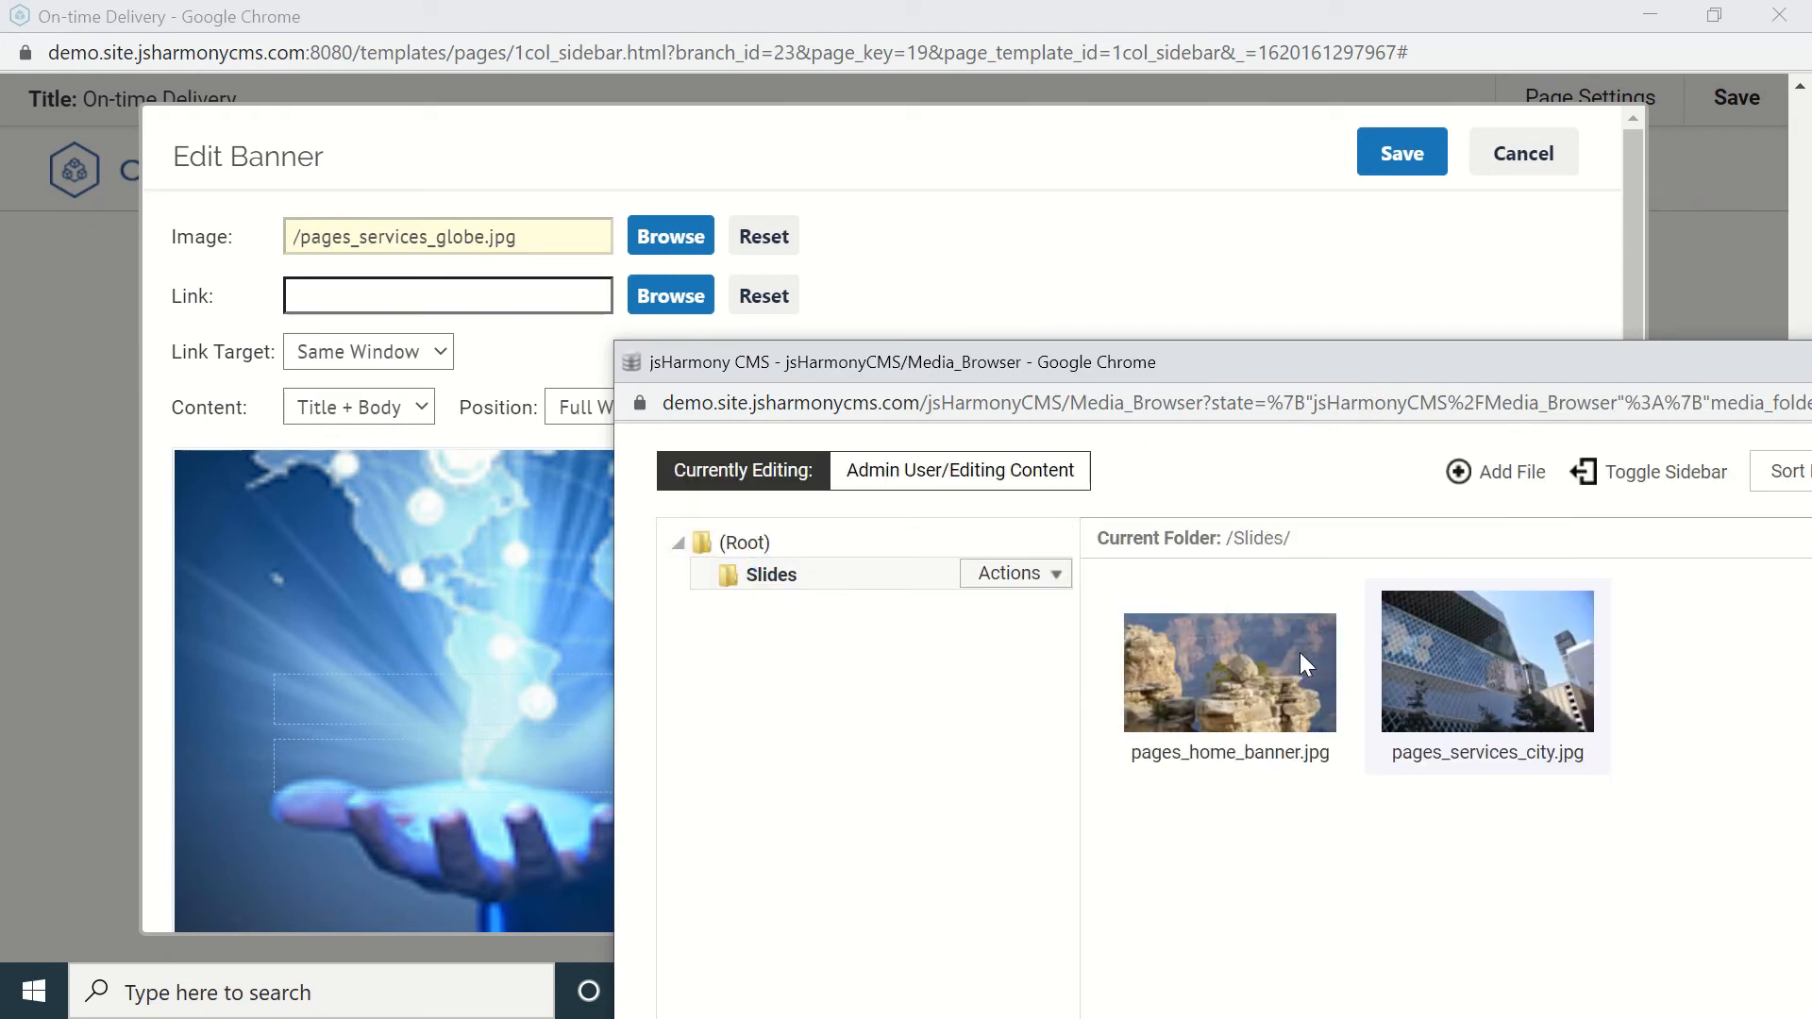
{"action": "double_click", "coordinate": [1236, 653]}
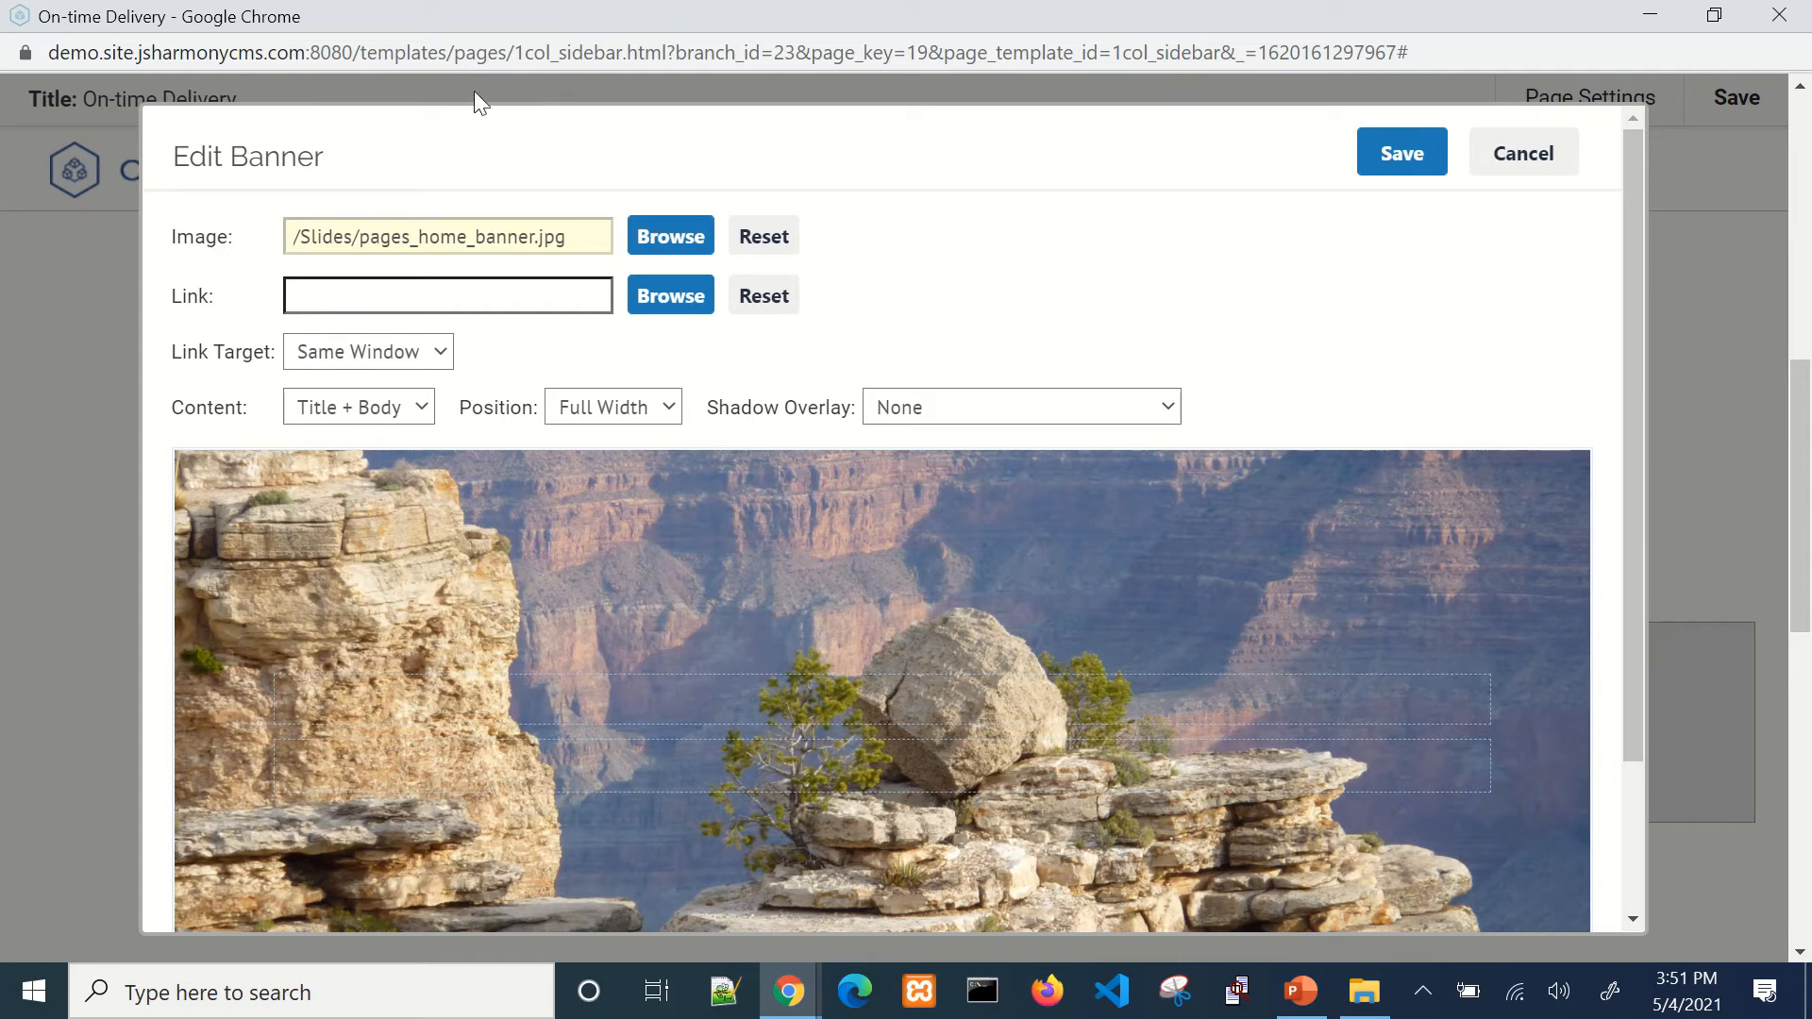
Step: Enter "Title" as the banner's heading and "Body" as the text below it
{"action": "left_click", "coordinate": [655, 690]}
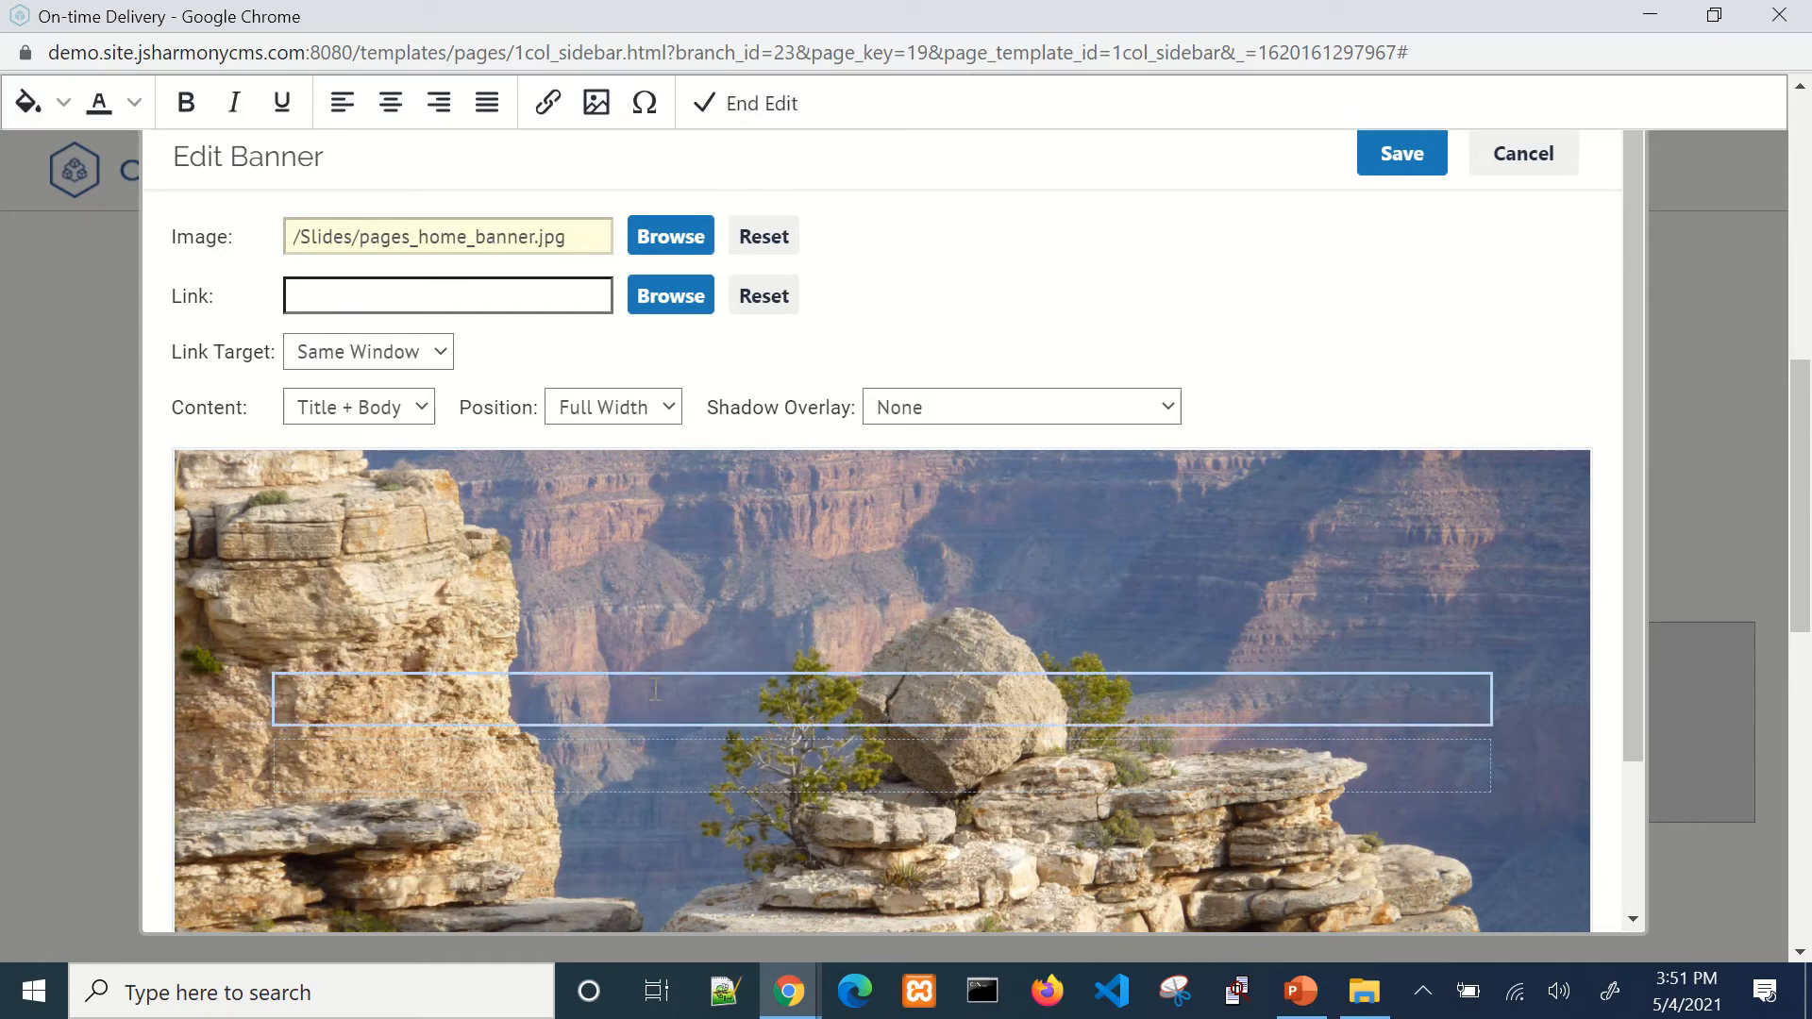
{"action": "type", "text": "Title"}
{"action": "left_click", "coordinate": [421, 758]}
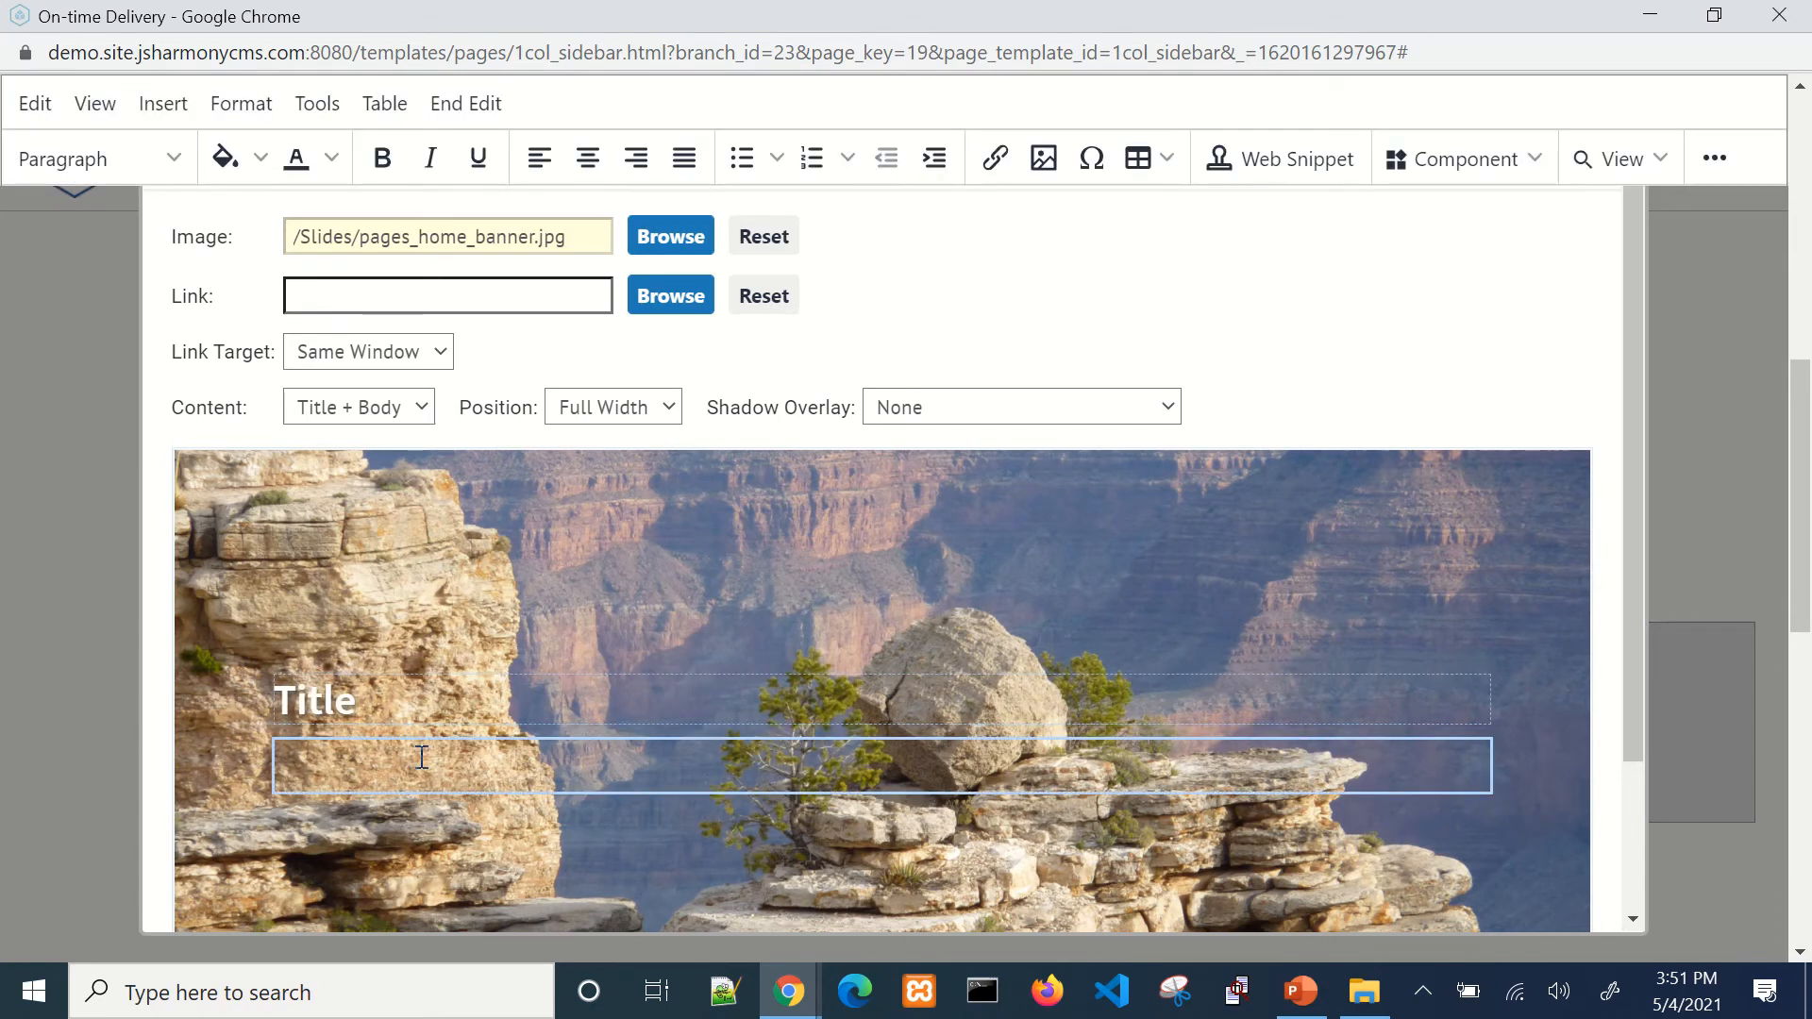
{"action": "type", "text": "BNo"}
{"action": "type", "text": "ody"}
{"action": "left_click", "coordinate": [915, 375]}
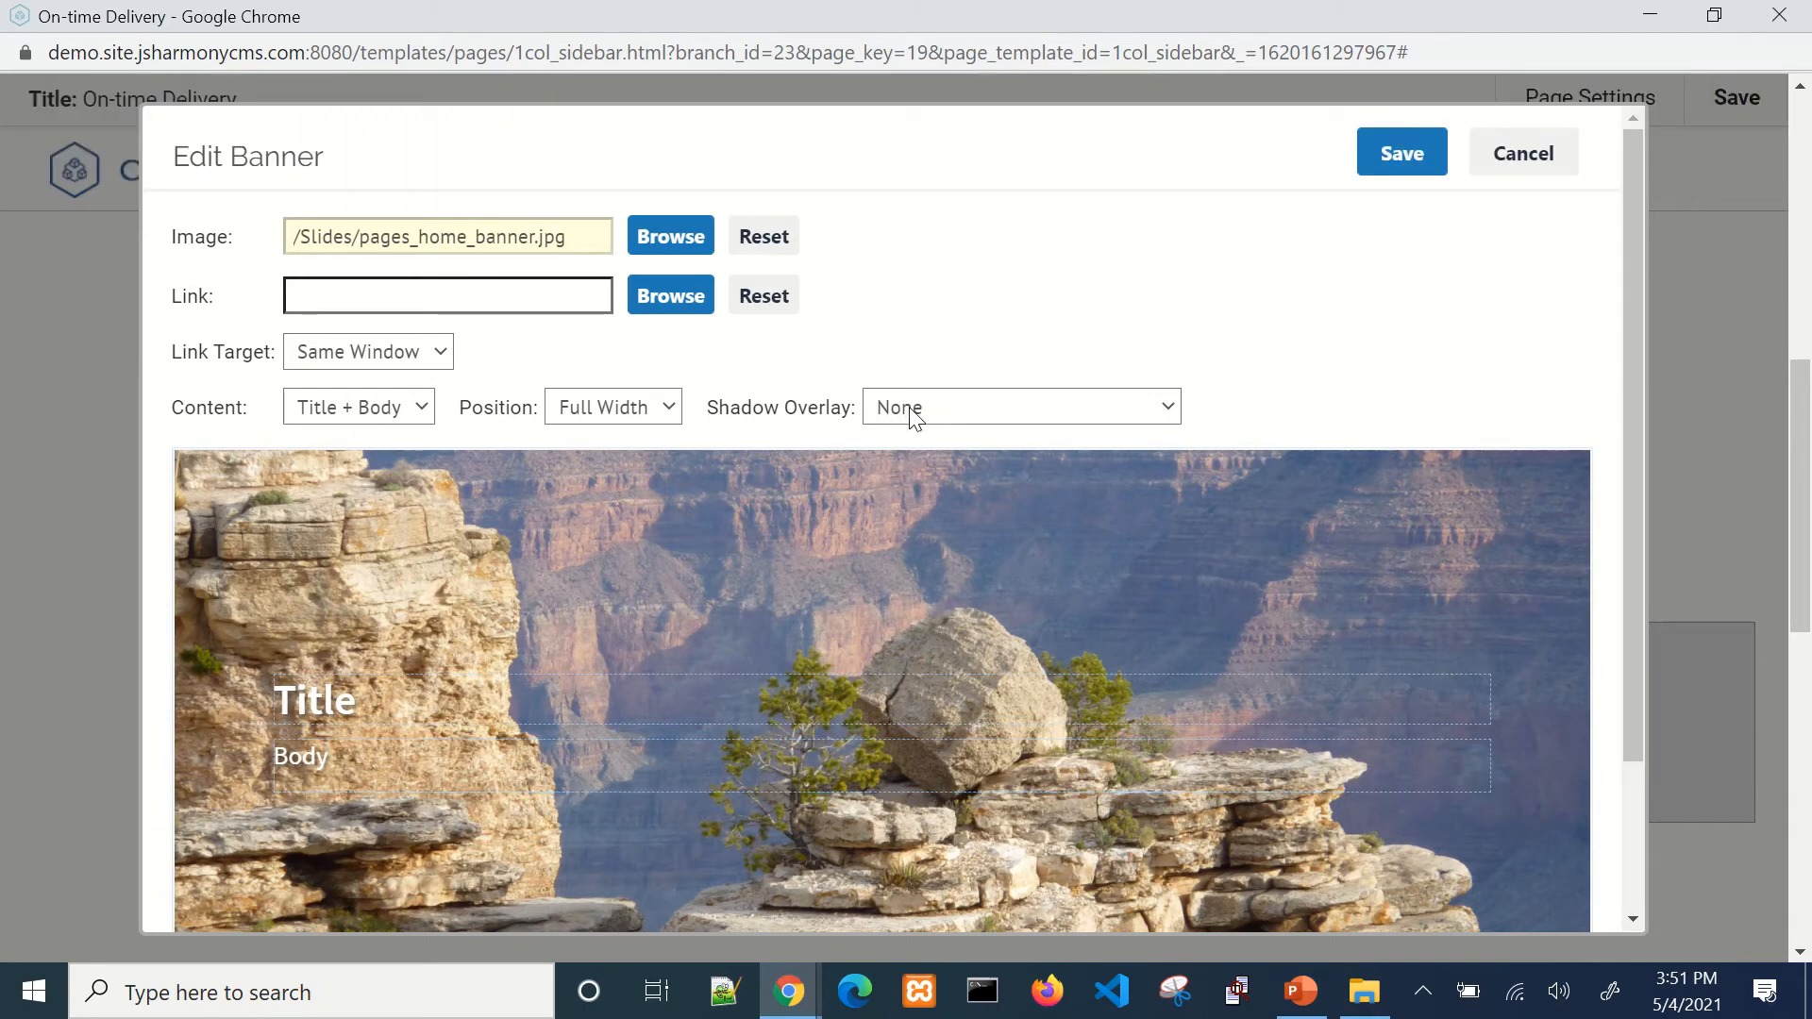
Step: Set the banner's content position to Left with the Heavy Shadow Behind Content overlay, and save the banner
{"action": "left_click", "coordinate": [910, 407]}
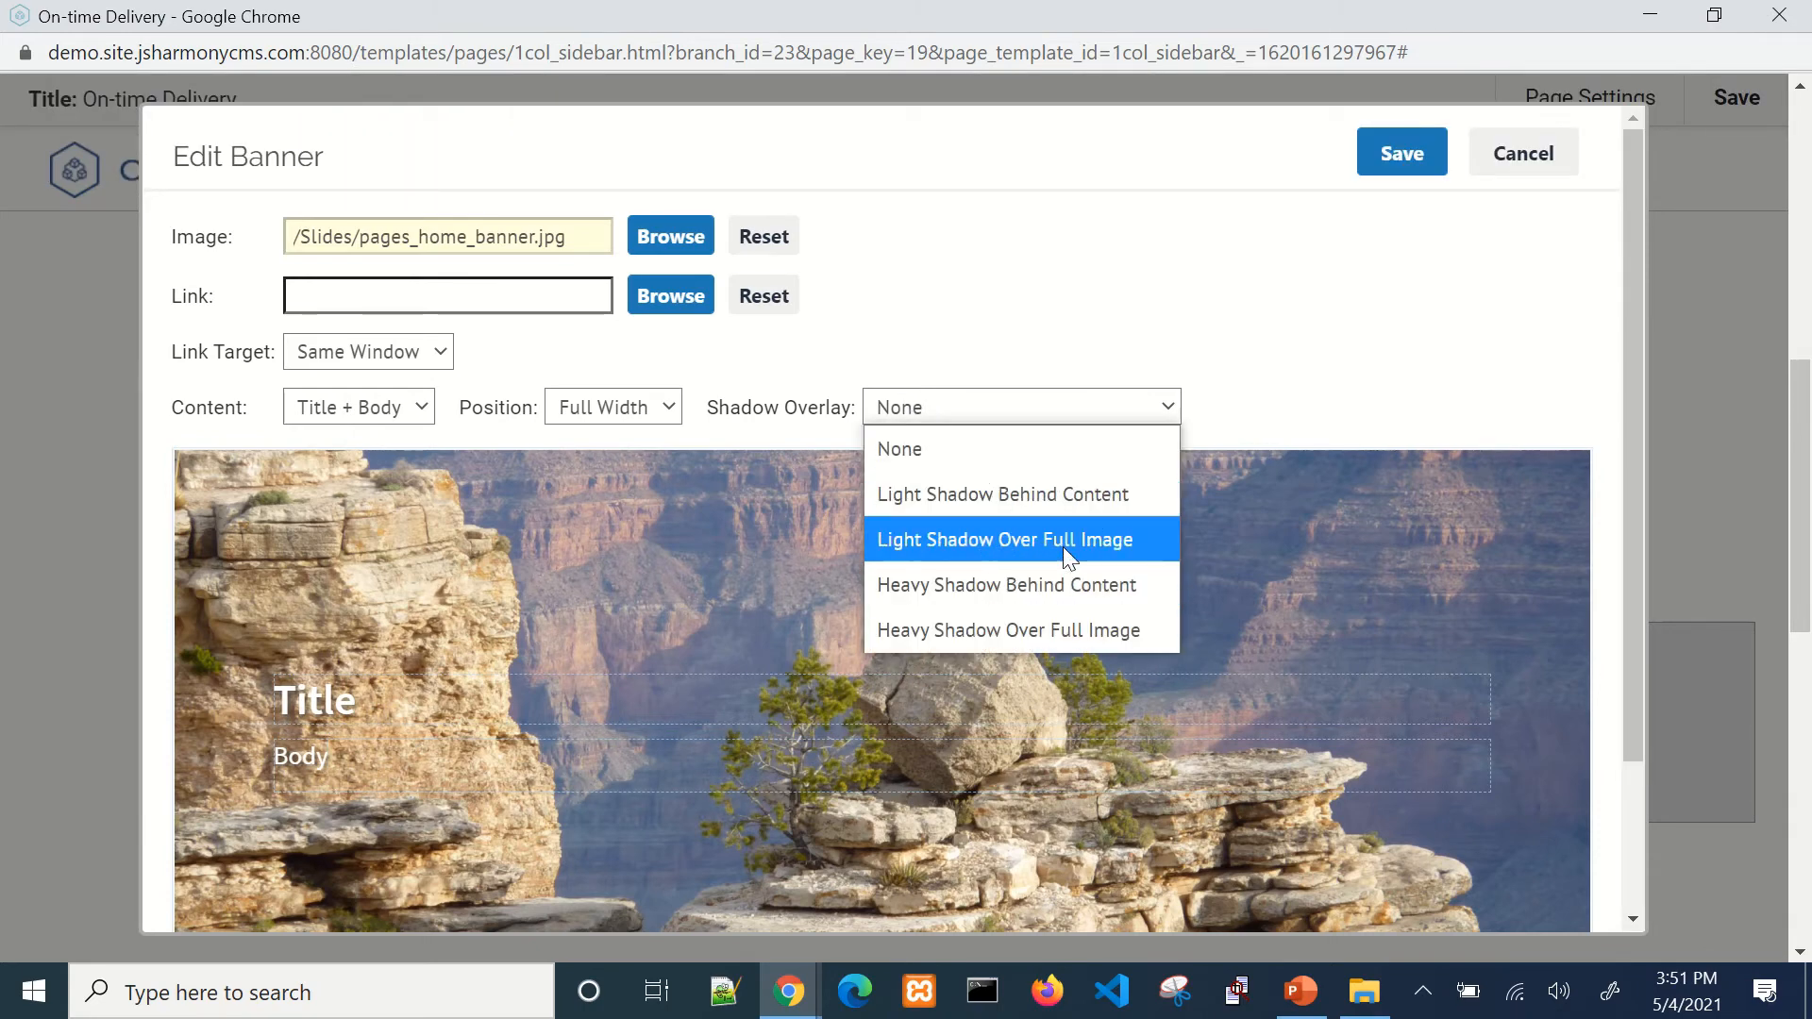
{"action": "left_click", "coordinate": [1076, 496]}
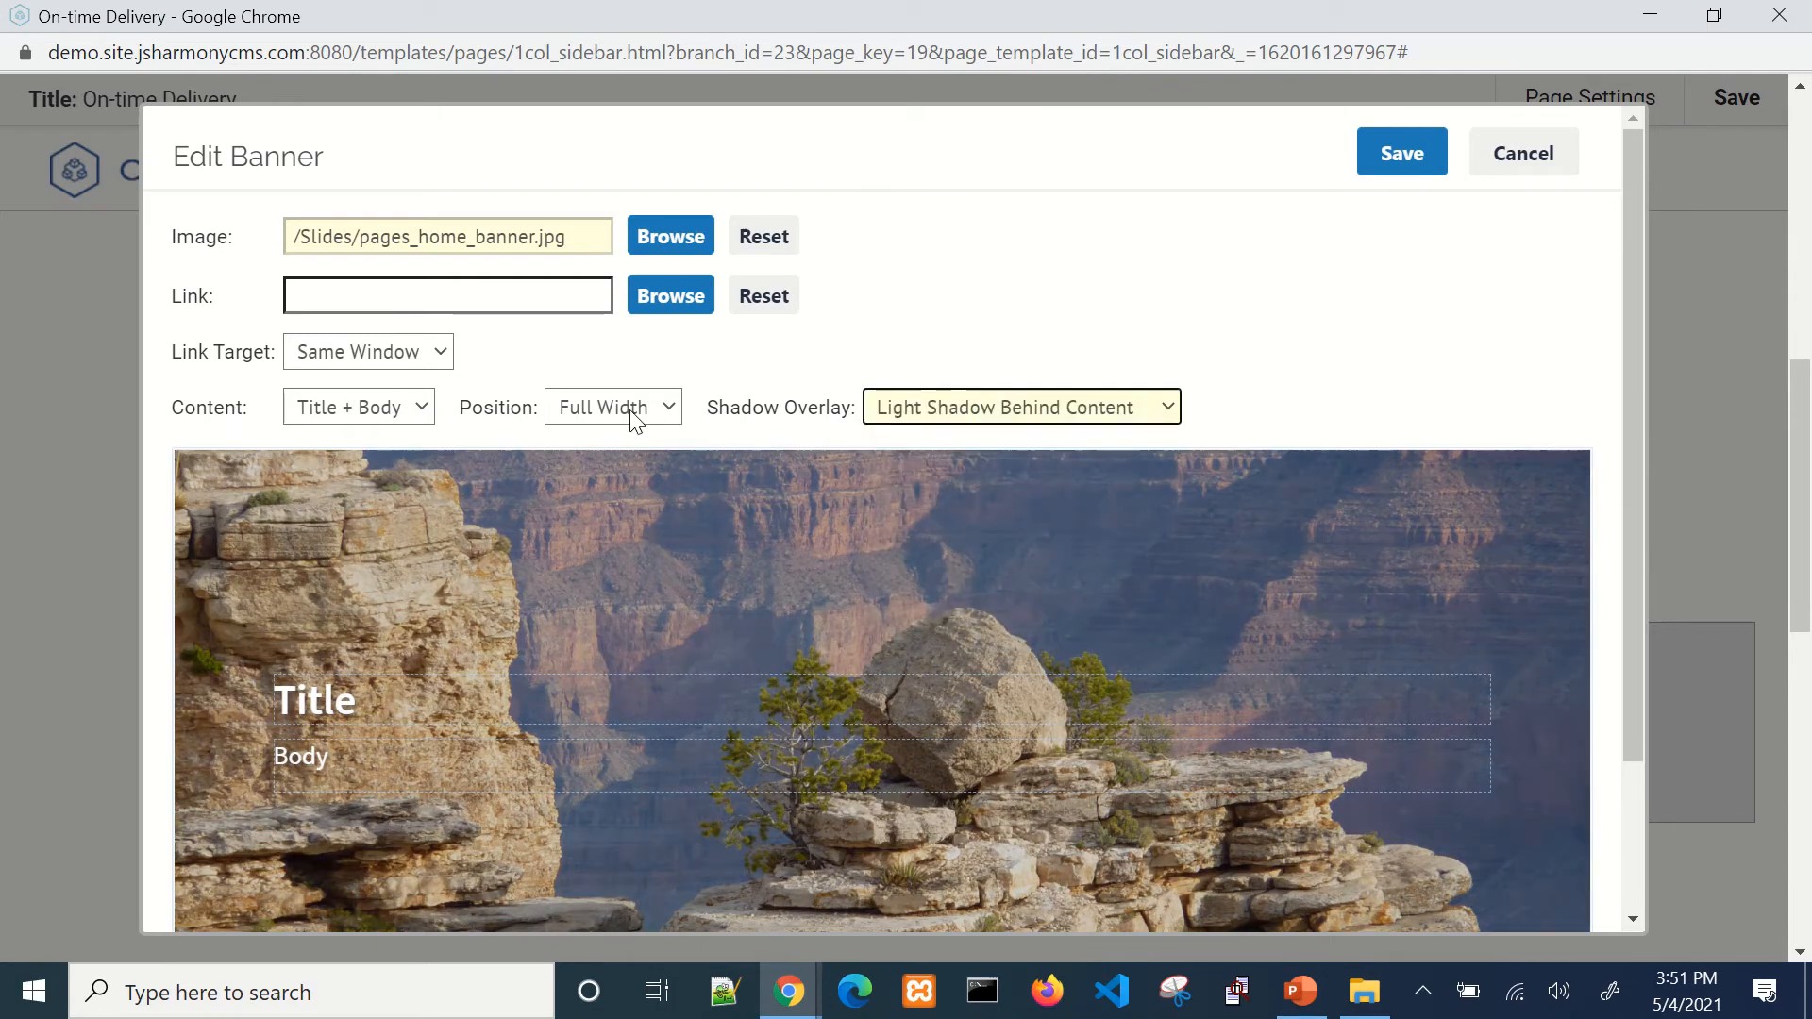
{"action": "left_click", "coordinate": [628, 409]}
{"action": "left_click", "coordinate": [638, 500]}
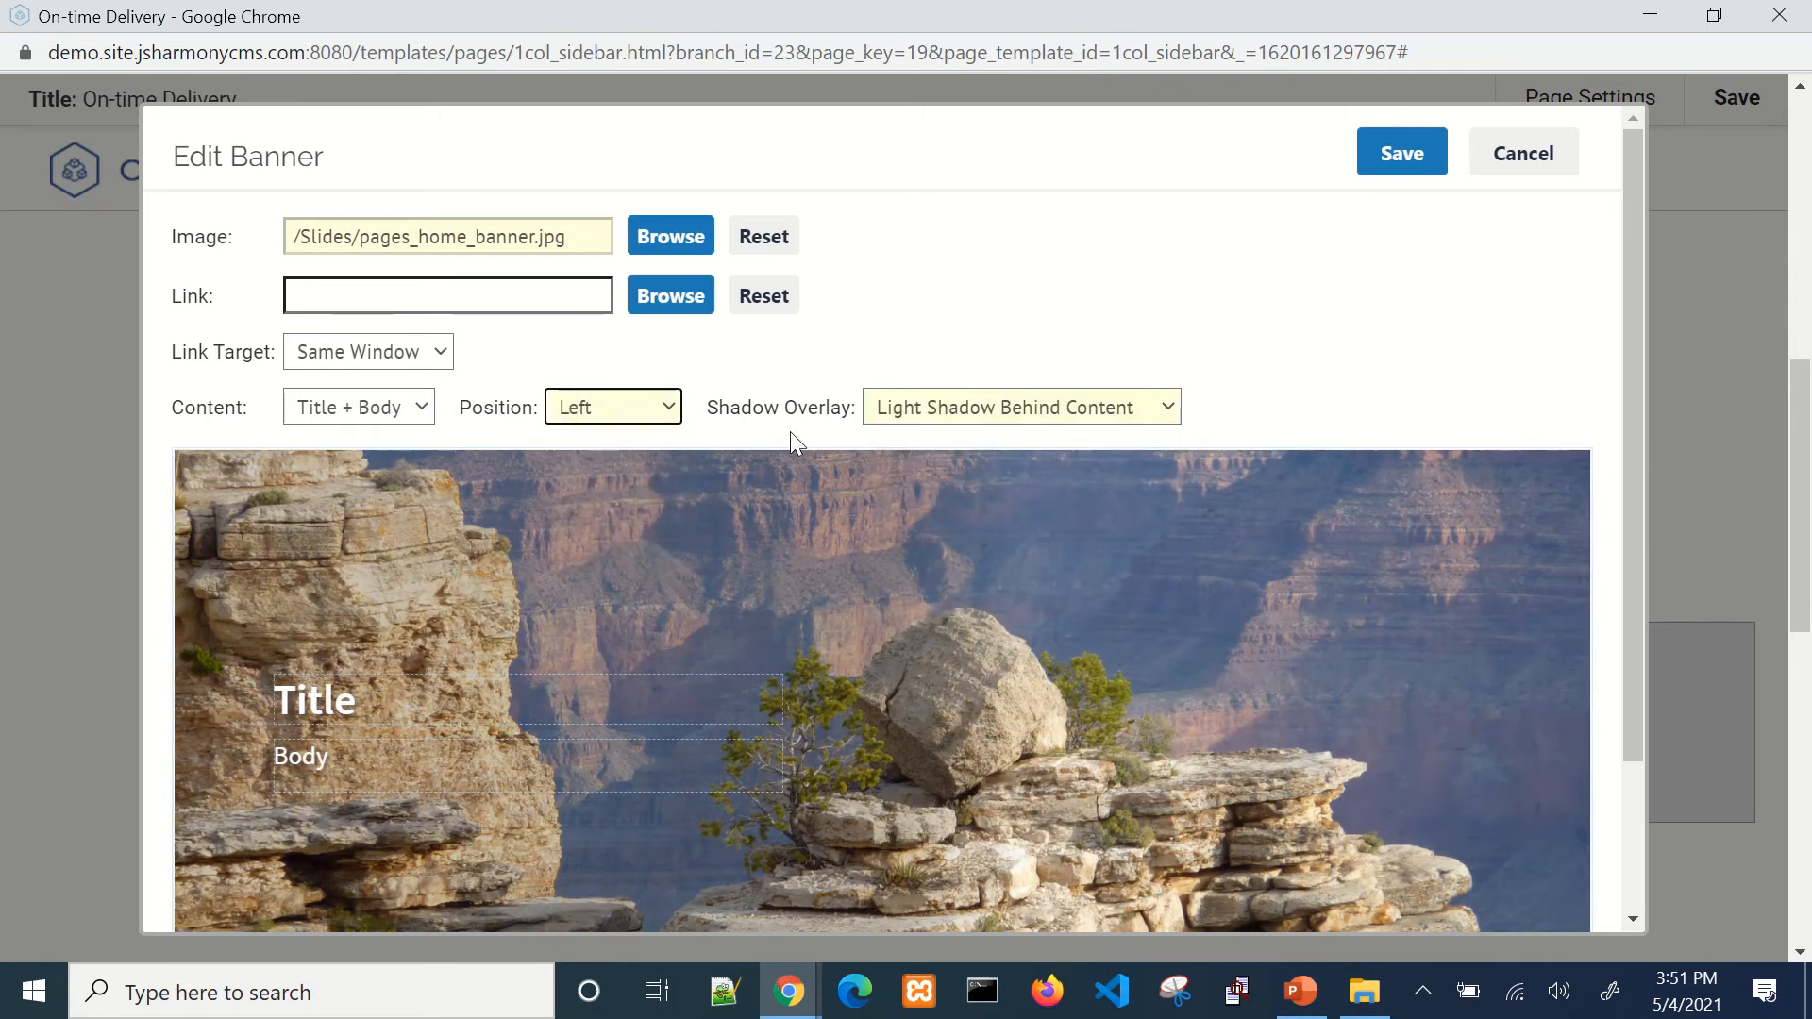
{"action": "left_click", "coordinate": [972, 406]}
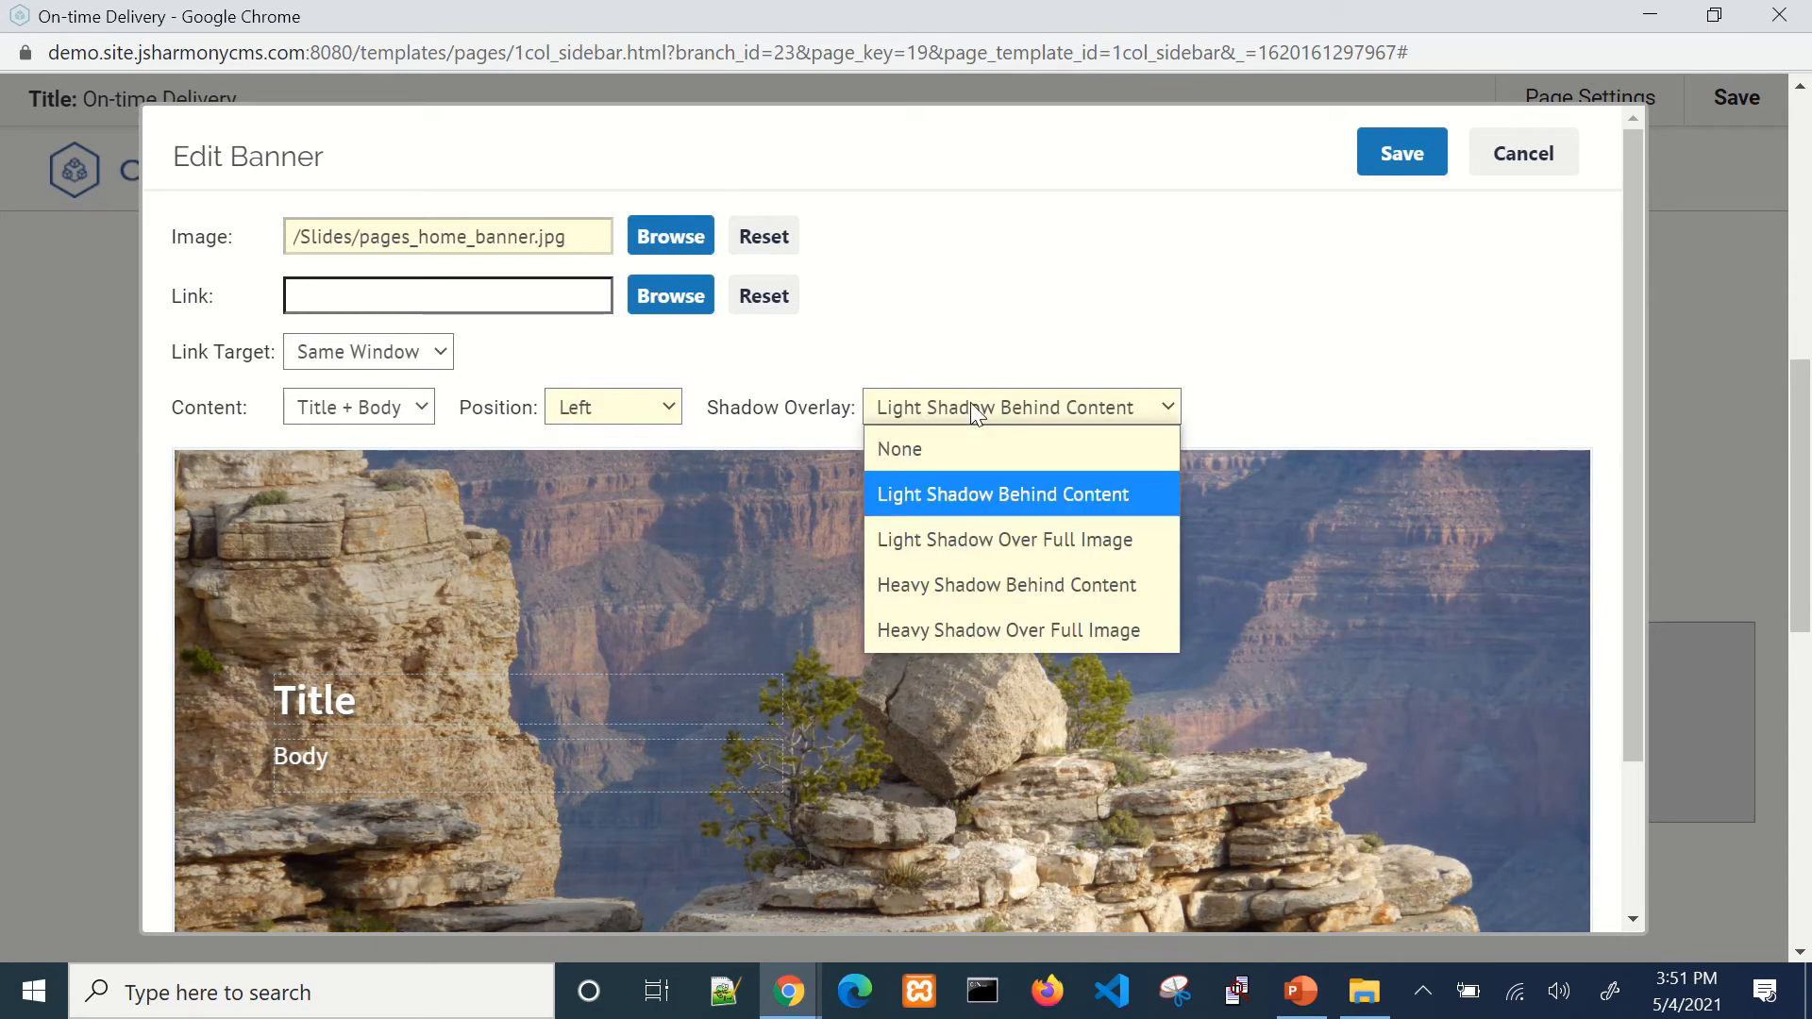
{"action": "left_click", "coordinate": [1061, 587]}
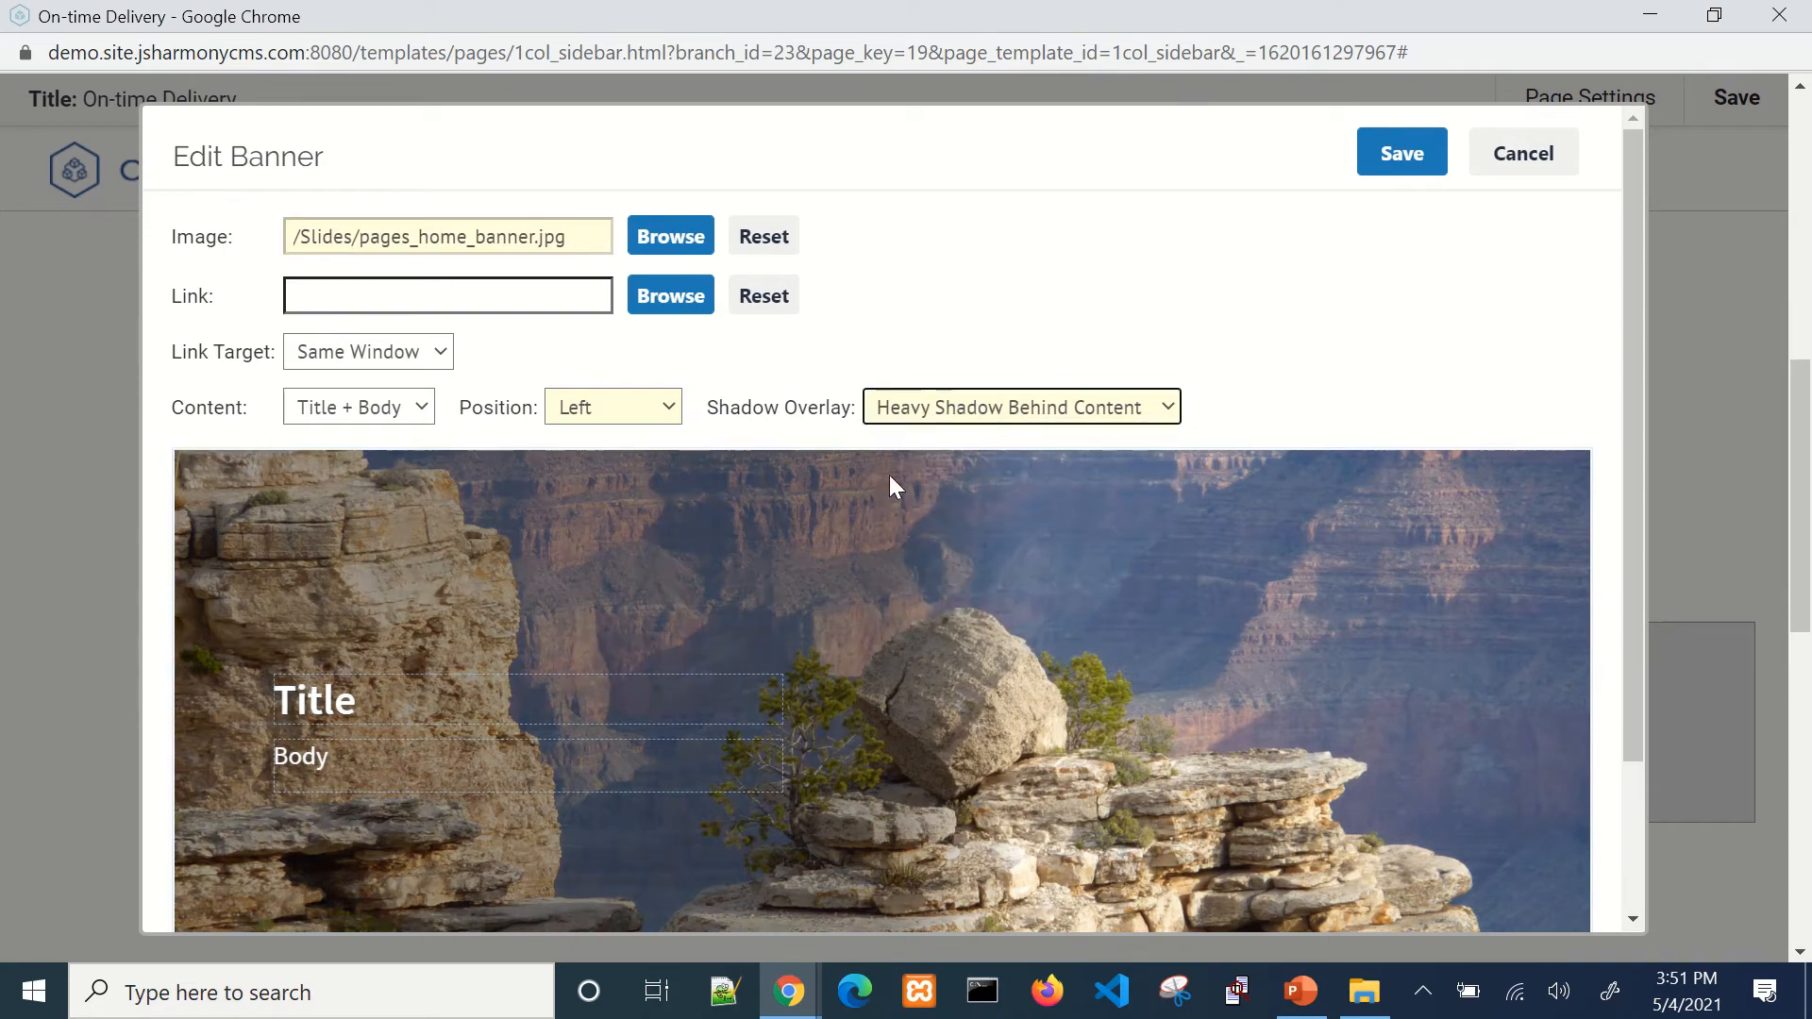
{"action": "scroll", "coordinate": [891, 460], "scroll_direction": "down", "scroll_amount": 2}
{"action": "scroll", "coordinate": [841, 483], "scroll_direction": "up", "scroll_amount": 2}
{"action": "left_click", "coordinate": [1422, 154]}
Step: Examine the banner's display, height, CSS and wrapper configuration options, and close them without changes
{"action": "scroll", "coordinate": [1133, 432], "scroll_direction": "down", "scroll_amount": 4}
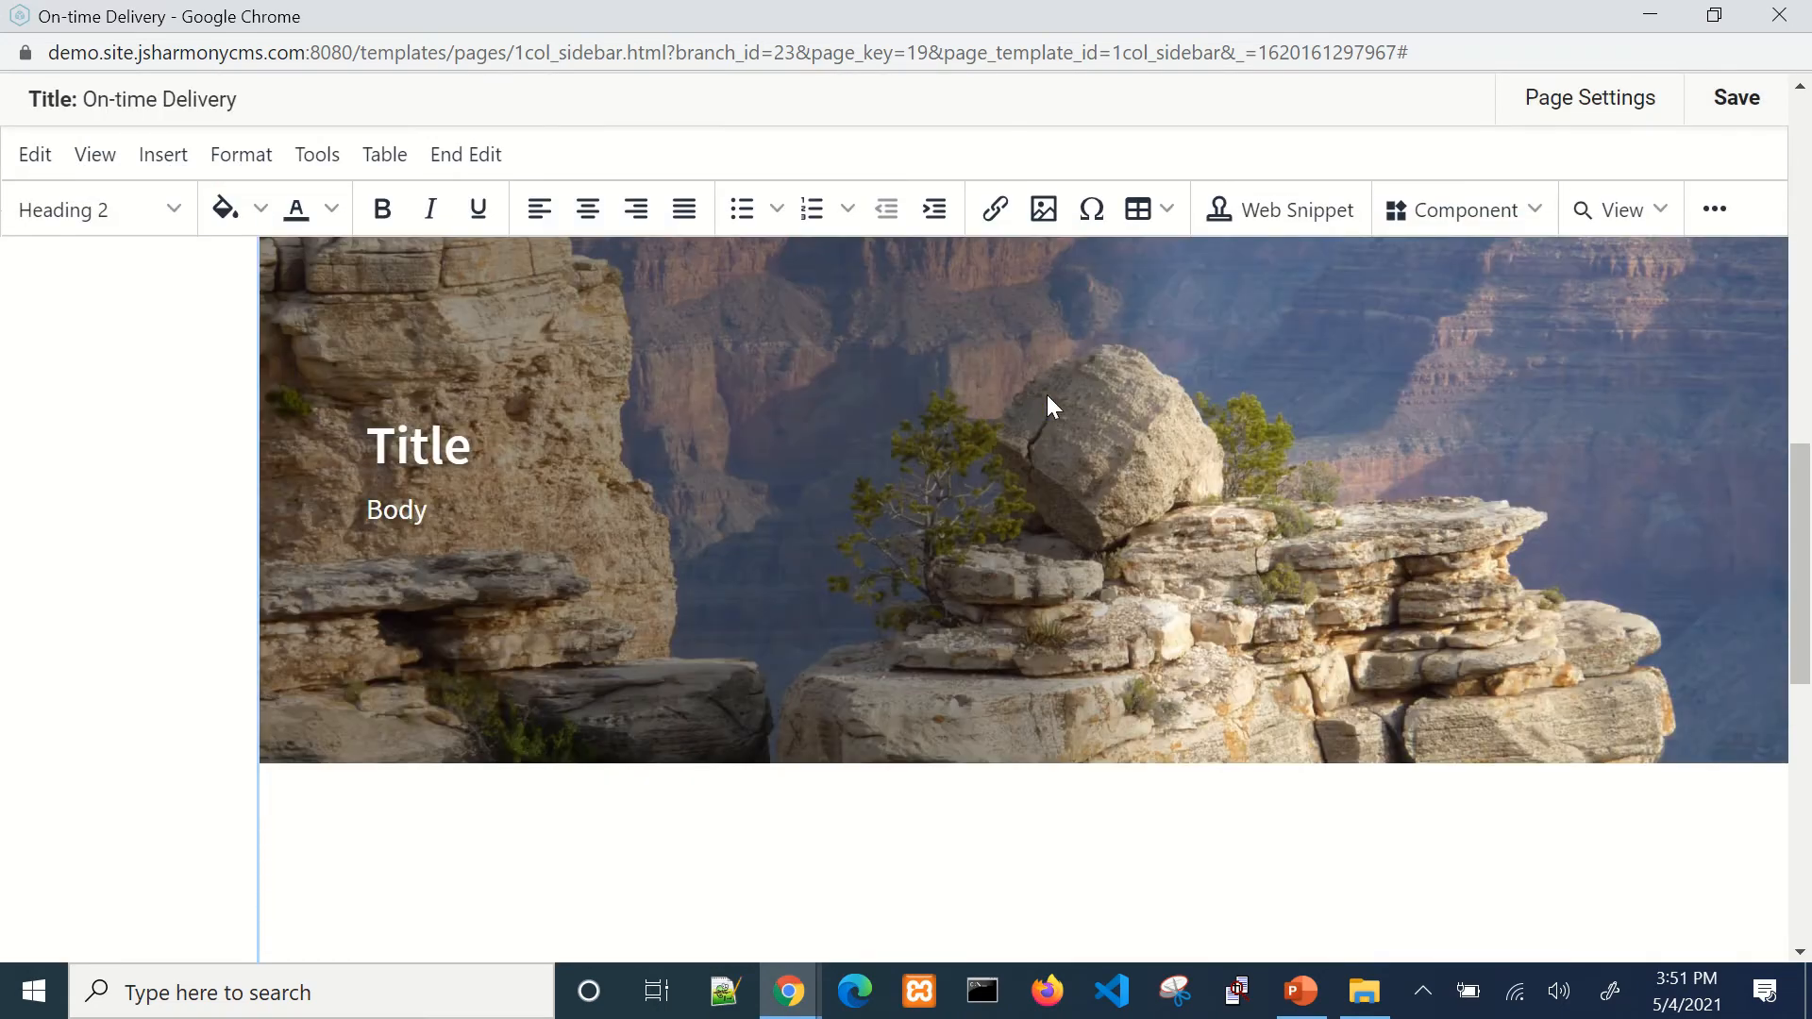
{"action": "left_click", "coordinate": [1046, 396]}
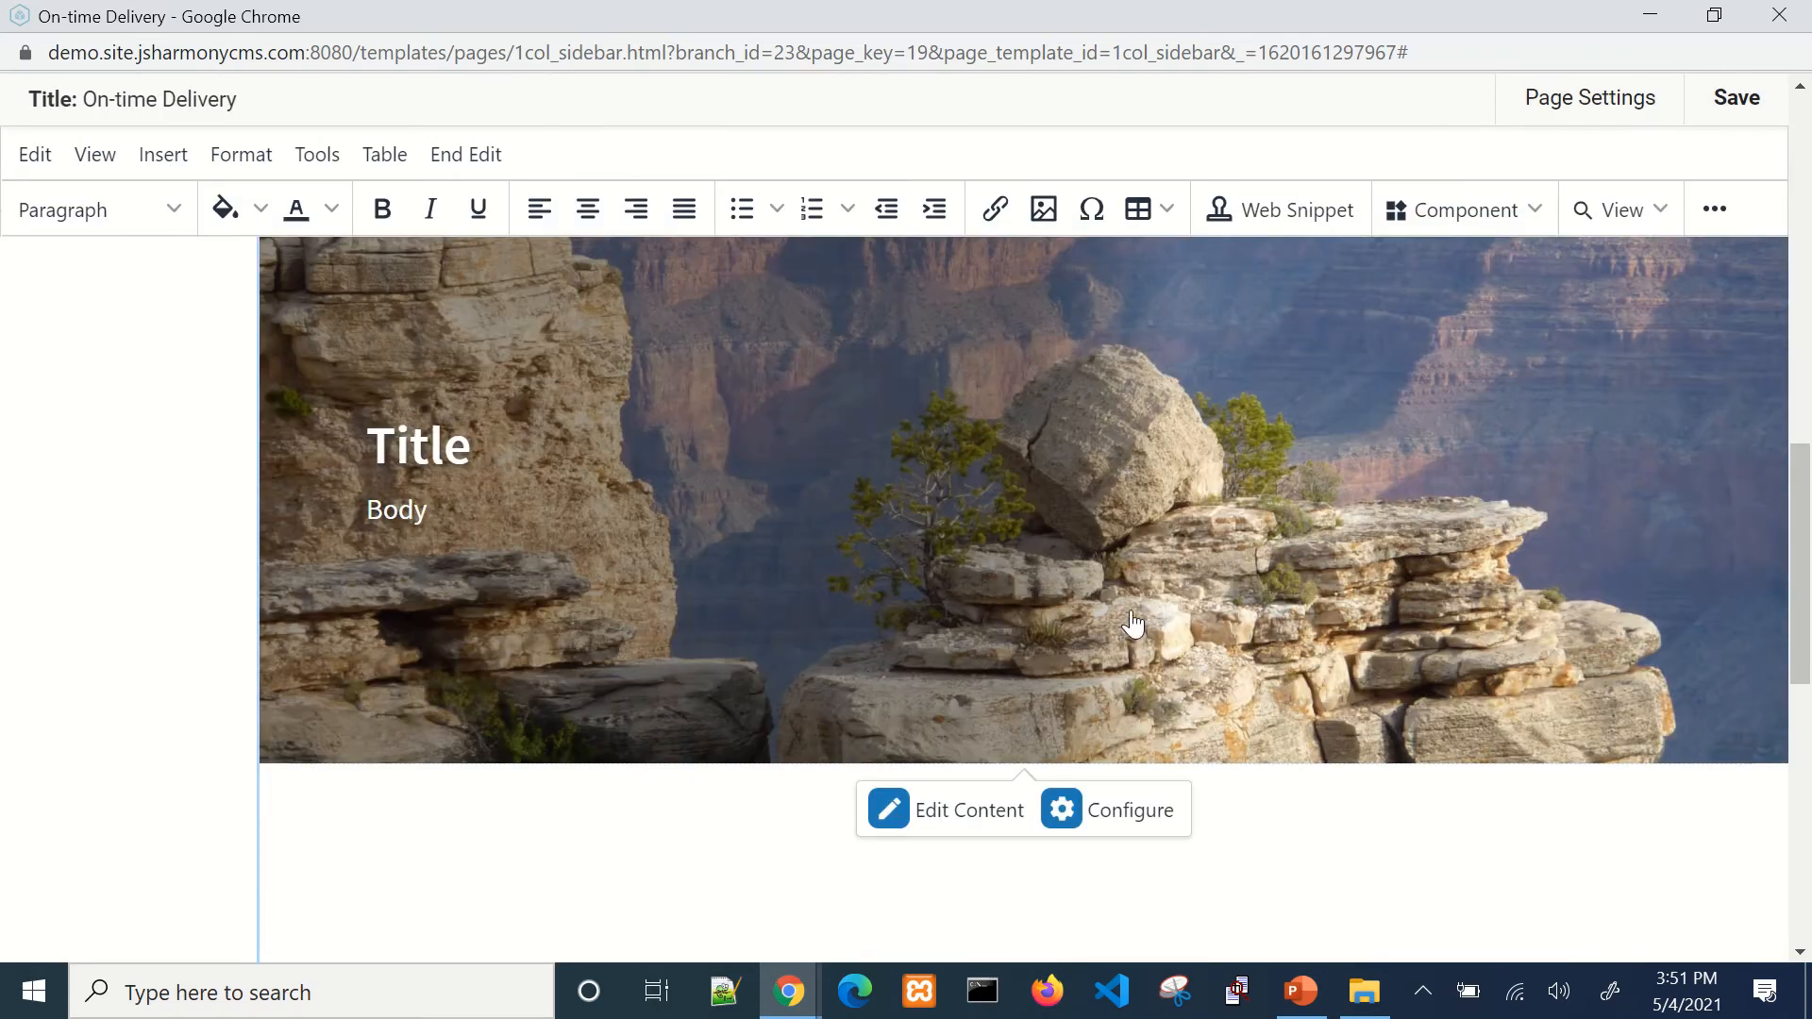
{"action": "left_click", "coordinate": [1131, 811]}
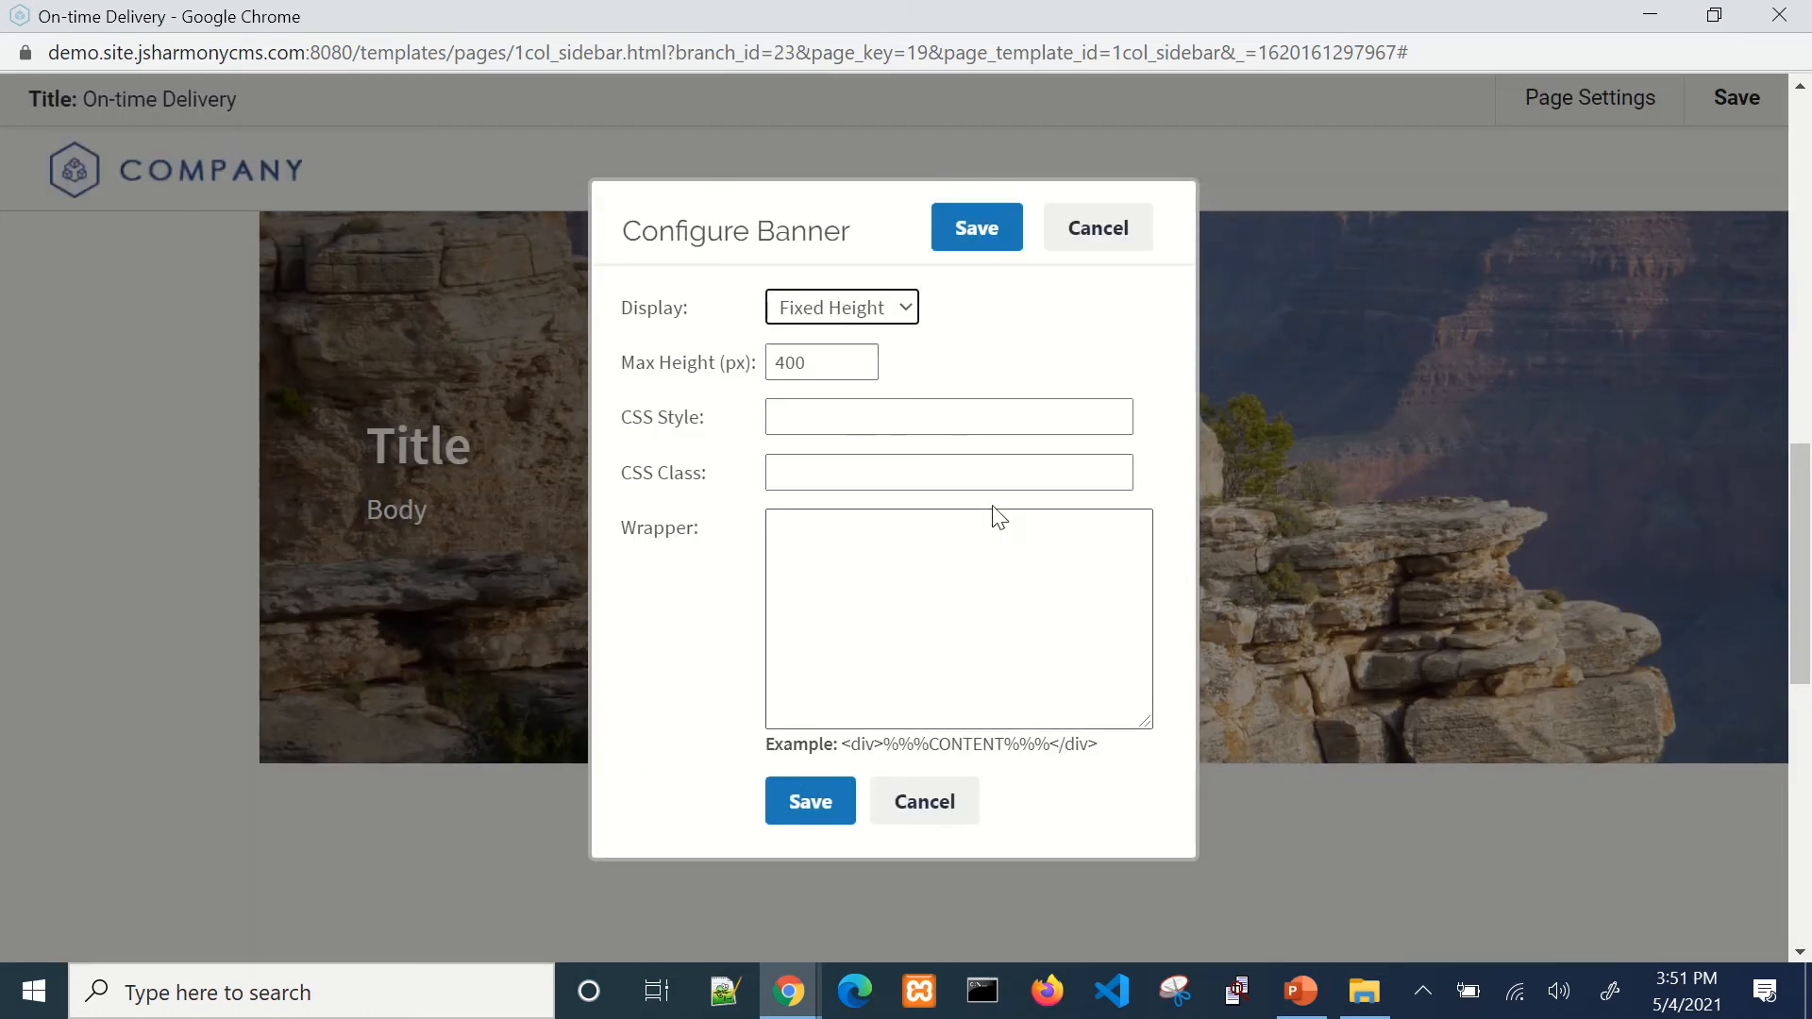
{"action": "left_click", "coordinate": [947, 813]}
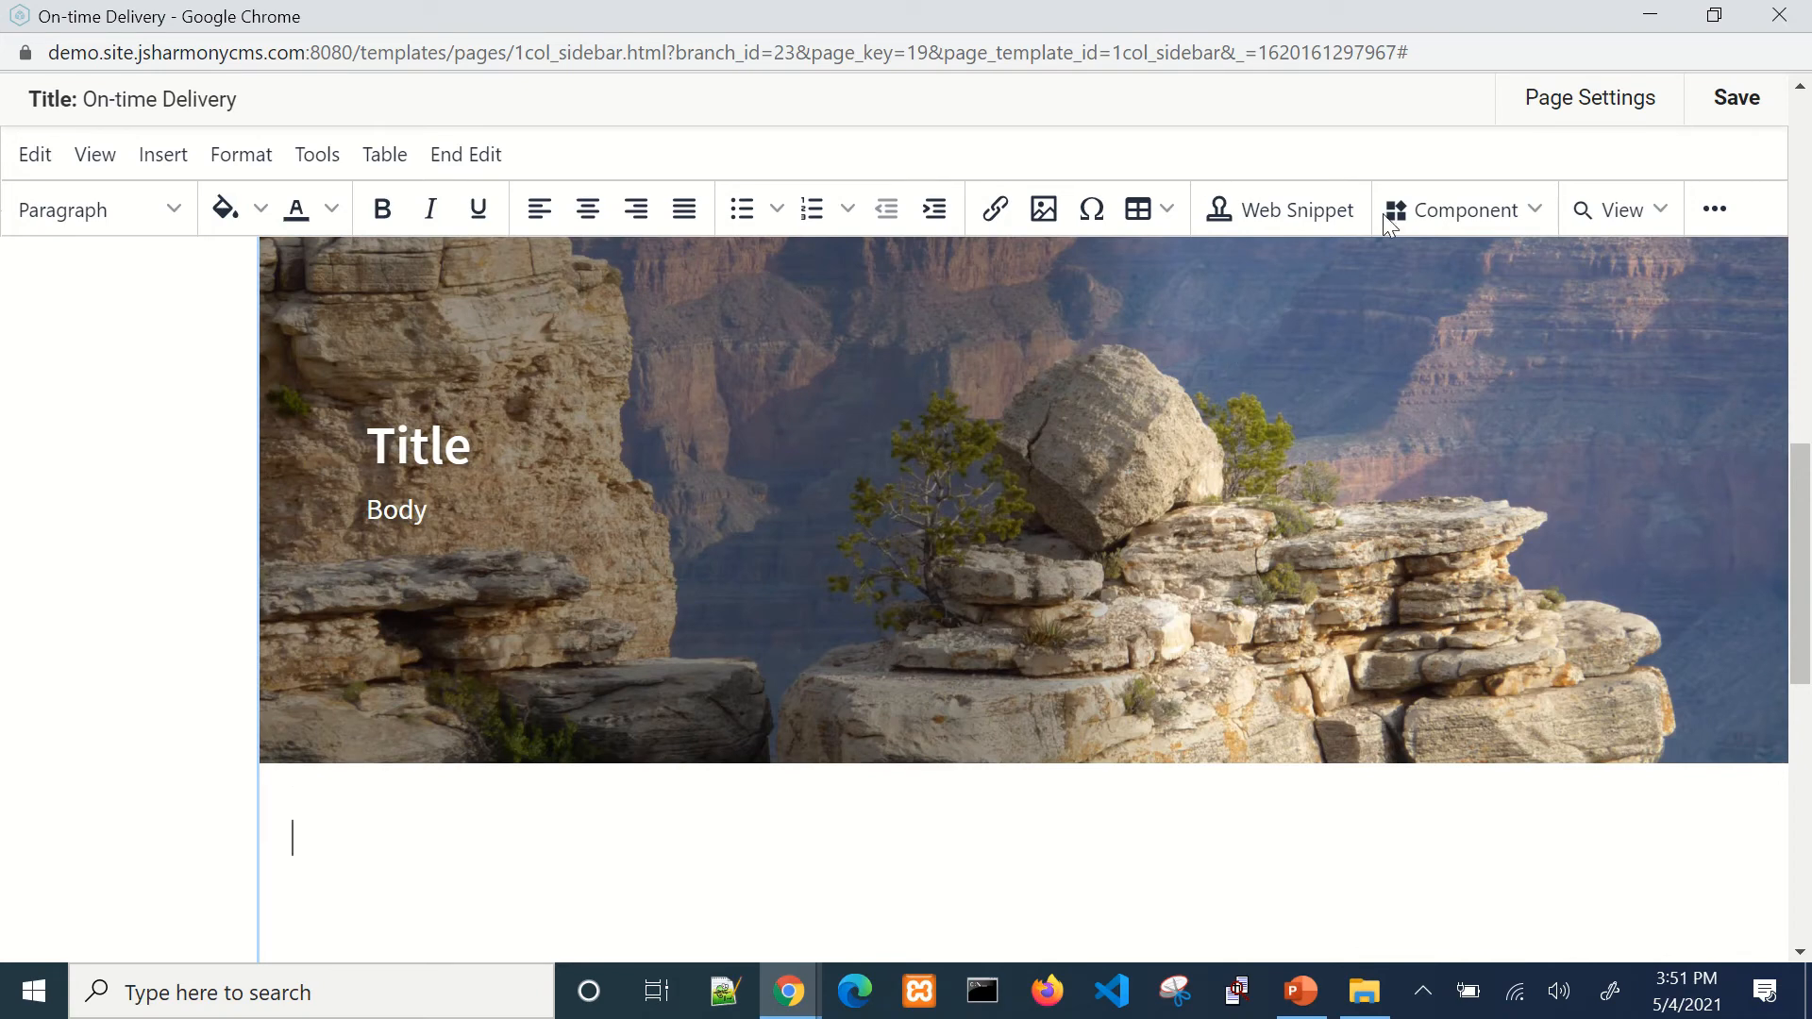
Step: Insert a Slideshow component on the empty line below the banner and open its slide editor
{"action": "left_click", "coordinate": [1453, 200]}
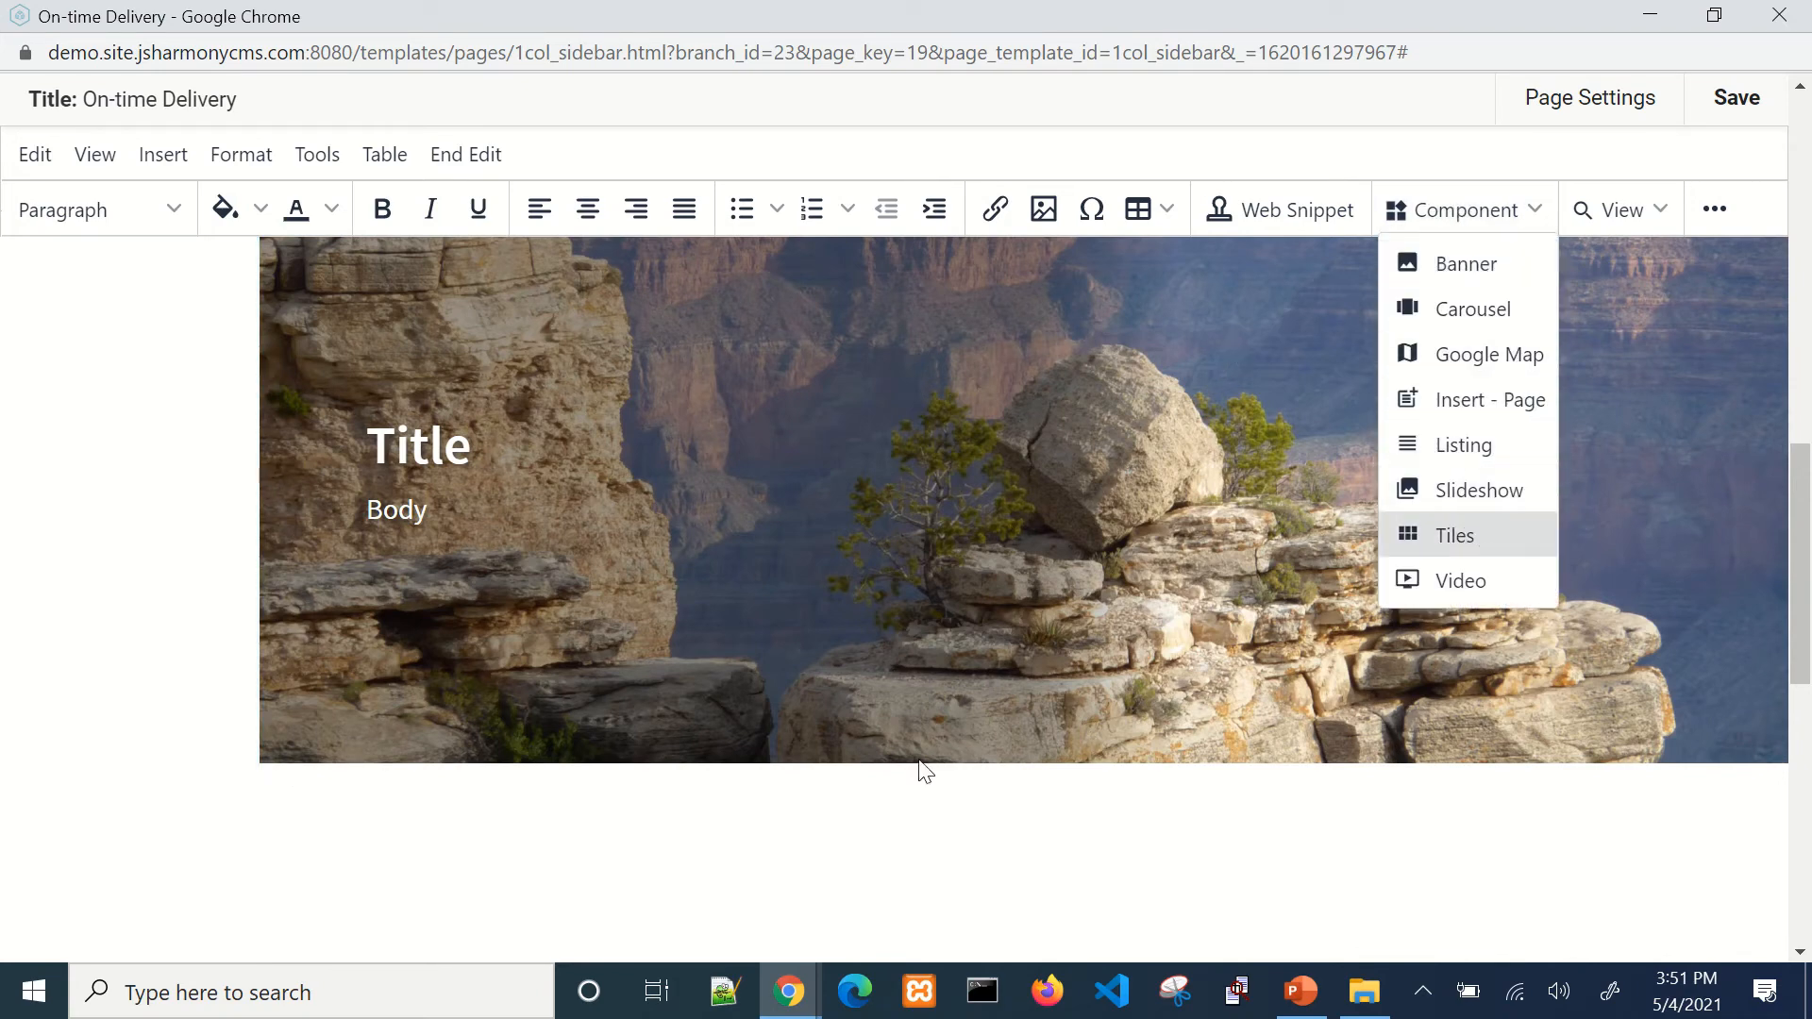
{"action": "left_click", "coordinate": [785, 784]}
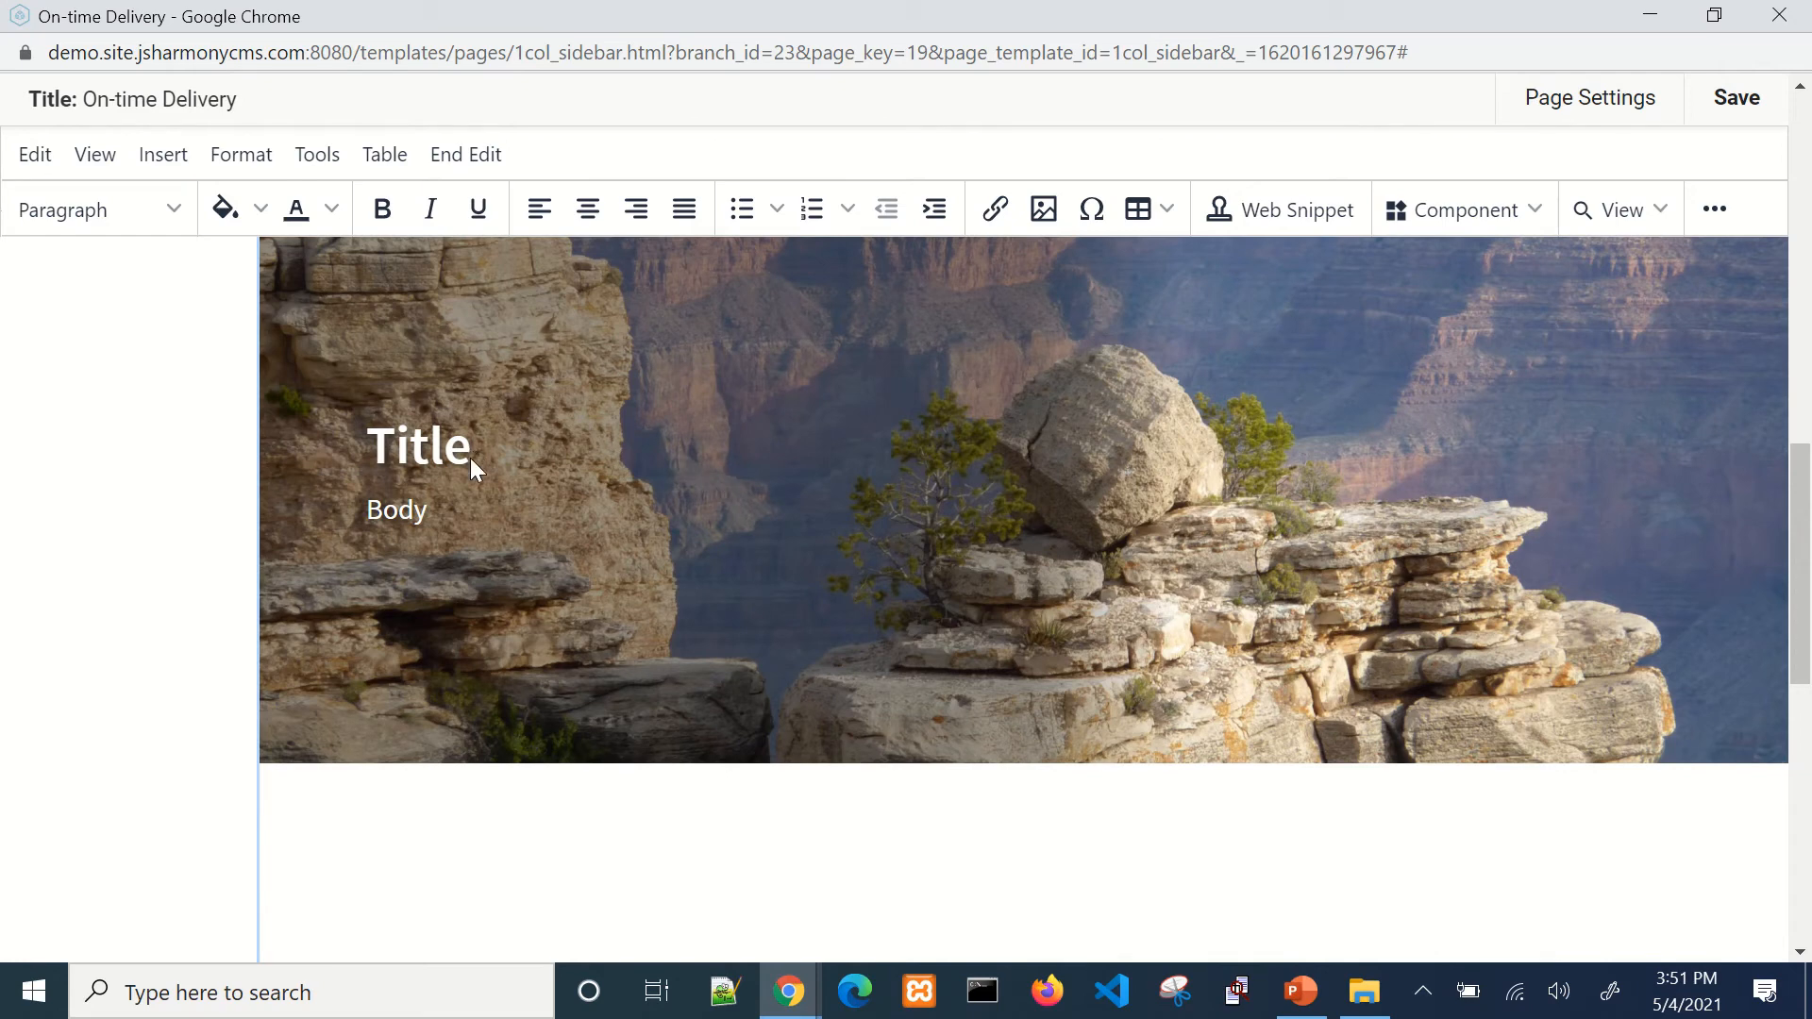
{"action": "left_click", "coordinate": [1470, 216]}
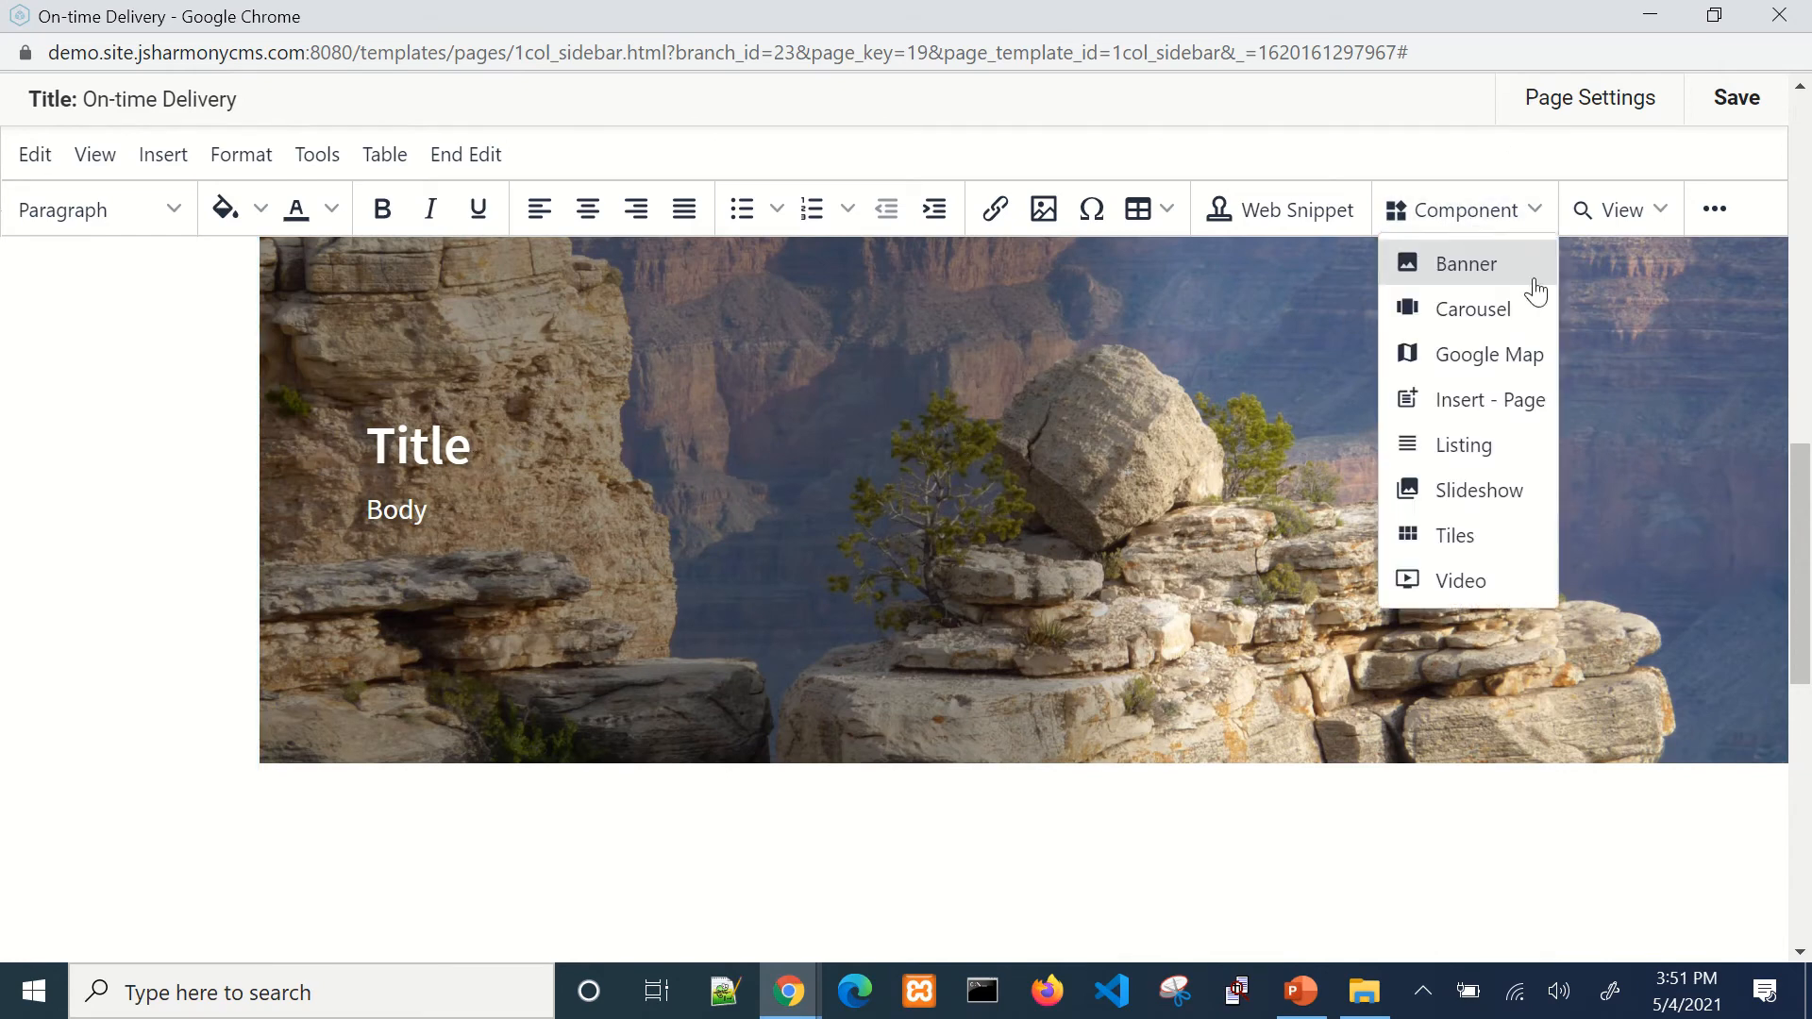
{"action": "left_click", "coordinate": [1534, 494]}
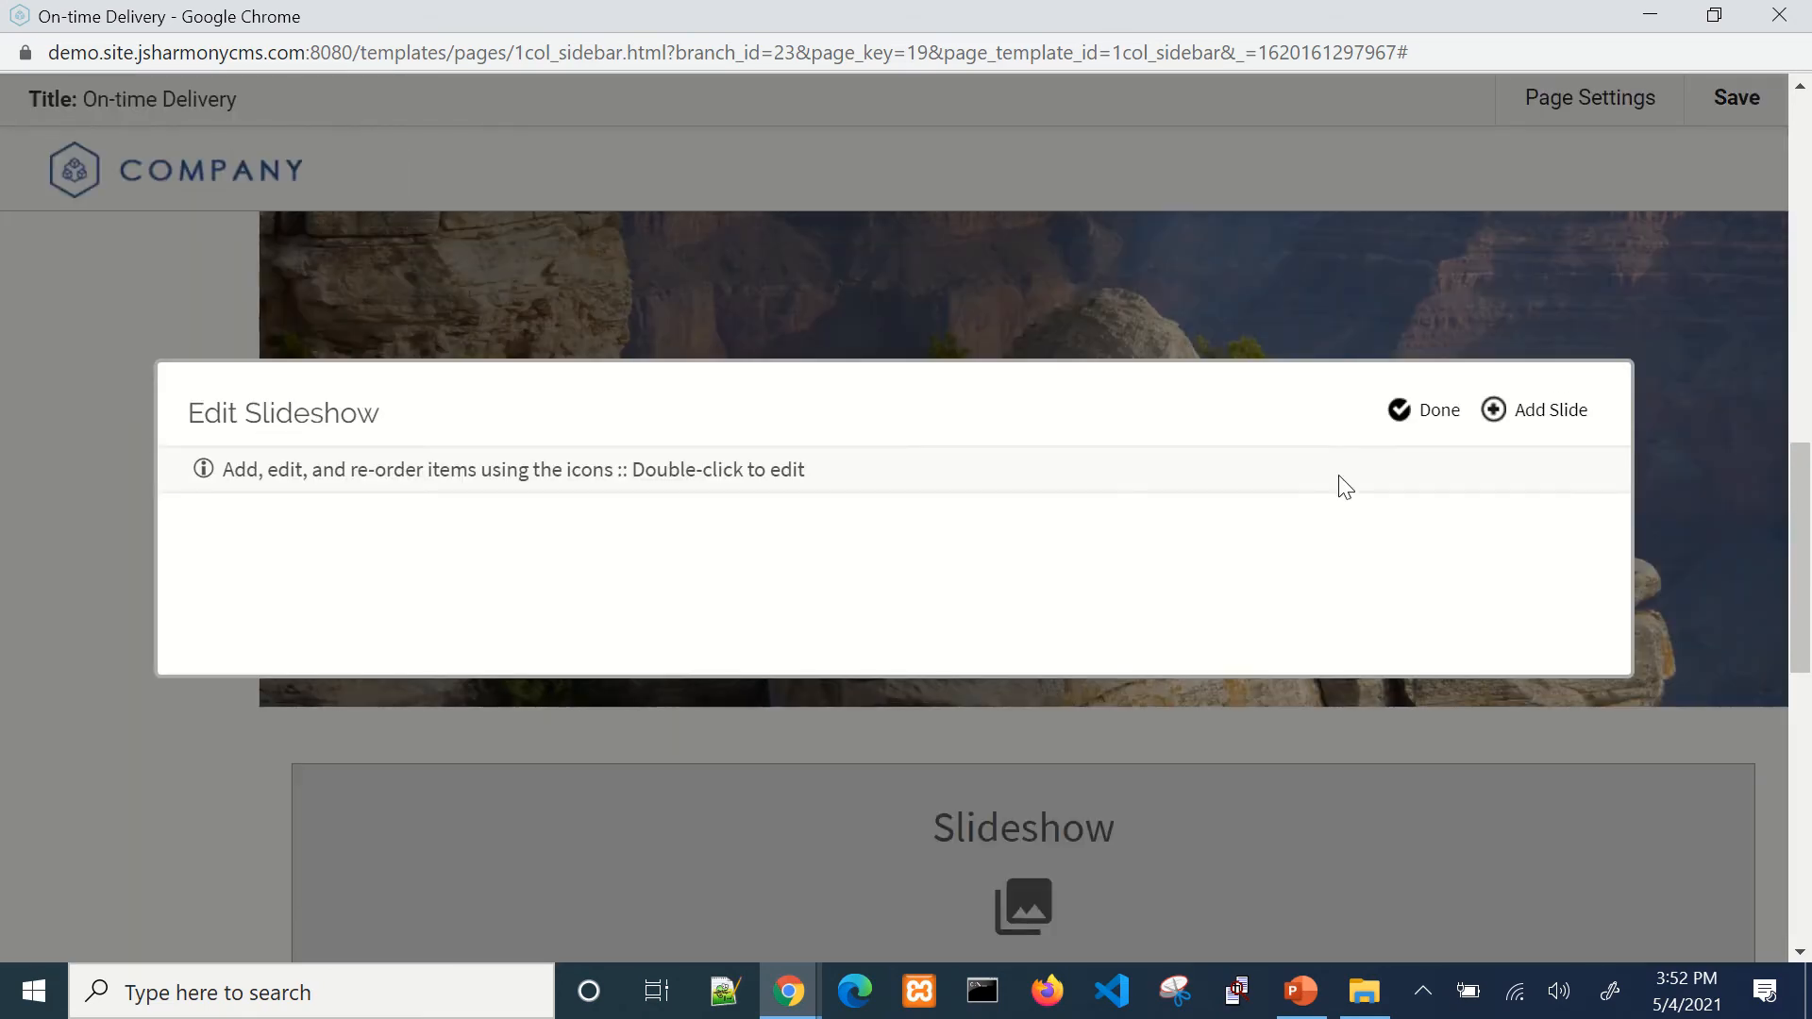
Step: Add a first slide to the slideshow with pages_home_banner.jpg from the Slides folder as its image
{"action": "left_click", "coordinate": [1540, 415]}
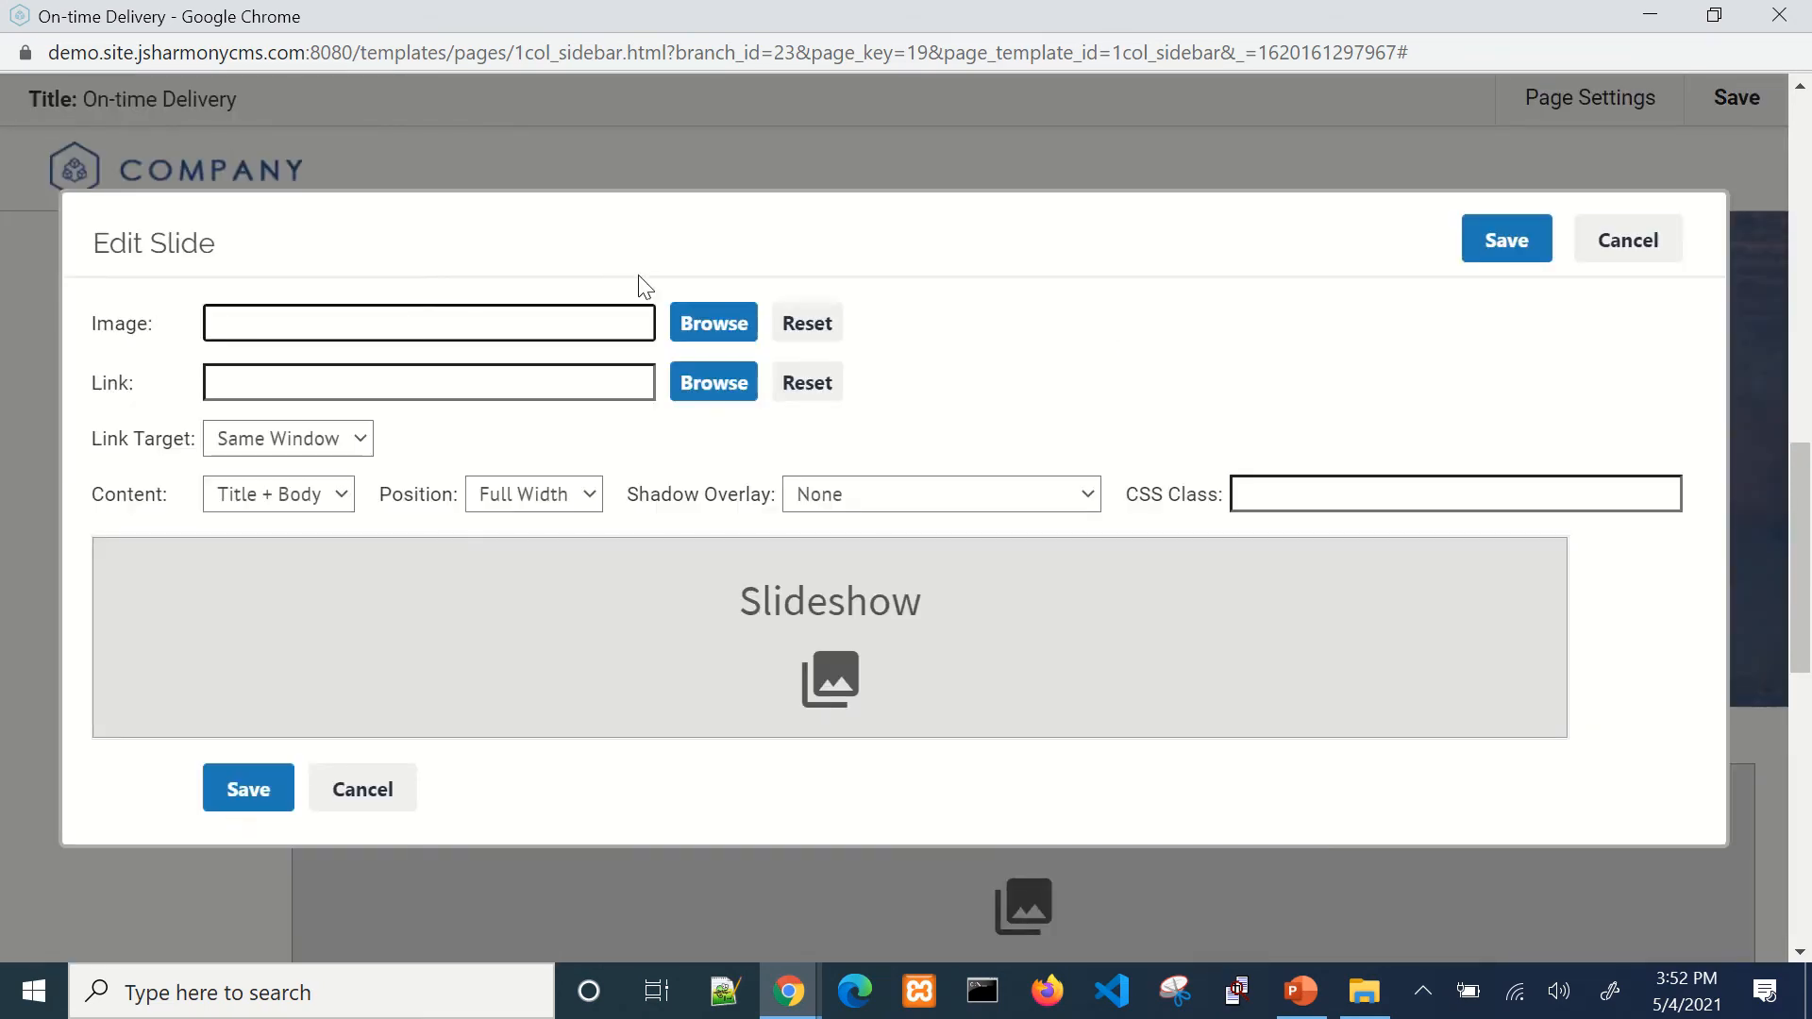
{"action": "left_click", "coordinate": [699, 331]}
{"action": "left_click_drag", "start_coordinate": [862, 367], "coordinate": [538, 159]}
{"action": "left_click", "coordinate": [930, 494]}
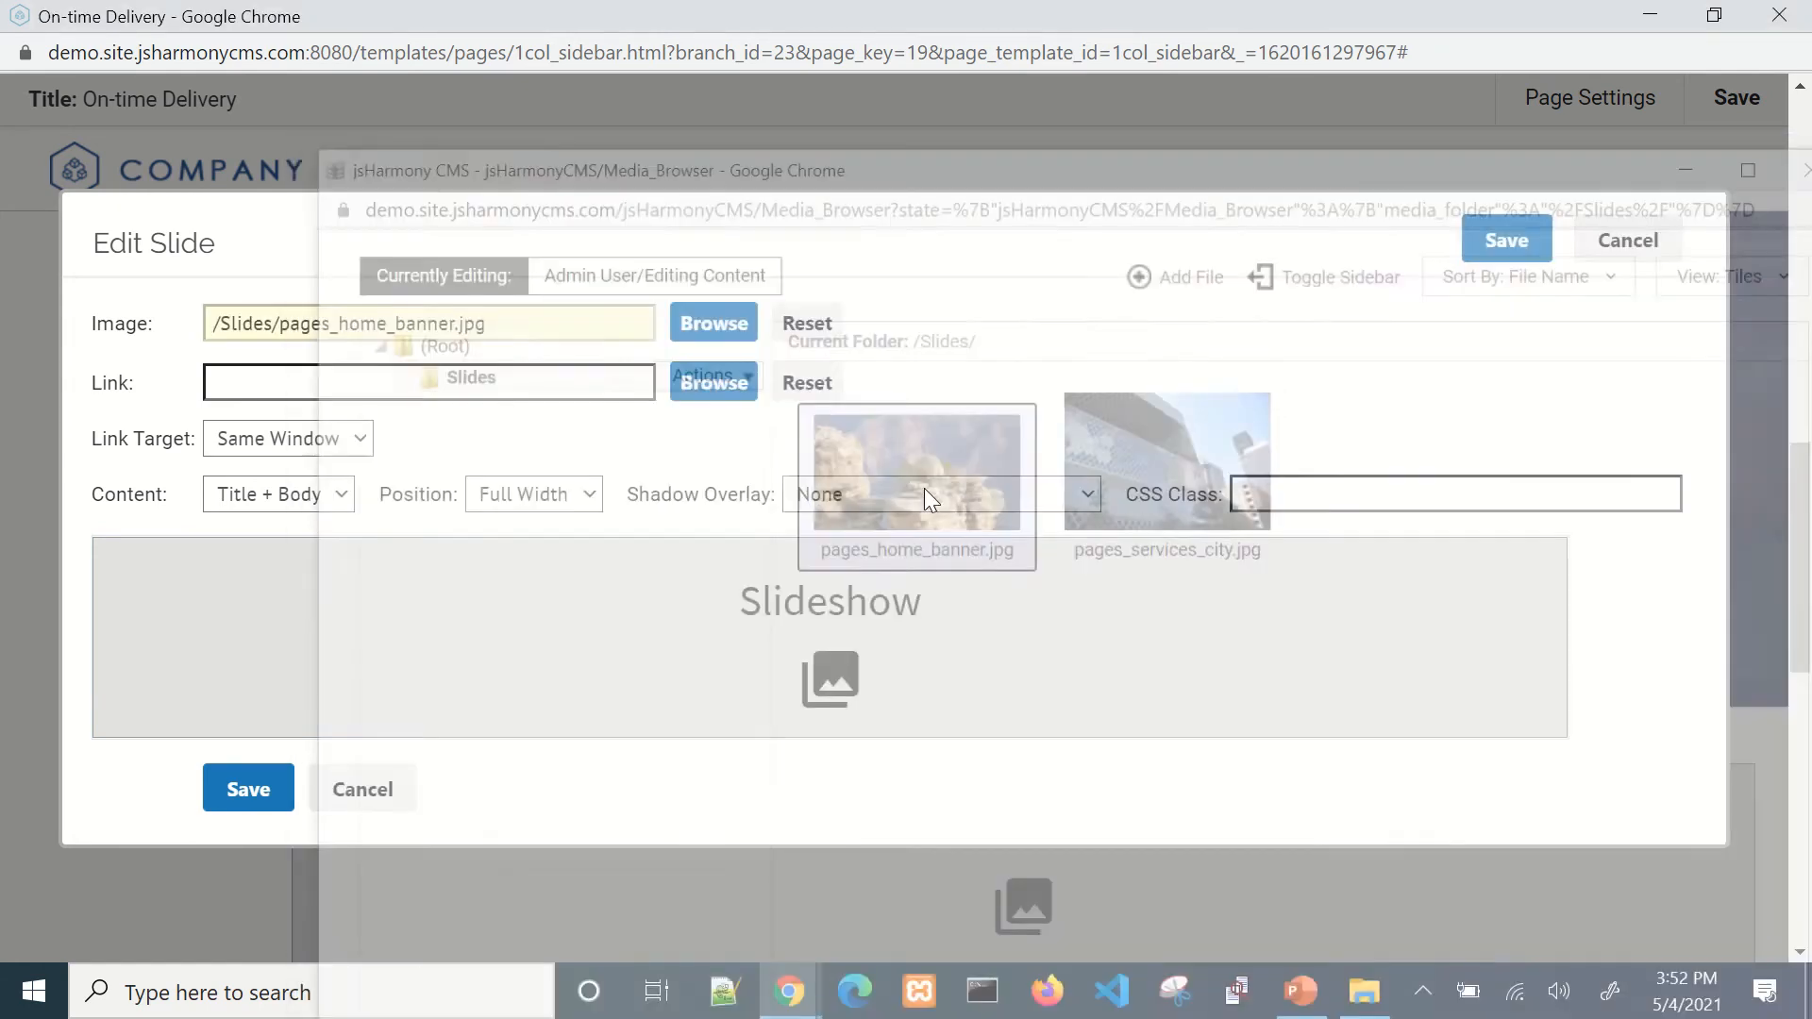
Step: Title the slide "Slide 1", apply the Light Shadow Over Full Image overlay, and save it
{"action": "left_click", "coordinate": [576, 699]}
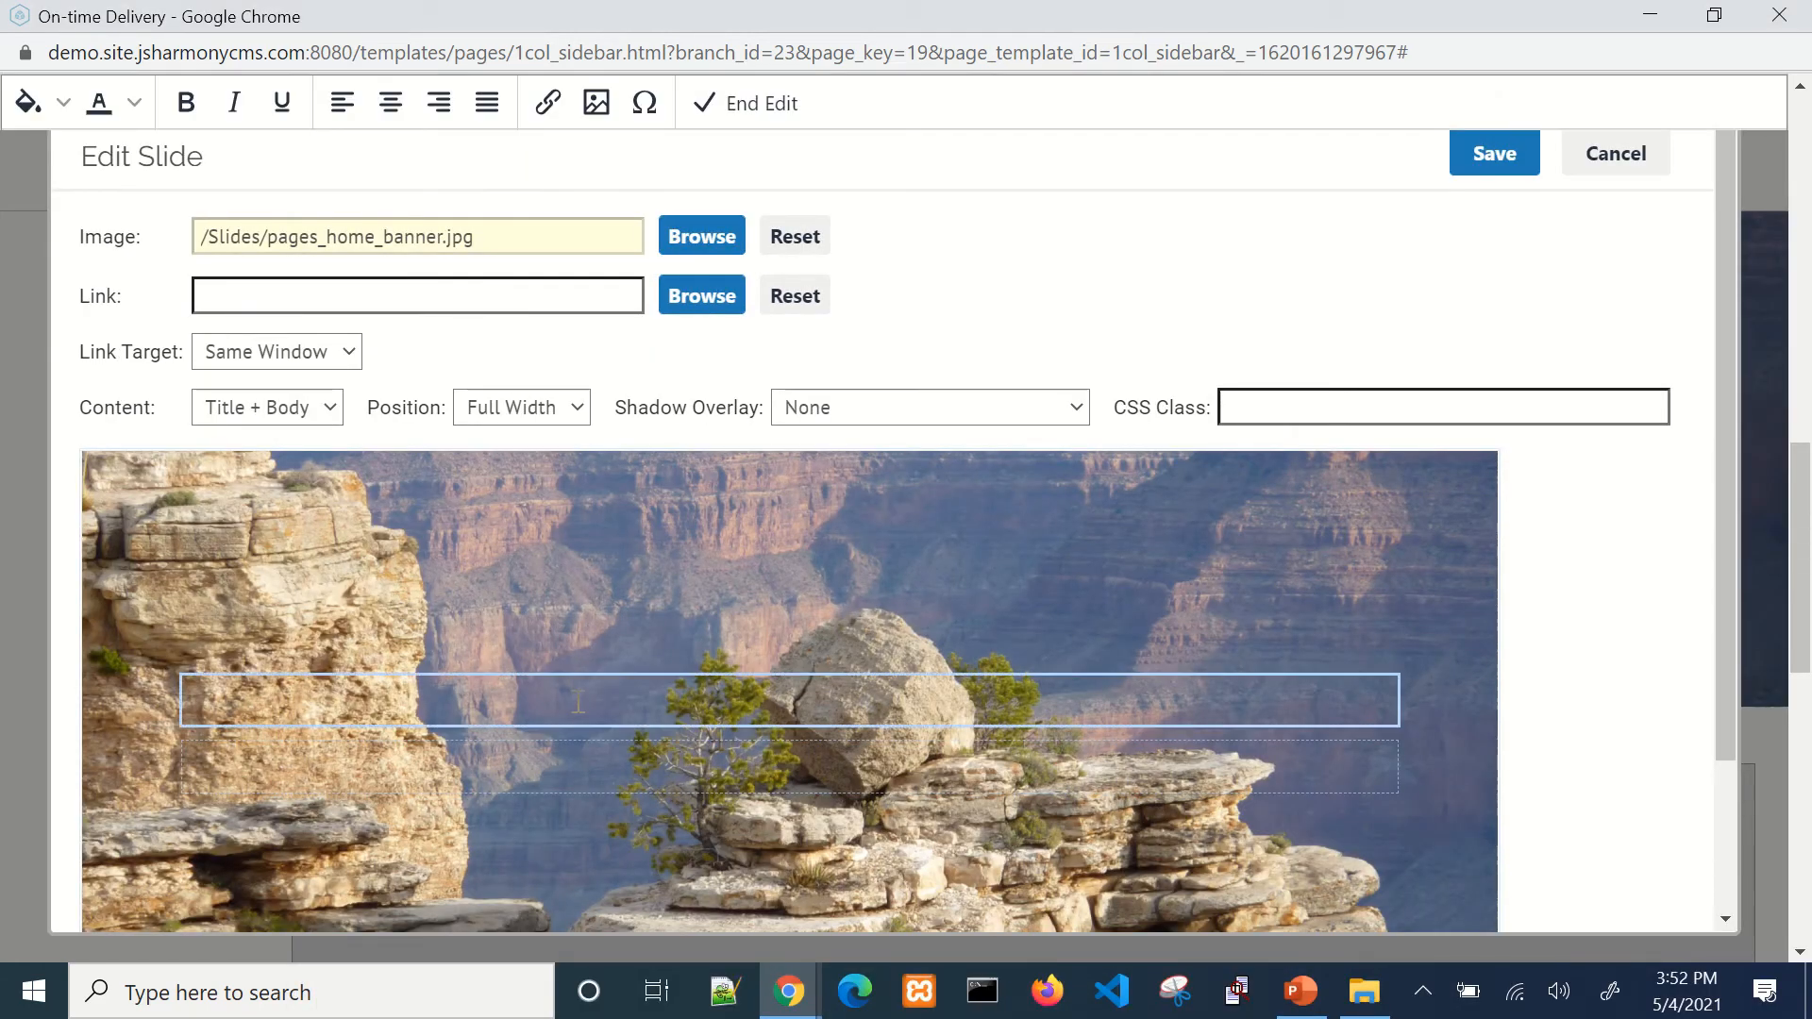
{"action": "type", "text": "Slide 1"}
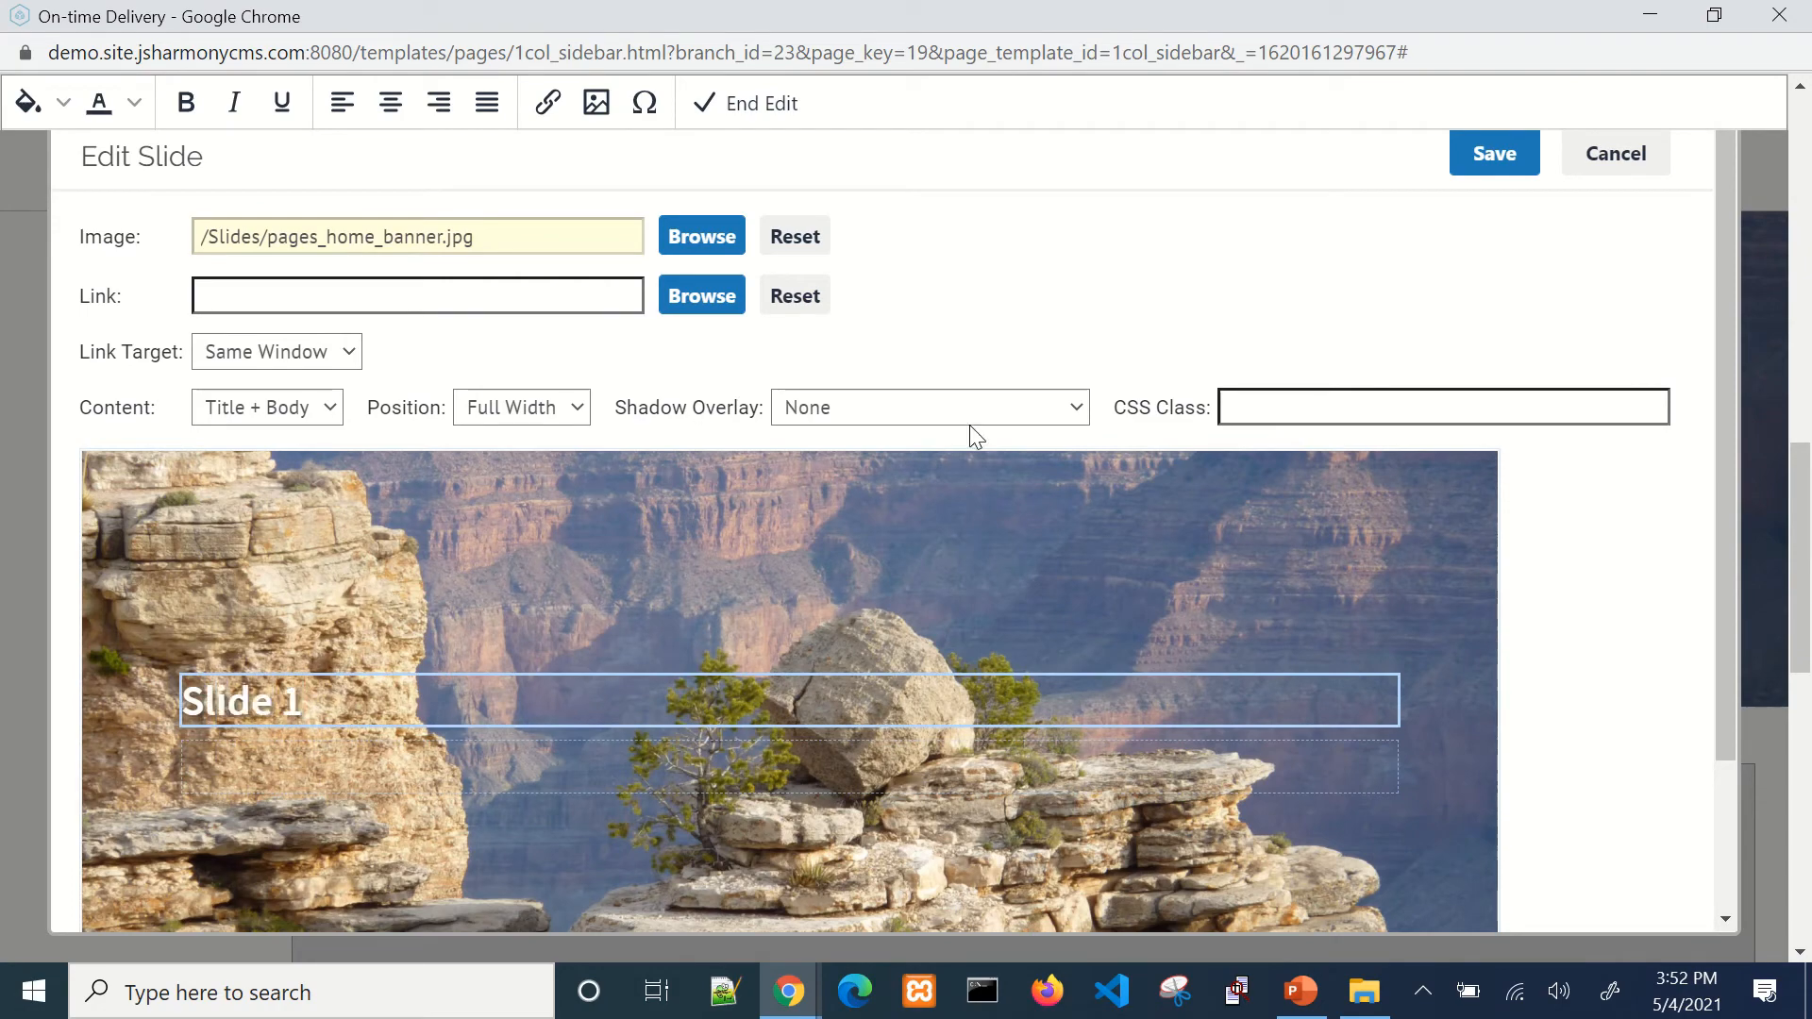
{"action": "left_click", "coordinate": [973, 407]}
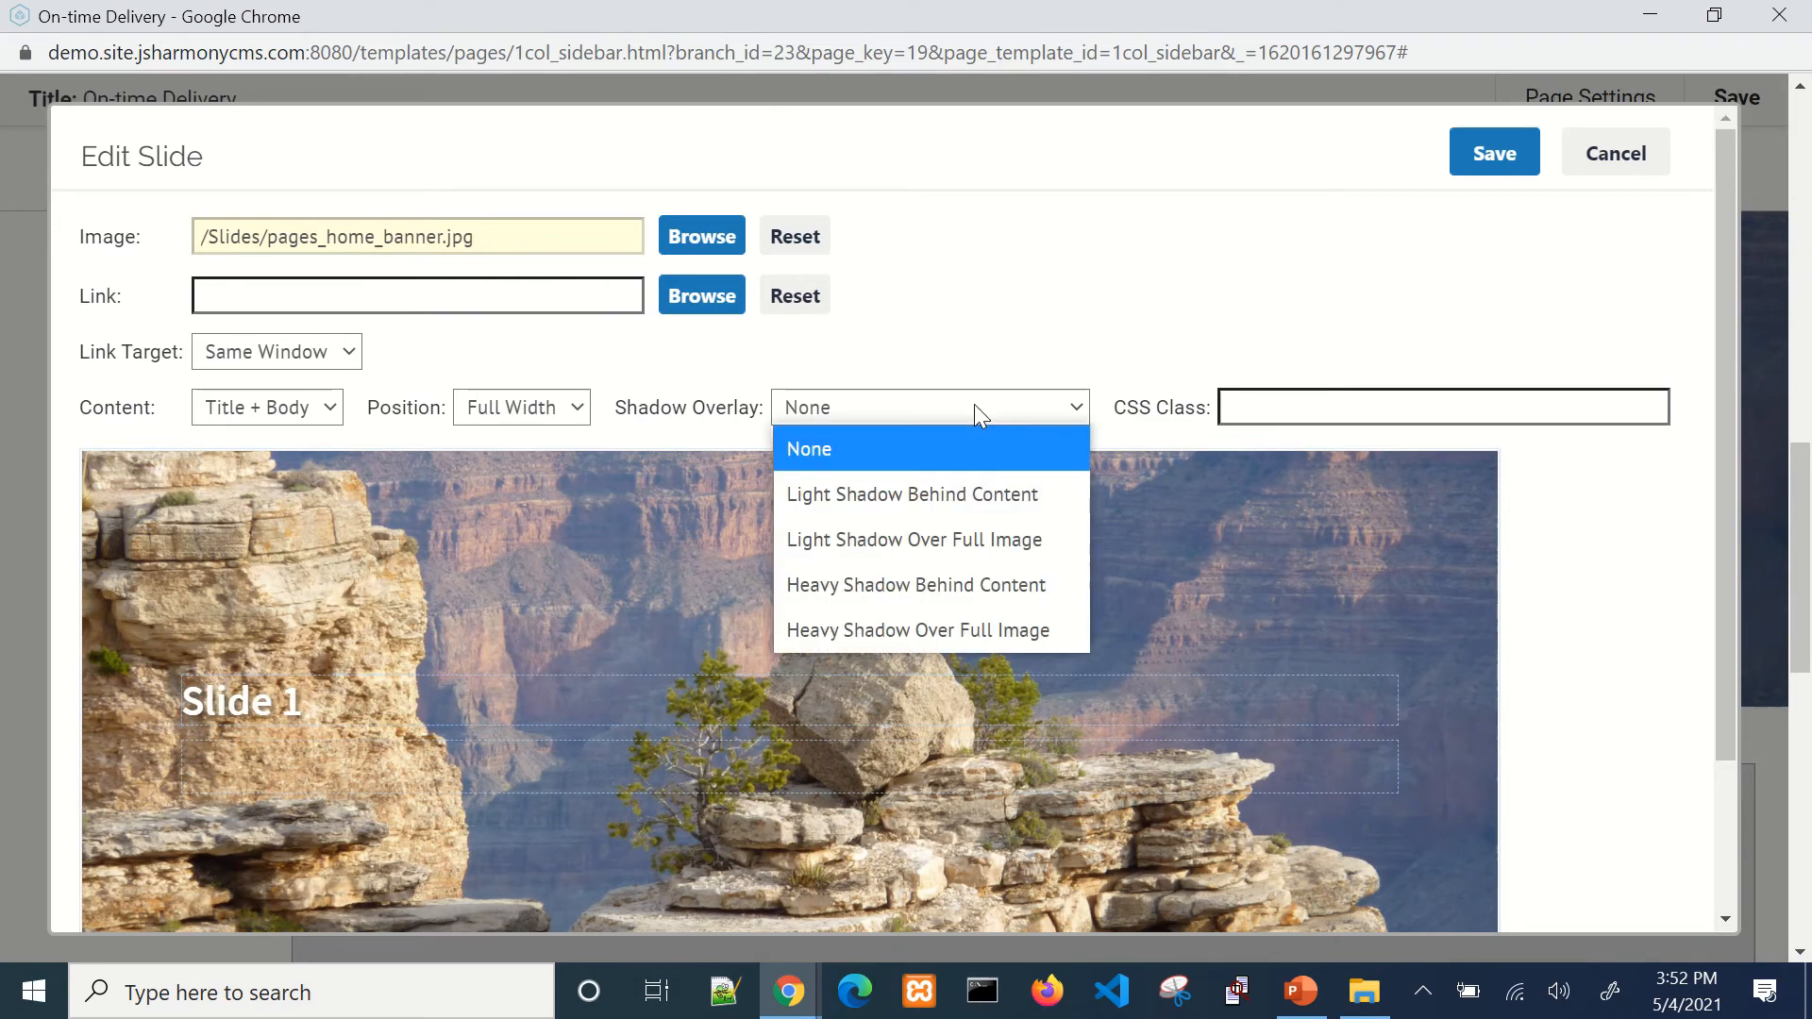
{"action": "left_click", "coordinate": [999, 539]}
{"action": "left_click", "coordinate": [1493, 153]}
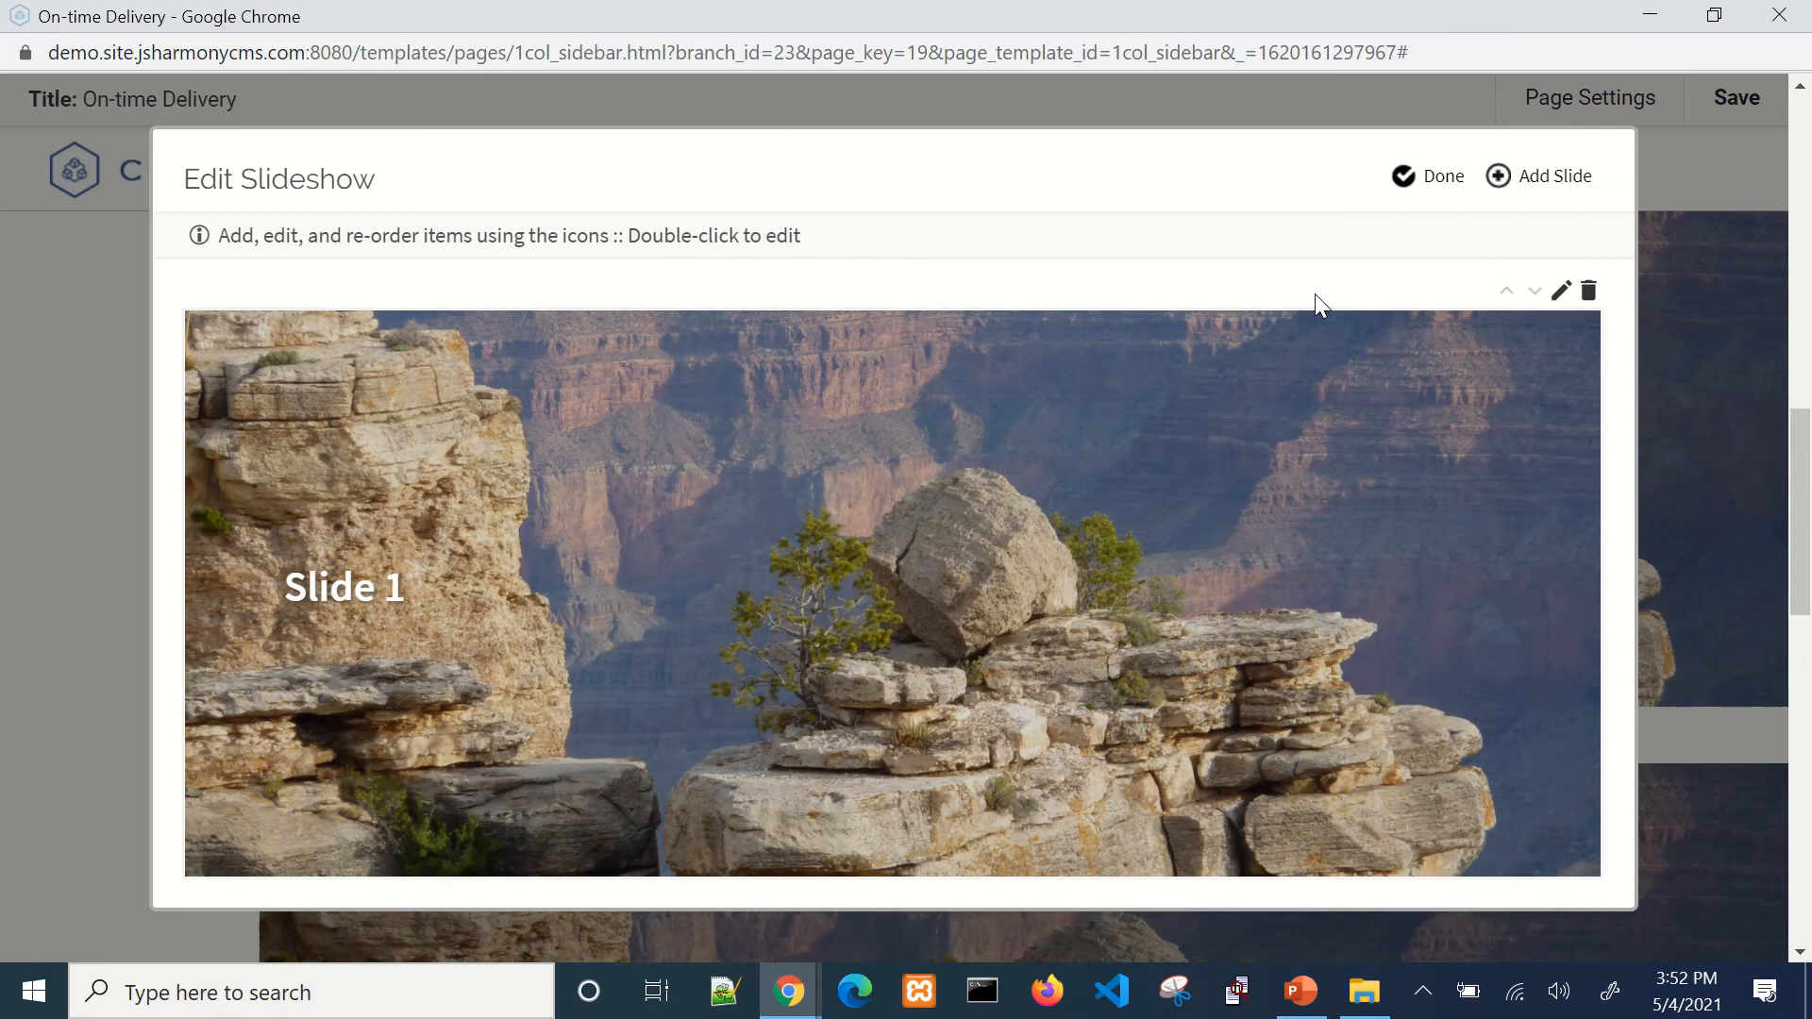
Step: Add a second slide to the slideshow with pages_services_city.jpg from the Slides folder as its image
{"action": "left_click", "coordinate": [1511, 180]}
{"action": "left_click", "coordinate": [713, 322]}
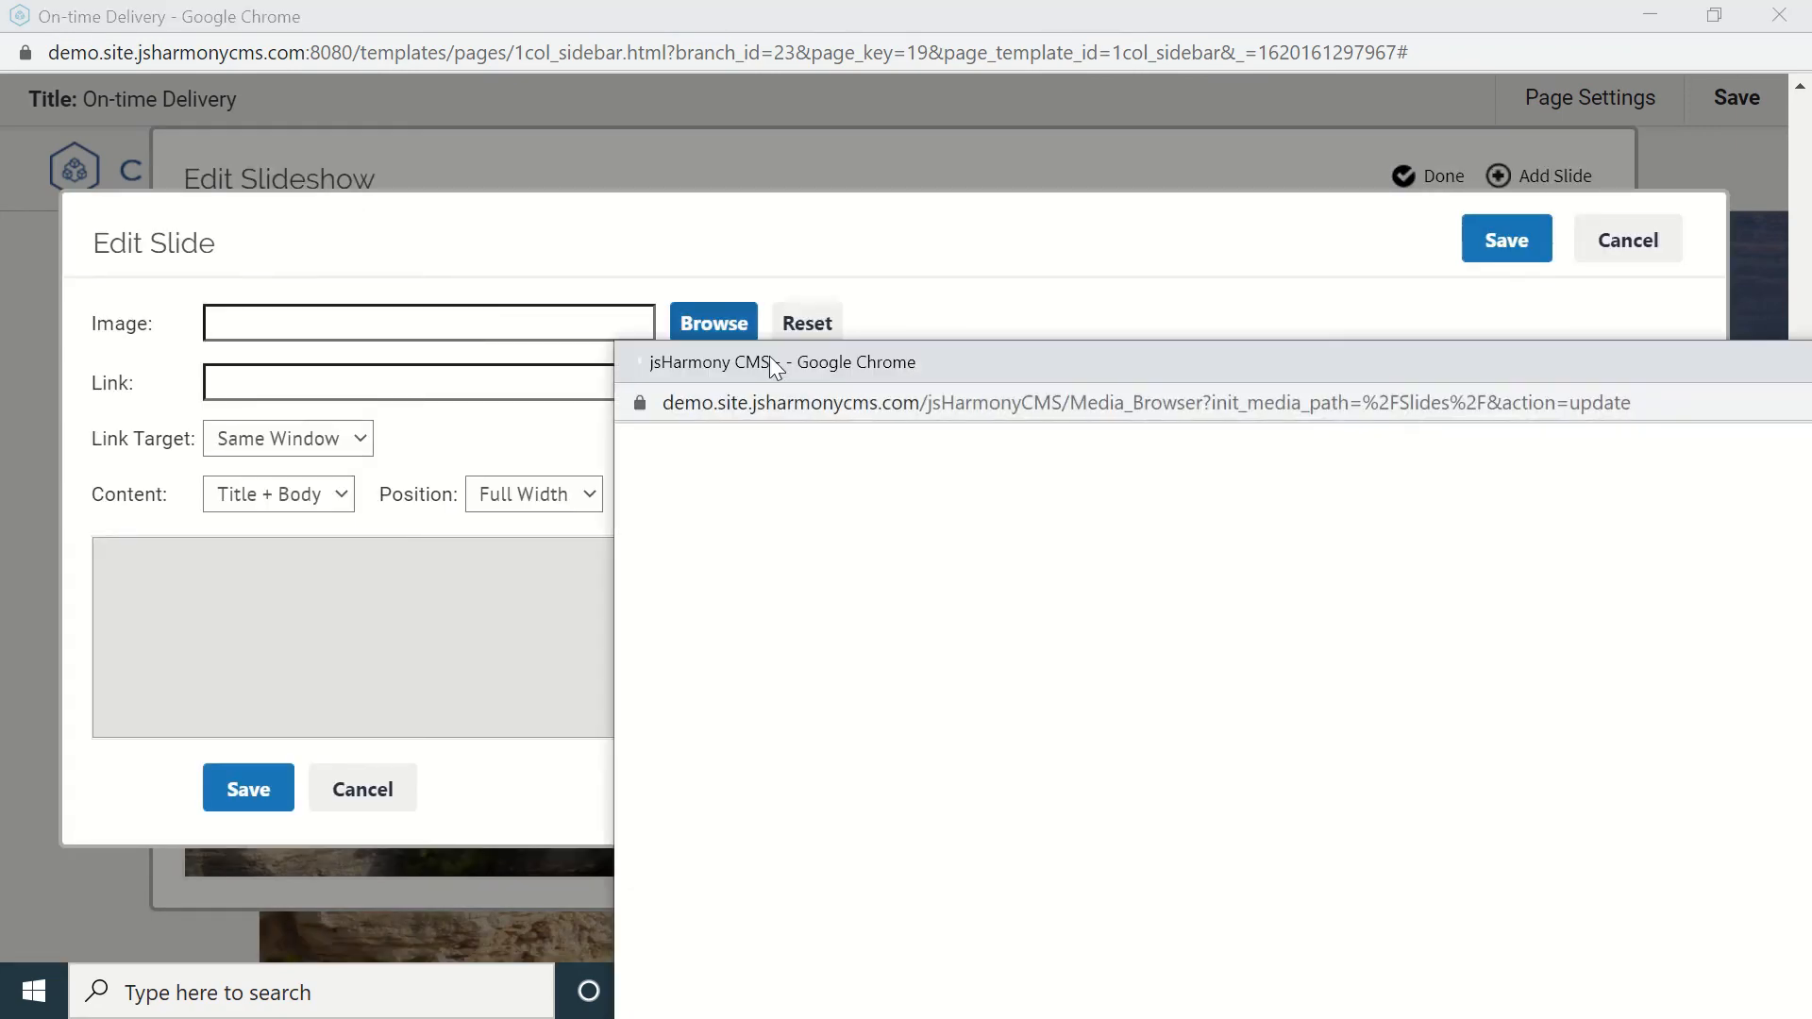
{"action": "left_click_drag", "start_coordinate": [1129, 373], "coordinate": [972, 264]}
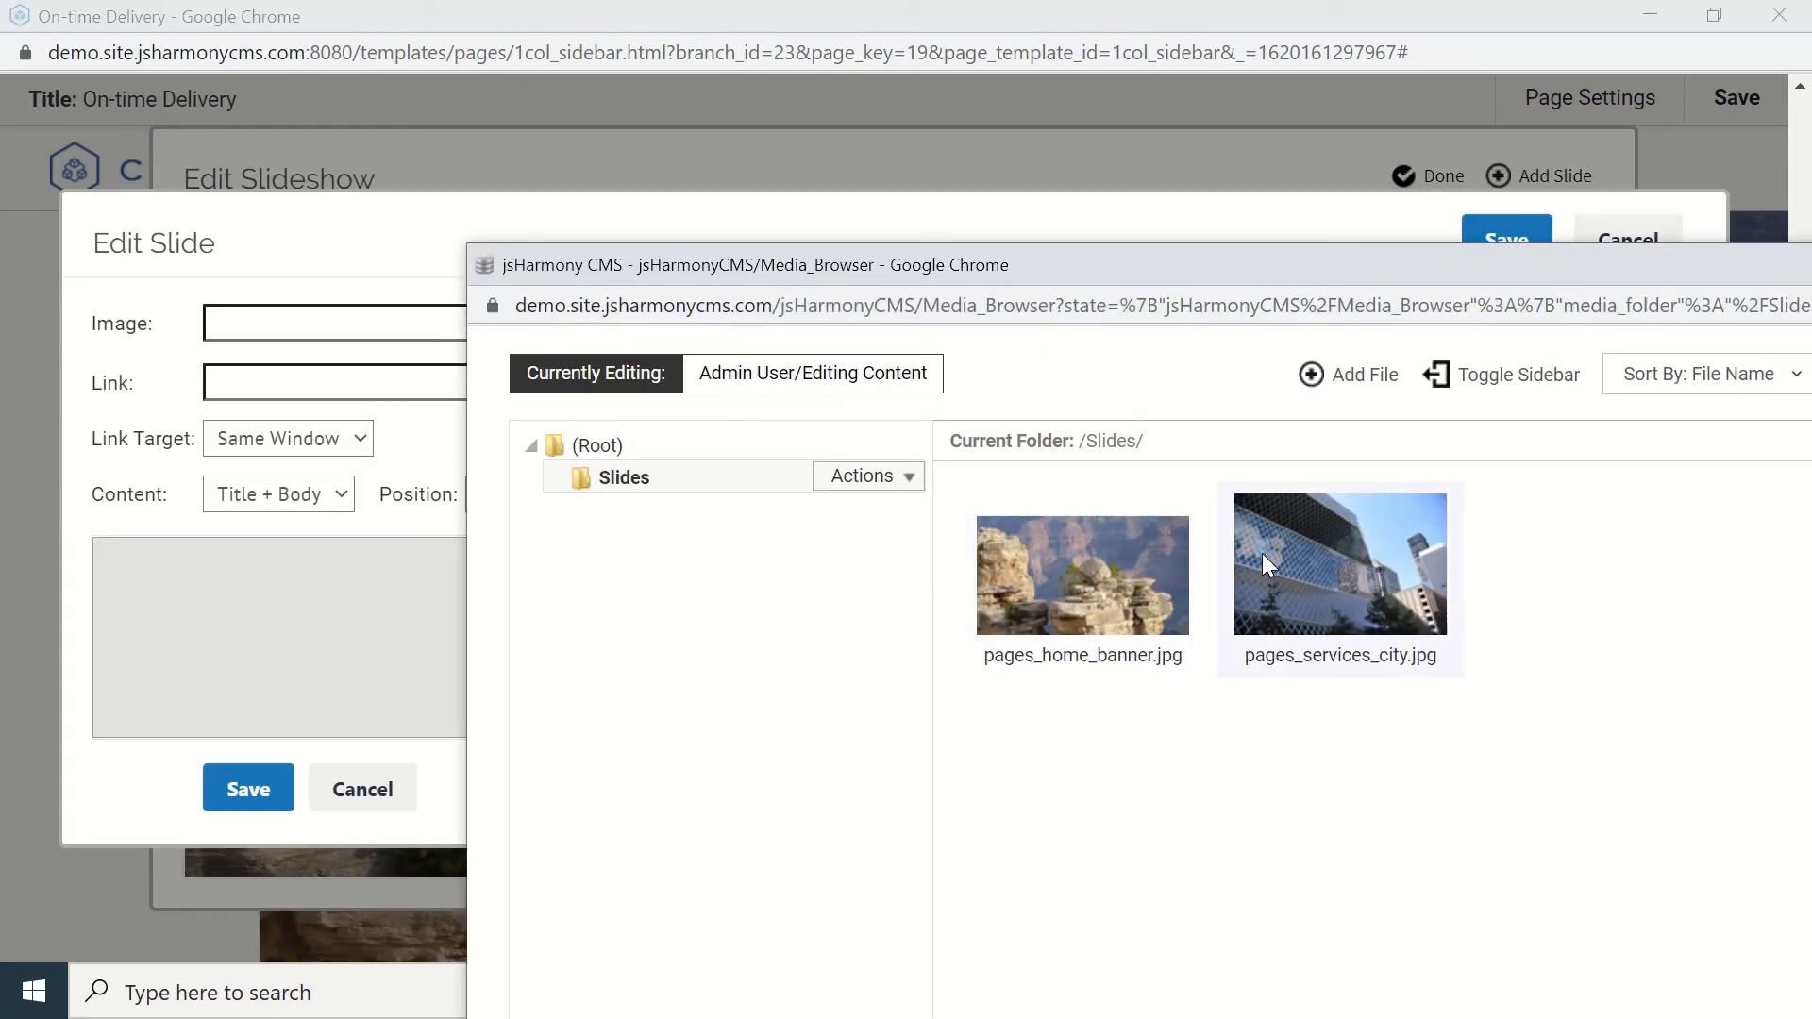
{"action": "double_click", "coordinate": [1265, 557]}
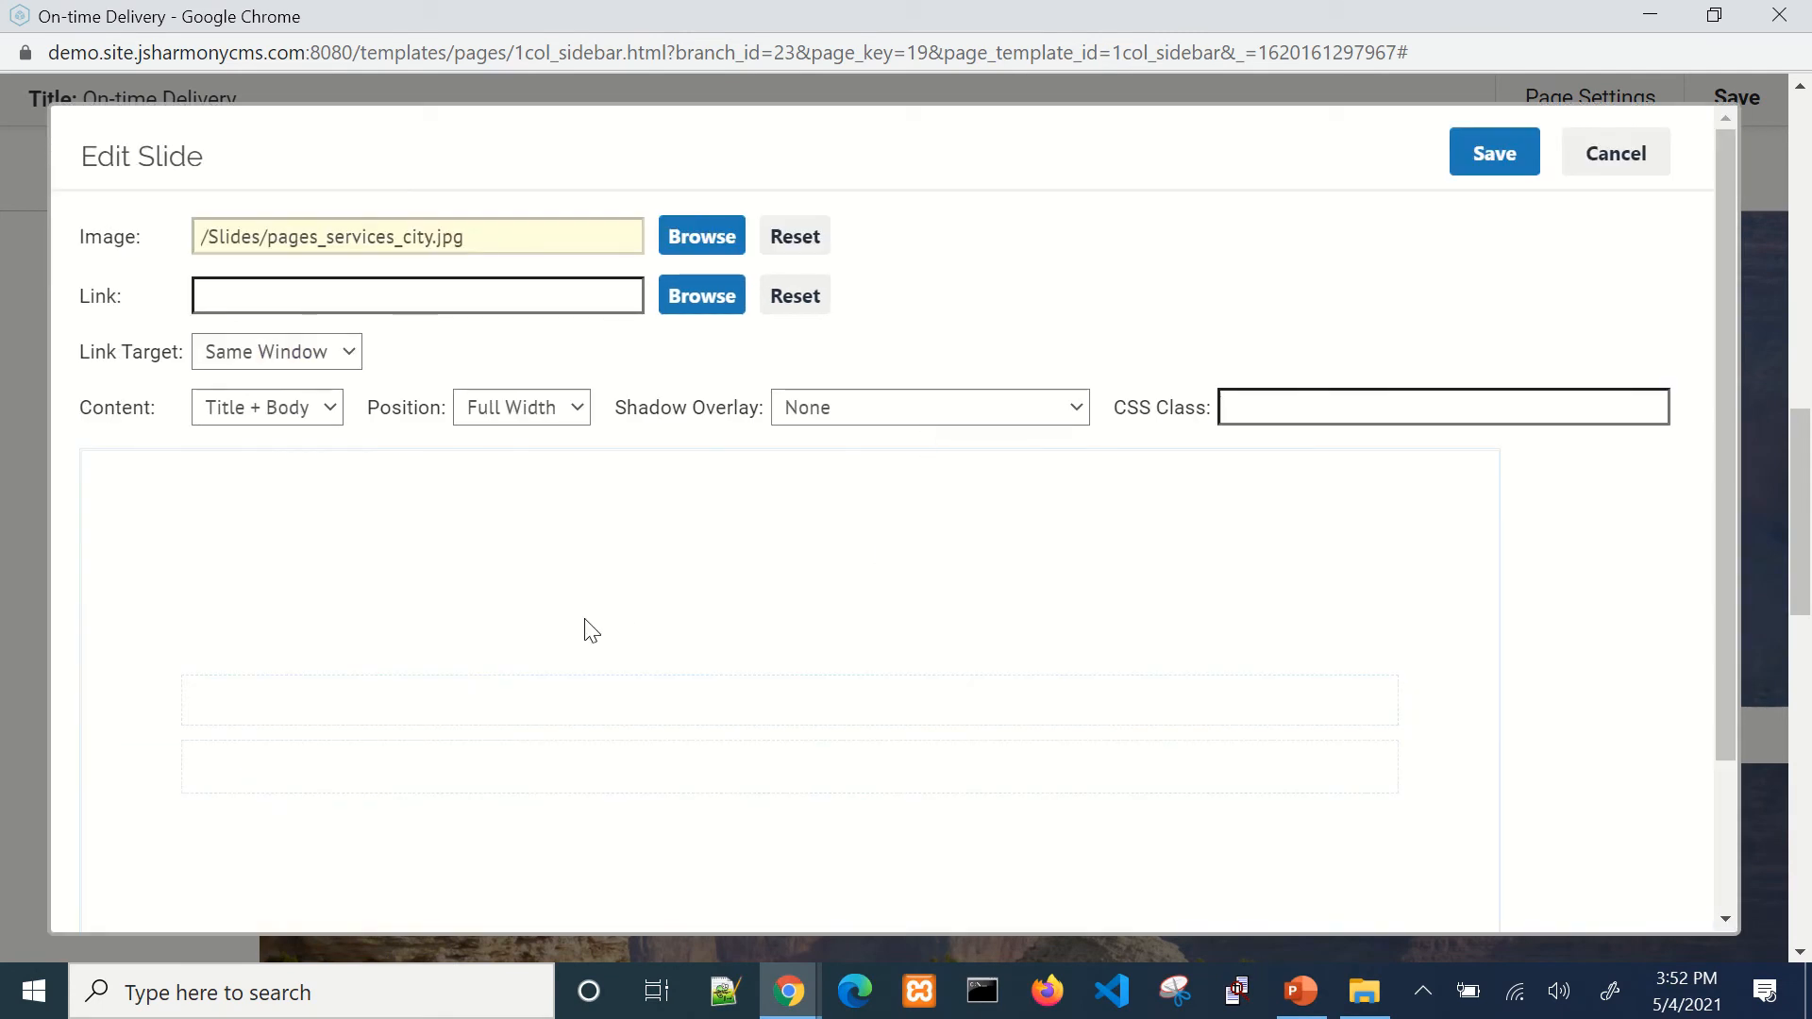
Step: Title the slide "Slide 2", apply the Heavy Shadow Behind Content overlay, and save it
{"action": "left_click", "coordinate": [595, 688]}
{"action": "type", "text": "Slide 2"}
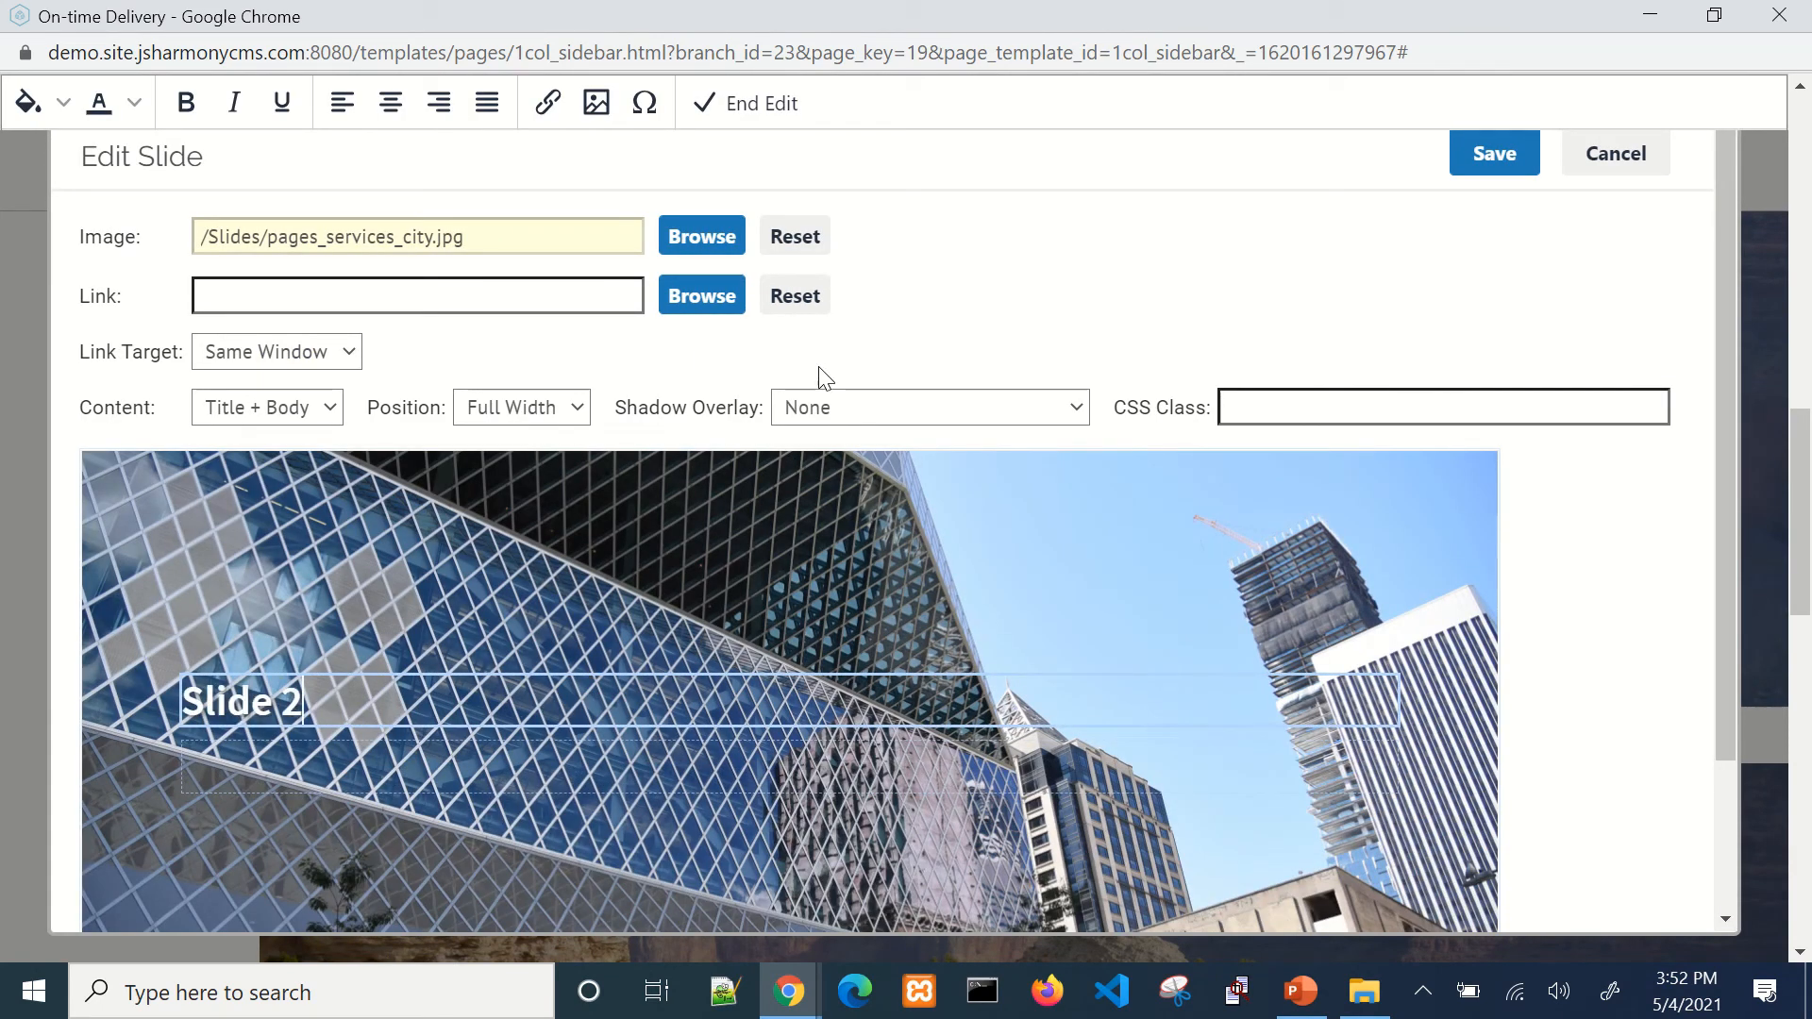
{"action": "left_click", "coordinate": [836, 420]}
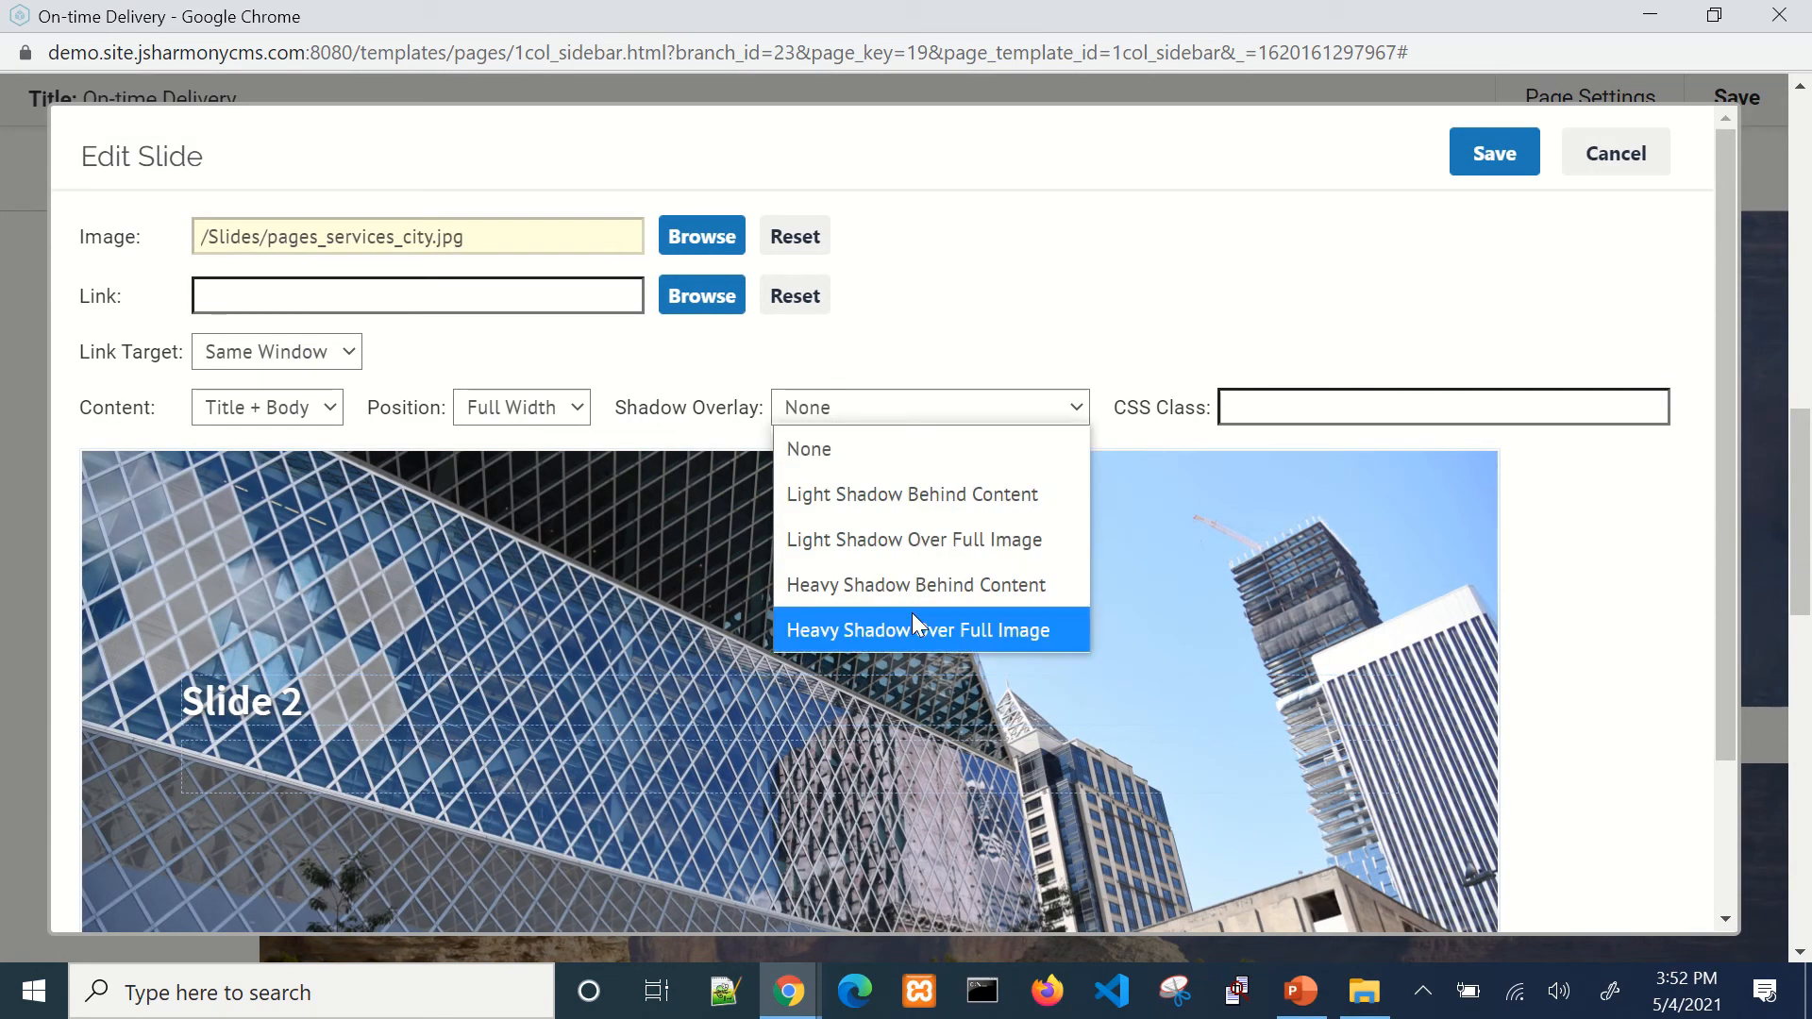
{"action": "left_click", "coordinate": [953, 585]}
{"action": "left_click", "coordinate": [1509, 154]}
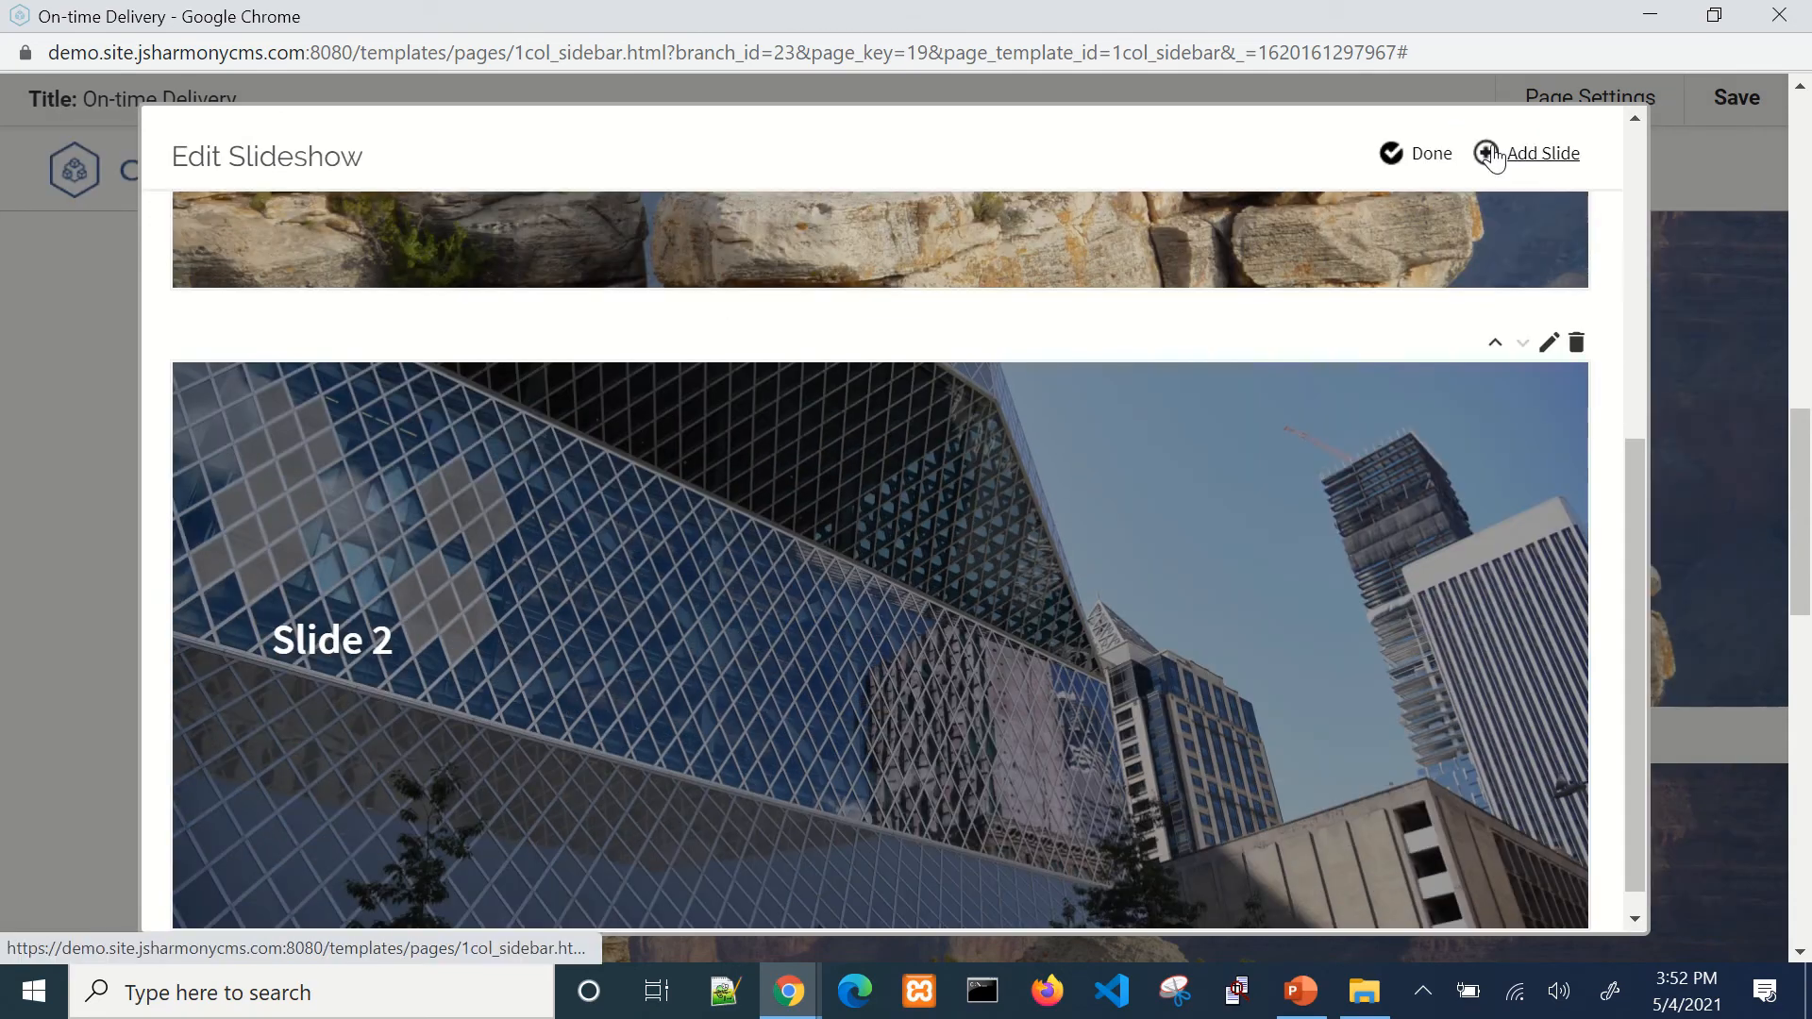
Step: Check both slides in the slideshow editor and finish editing the slideshow
{"action": "scroll", "coordinate": [1355, 501], "scroll_direction": "up", "scroll_amount": 6}
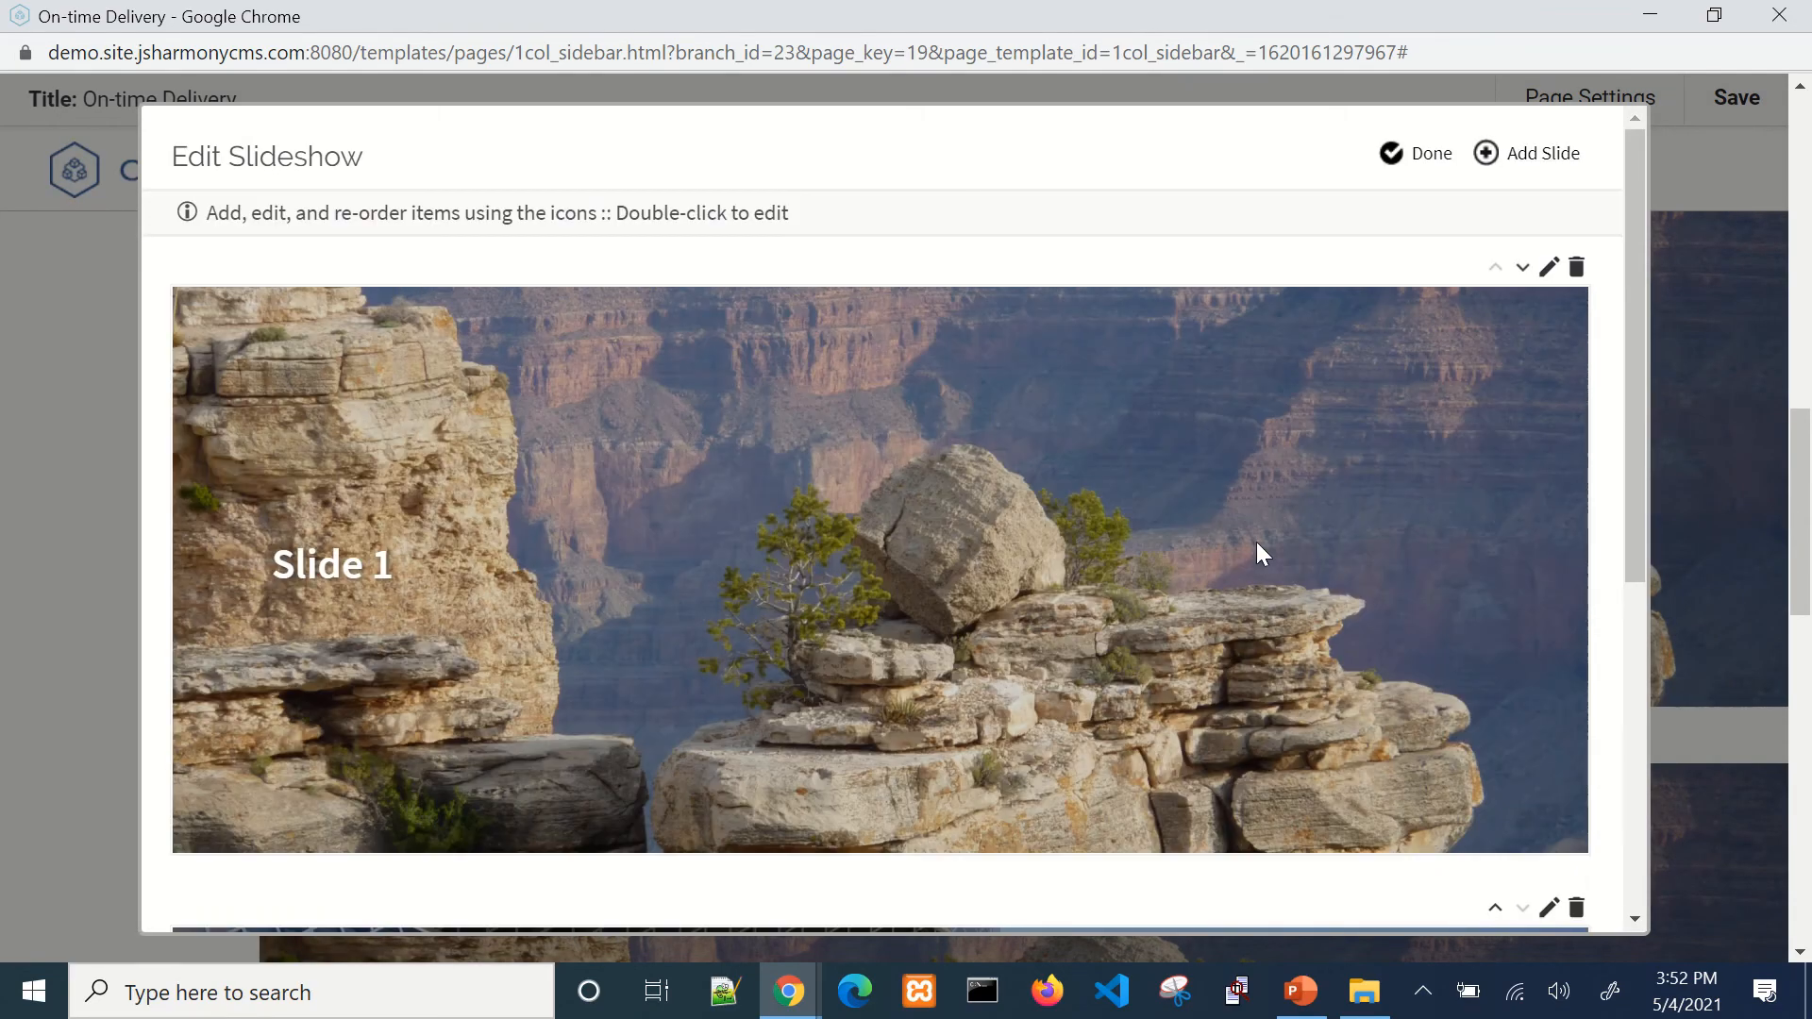
{"action": "scroll", "coordinate": [1146, 538], "scroll_direction": "down", "scroll_amount": 5}
{"action": "scroll", "coordinate": [1137, 518], "scroll_direction": "up", "scroll_amount": 5}
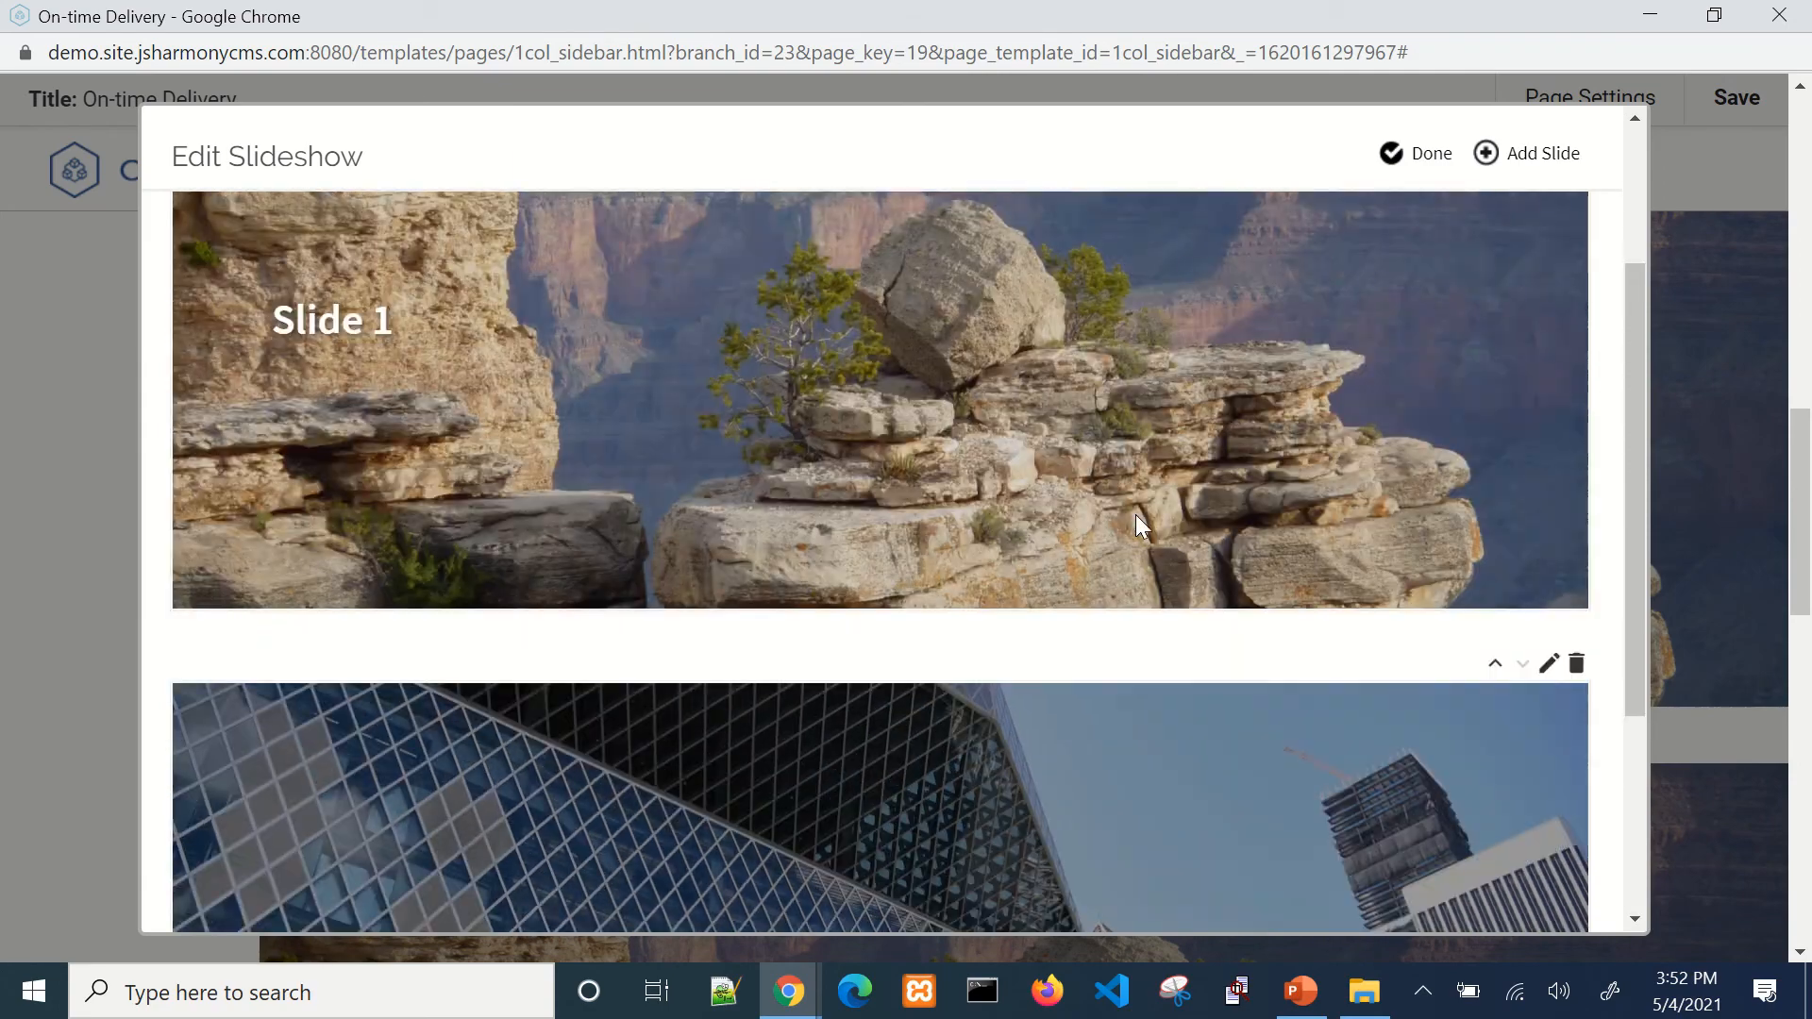
{"action": "left_click", "coordinate": [1416, 154]}
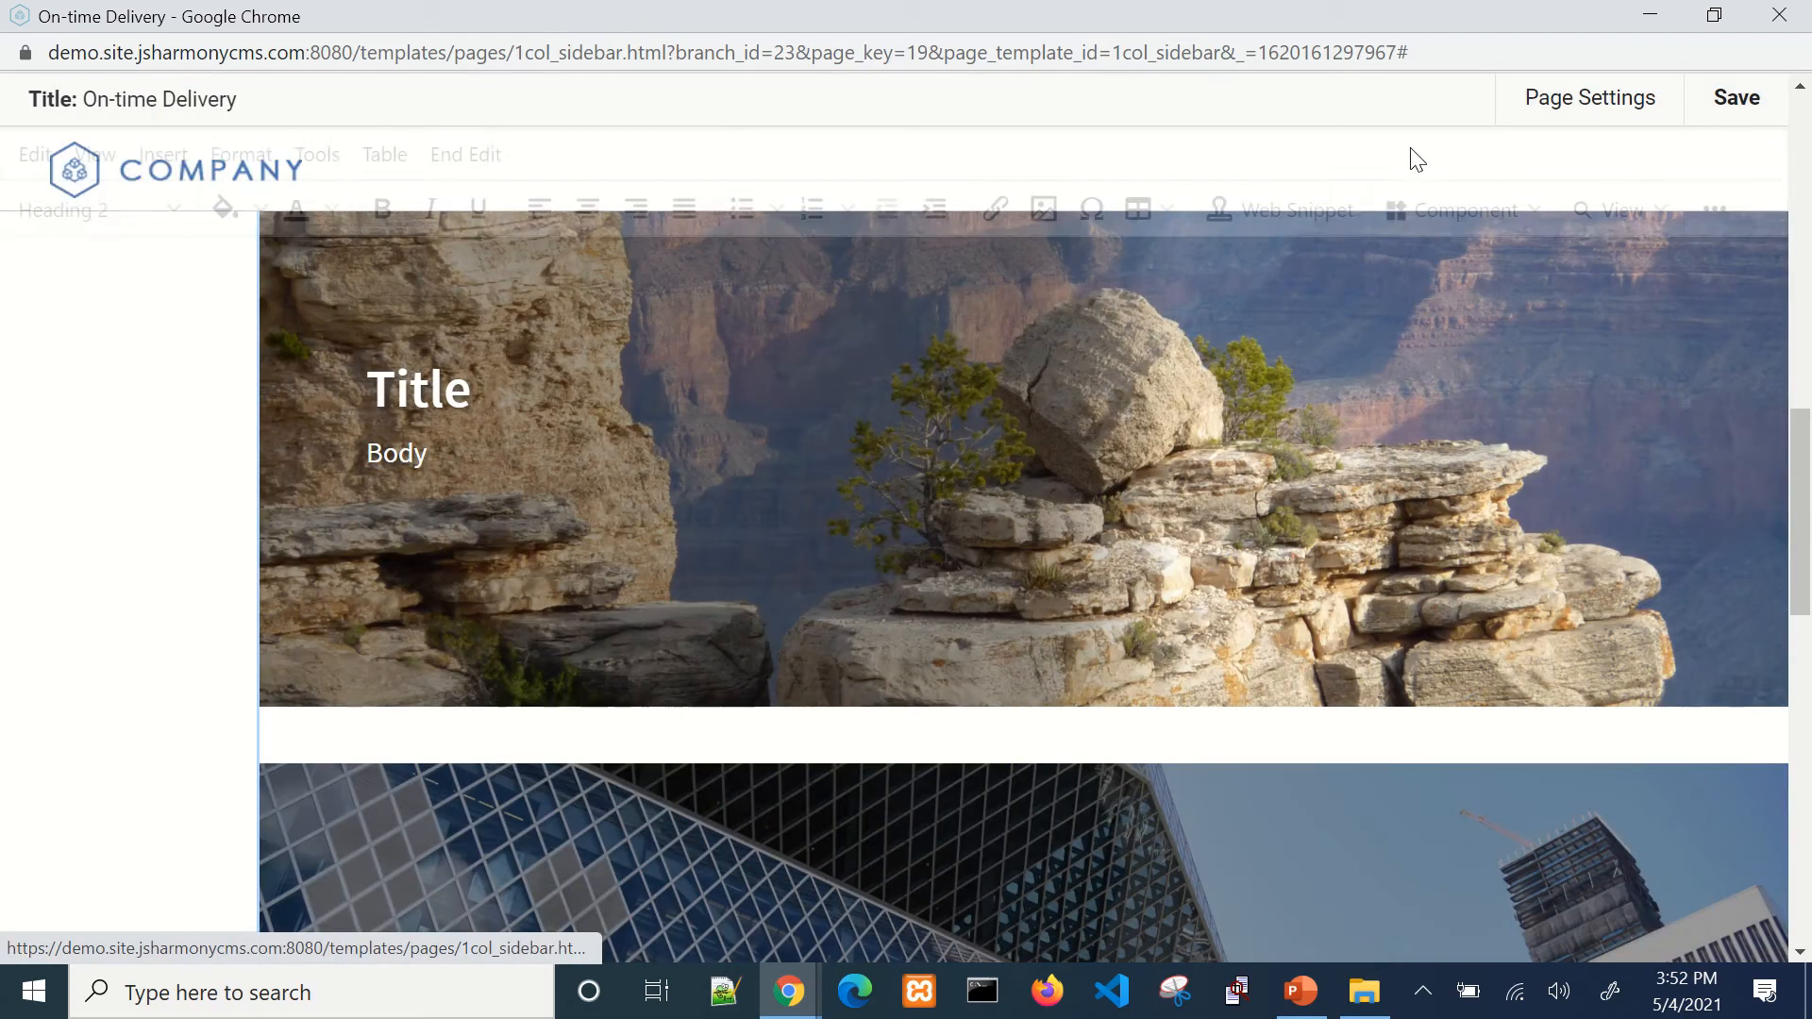
Step: Reopen the slideshow for editing, move Slide 1 below Slide 2, and restore the original slide order
{"action": "scroll", "coordinate": [944, 632], "scroll_direction": "down", "scroll_amount": 4}
{"action": "double_click", "coordinate": [911, 514]}
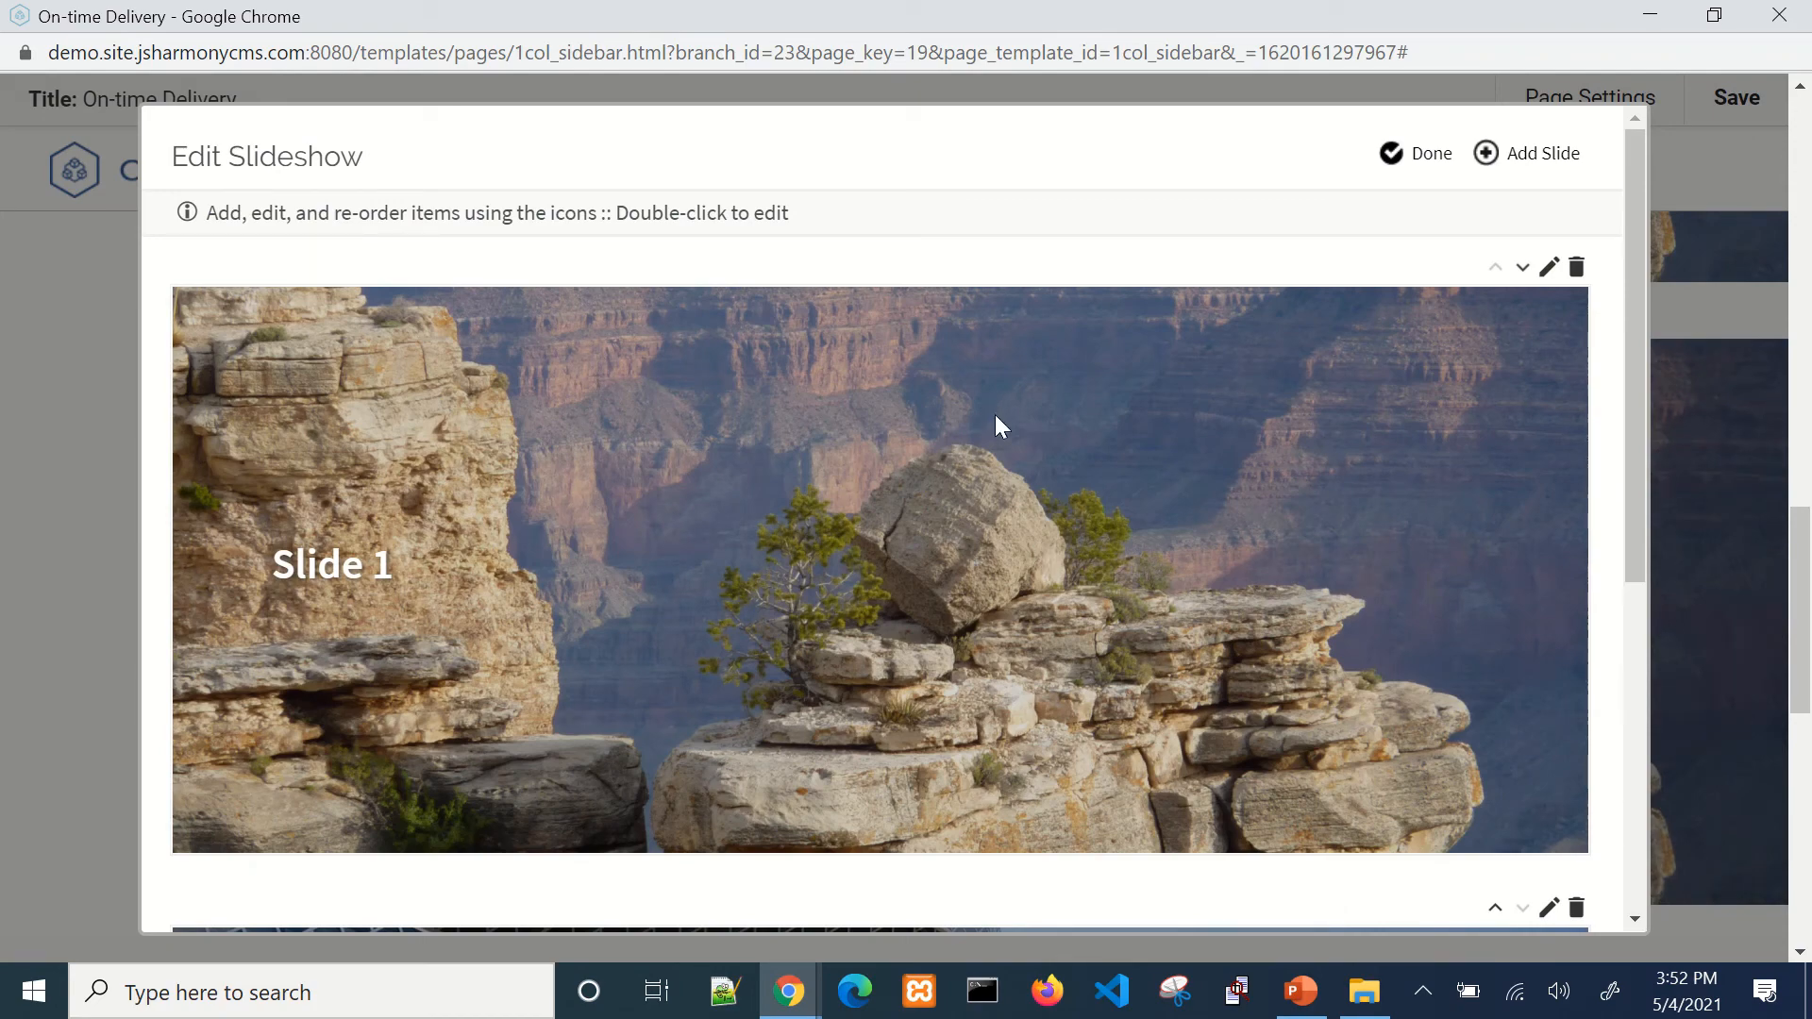
{"action": "scroll", "coordinate": [994, 415], "scroll_direction": "down", "scroll_amount": 5}
{"action": "scroll", "coordinate": [1017, 446], "scroll_direction": "up", "scroll_amount": 5}
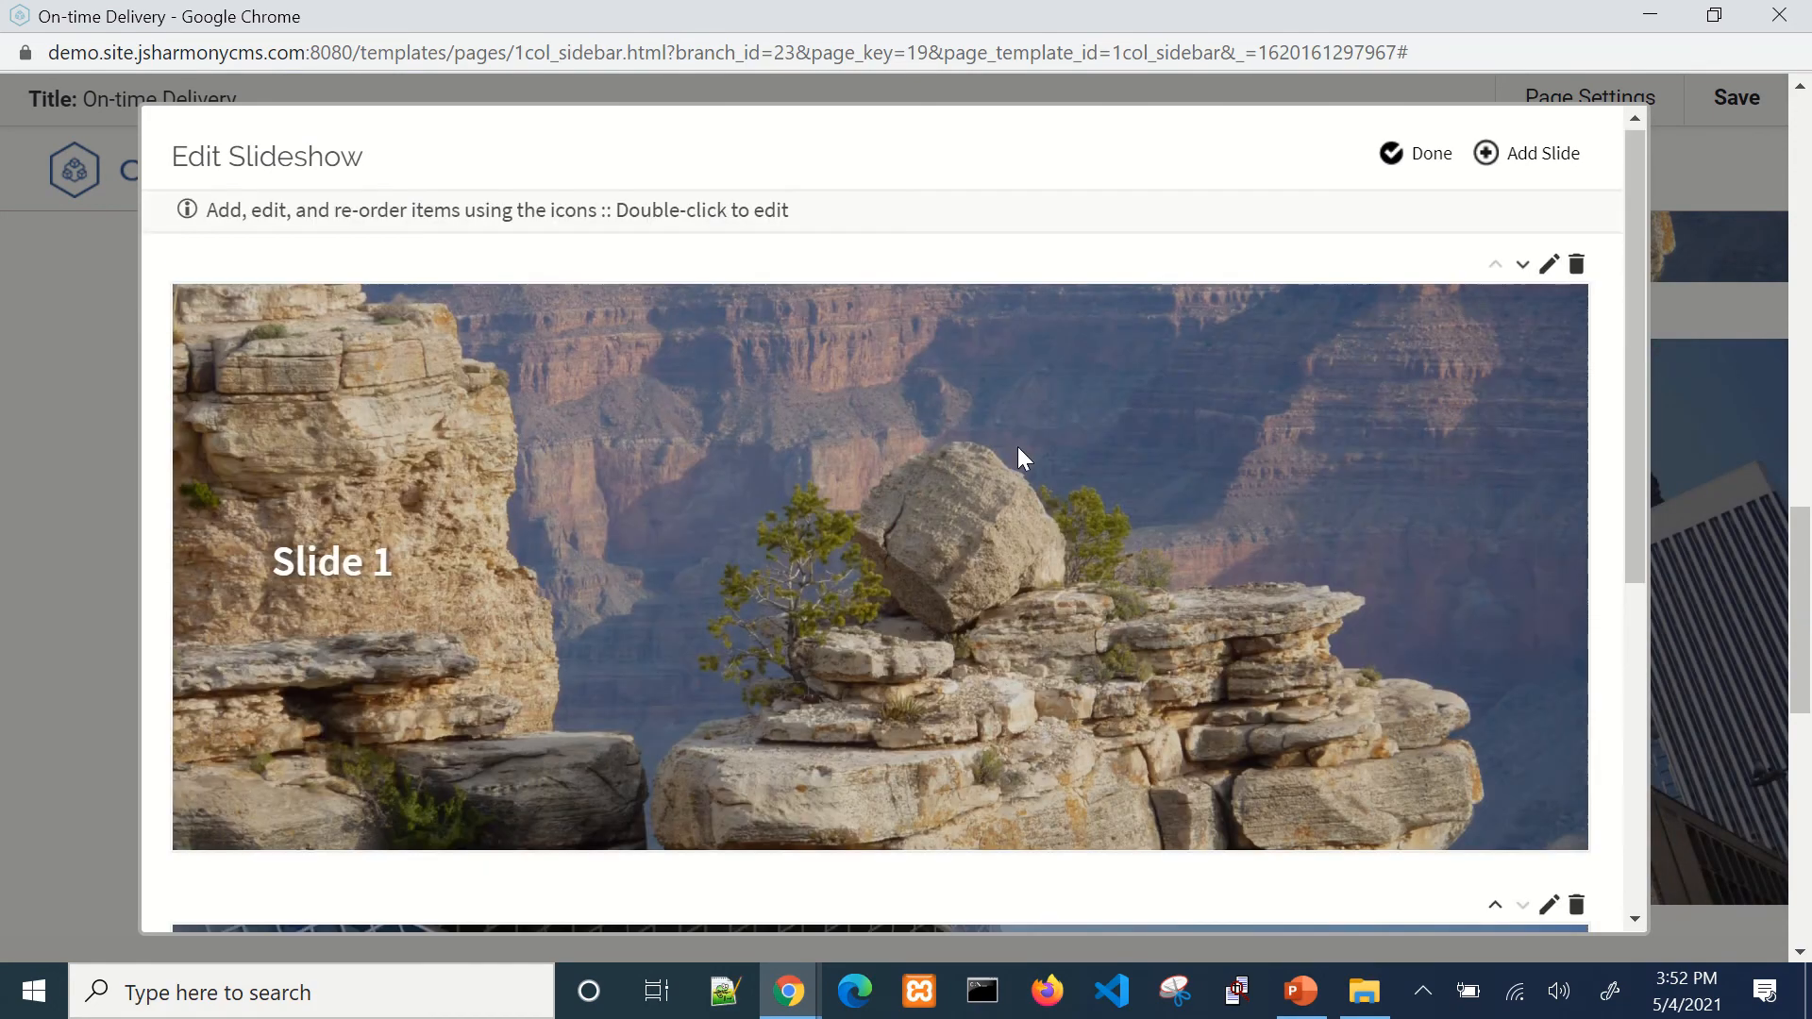
{"action": "left_click", "coordinate": [1522, 271]}
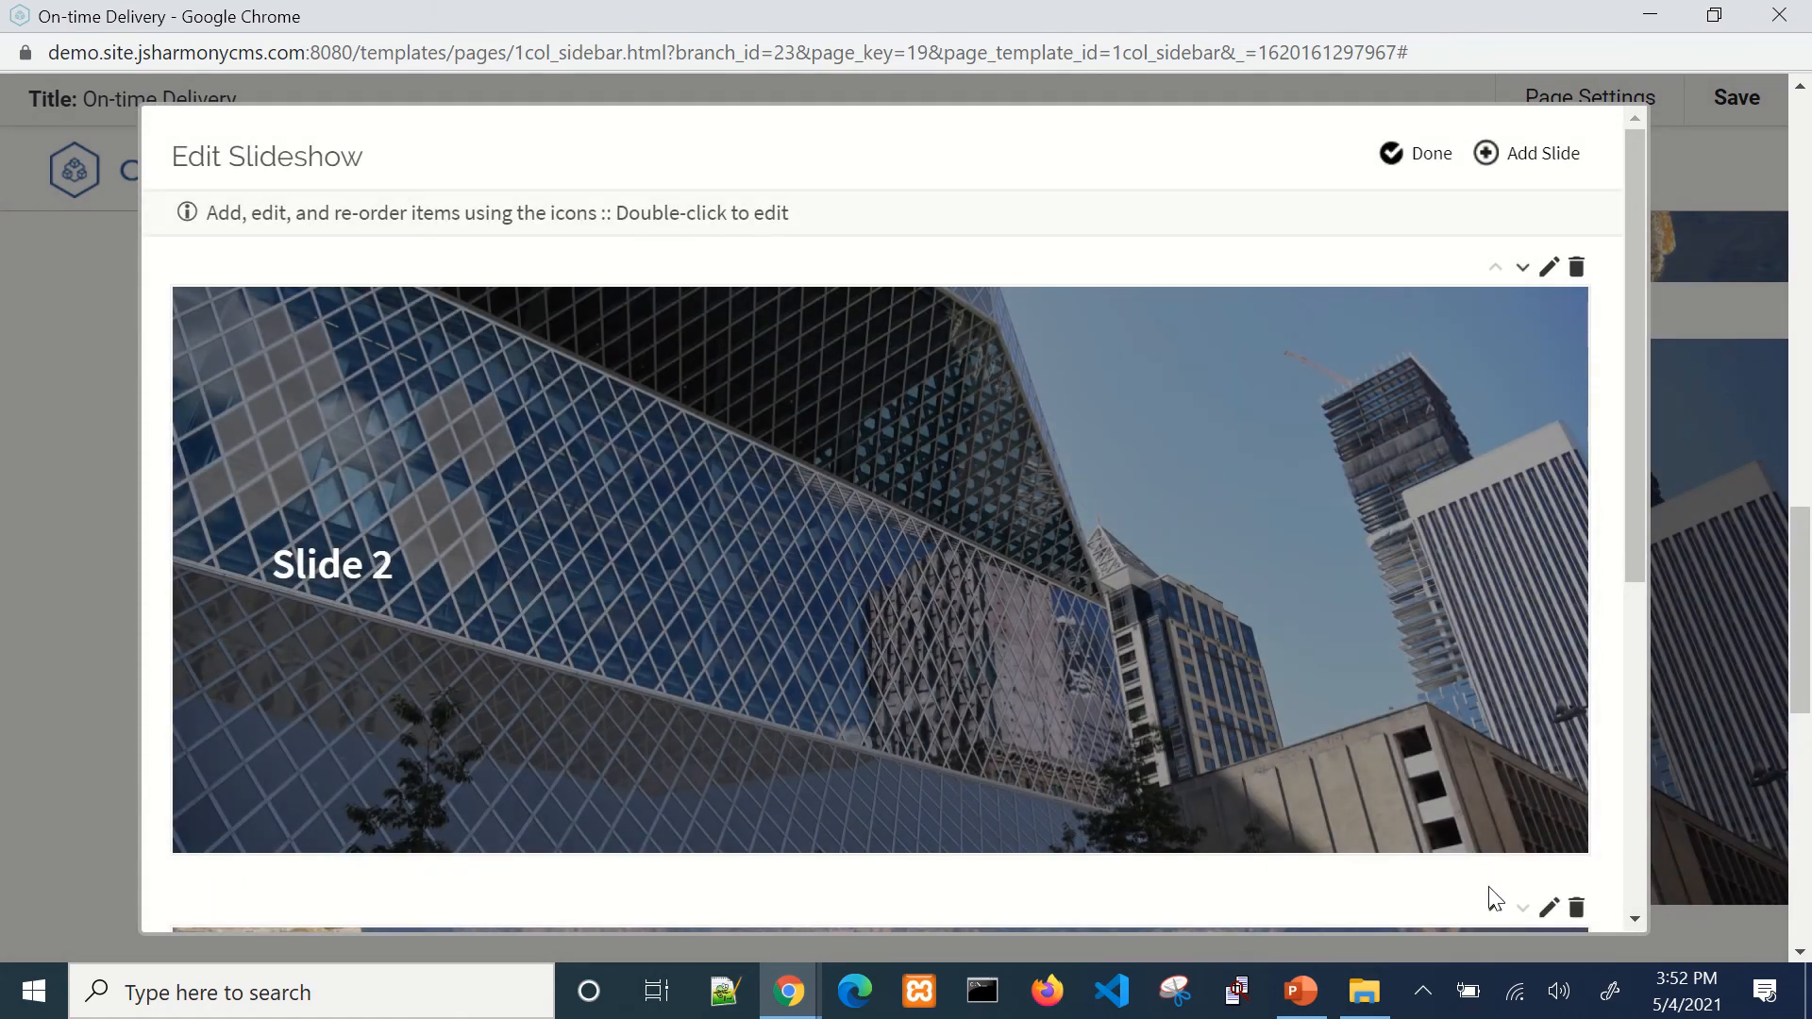
{"action": "left_click", "coordinate": [1495, 908]}
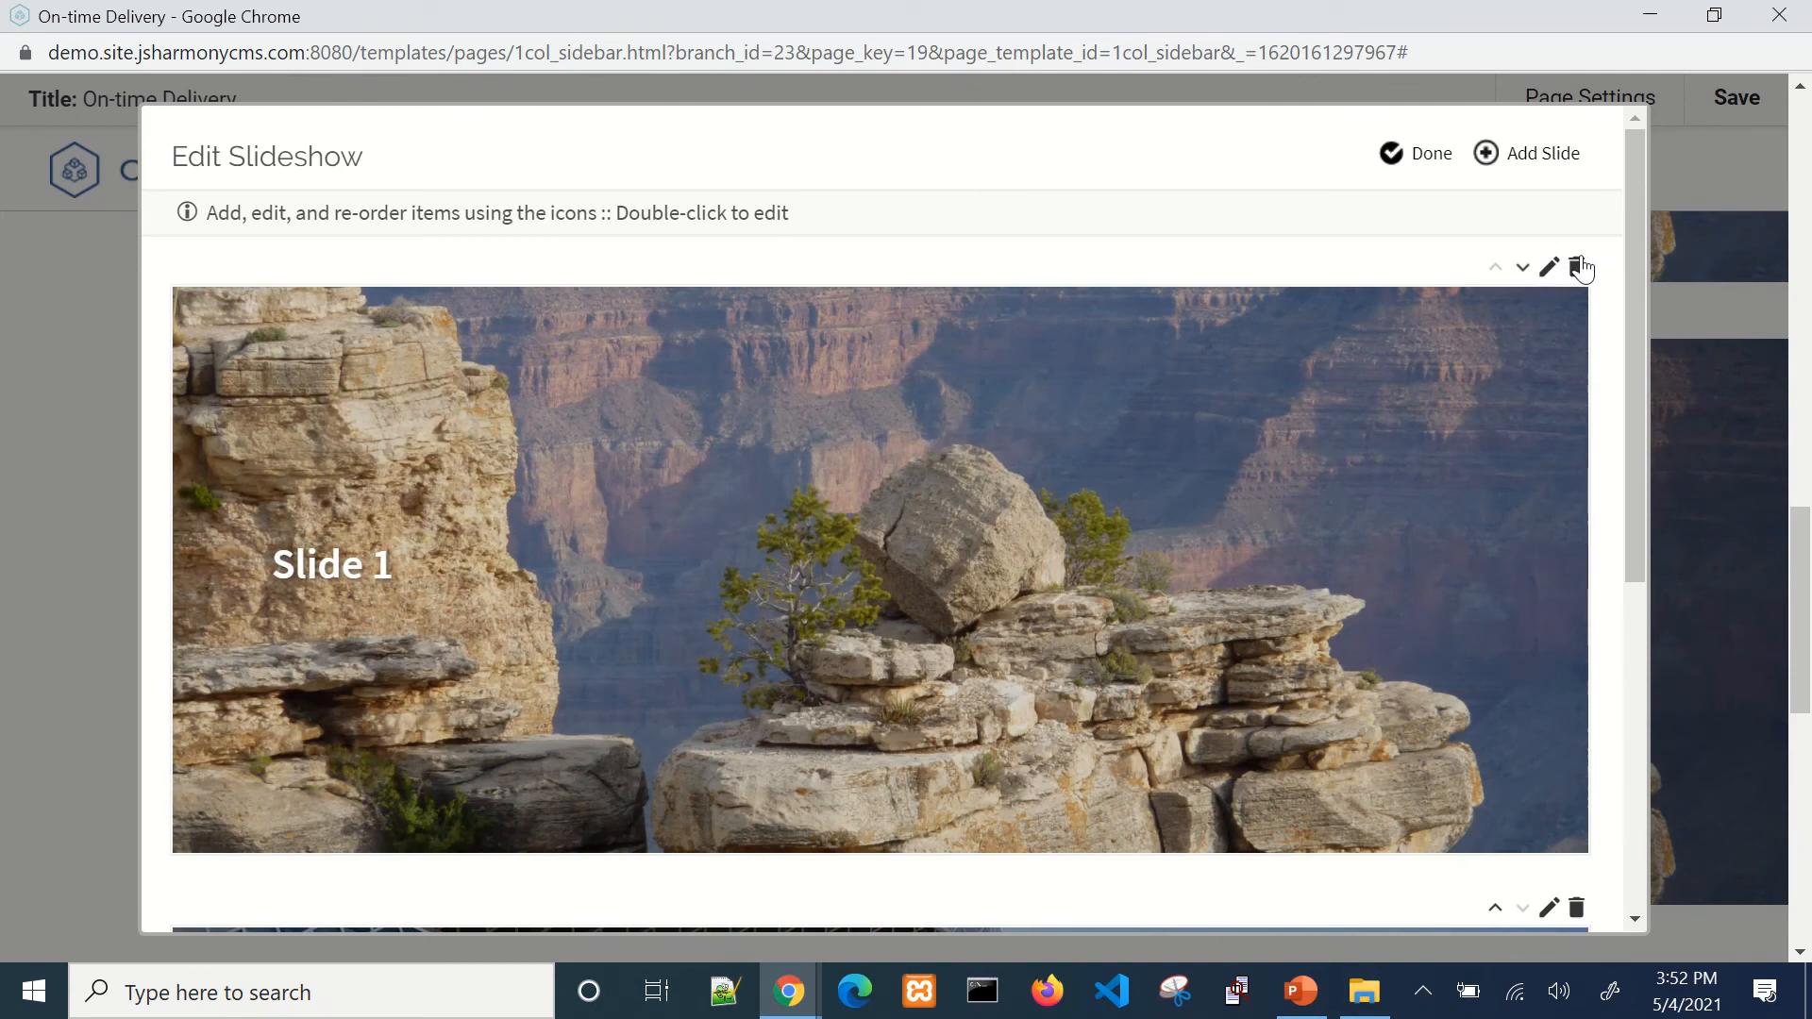
Step: Open Slide 1's settings, save the slide without edits, and close the slideshow editor
{"action": "double_click", "coordinate": [760, 422]}
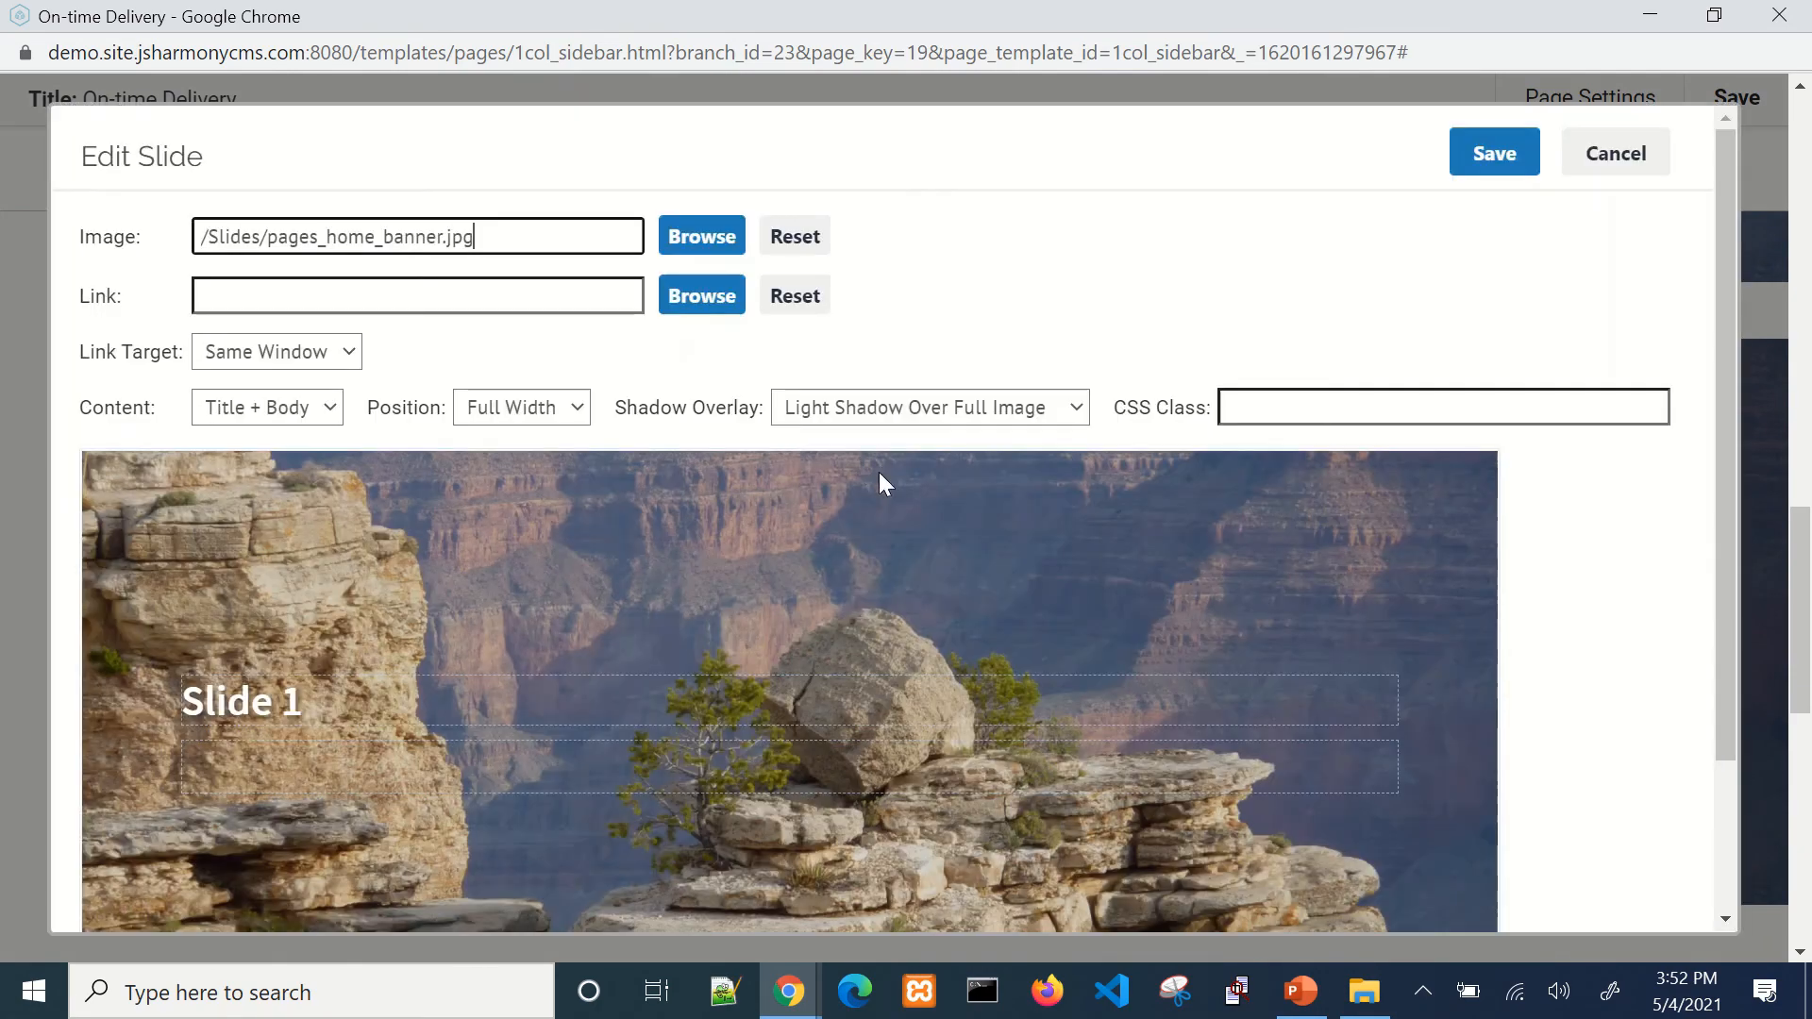
{"action": "left_click", "coordinate": [1495, 156]}
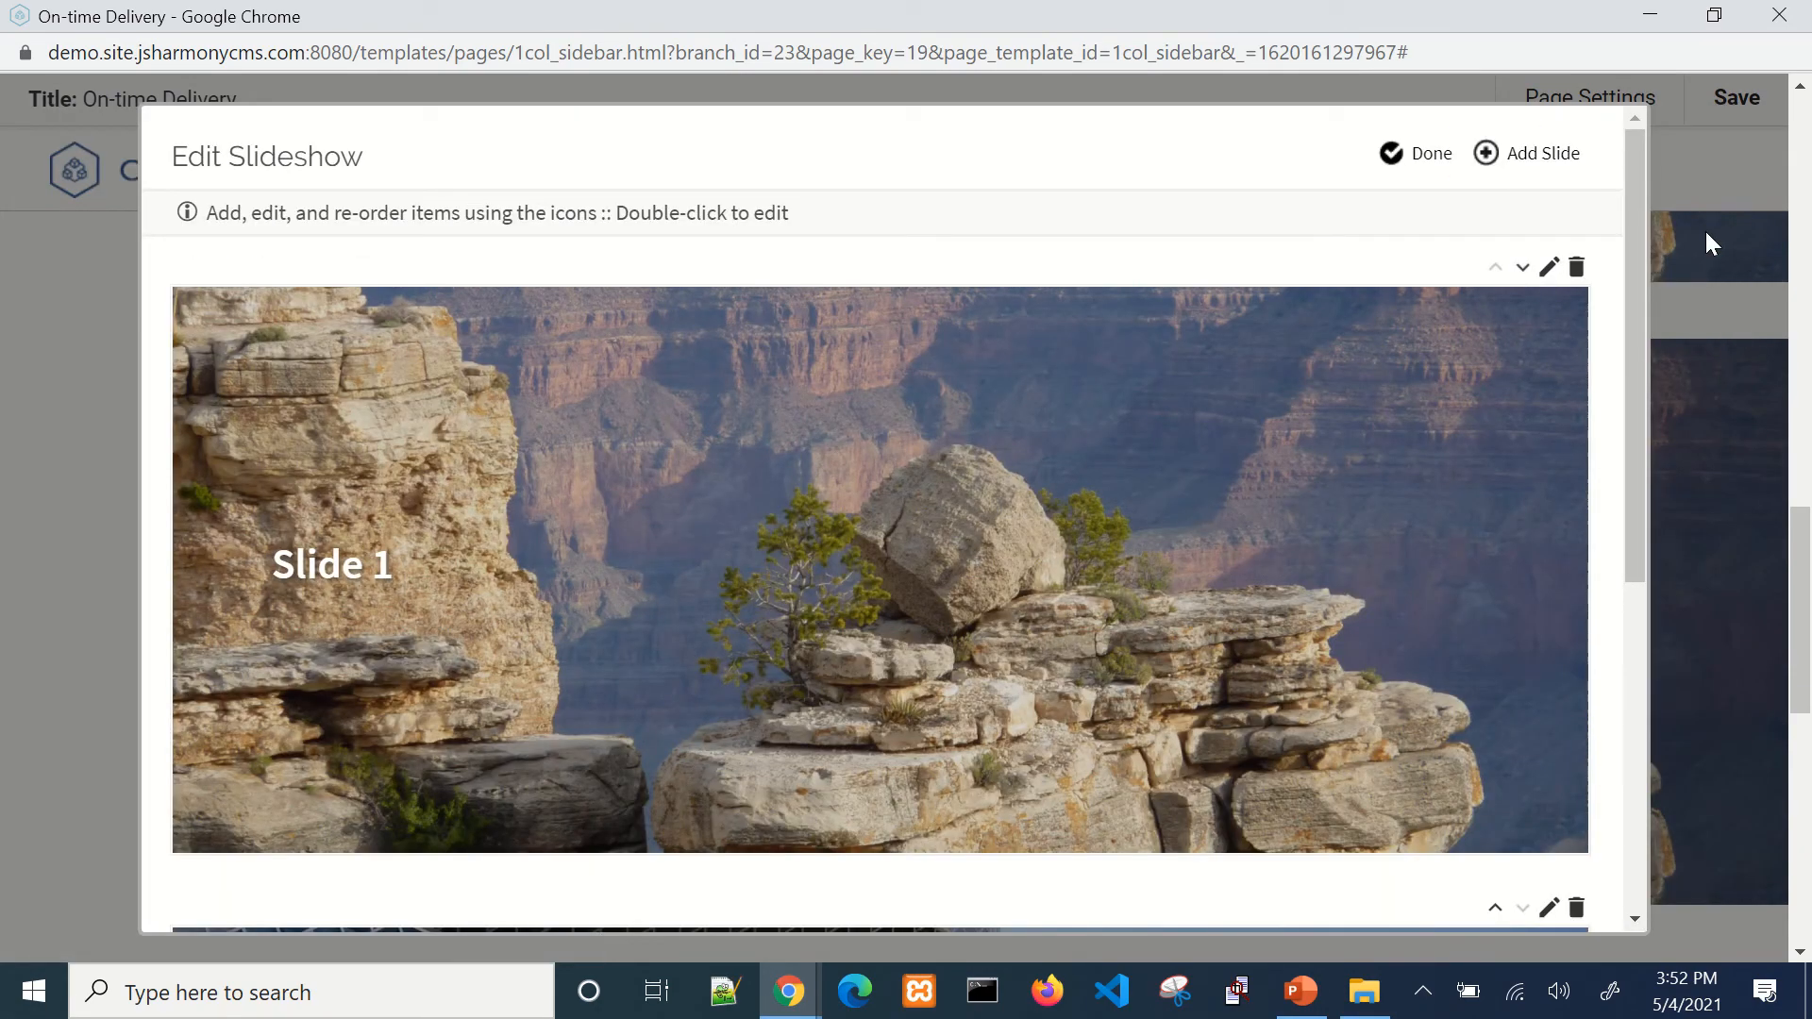
{"action": "left_click", "coordinate": [1706, 310]}
Step: Add blank lines at the end of the page content below the slideshow
{"action": "scroll", "coordinate": [904, 681], "scroll_direction": "down", "scroll_amount": 3}
{"action": "left_click", "coordinate": [532, 527]}
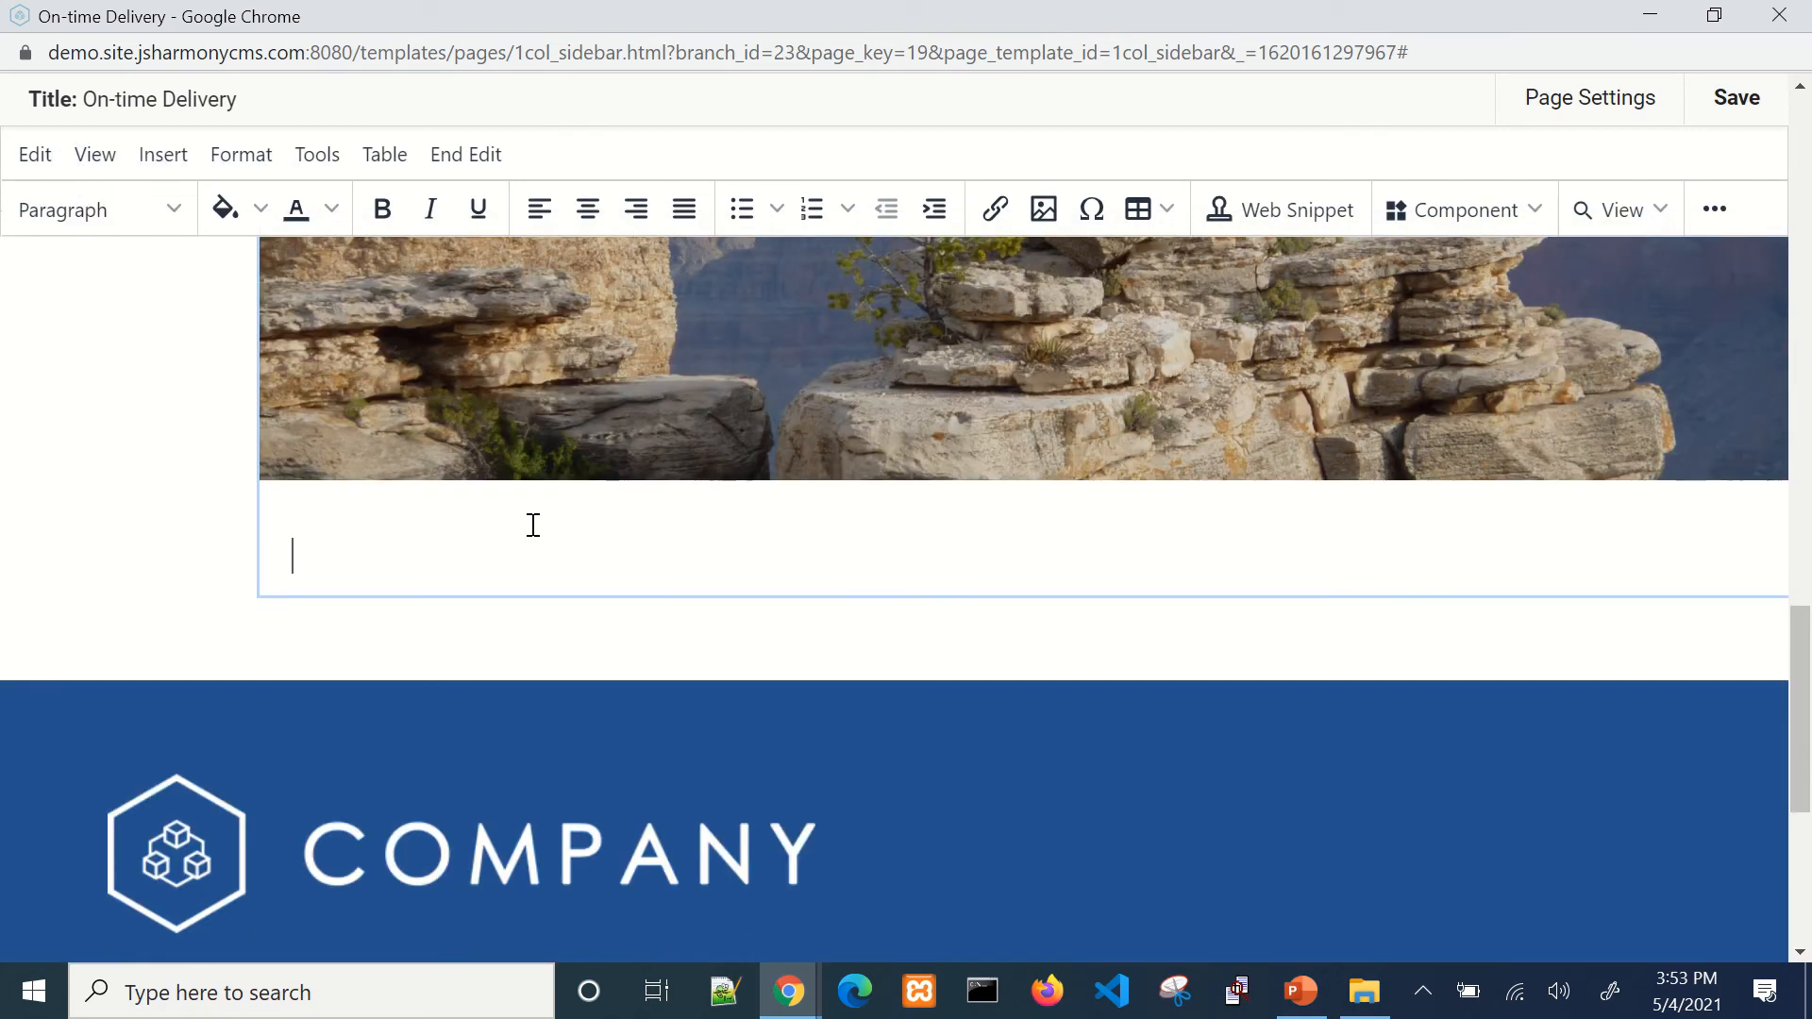
{"action": "key", "text": "Return"}
{"action": "key", "text": "Return"}
{"action": "key", "text": "Return"}
{"action": "left_click", "coordinate": [550, 538]}
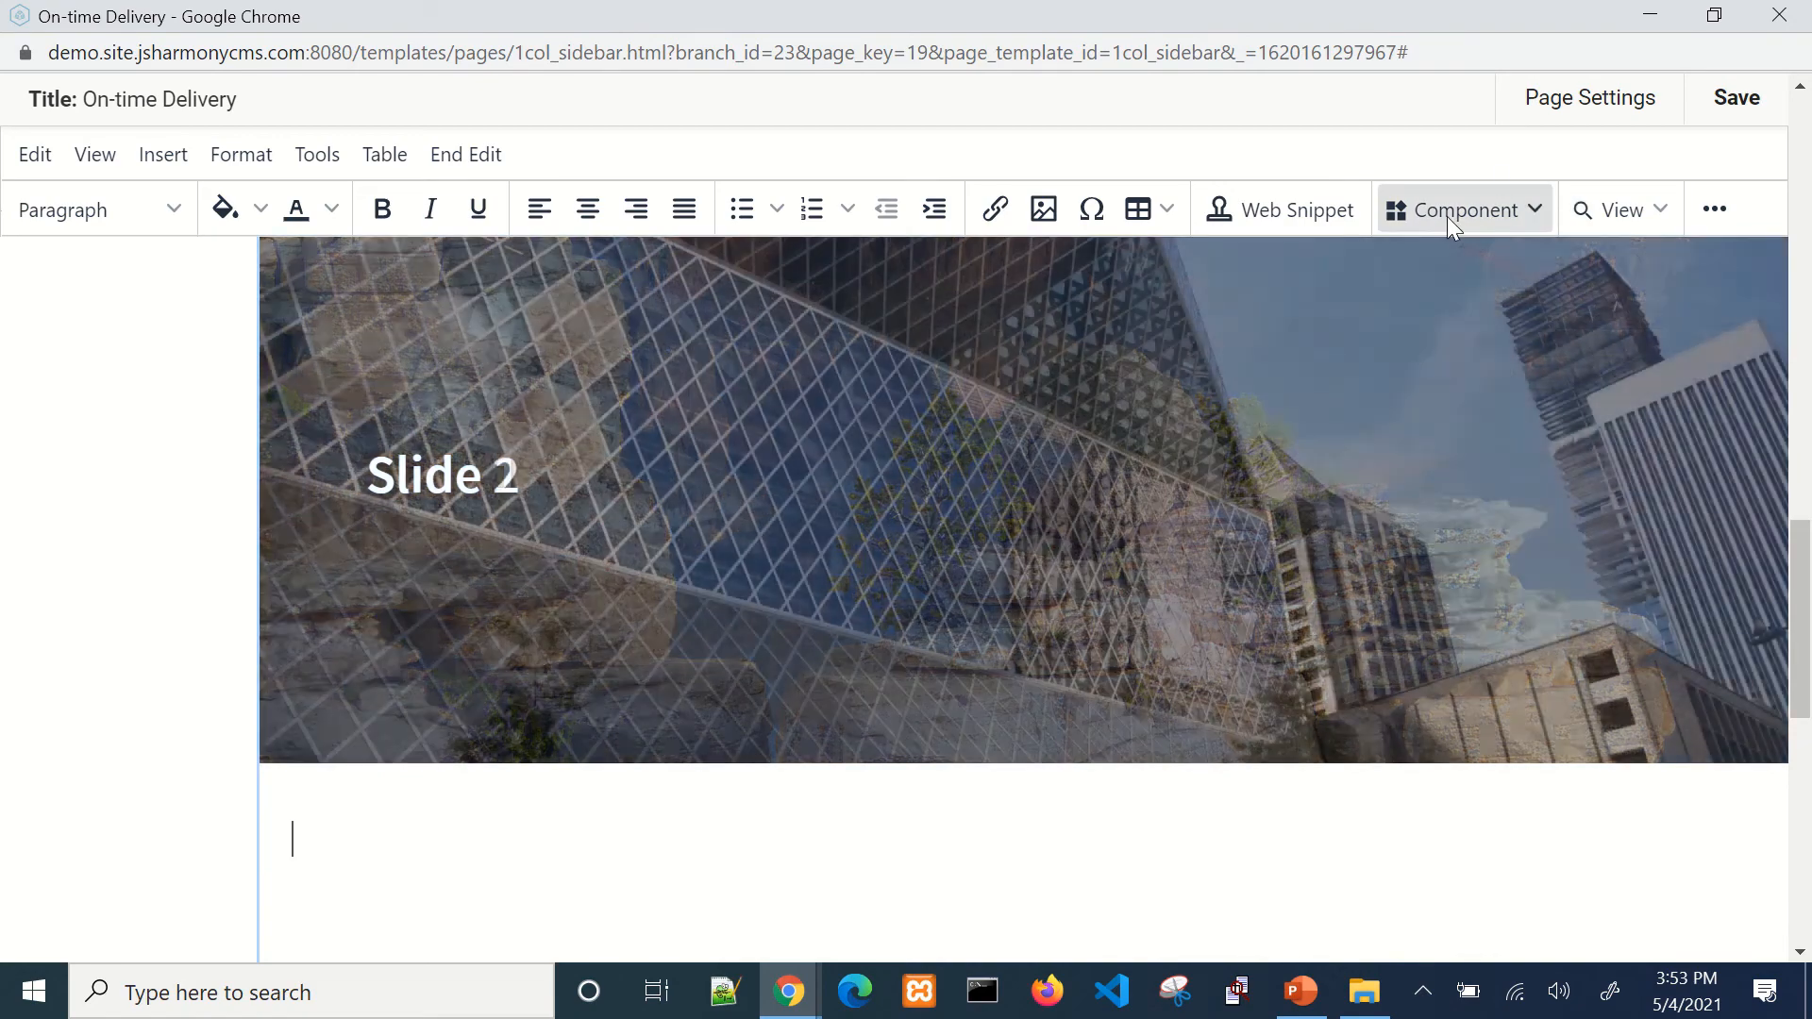
Step: Insert a Google Map component below the slideshow with the street address in Line 1 and city, state and ZIP in Line 2
{"action": "left_click", "coordinate": [1449, 212]}
{"action": "left_click", "coordinate": [1519, 355]}
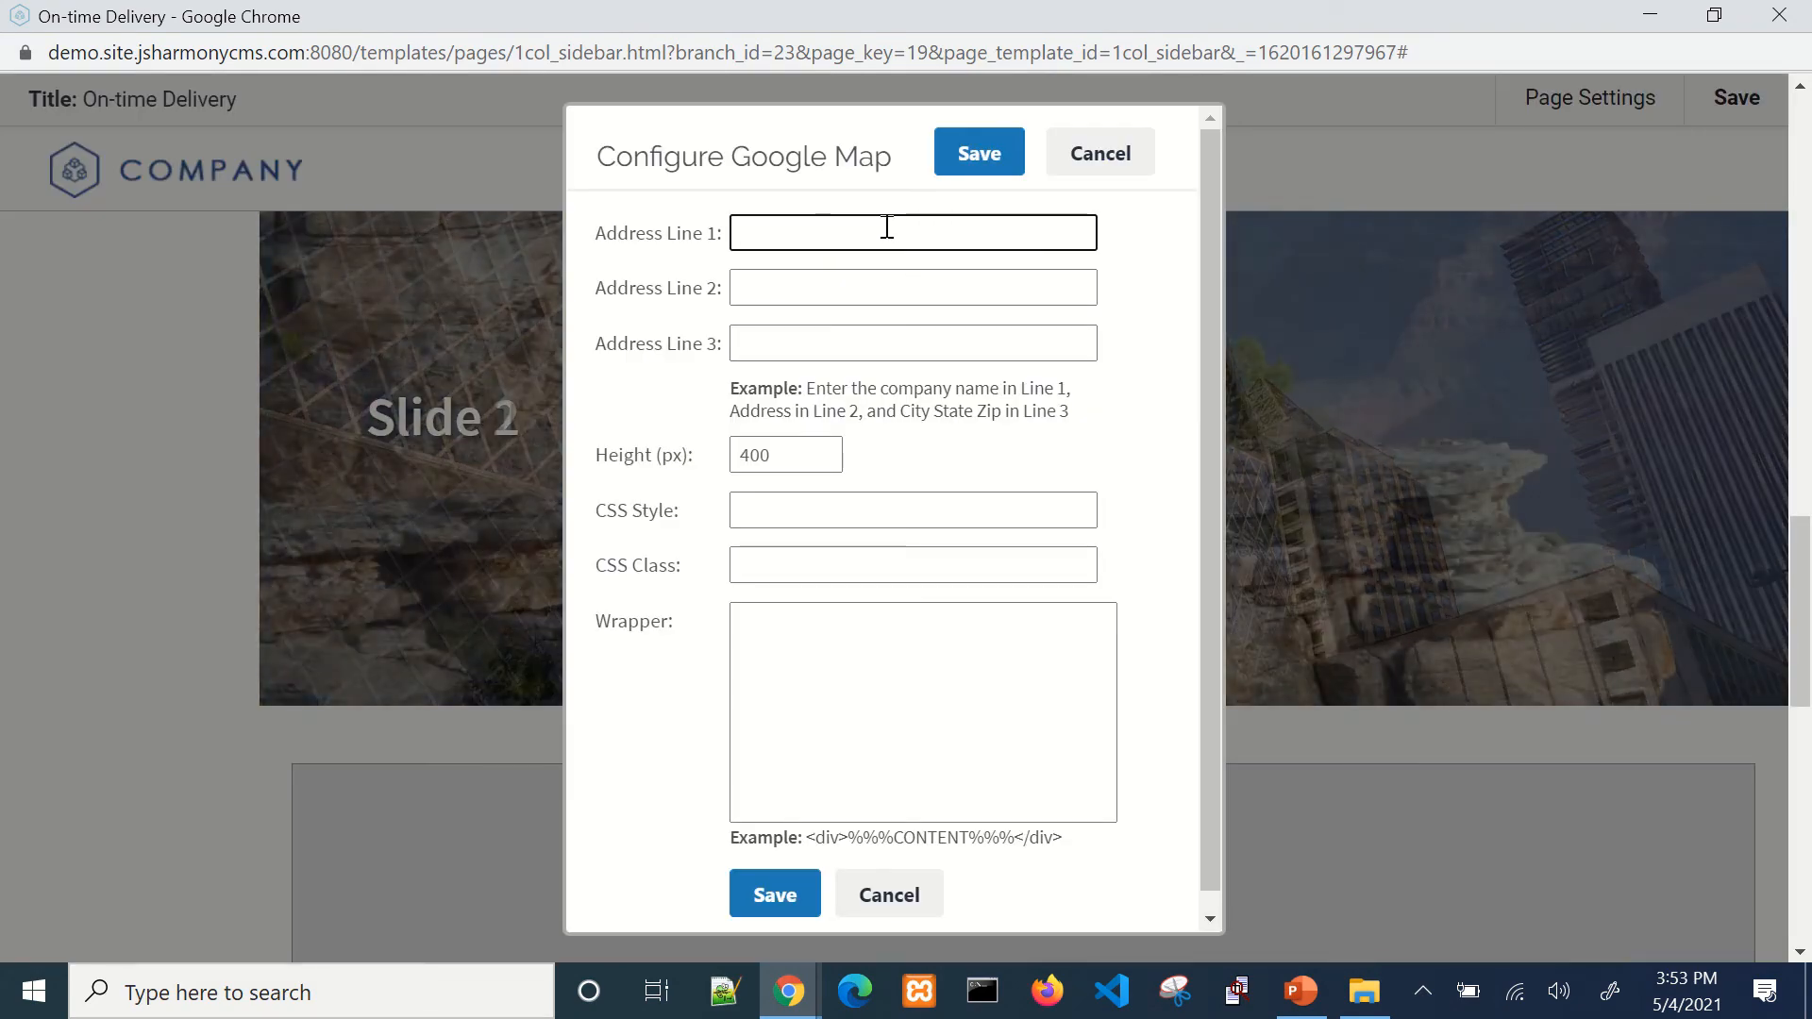
{"action": "type", "text": "123 Main St"}
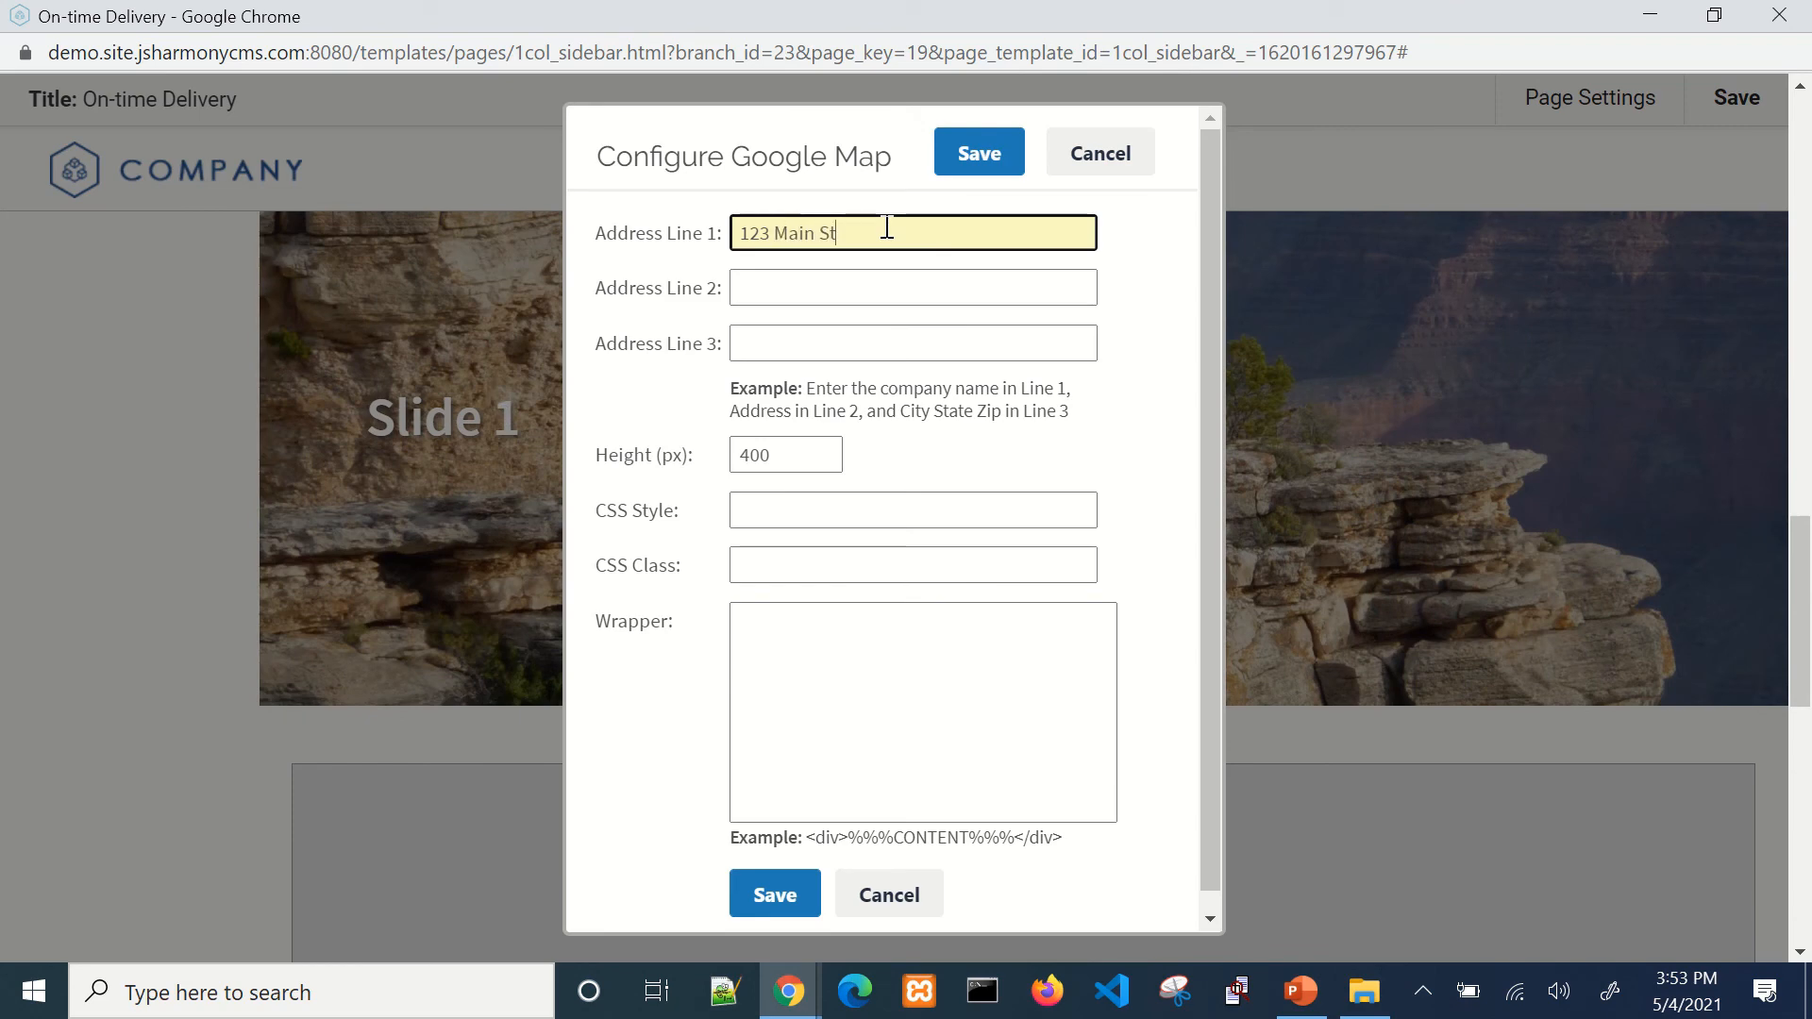
{"action": "key", "text": "Tab"}
{"action": "type", "text": "Bartlett, IL"}
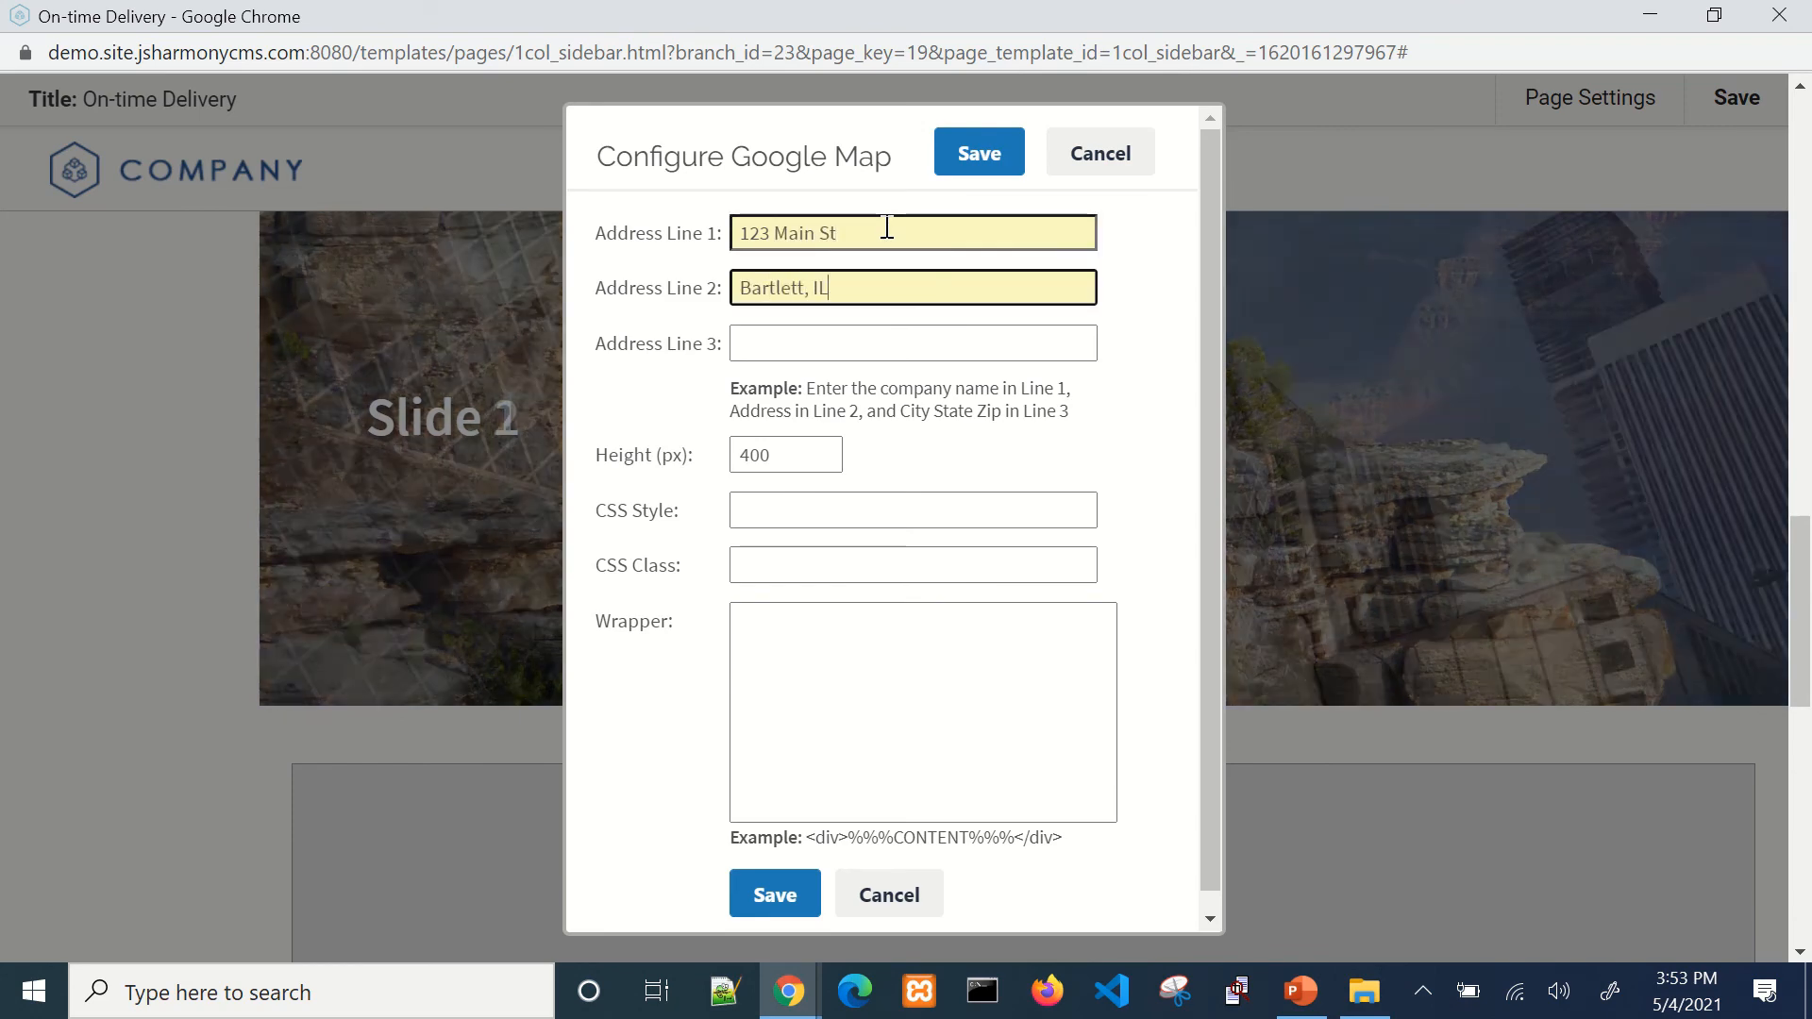
{"action": "type", "text": " 60103"}
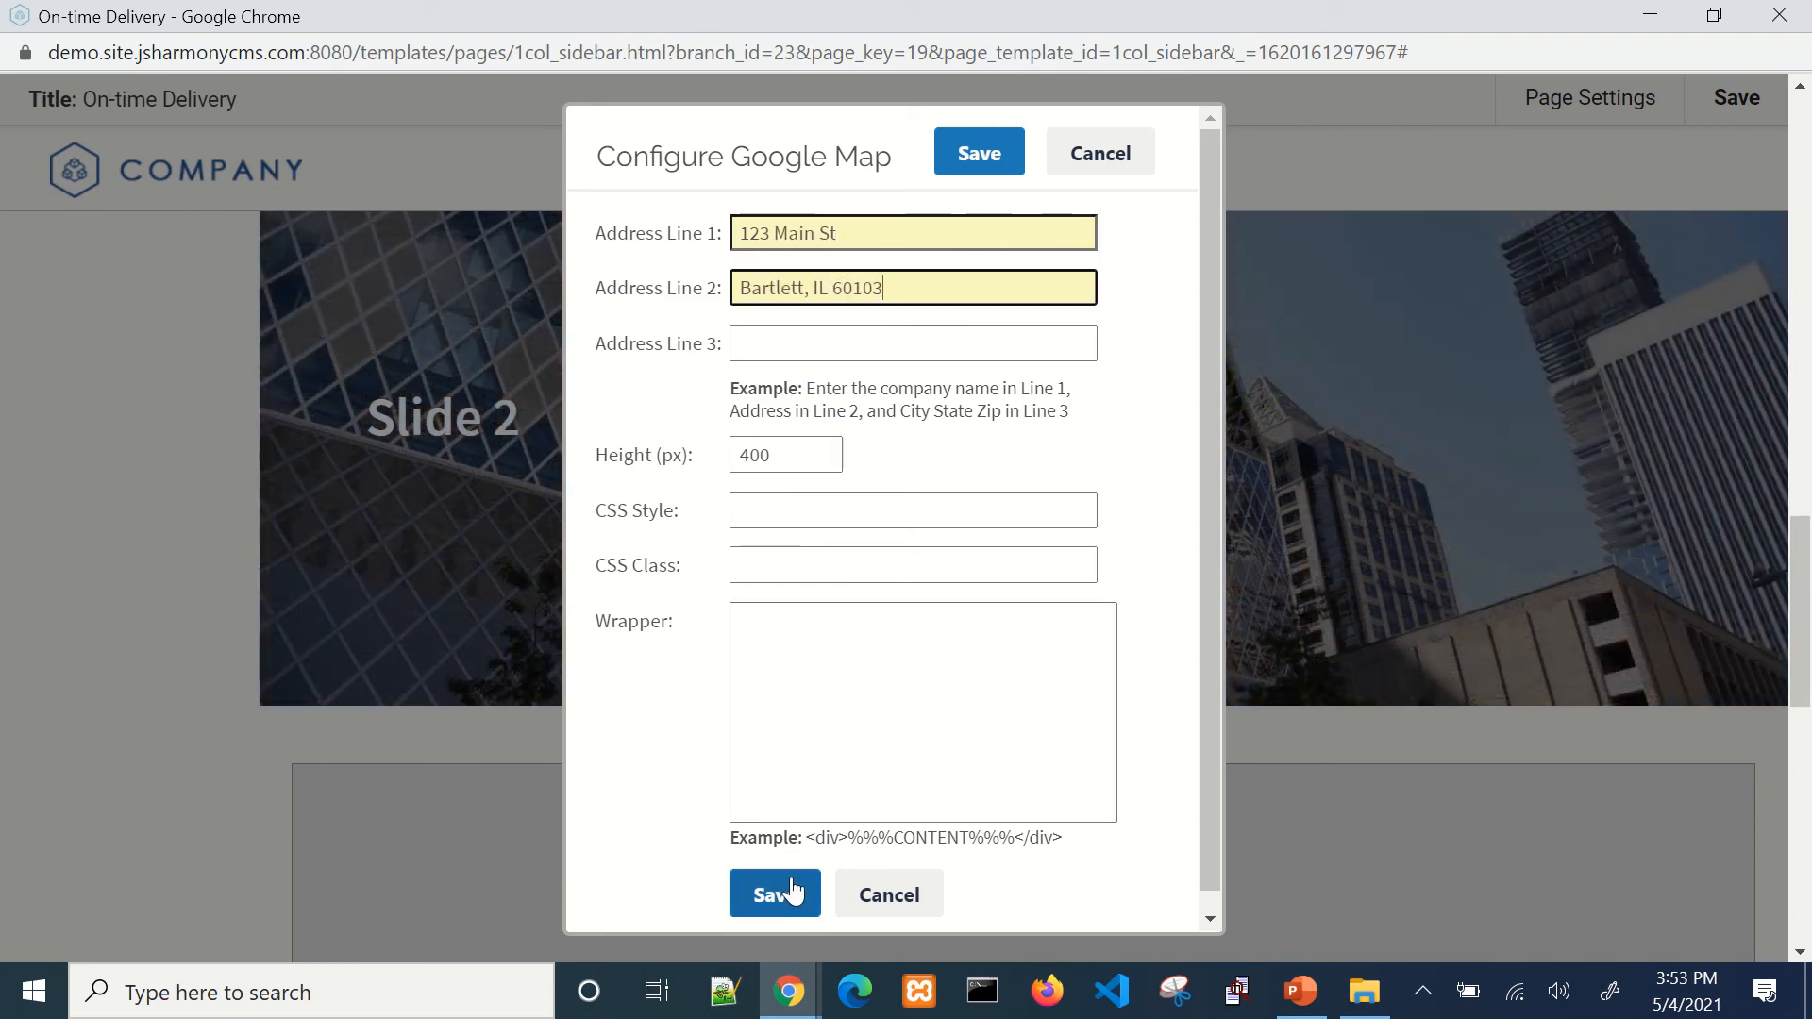
{"action": "left_click", "coordinate": [772, 892]}
{"action": "scroll", "coordinate": [1068, 632], "scroll_direction": "down", "scroll_amount": 3}
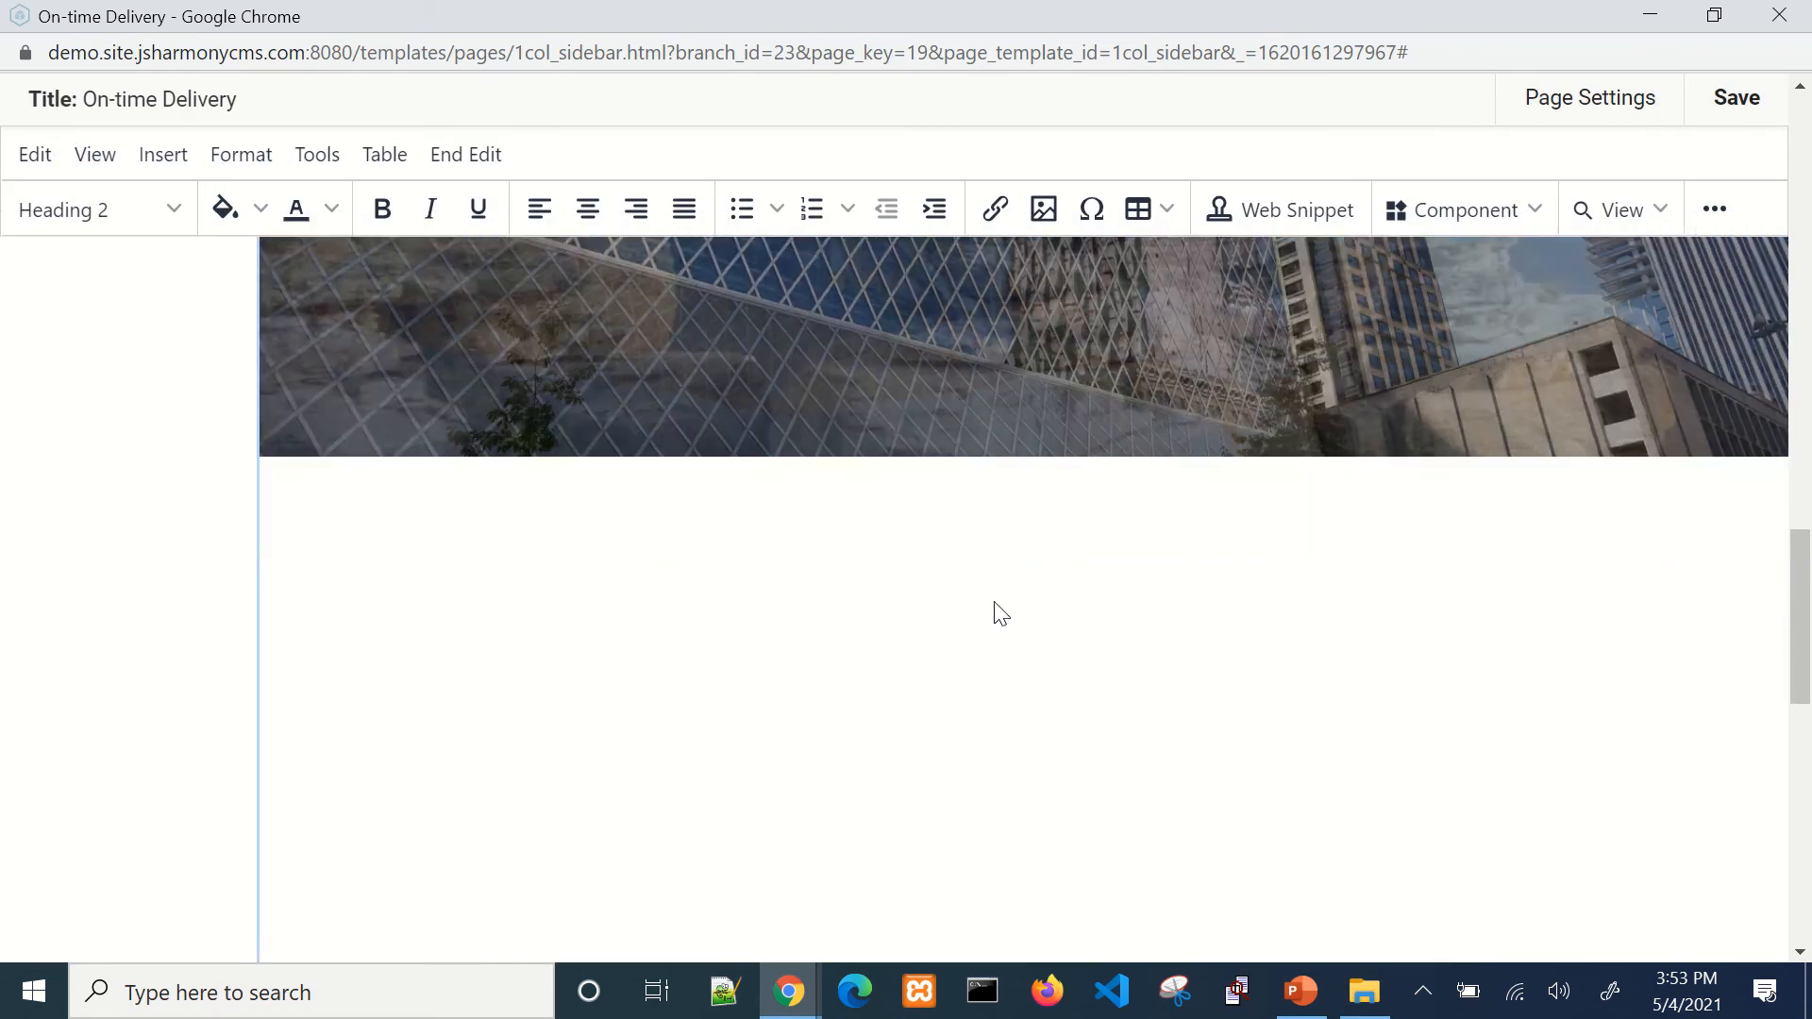
Step: Add blank lines between the slideshow and the map, and look over the available component types
{"action": "left_click", "coordinate": [919, 440]}
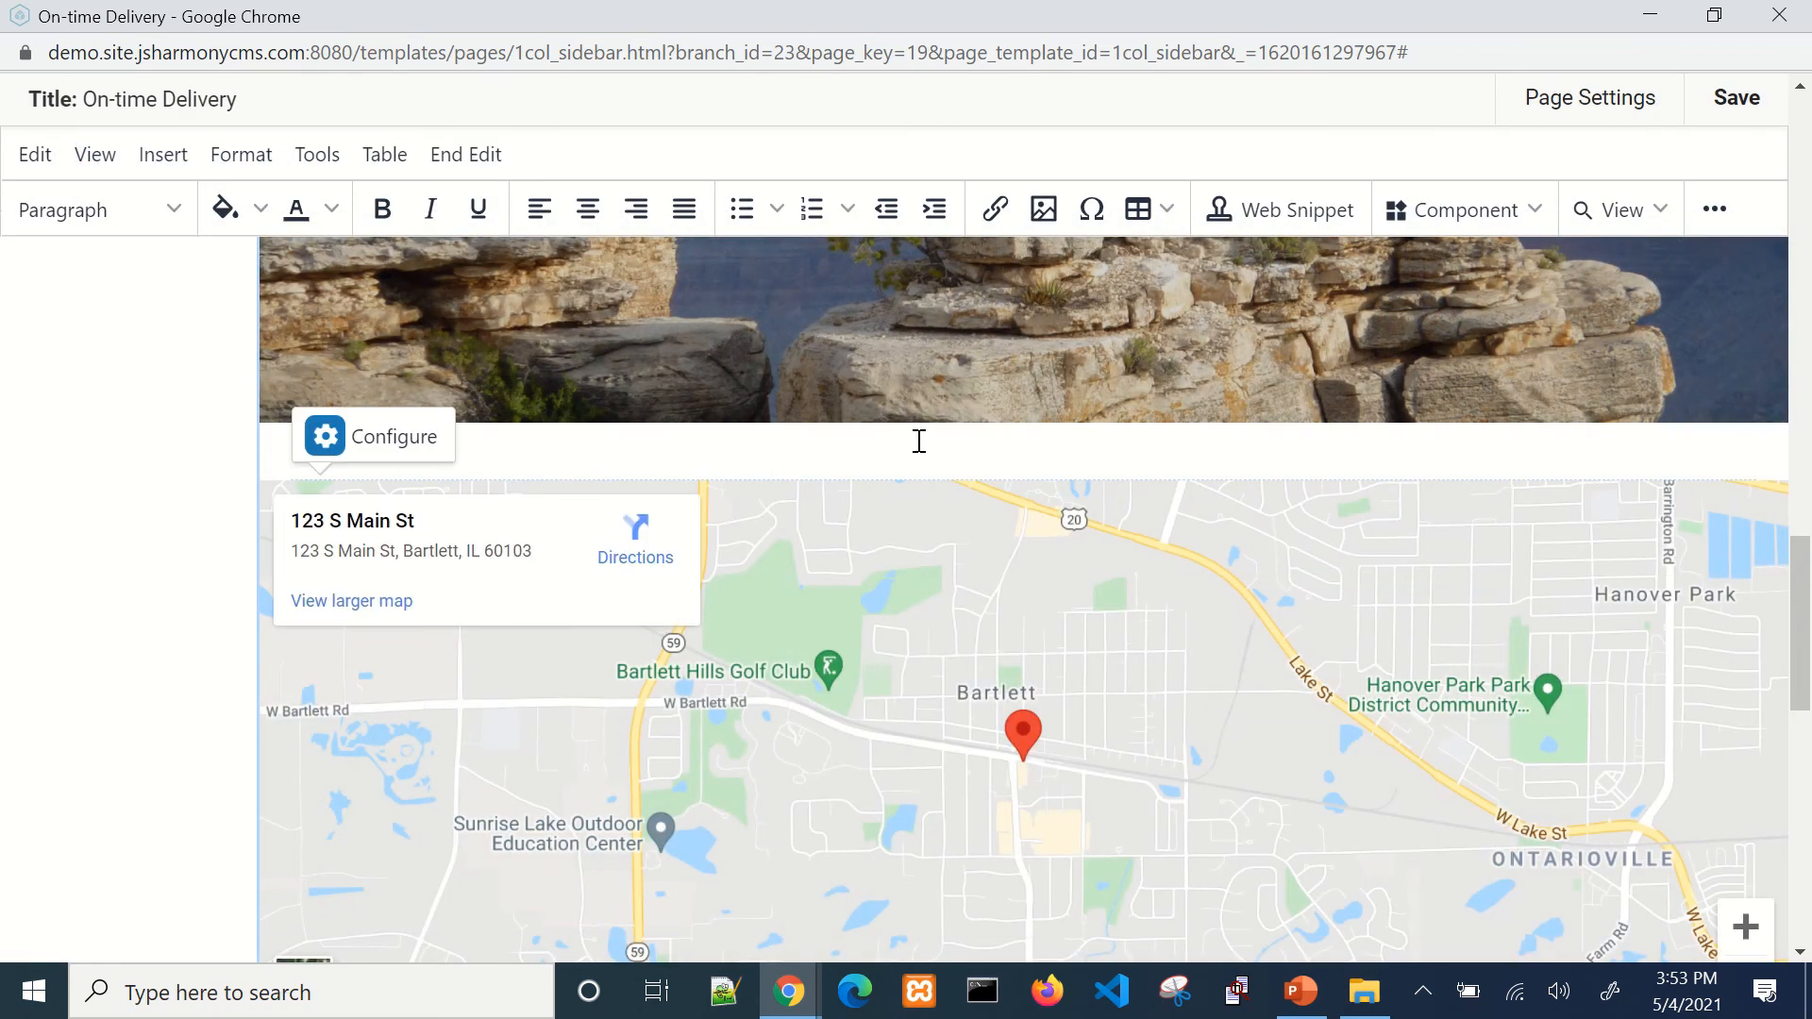
{"action": "key", "text": "Return"}
{"action": "key", "text": "Return"}
{"action": "key", "text": "Return"}
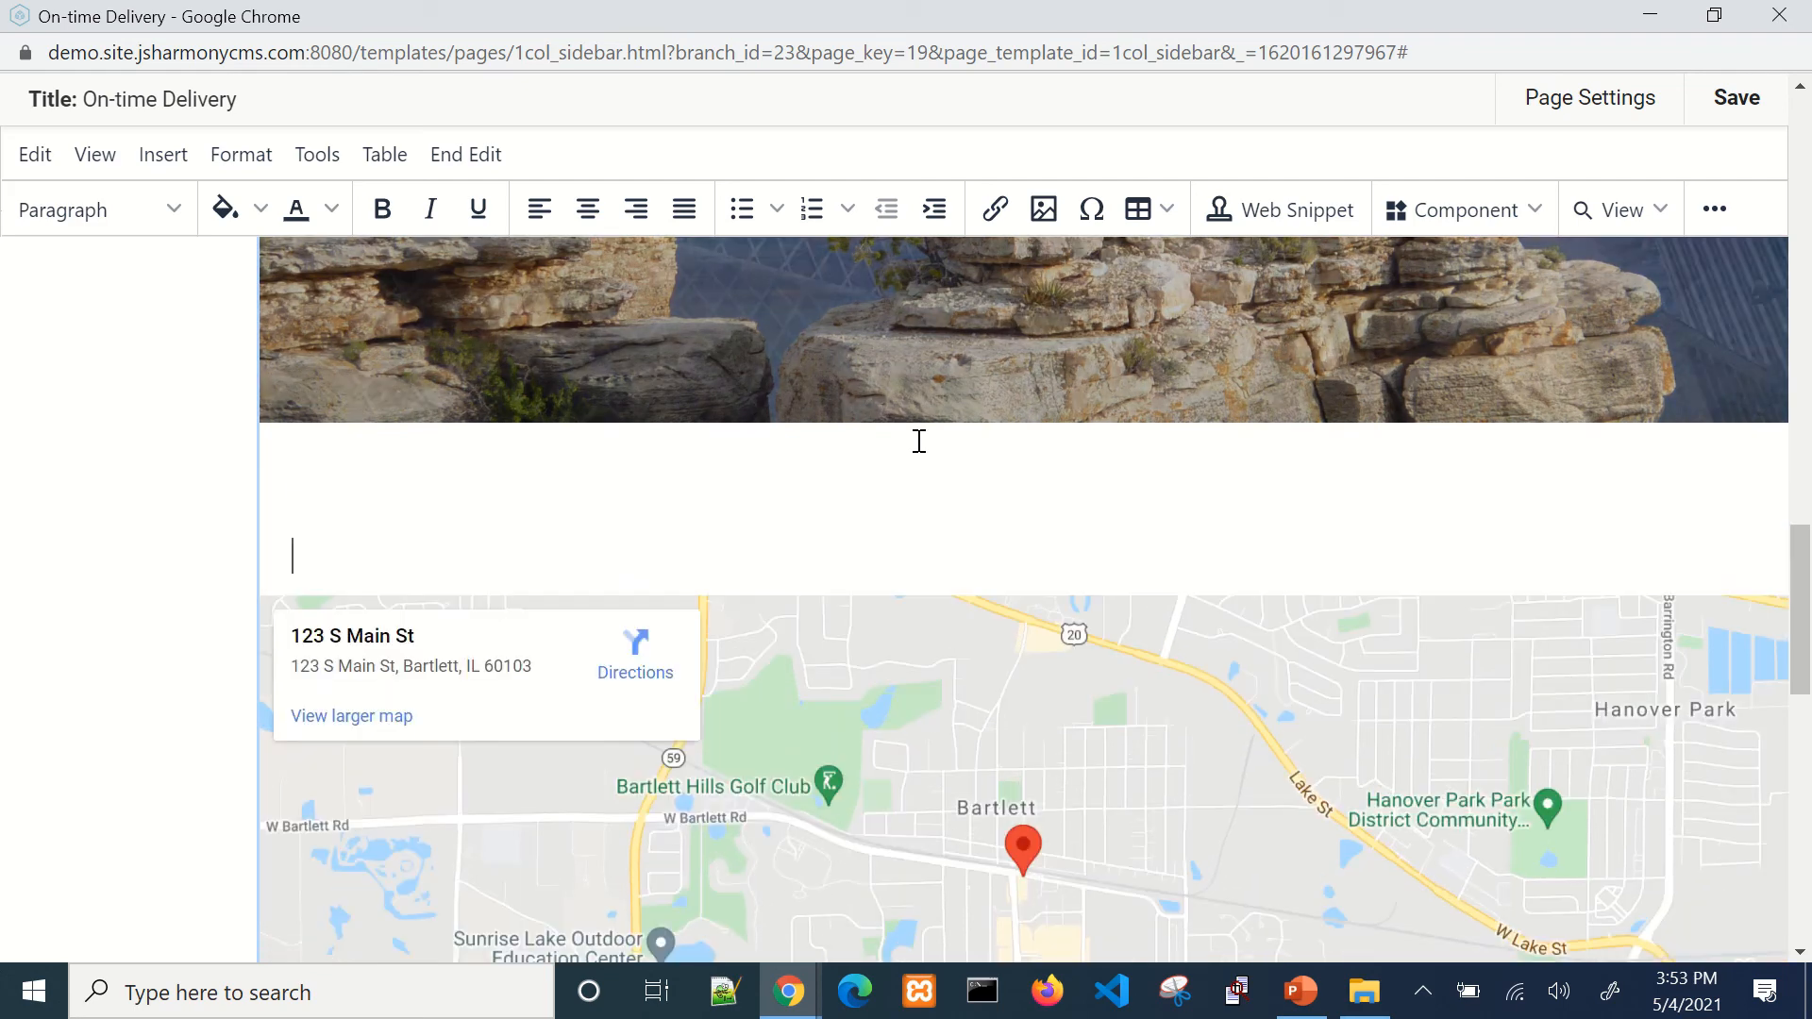
{"action": "key", "text": "Up"}
{"action": "key", "text": "Up"}
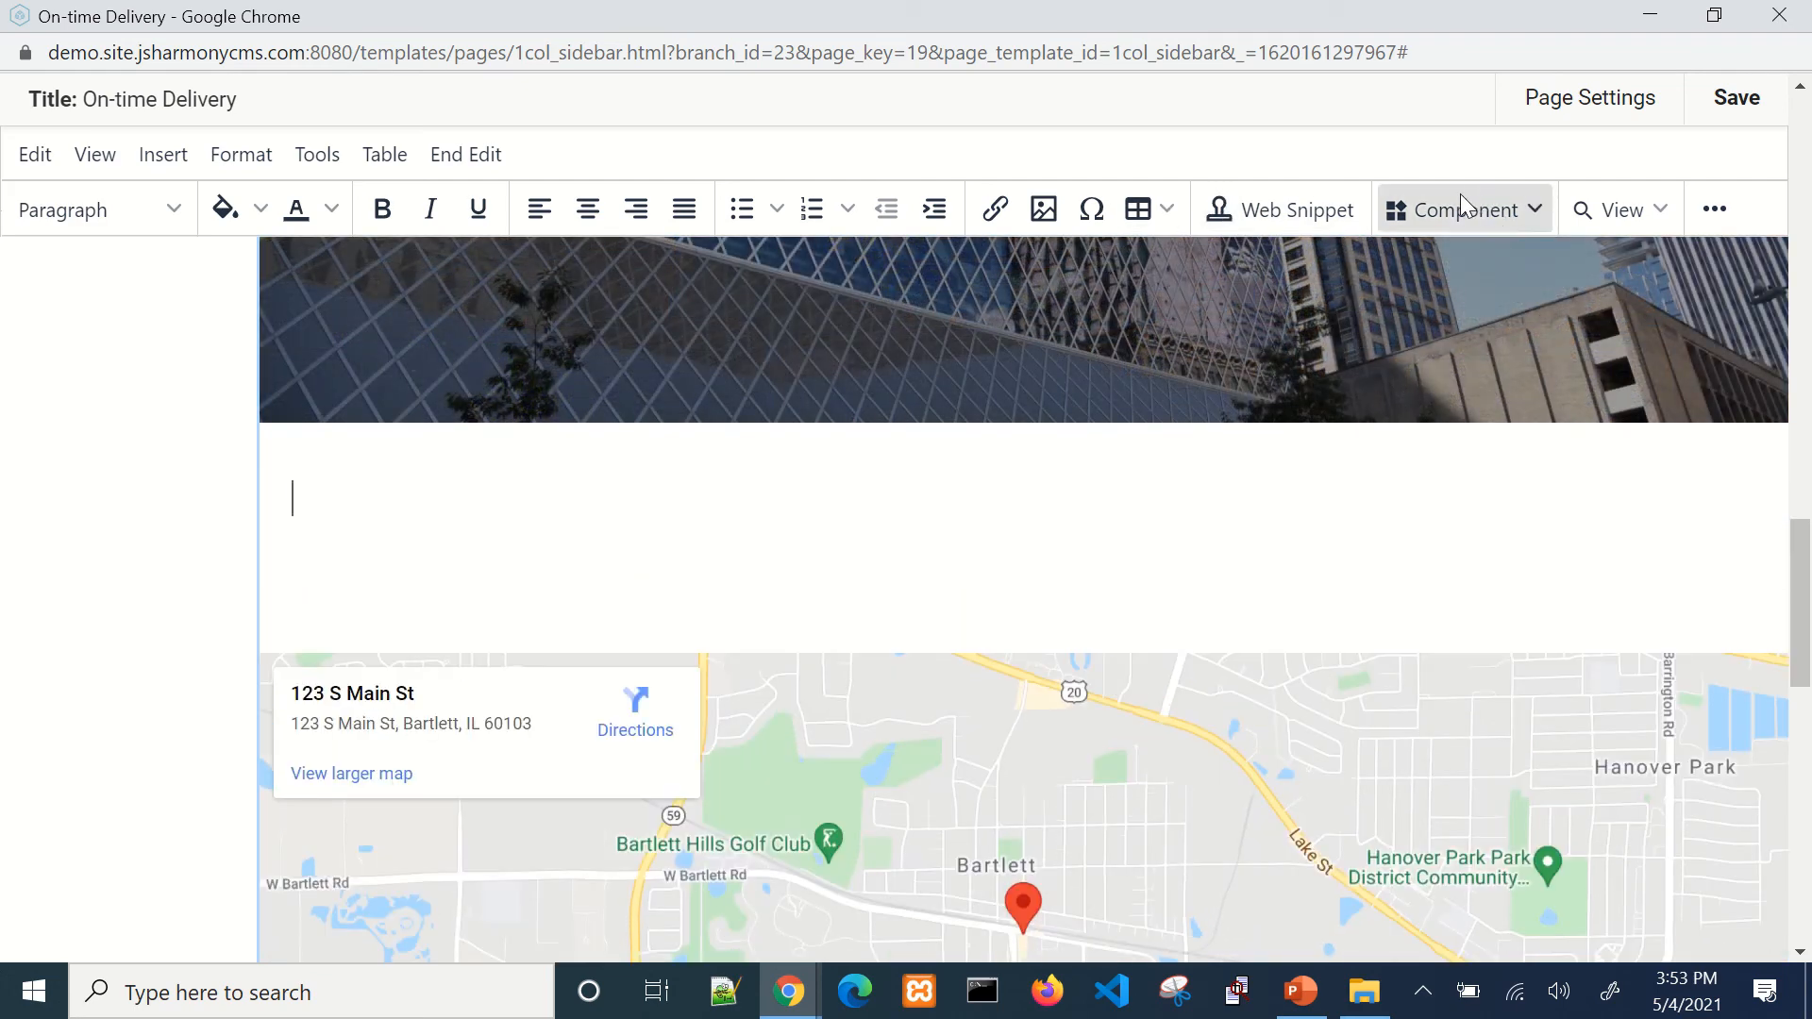
{"action": "left_click", "coordinate": [1465, 210]}
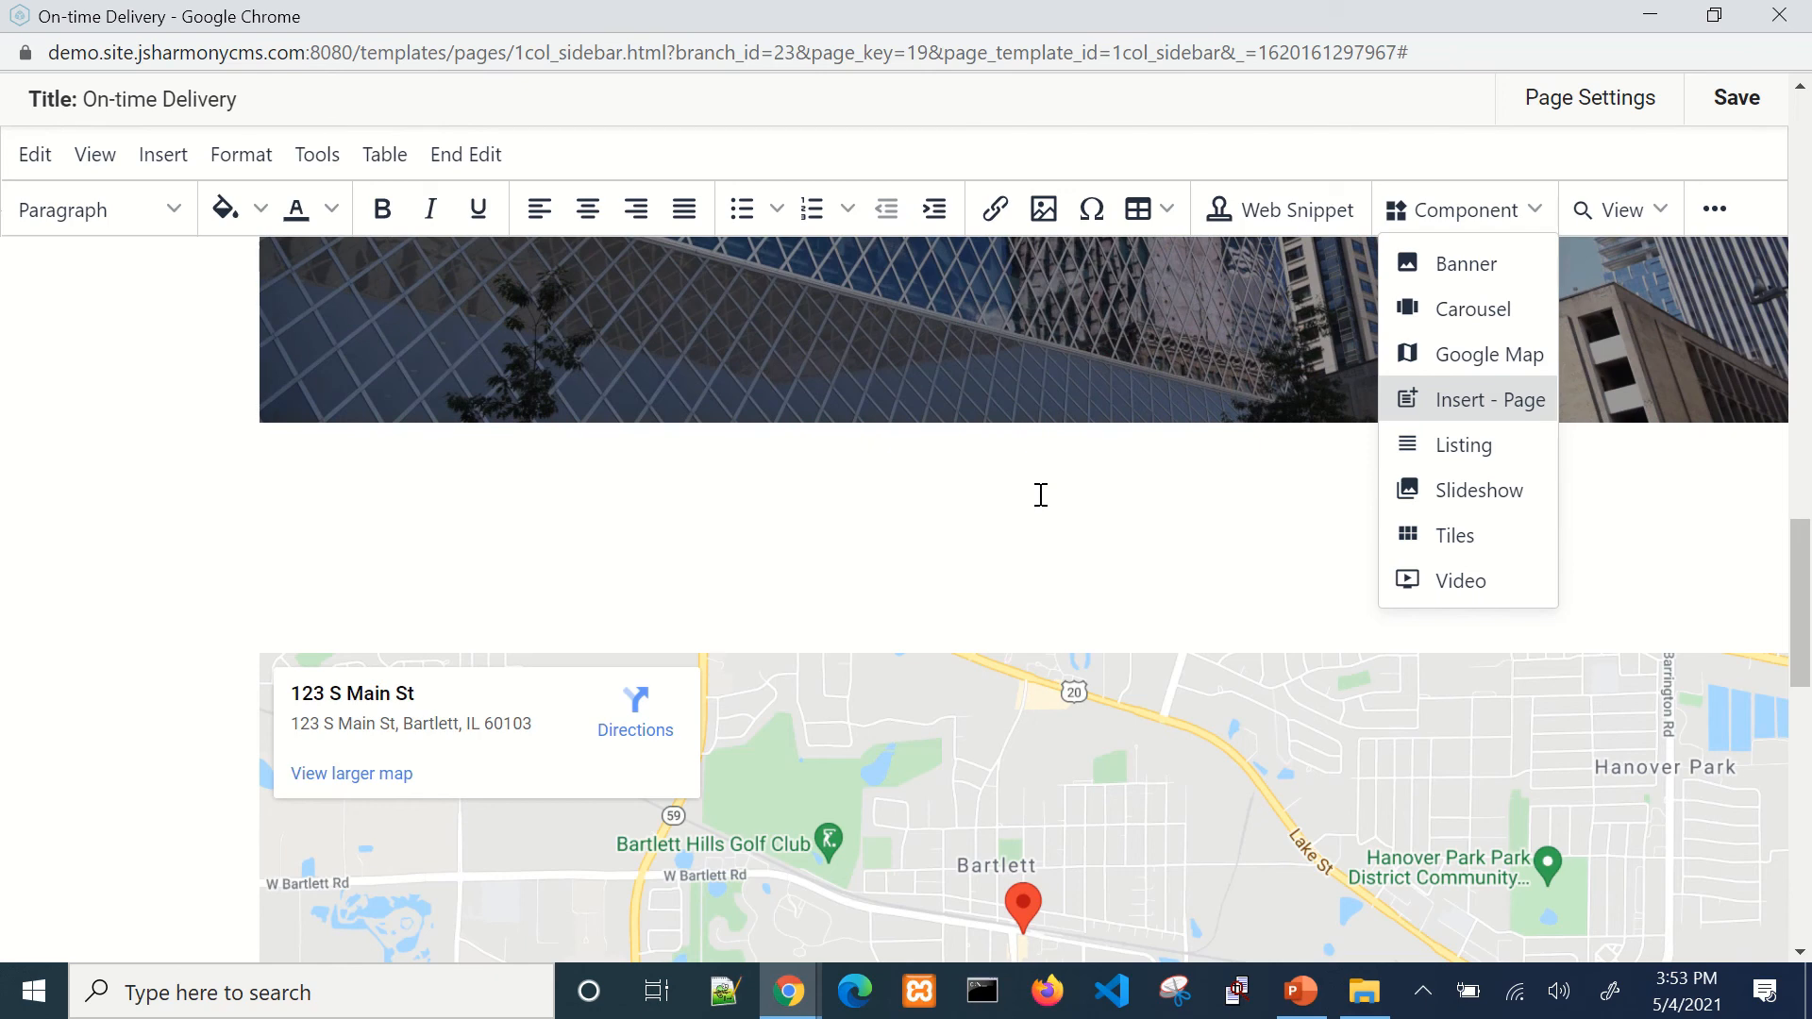
{"action": "left_click", "coordinate": [979, 510]}
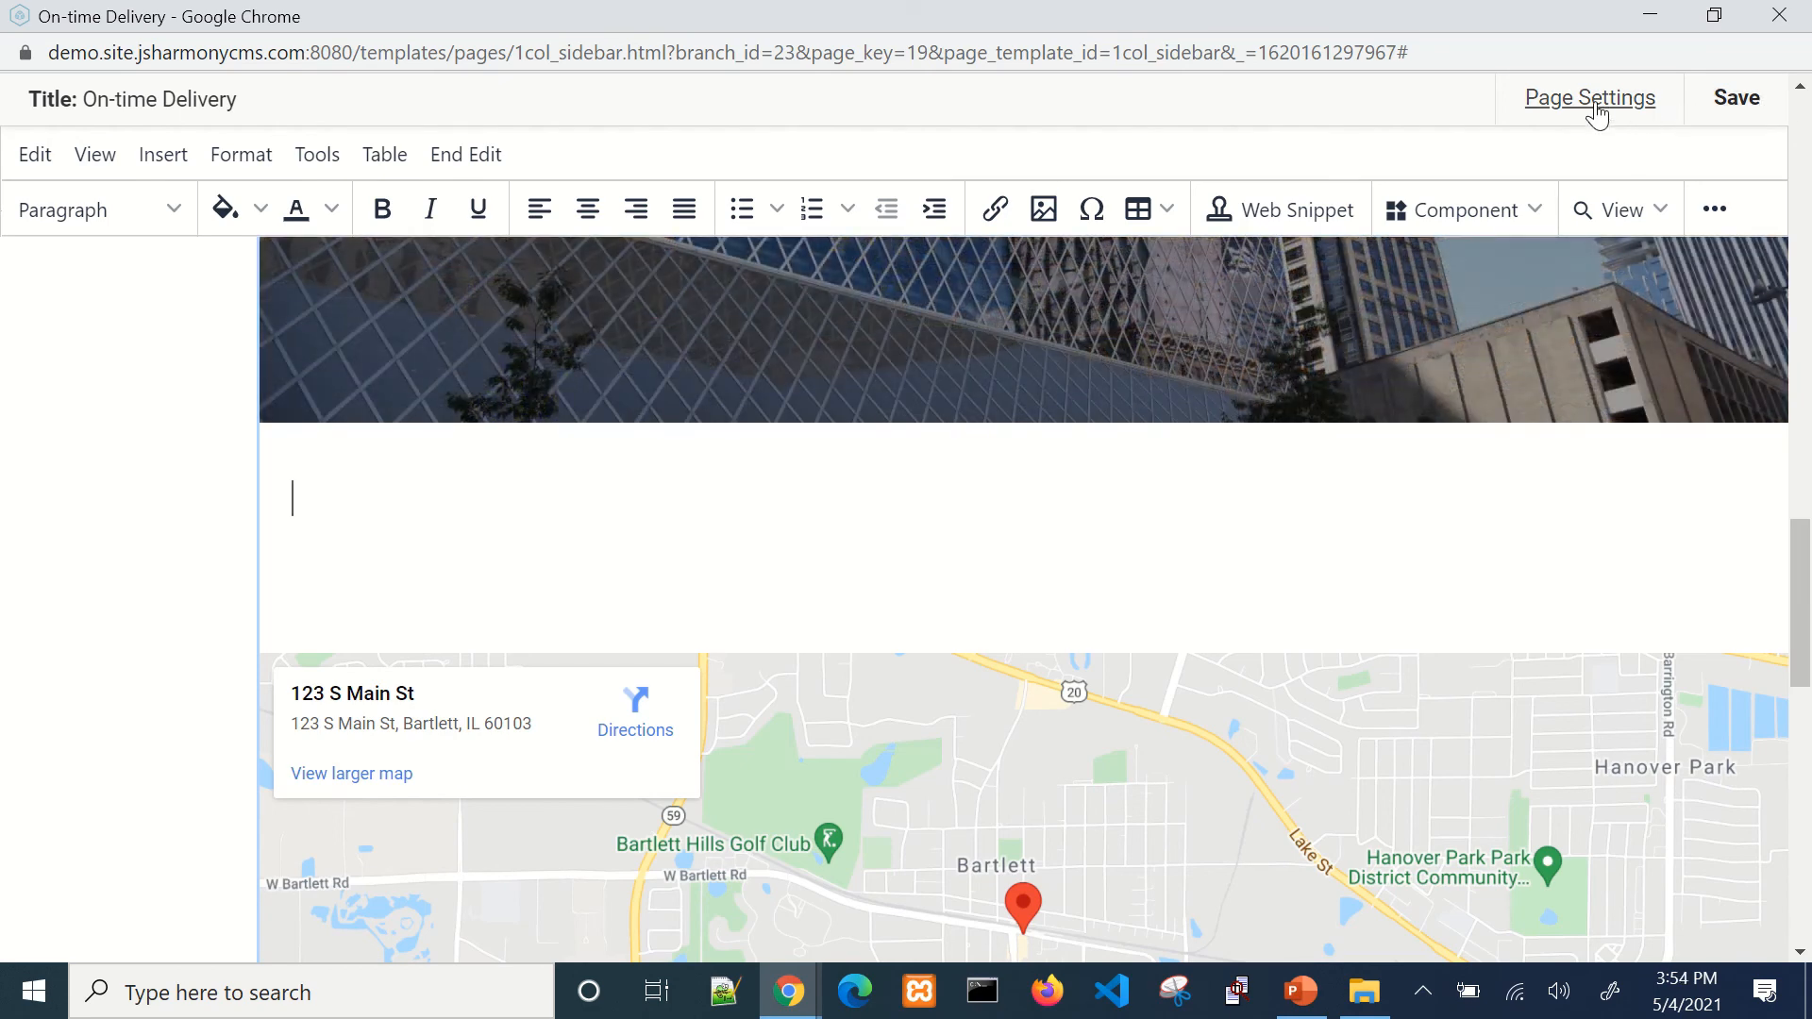
Step: Turn off Show Title in the page properties and save the page
{"action": "left_click", "coordinate": [1595, 108]}
{"action": "left_click", "coordinate": [323, 170]}
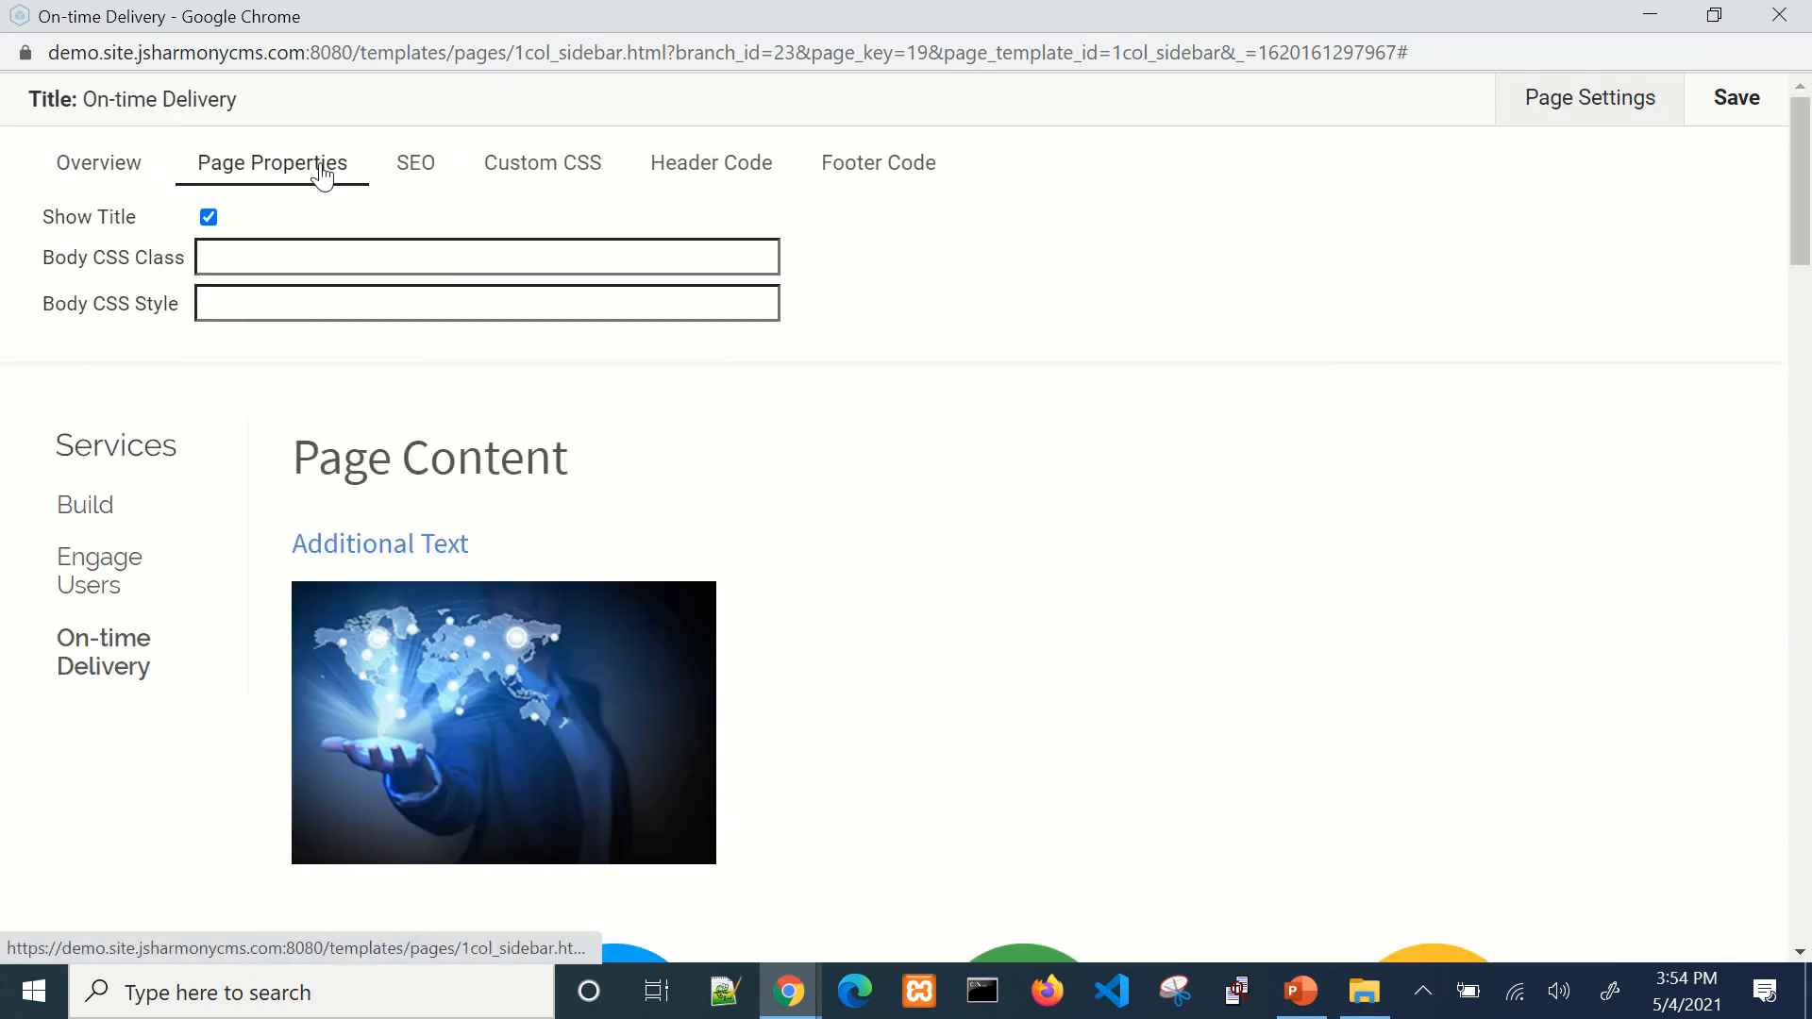
{"action": "left_click", "coordinate": [209, 218]}
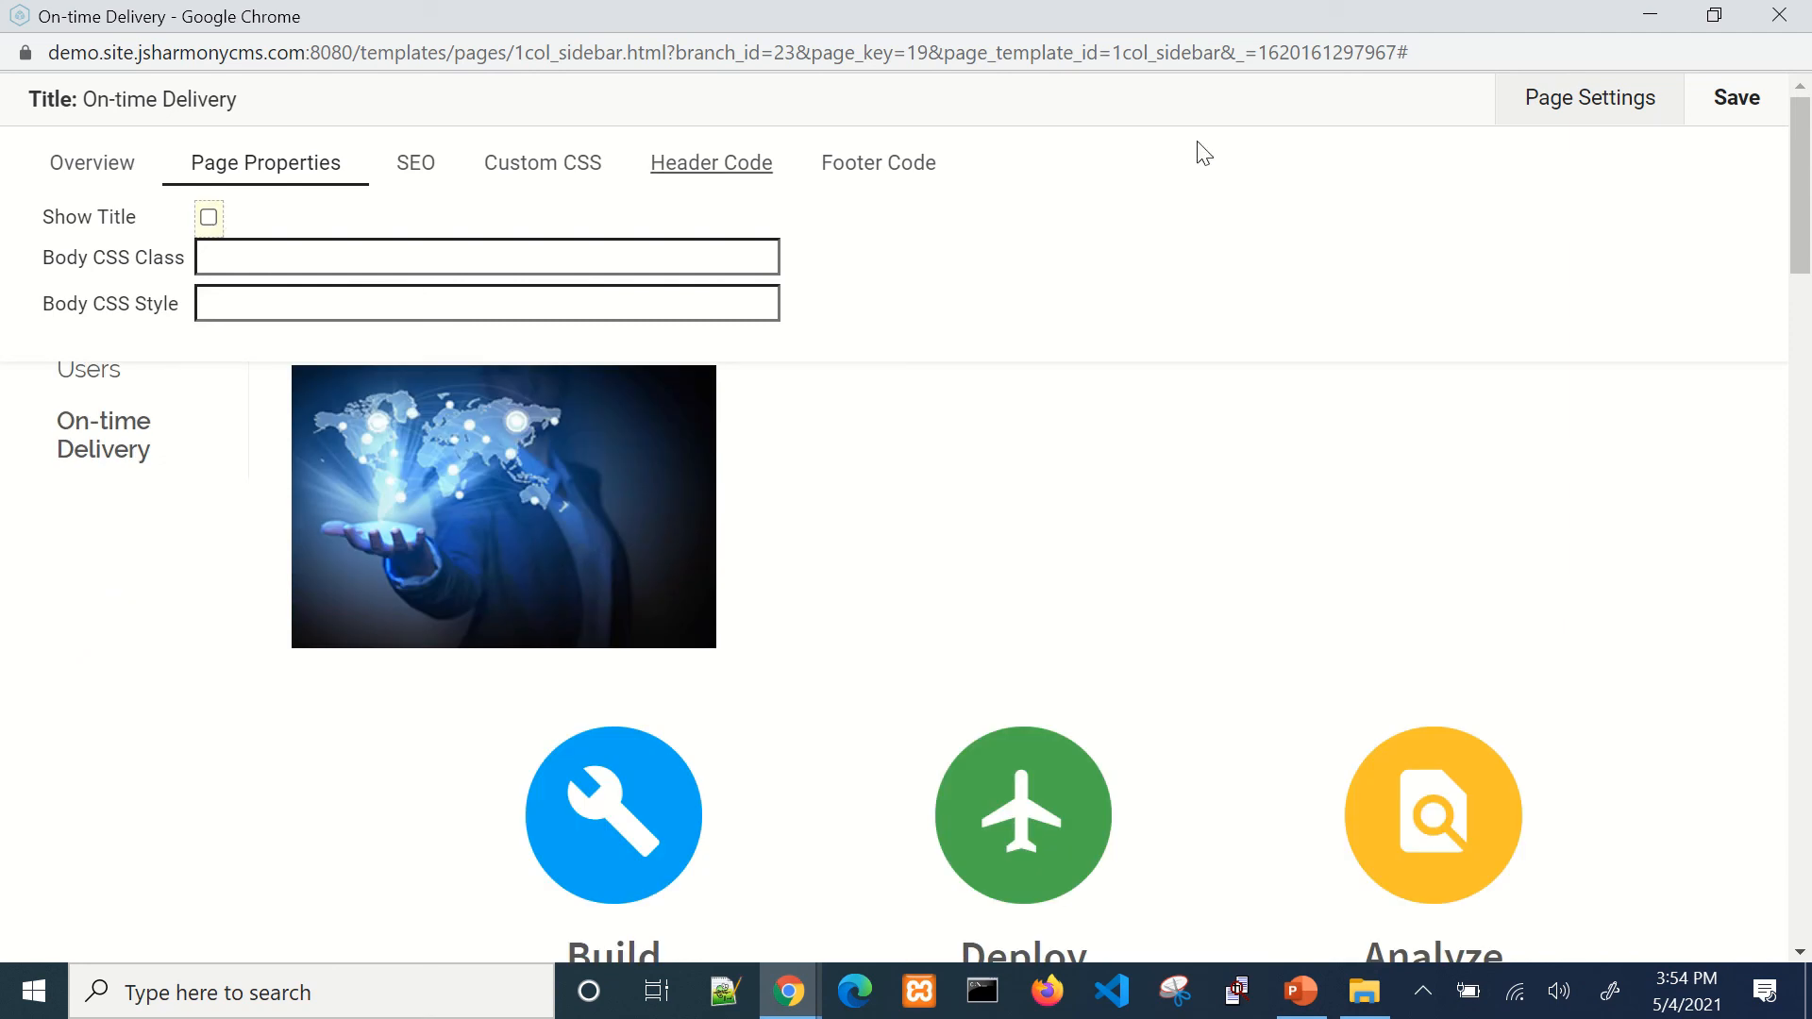
{"action": "left_click", "coordinate": [1736, 97]}
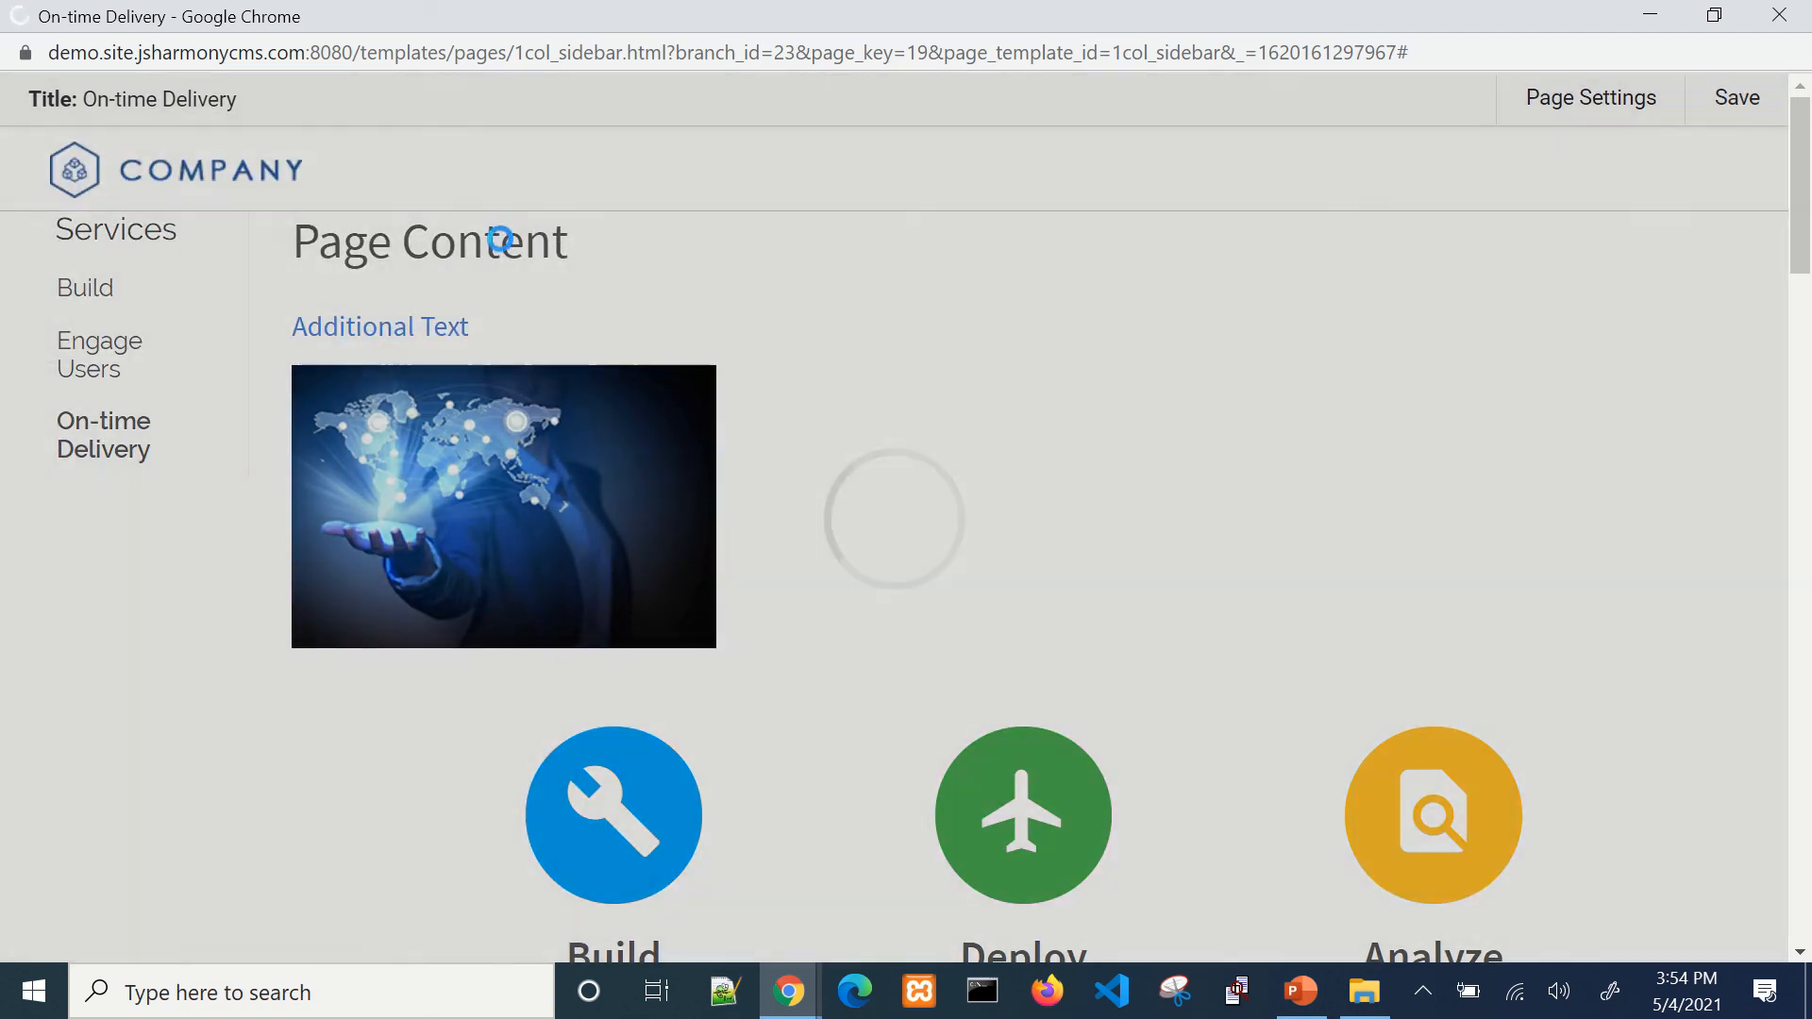
Step: Turn Show Title back on in the page properties and save the page
{"action": "left_click", "coordinate": [1556, 99]}
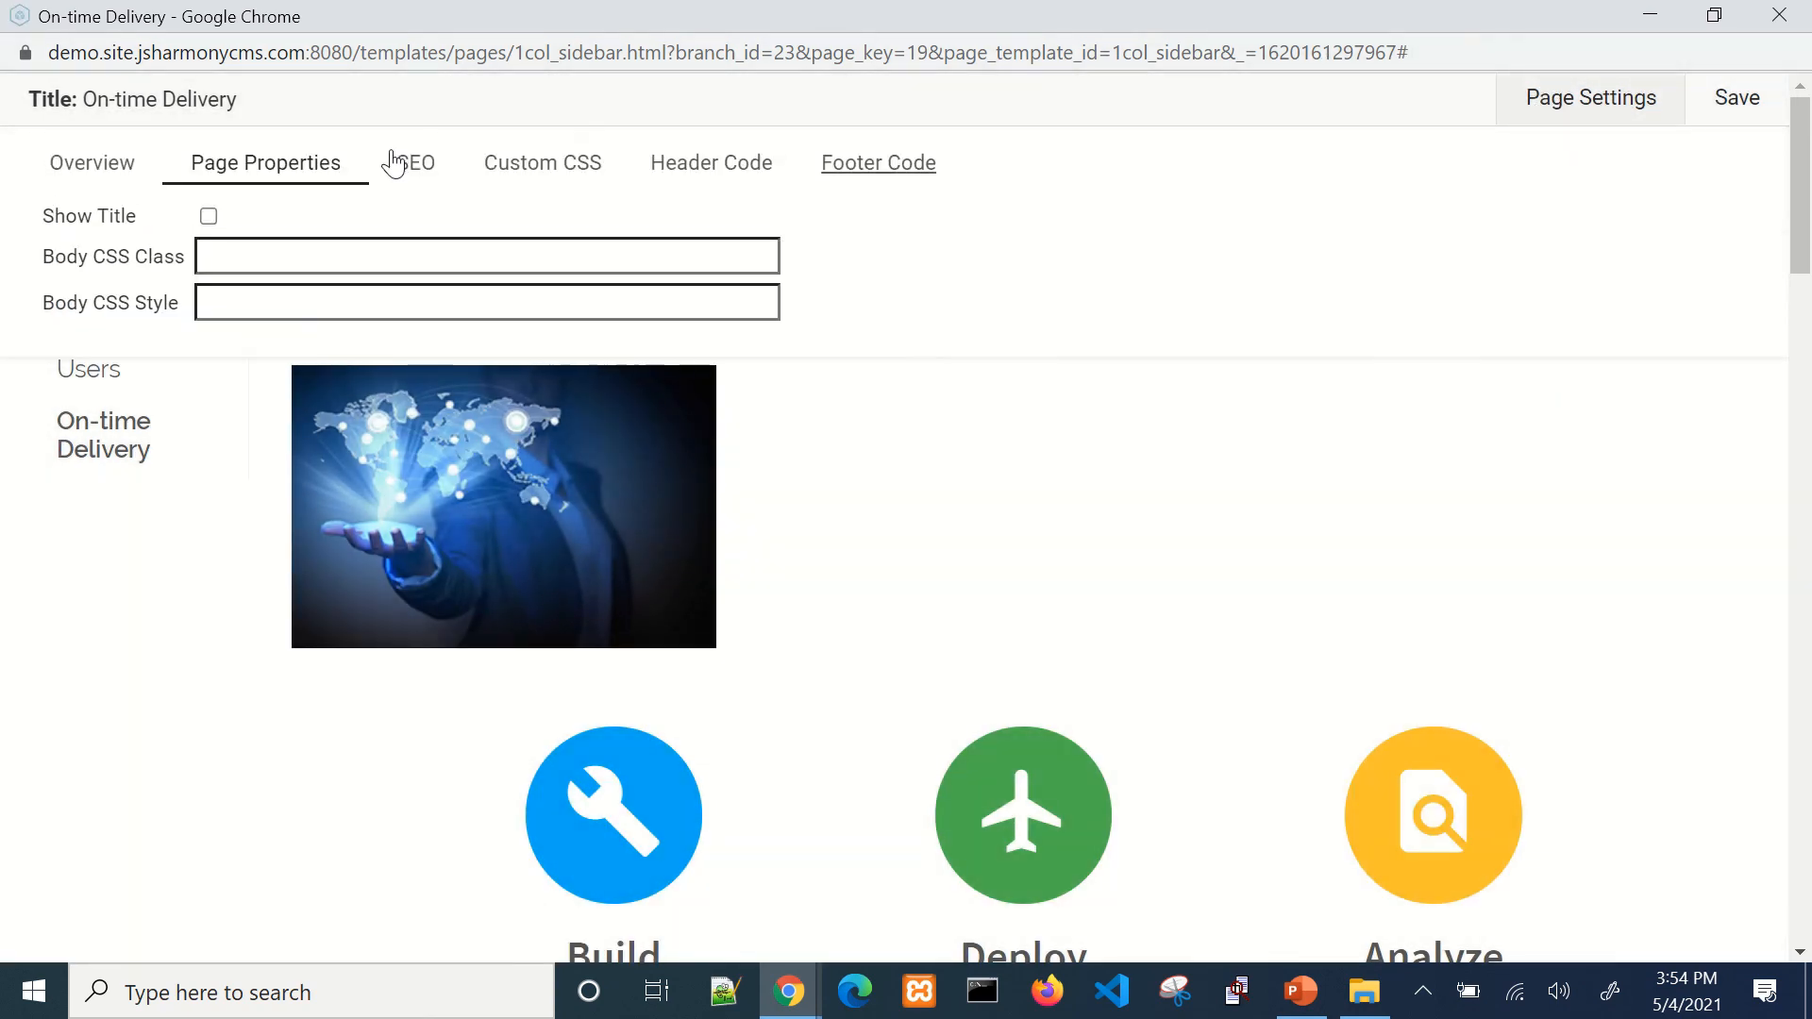
{"action": "left_click", "coordinate": [208, 217]}
{"action": "left_click", "coordinate": [1736, 102]}
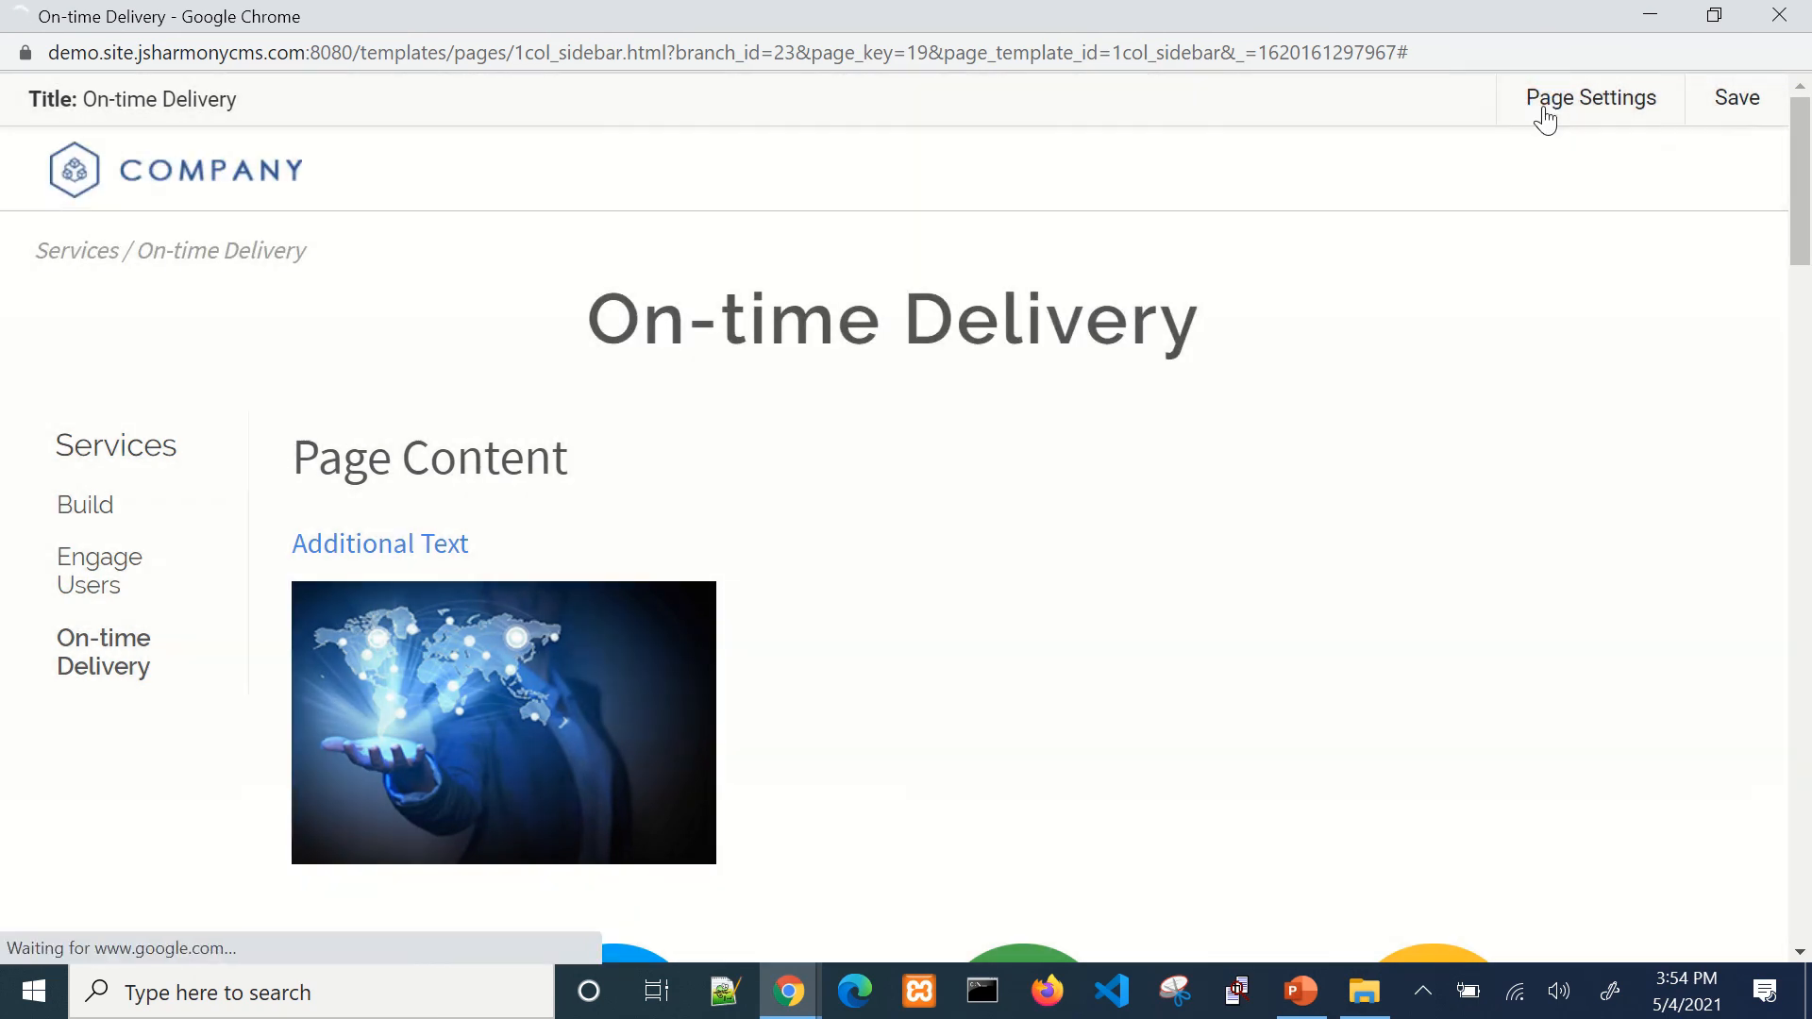
Step: Try the Body CSS Style "border: 10px solid red;" in the page properties, and clear it again
{"action": "left_click", "coordinate": [1547, 104]}
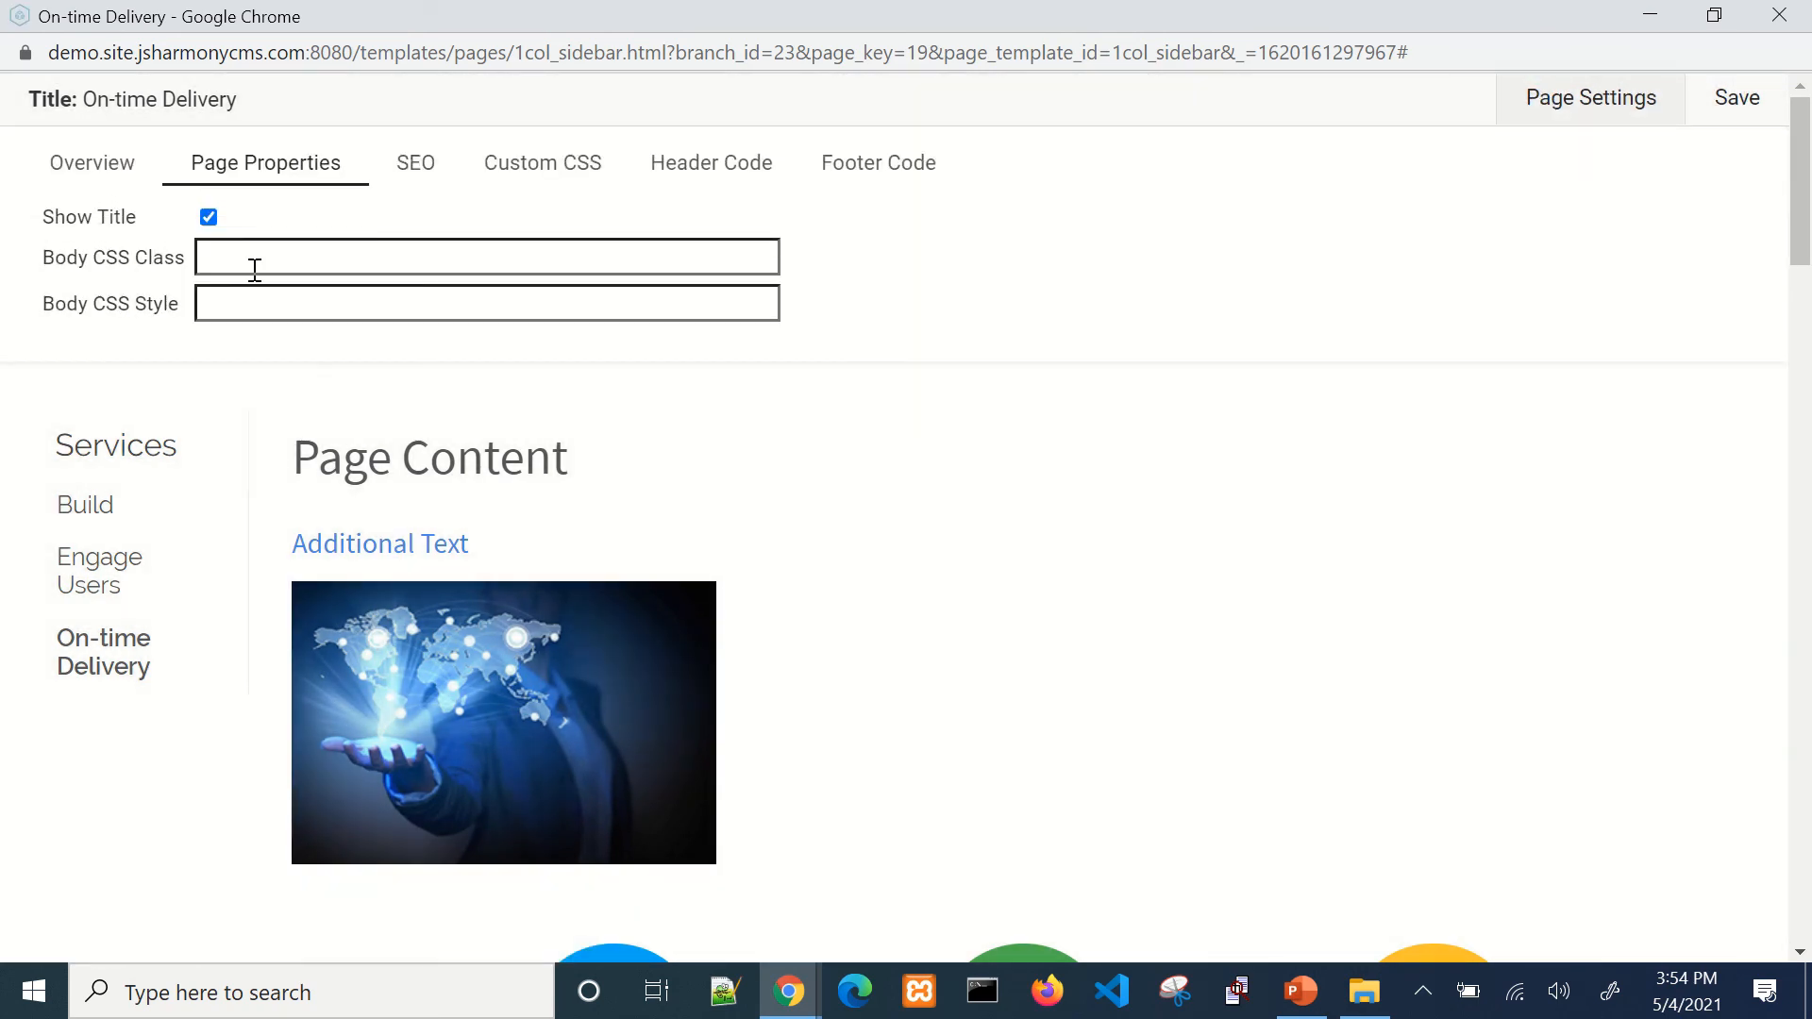
{"action": "left_click", "coordinate": [267, 302]}
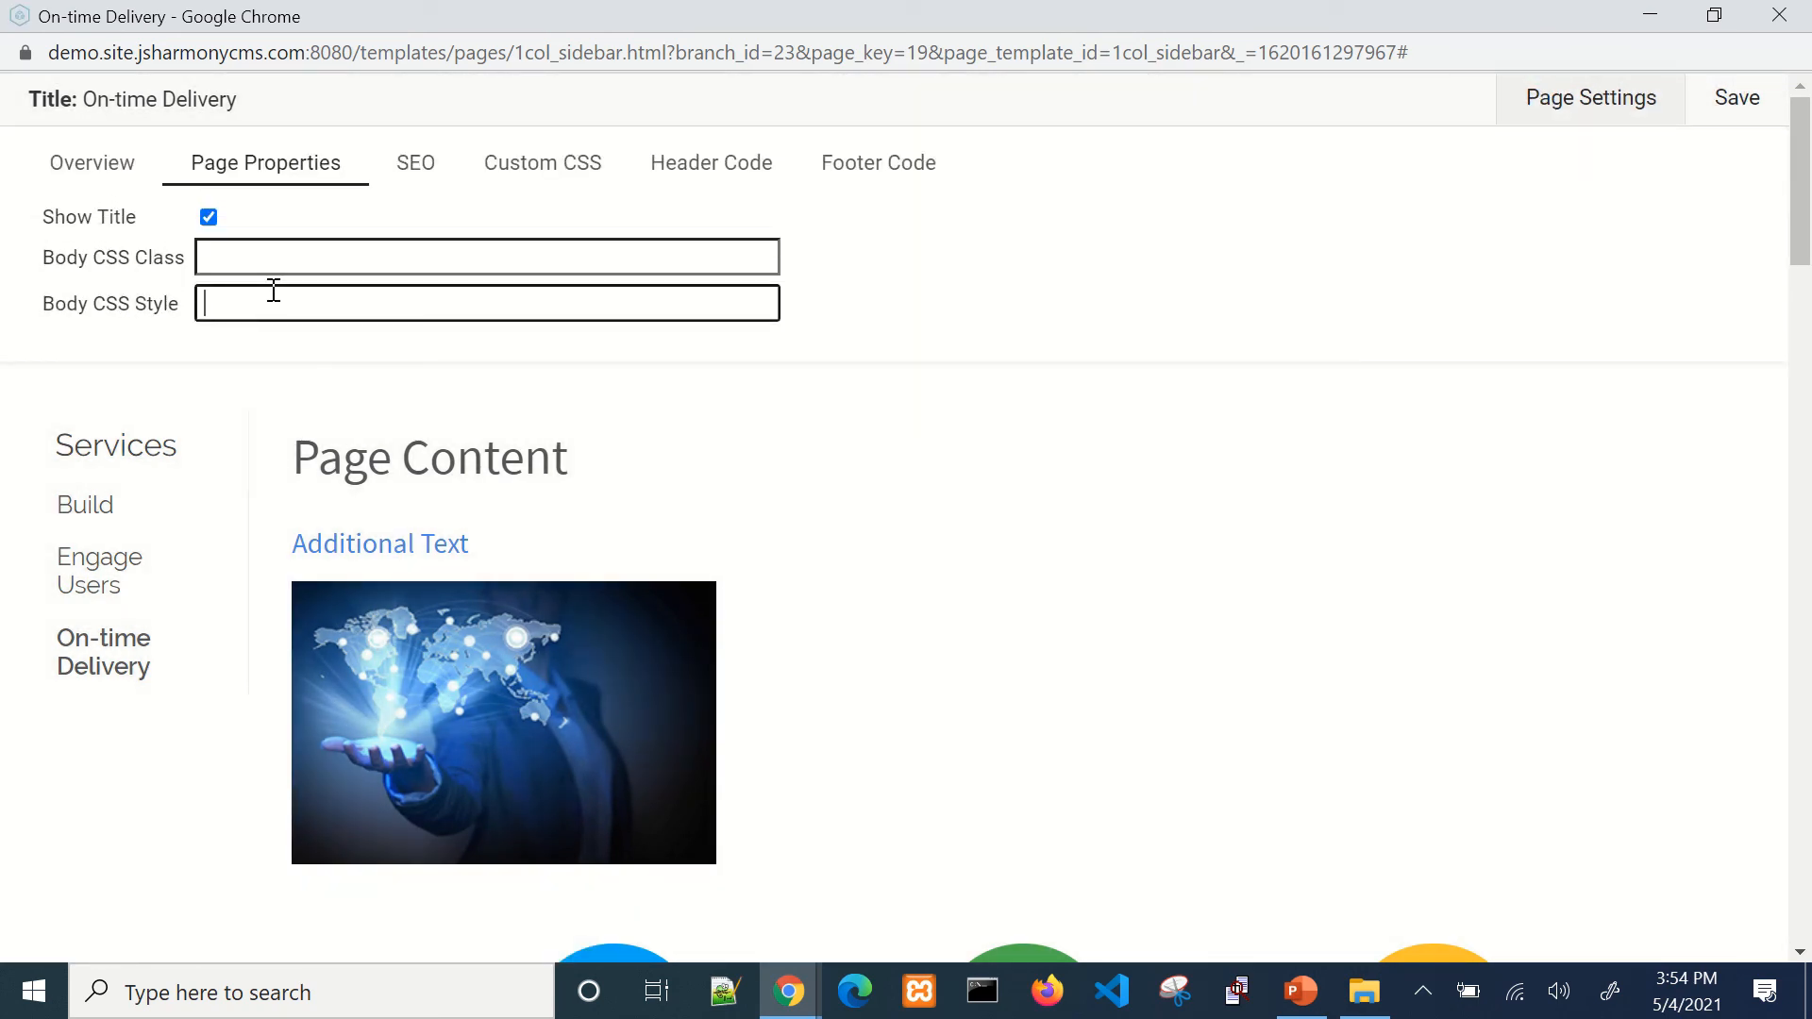
{"action": "type", "text": "bvo"}
{"action": "key", "text": "BackSpace"}
{"action": "type", "text": "ord"}
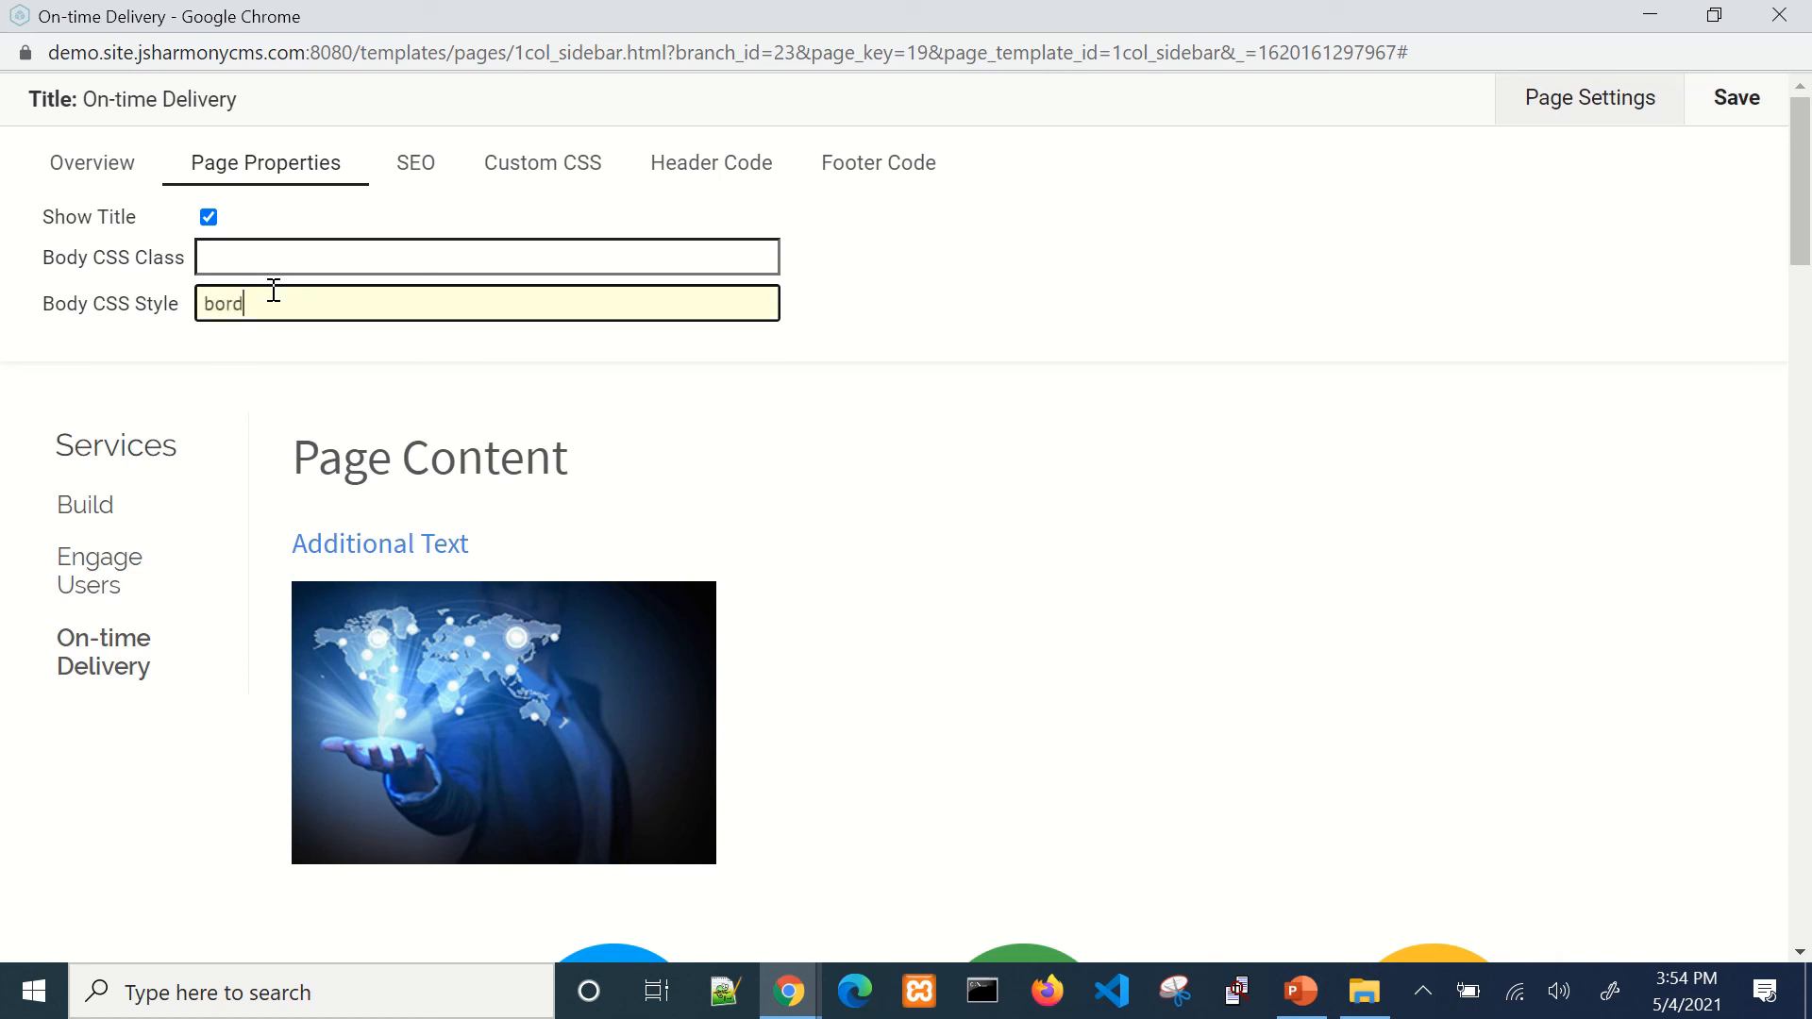
{"action": "type", "text": "er: 10px solid red;"}
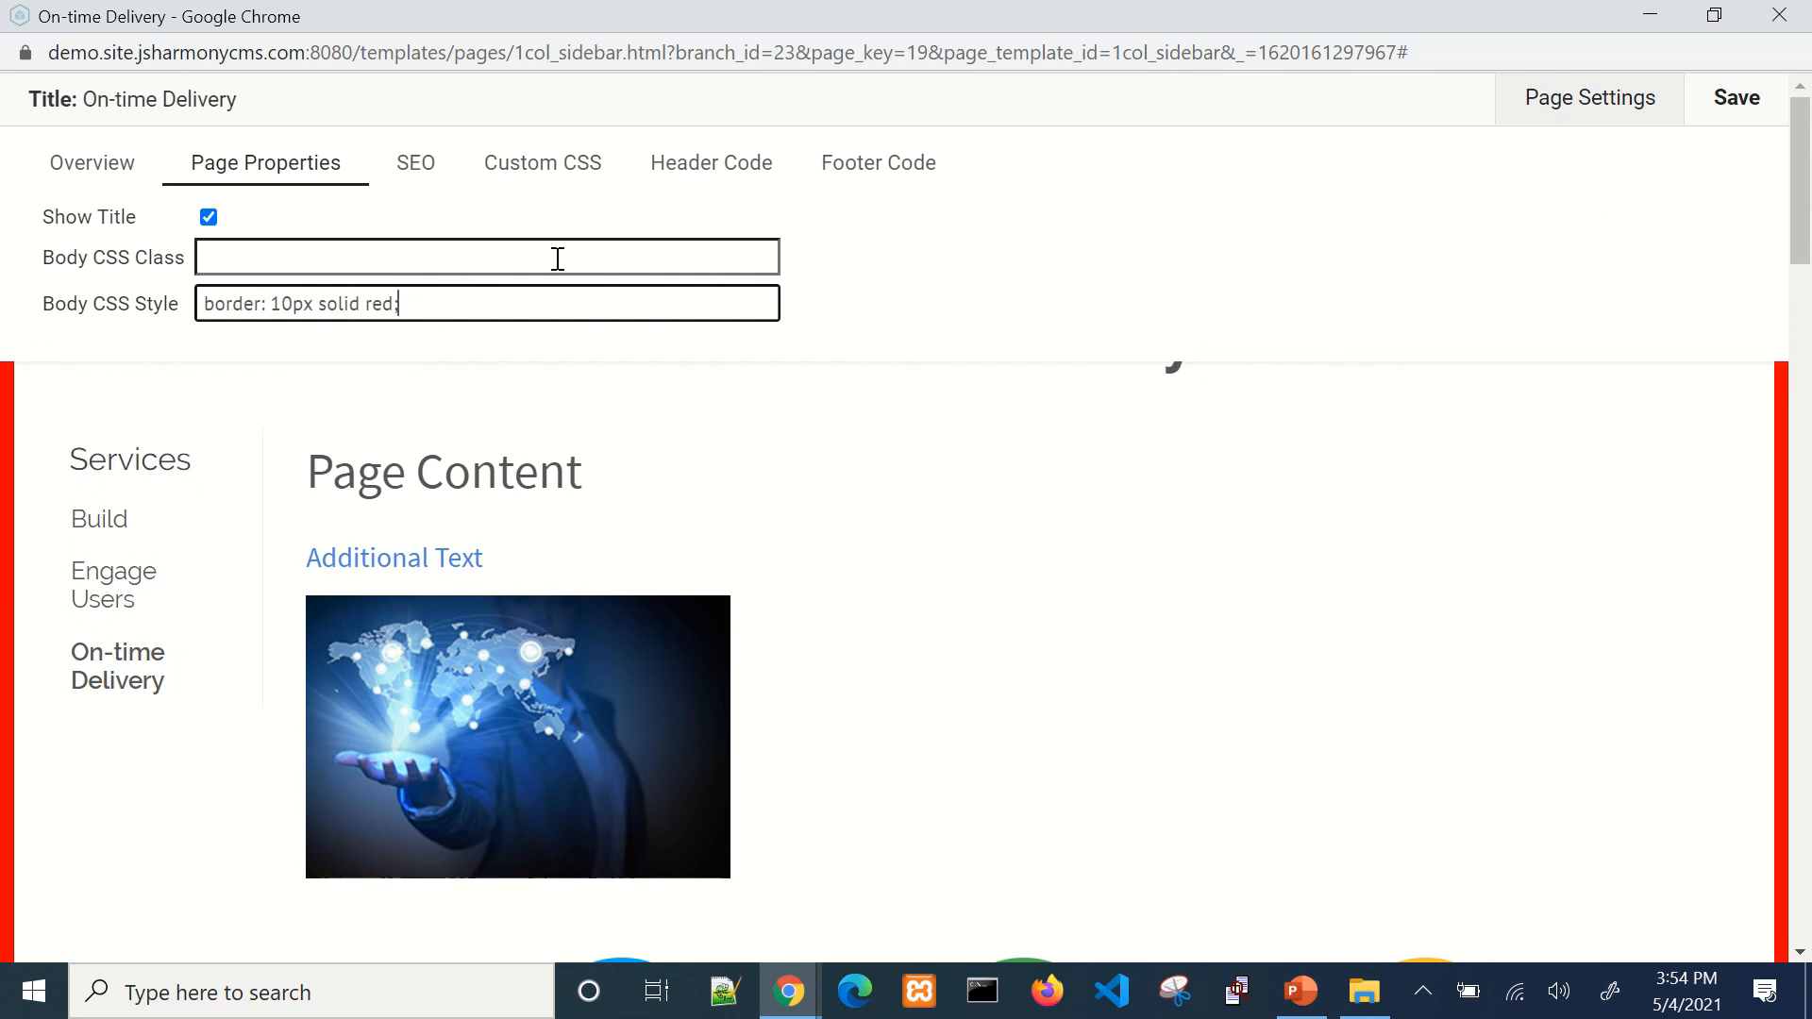
{"action": "key", "text": "ctrl+a"}
{"action": "key", "text": "BackSpace"}
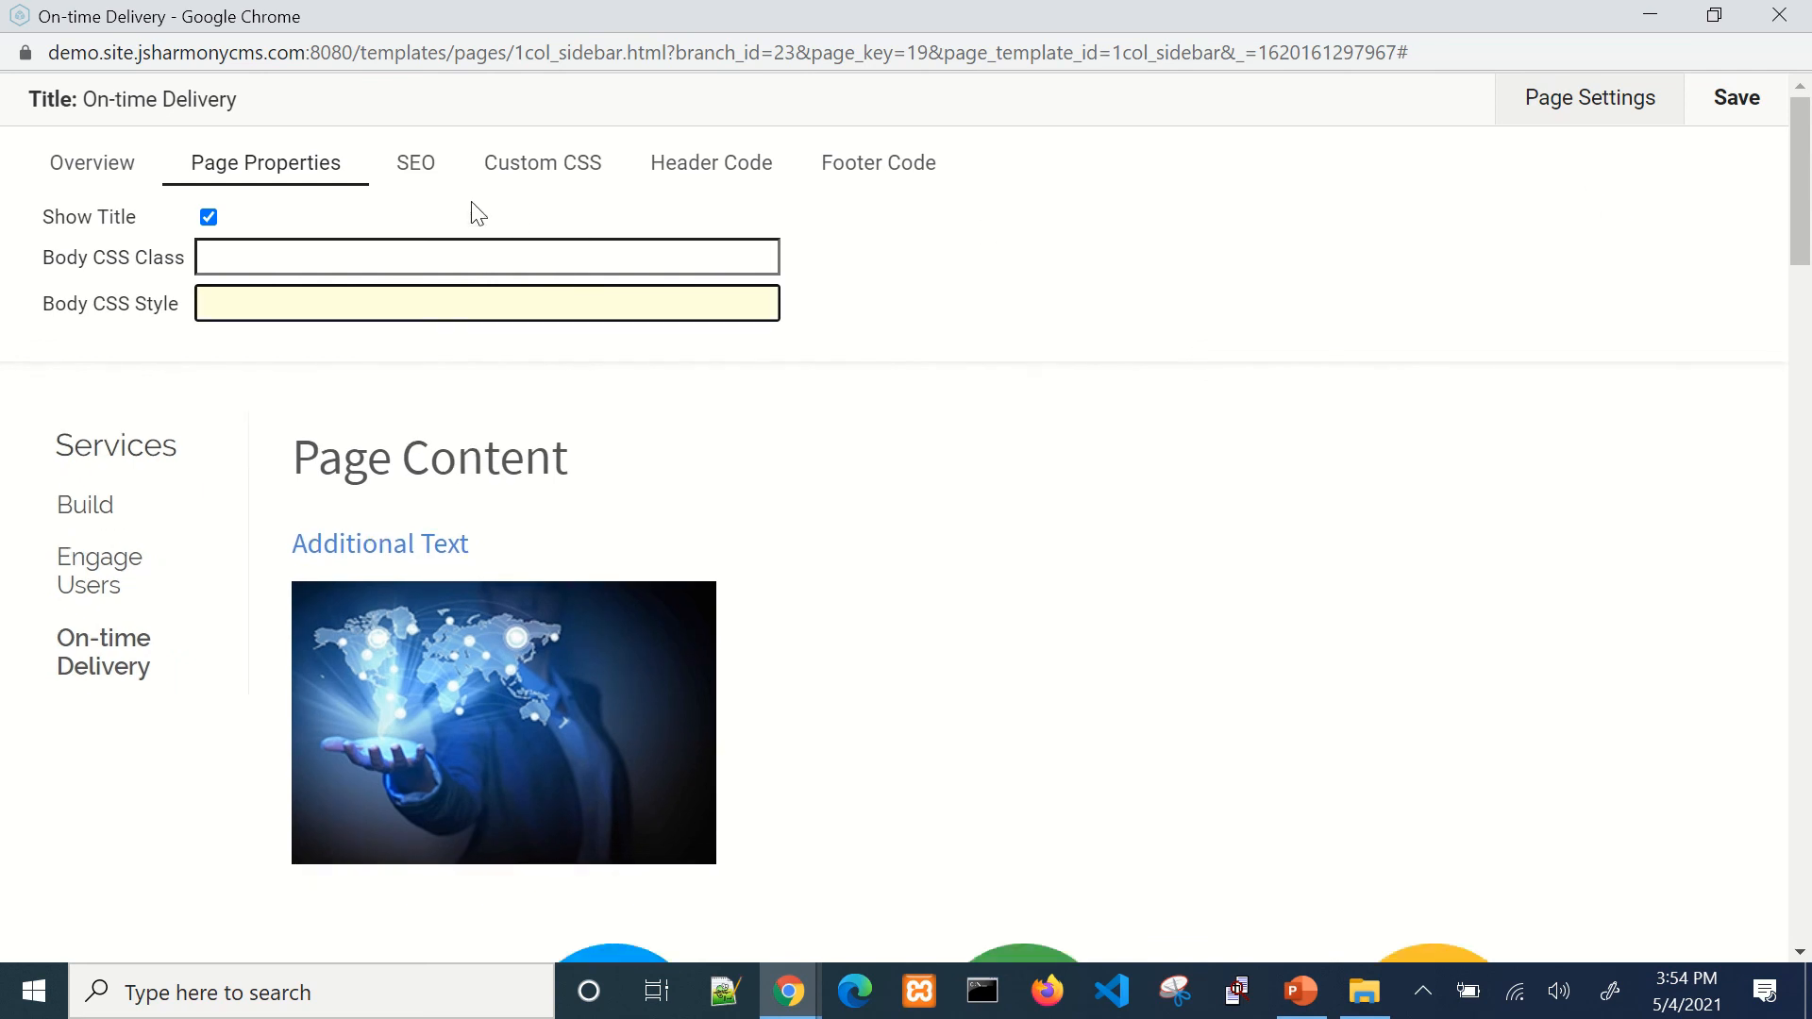
Step: View the page's SEO settings, enter an empty body rule in the custom CSS, and delete it
{"action": "left_click", "coordinate": [434, 181]}
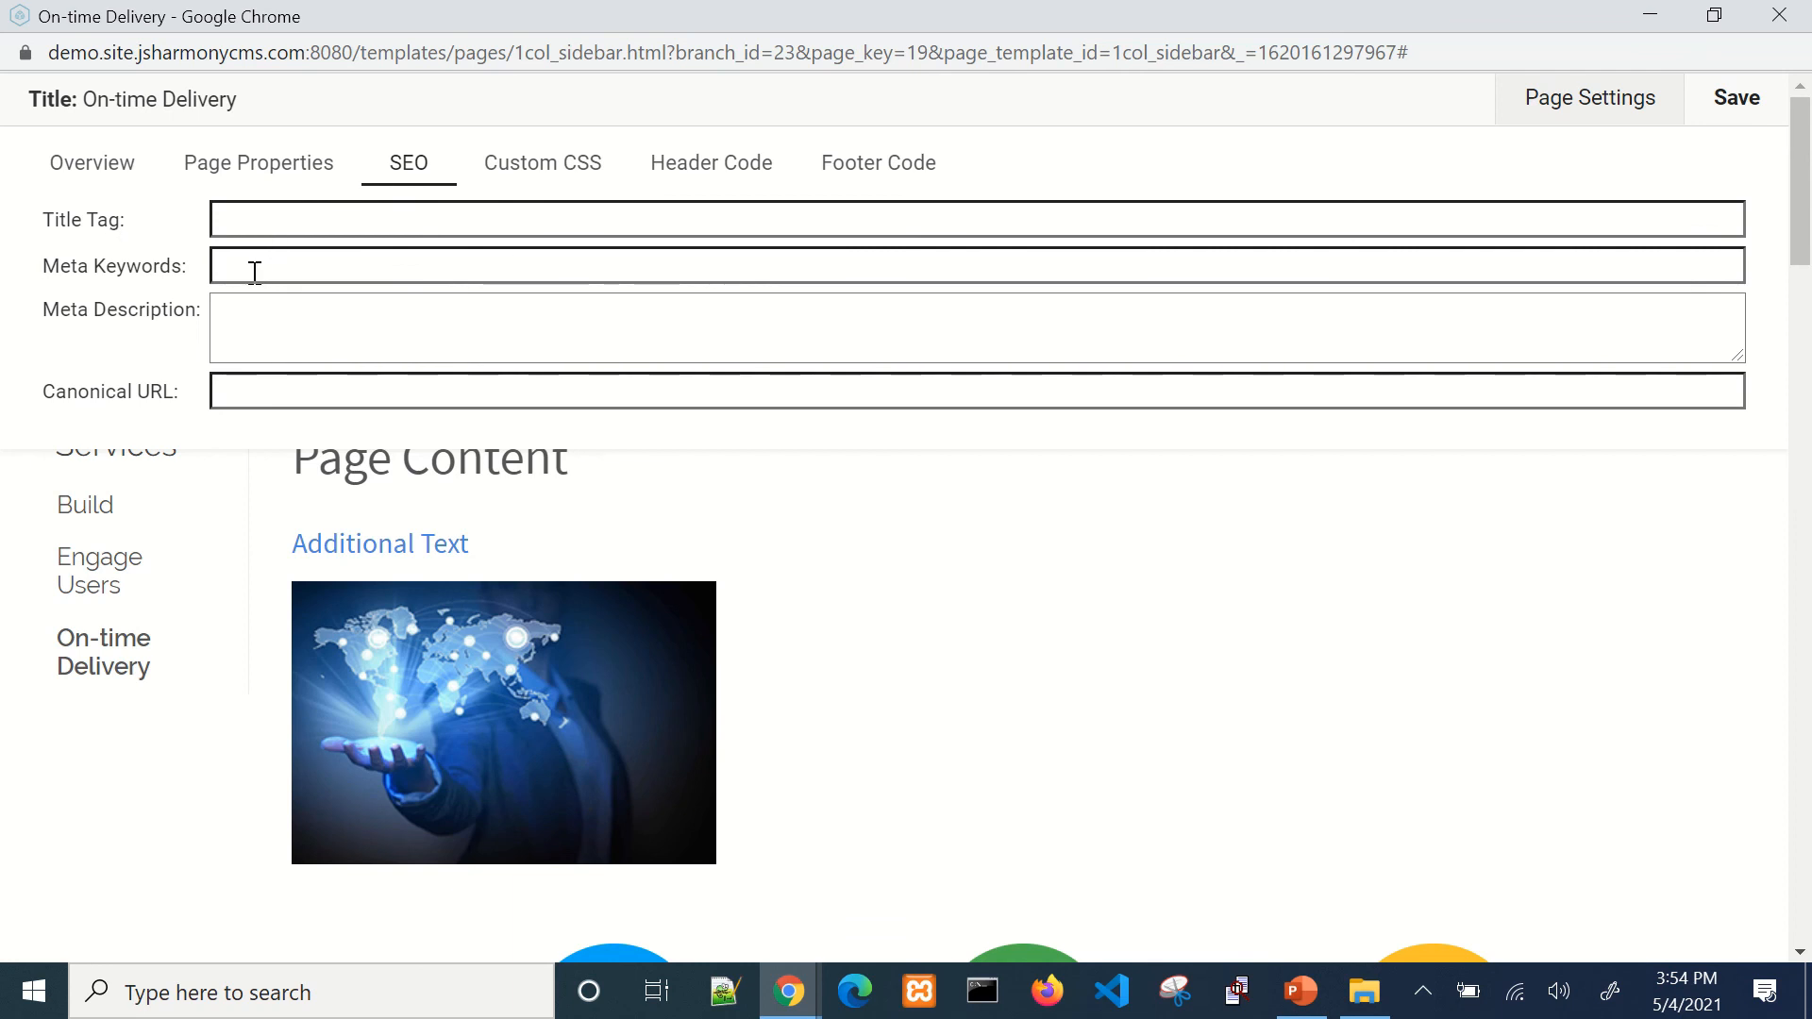
{"action": "left_click", "coordinate": [520, 172]}
{"action": "left_click", "coordinate": [536, 263]}
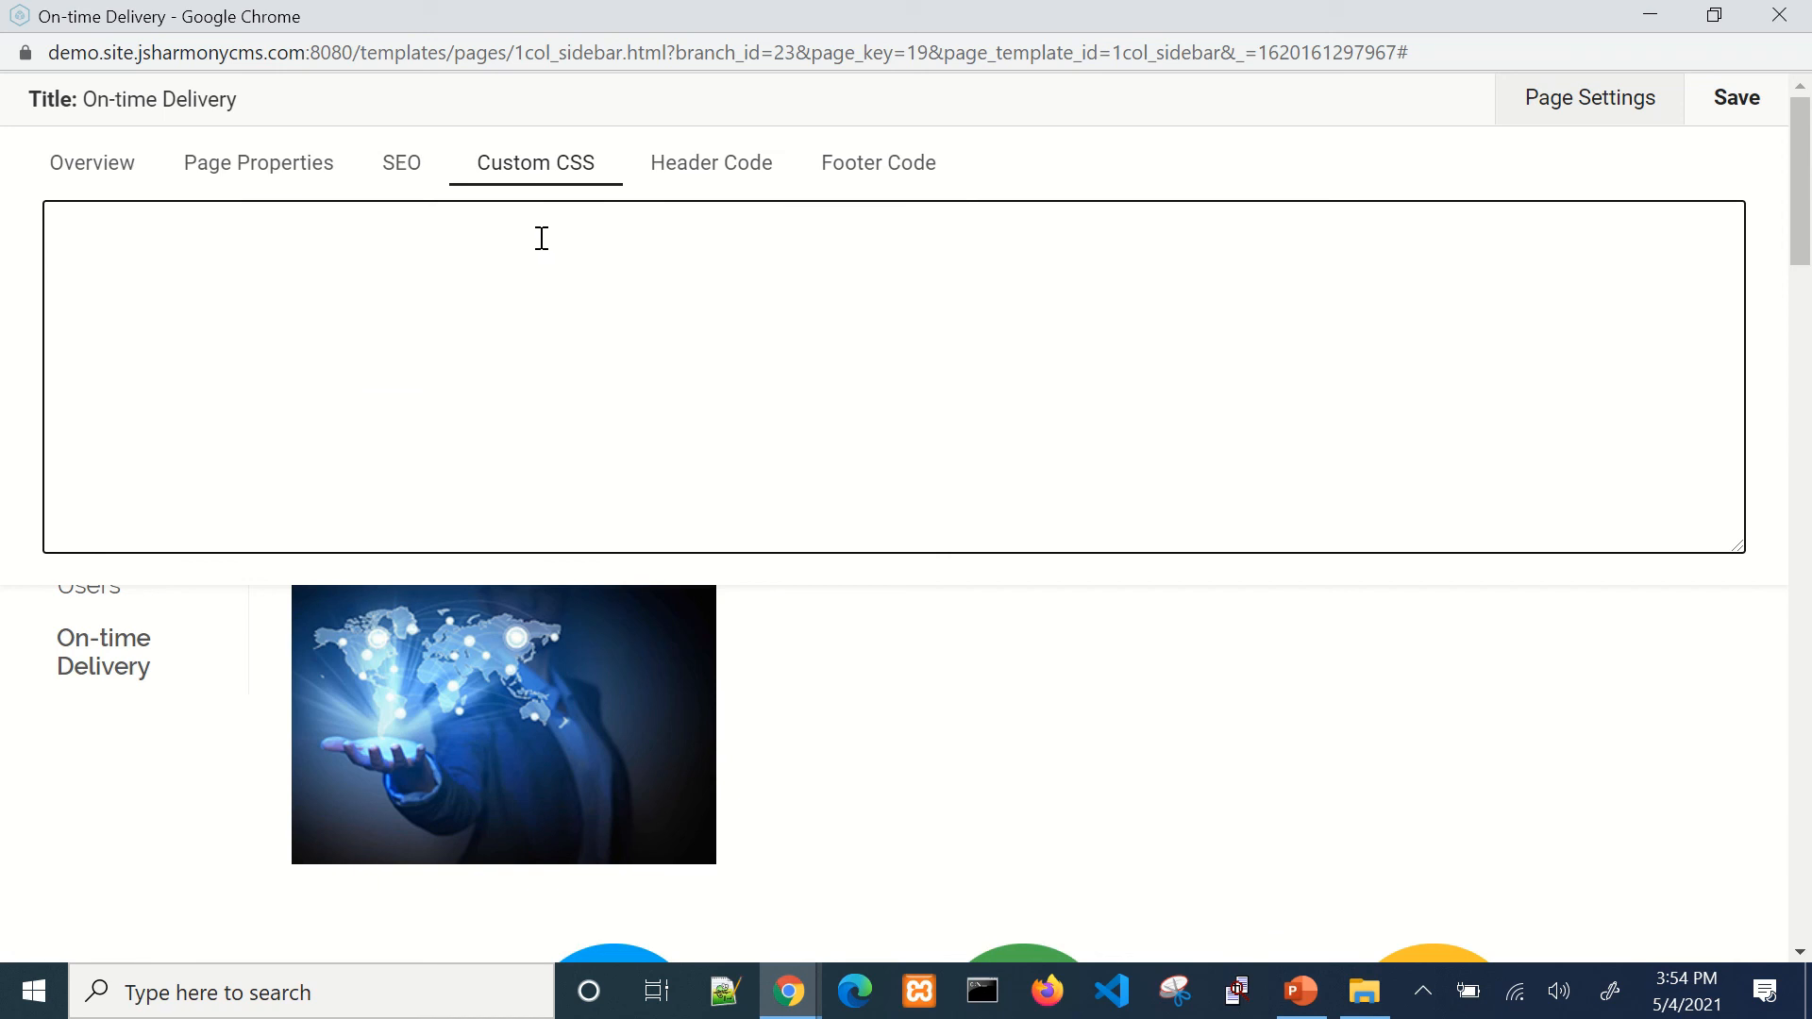
{"action": "type", "text": "body P{"}
{"action": "key", "text": "shift+Up"}
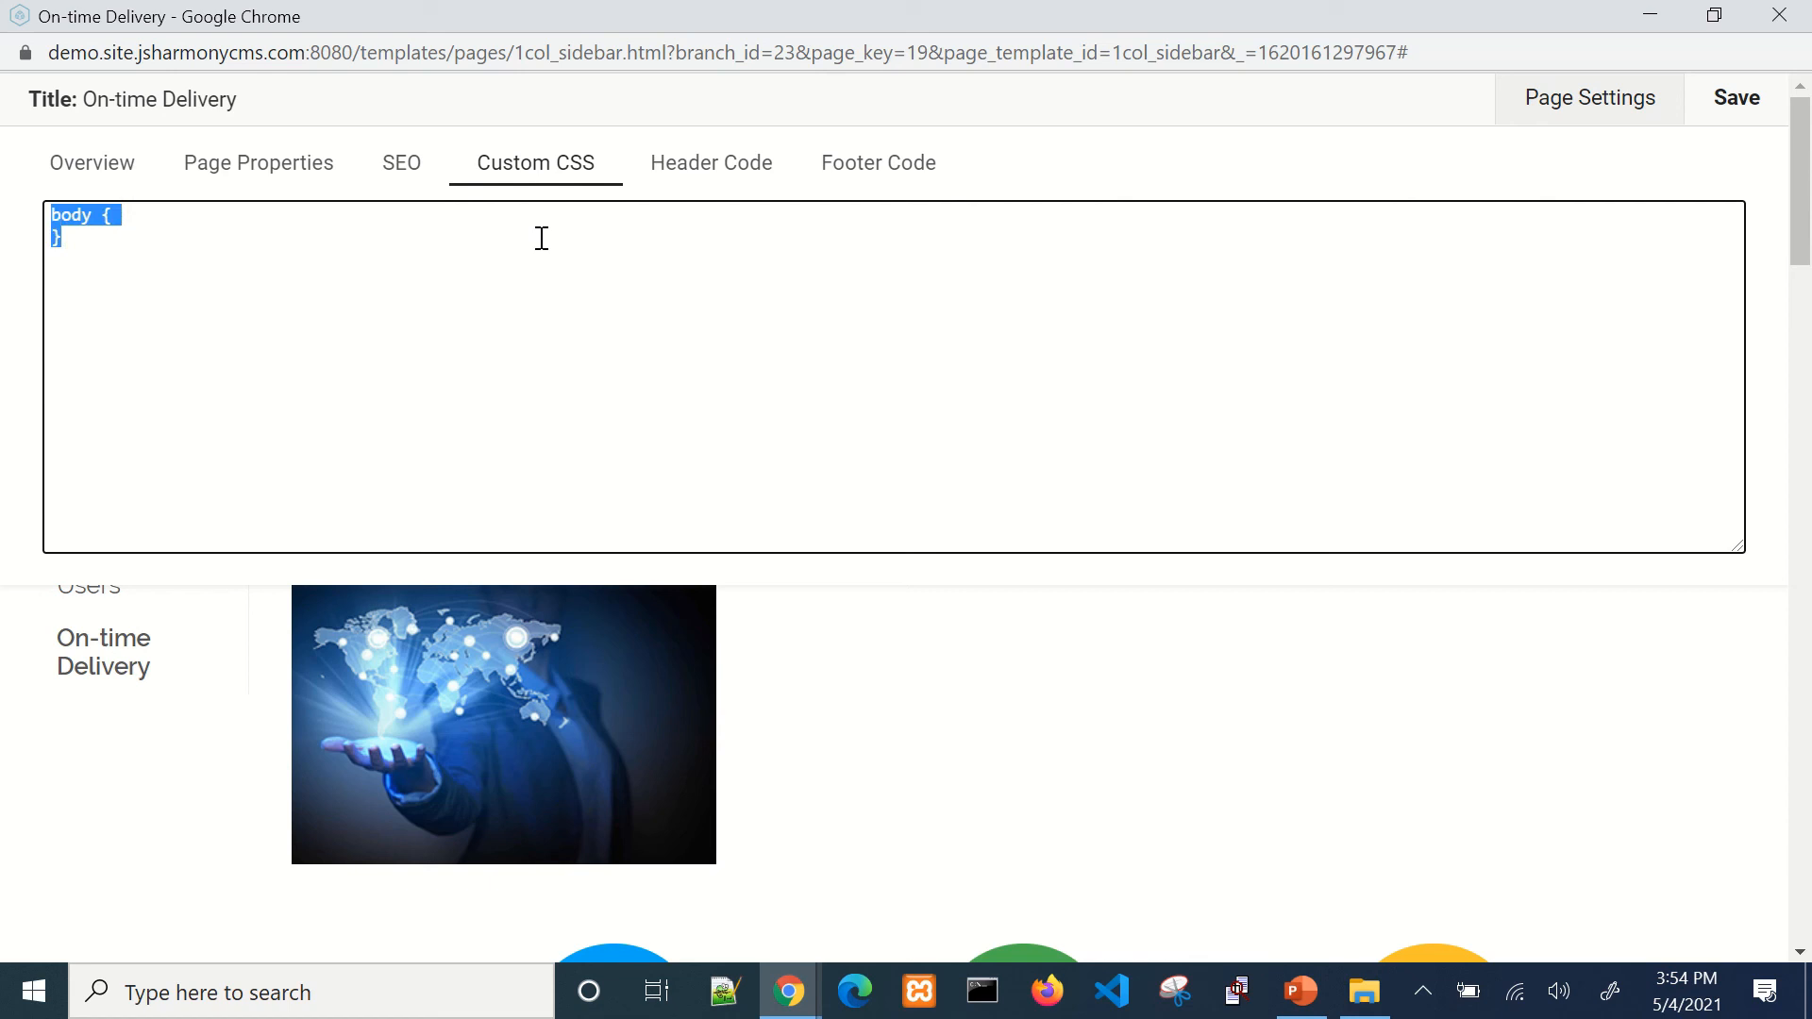
{"action": "key", "text": "BackSpace"}
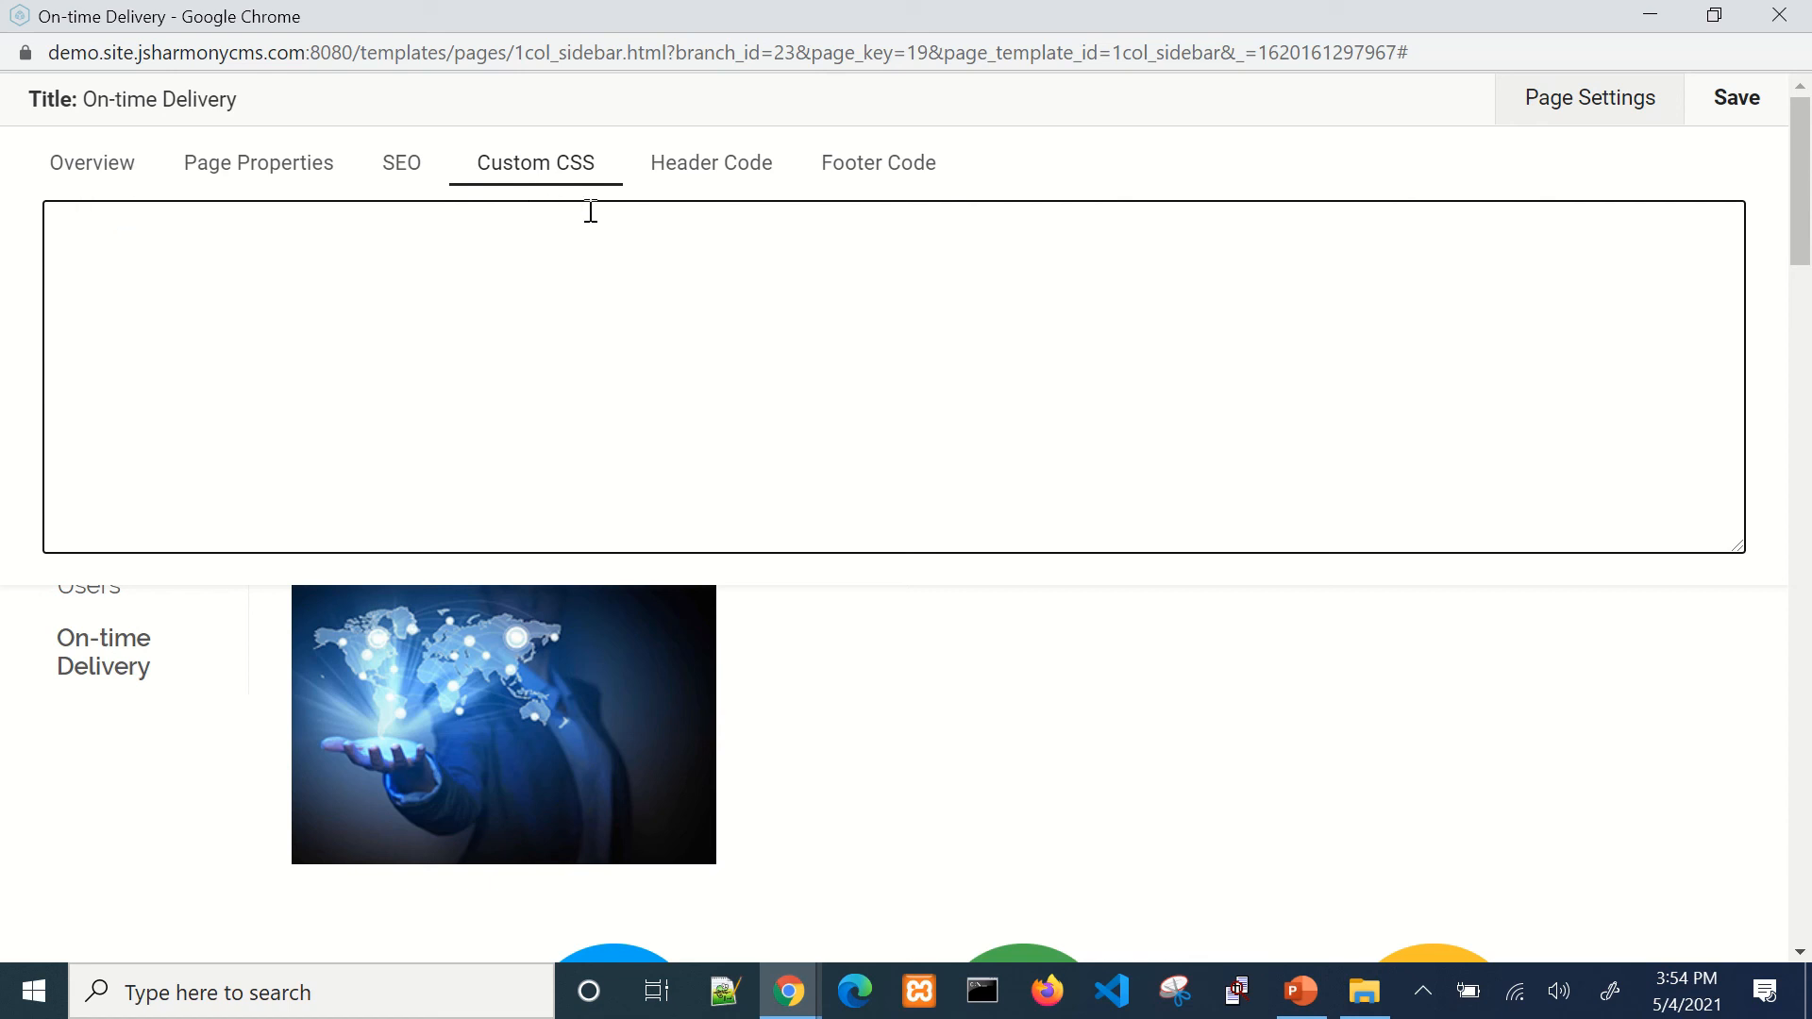
Step: View the page's header code and footer code settings, and close the page settings
{"action": "left_click", "coordinate": [741, 166]}
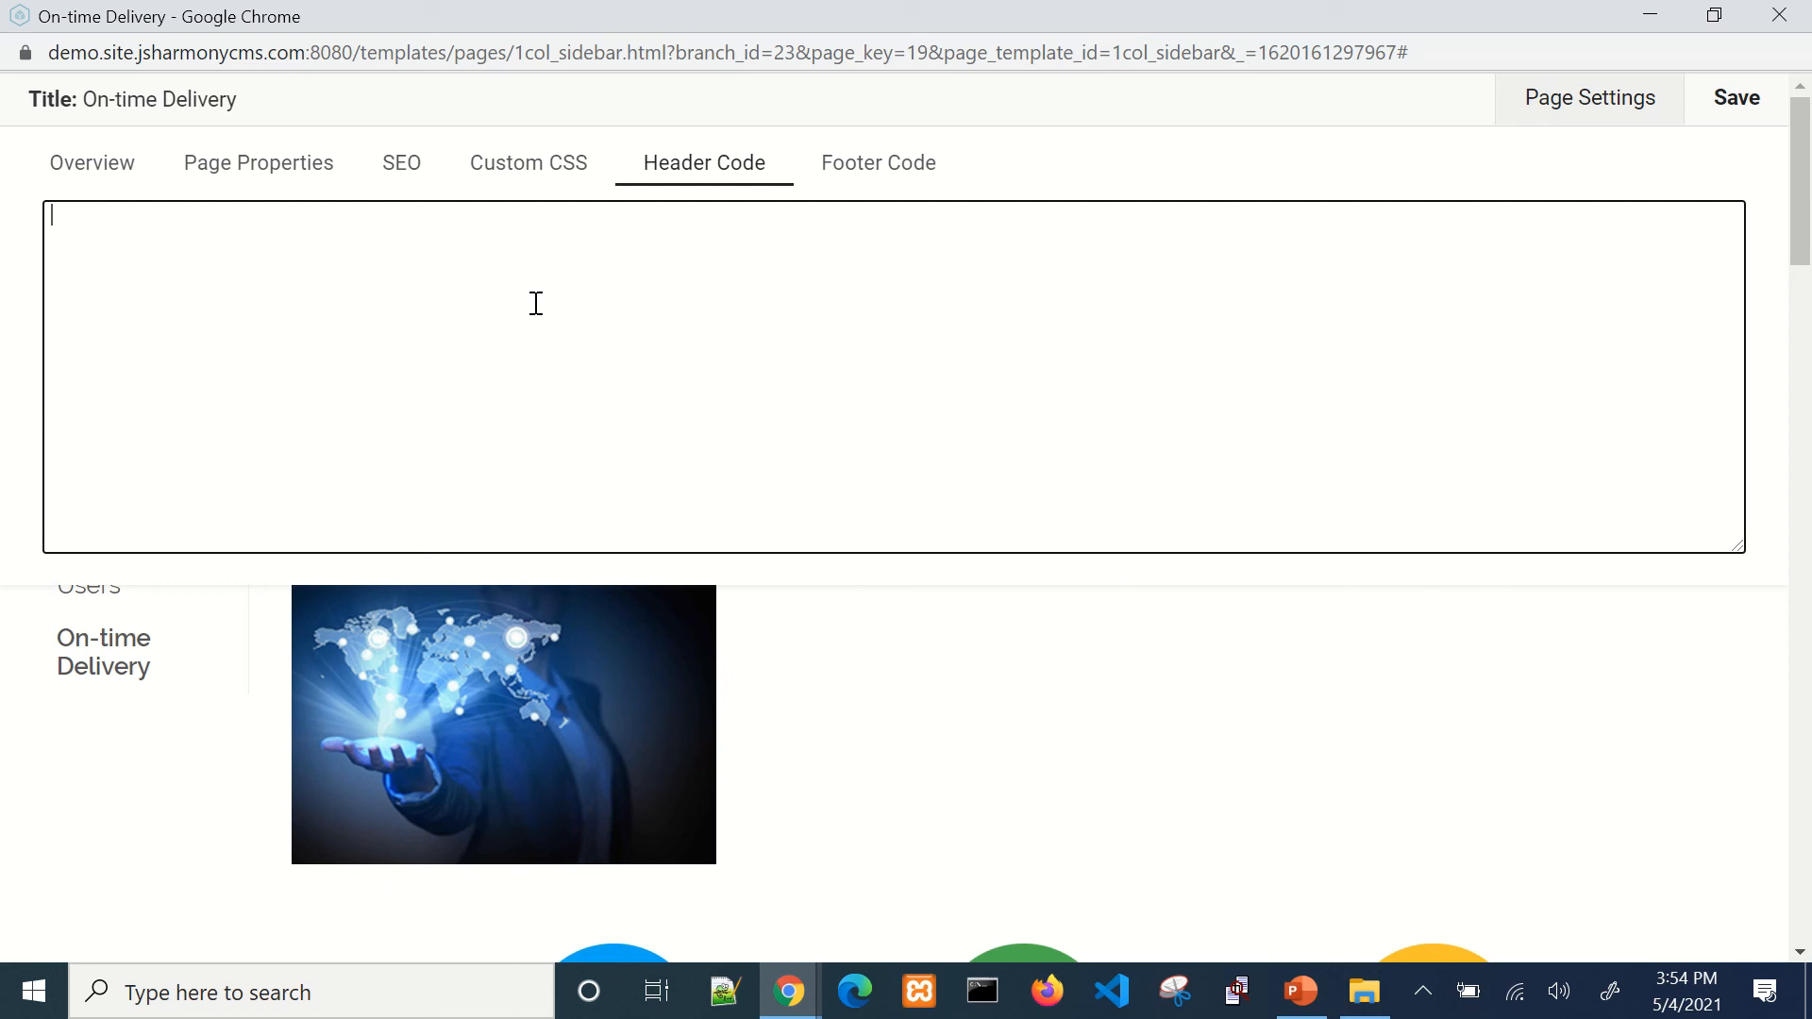
{"action": "left_click", "coordinate": [879, 181]}
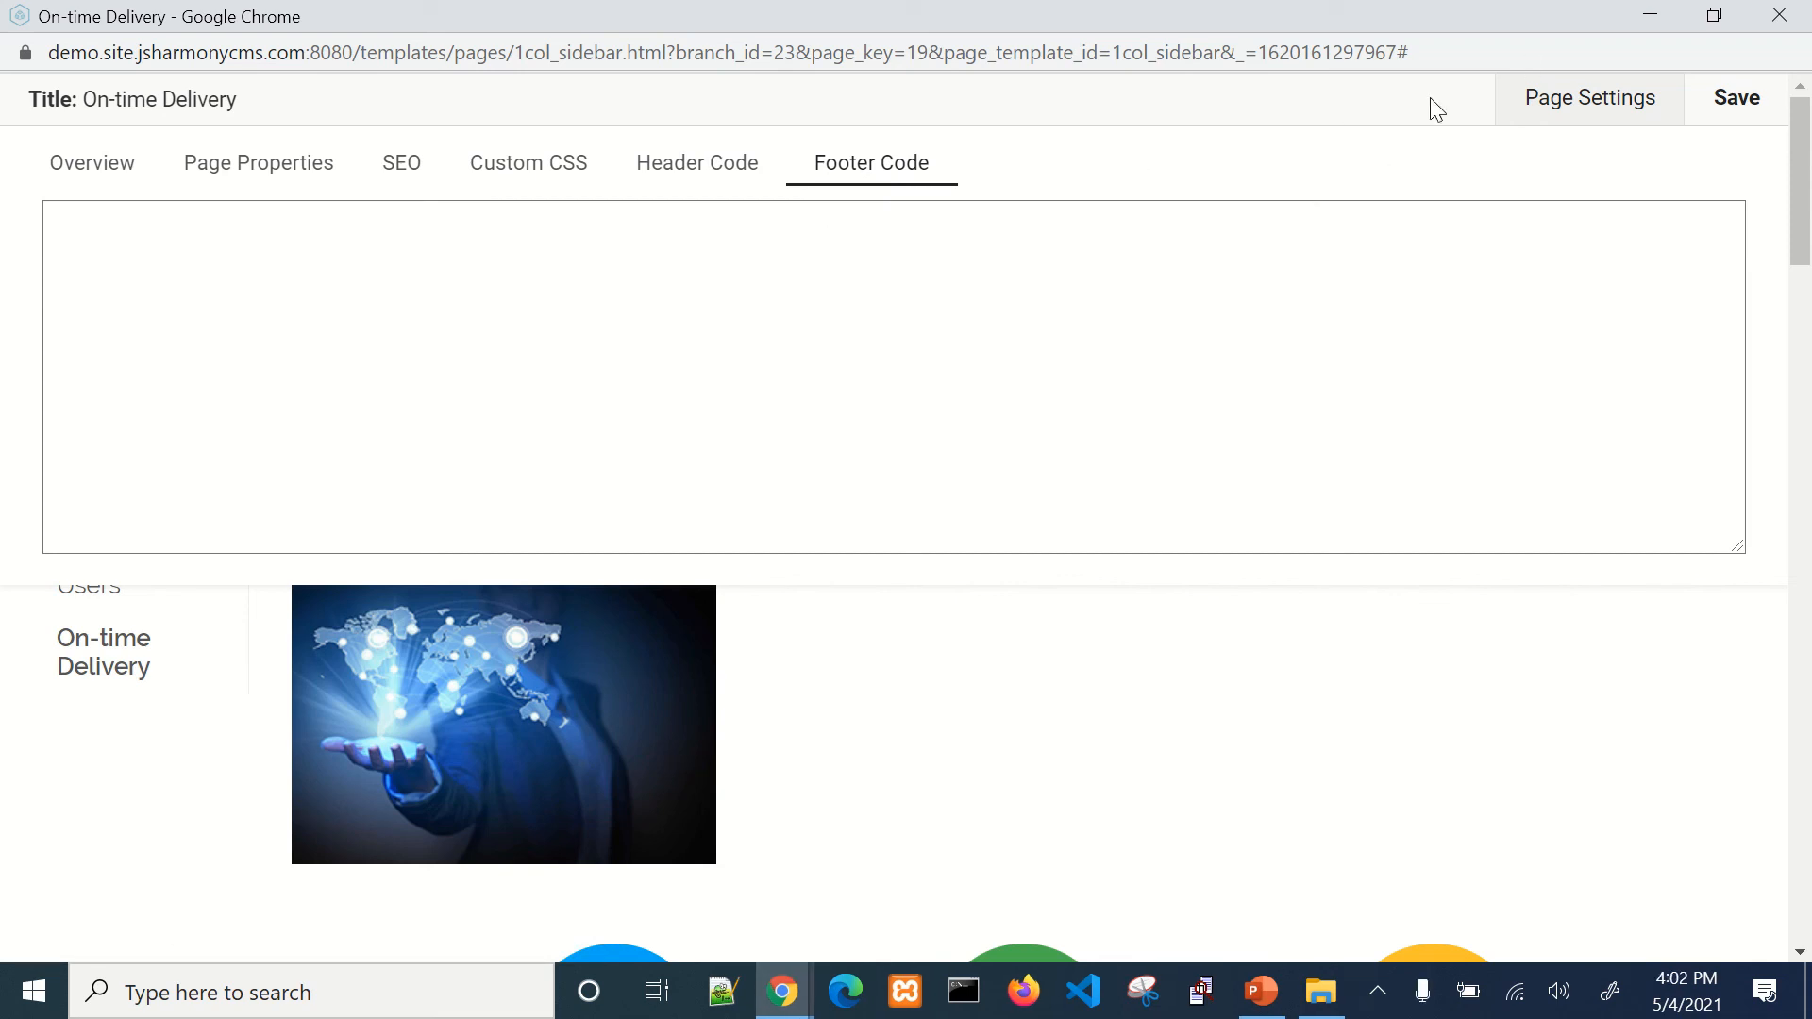
{"action": "left_click", "coordinate": [1591, 99]}
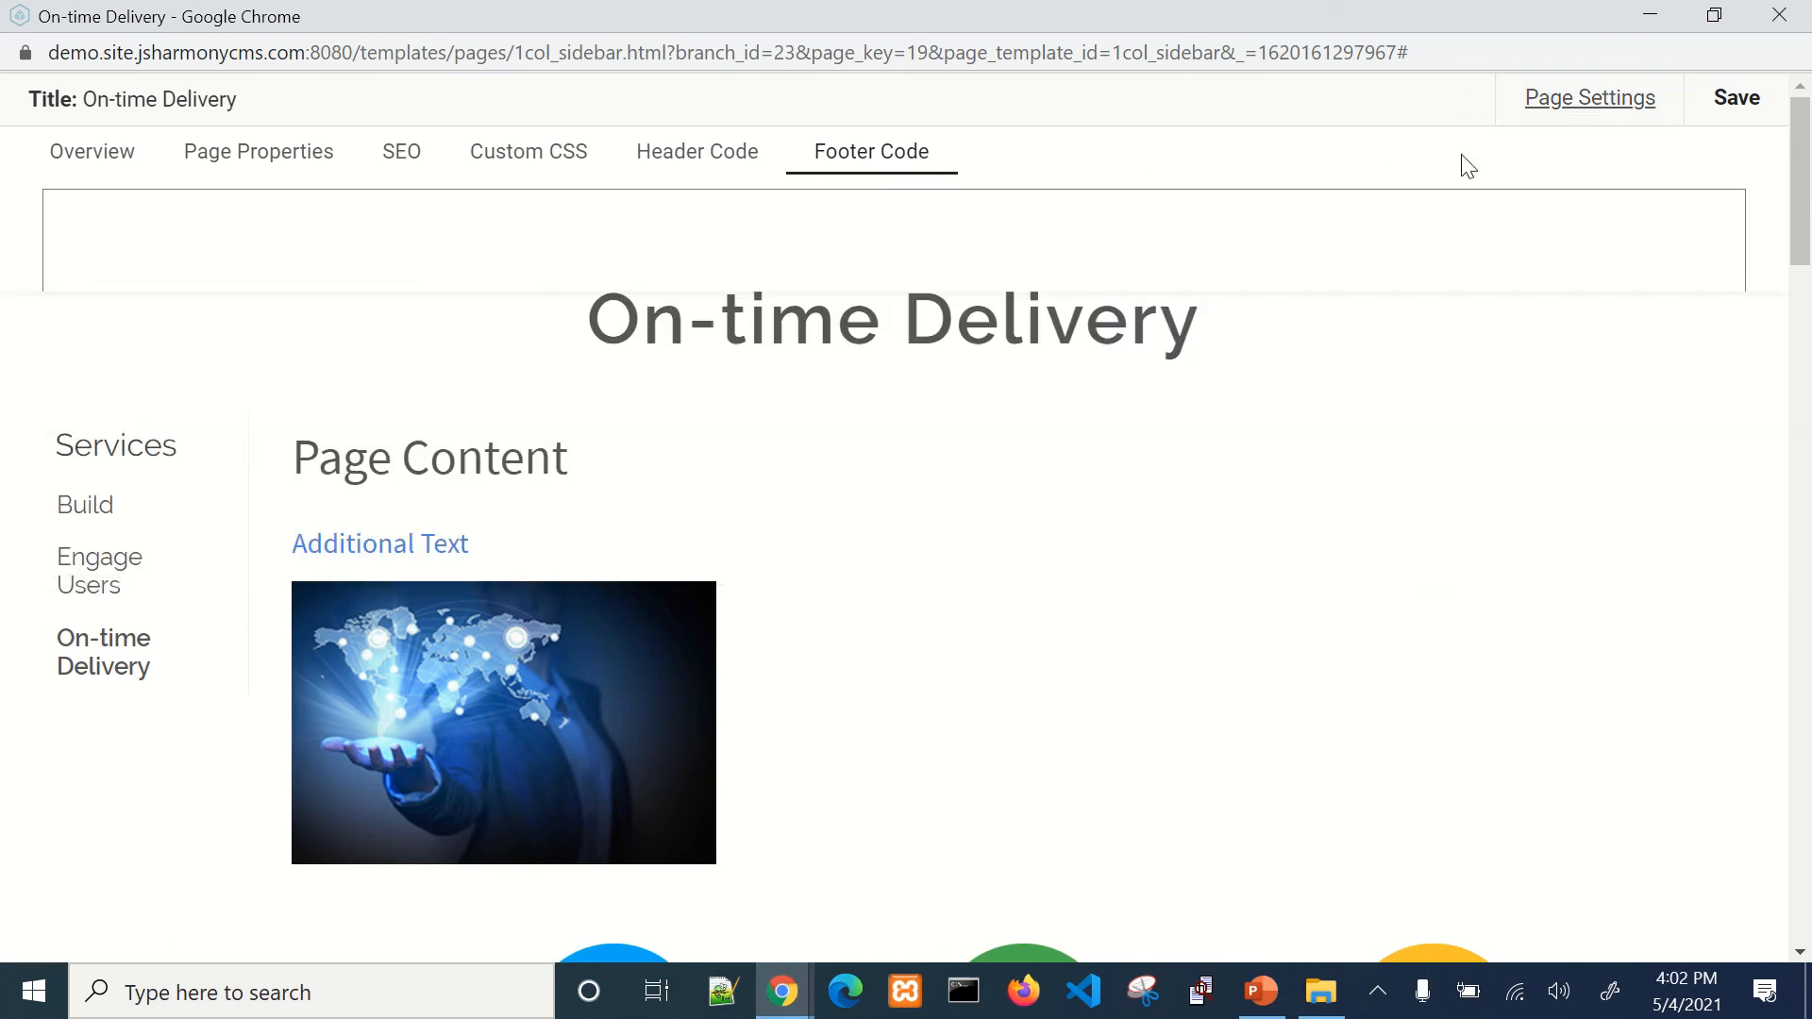
Step: Look at the page title in the page heading and in the Overview page settings, and close the settings
{"action": "left_click", "coordinate": [910, 315]}
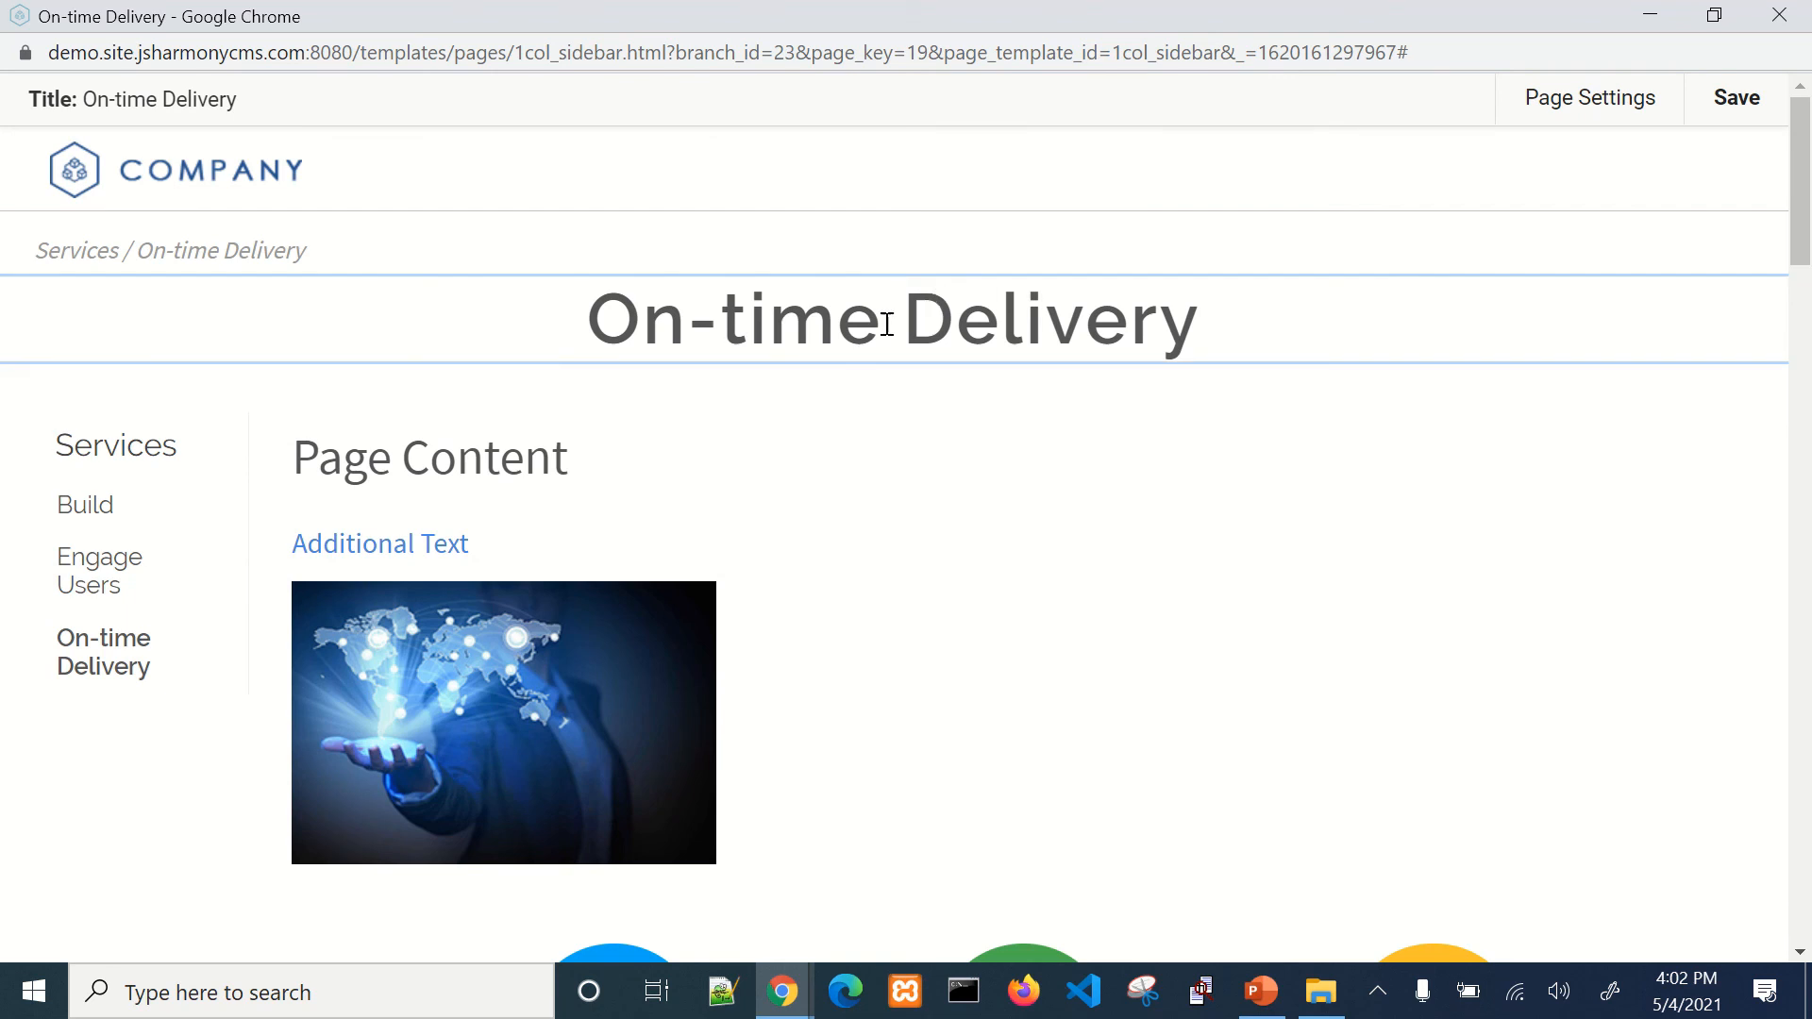
{"action": "left_click", "coordinate": [1529, 110]}
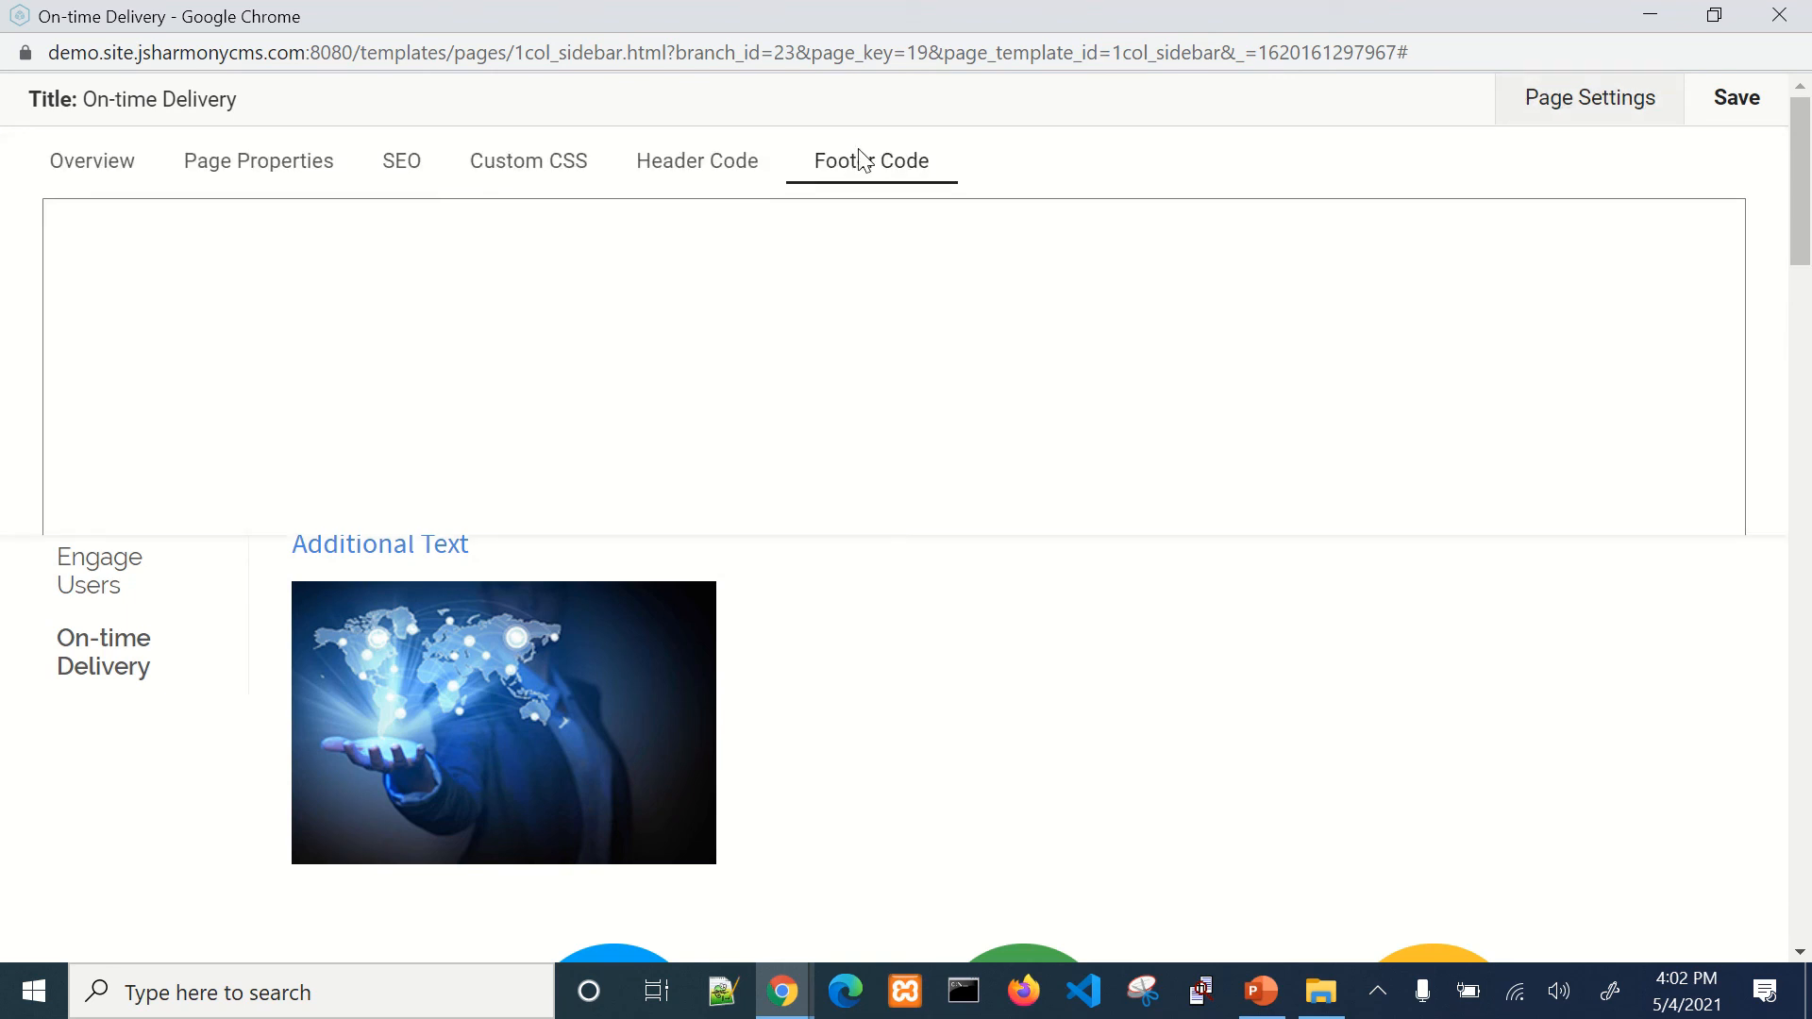
{"action": "left_click", "coordinate": [102, 172]}
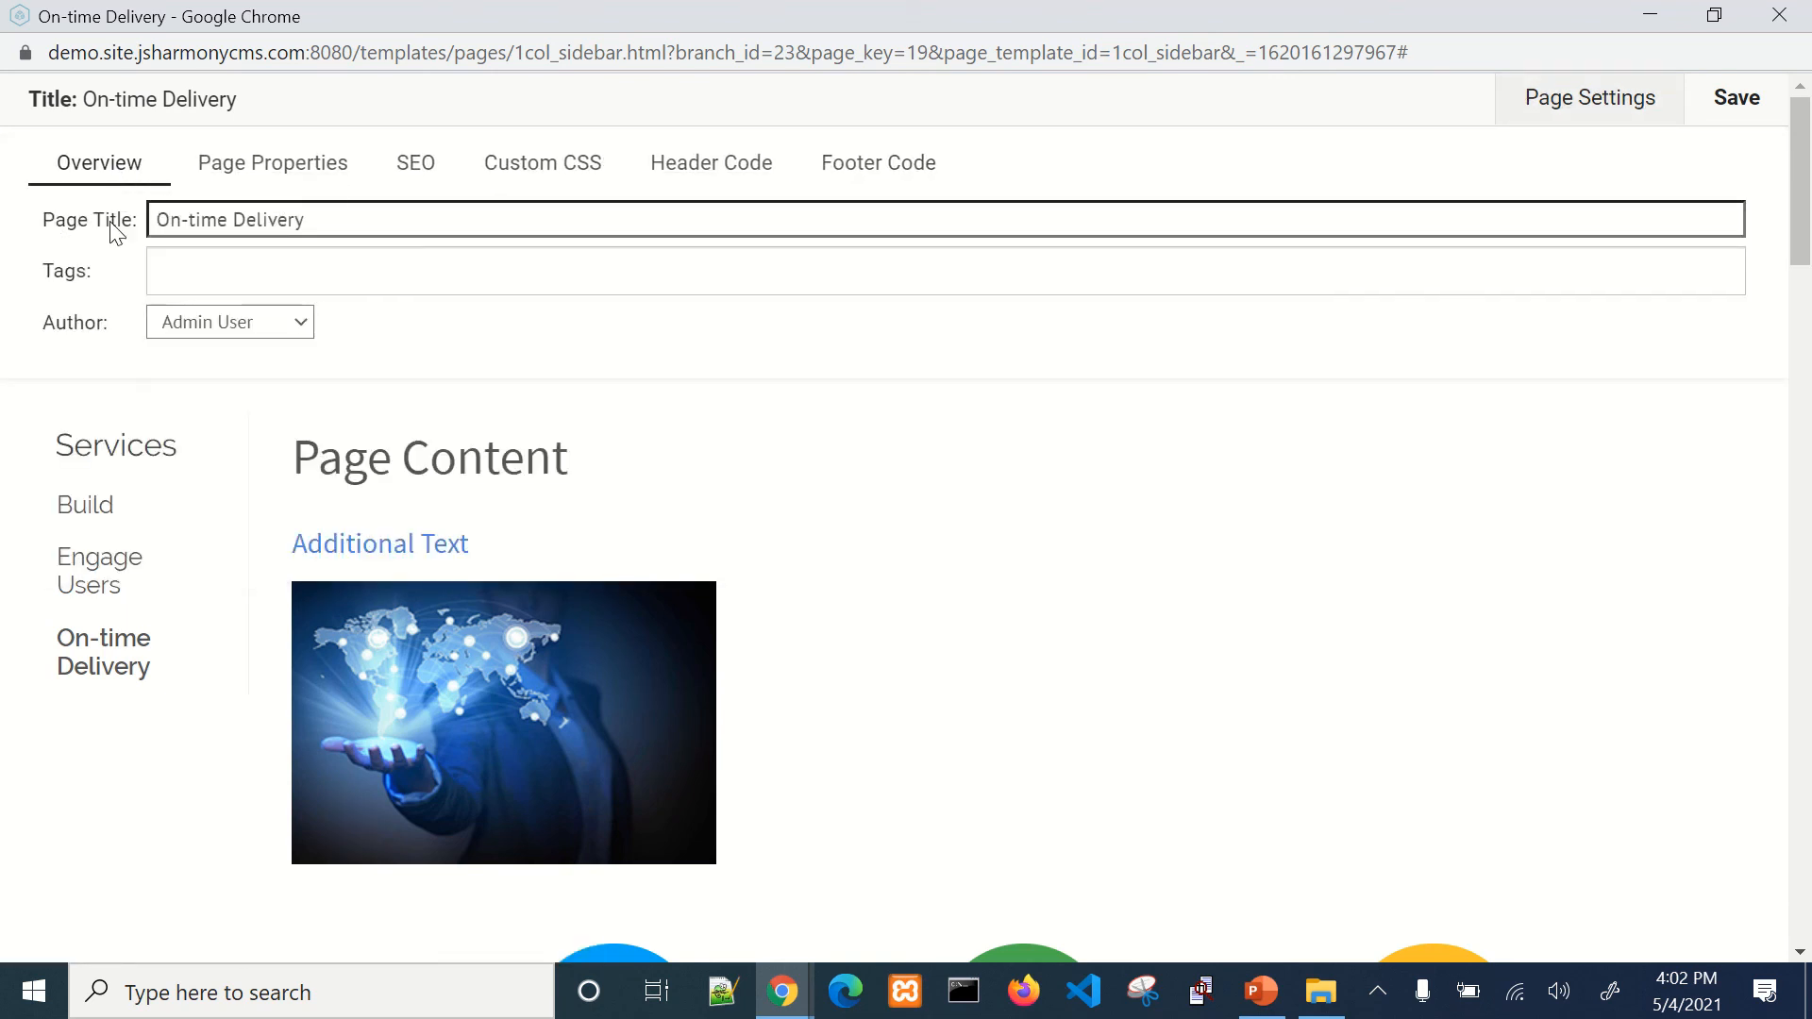
{"action": "double_click", "coordinate": [249, 222]}
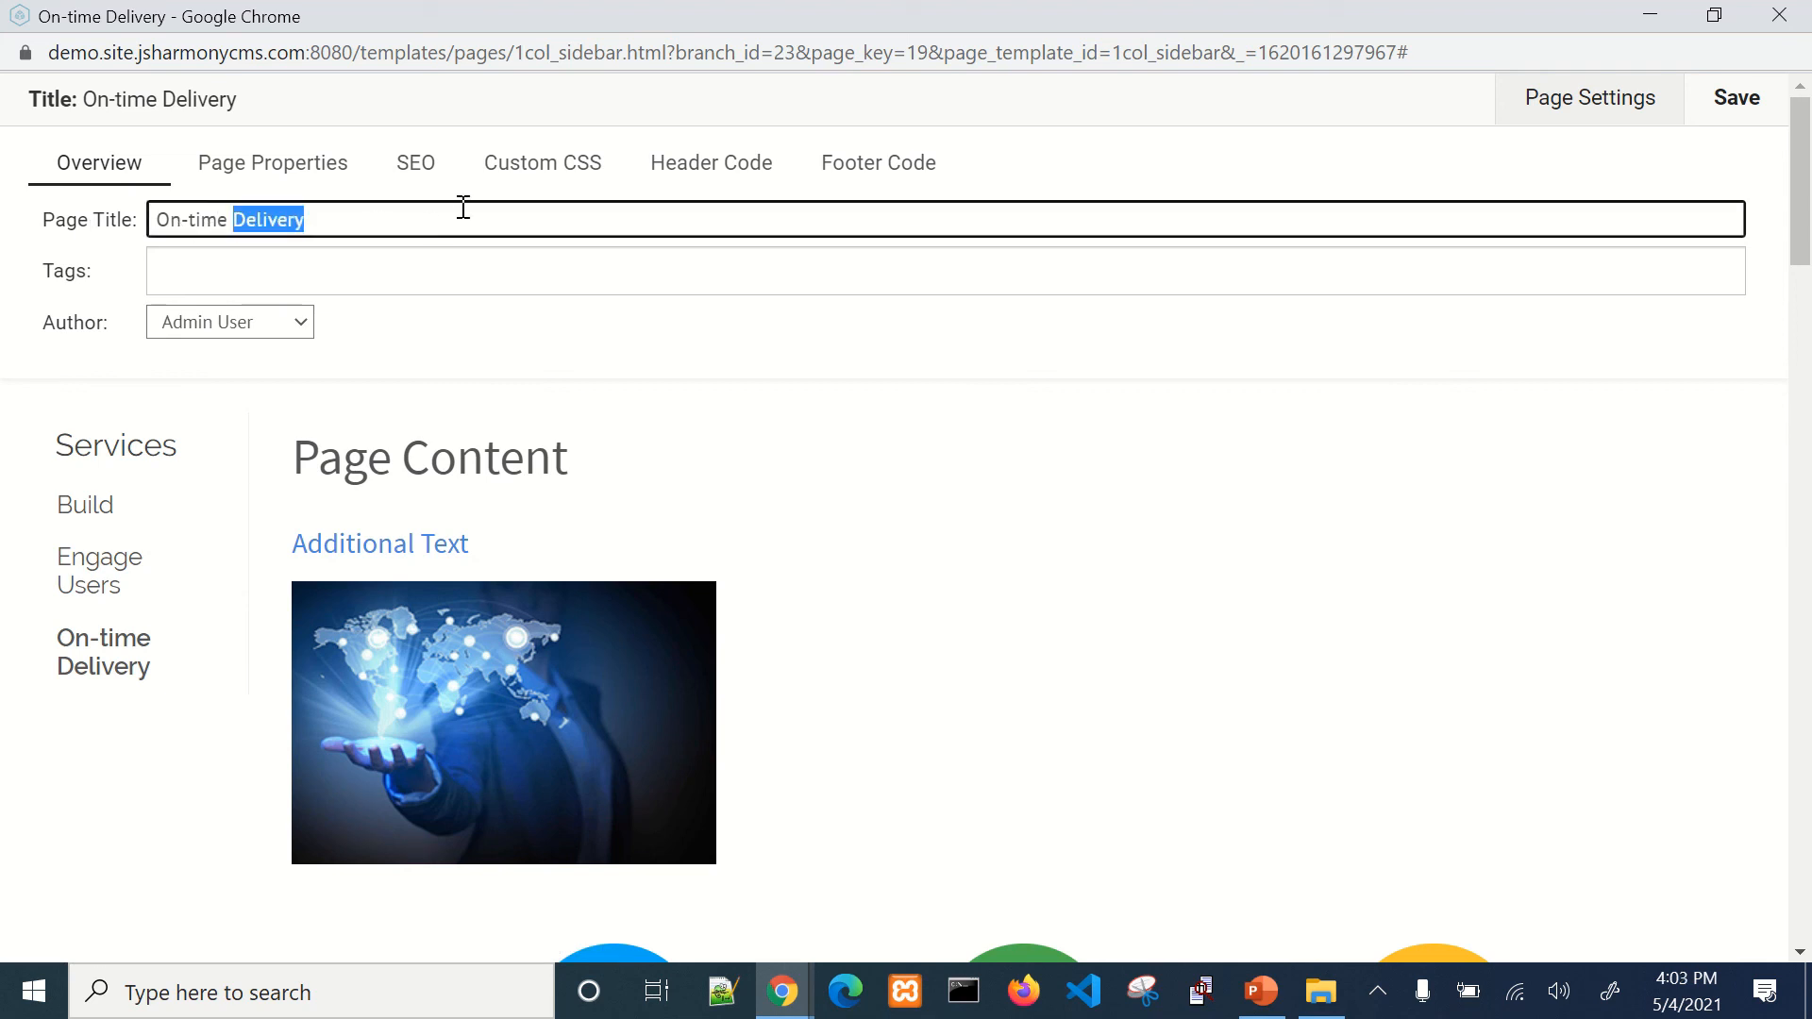
{"action": "left_click", "coordinate": [1539, 90]}
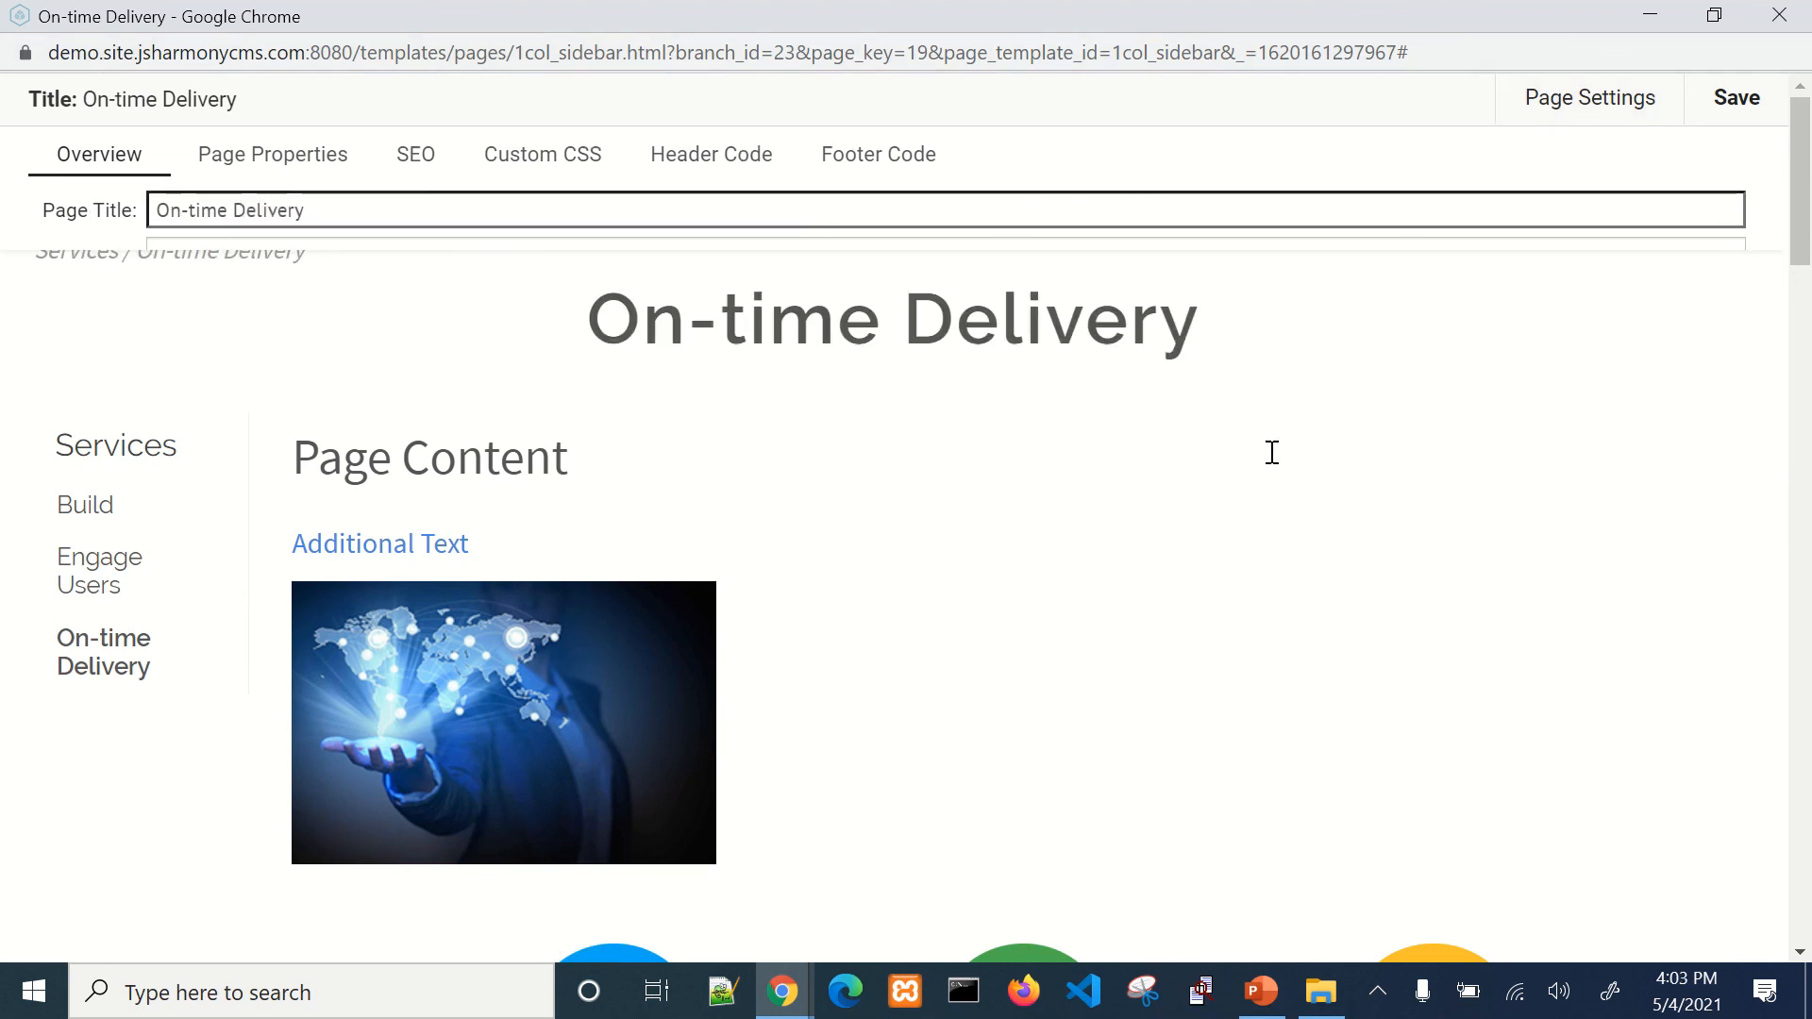
Step: Replace "Delivery" with "Today" in the page heading so it reads "On-time Today", and save the page
{"action": "double_click", "coordinate": [996, 323]}
{"action": "type", "text": "Today"}
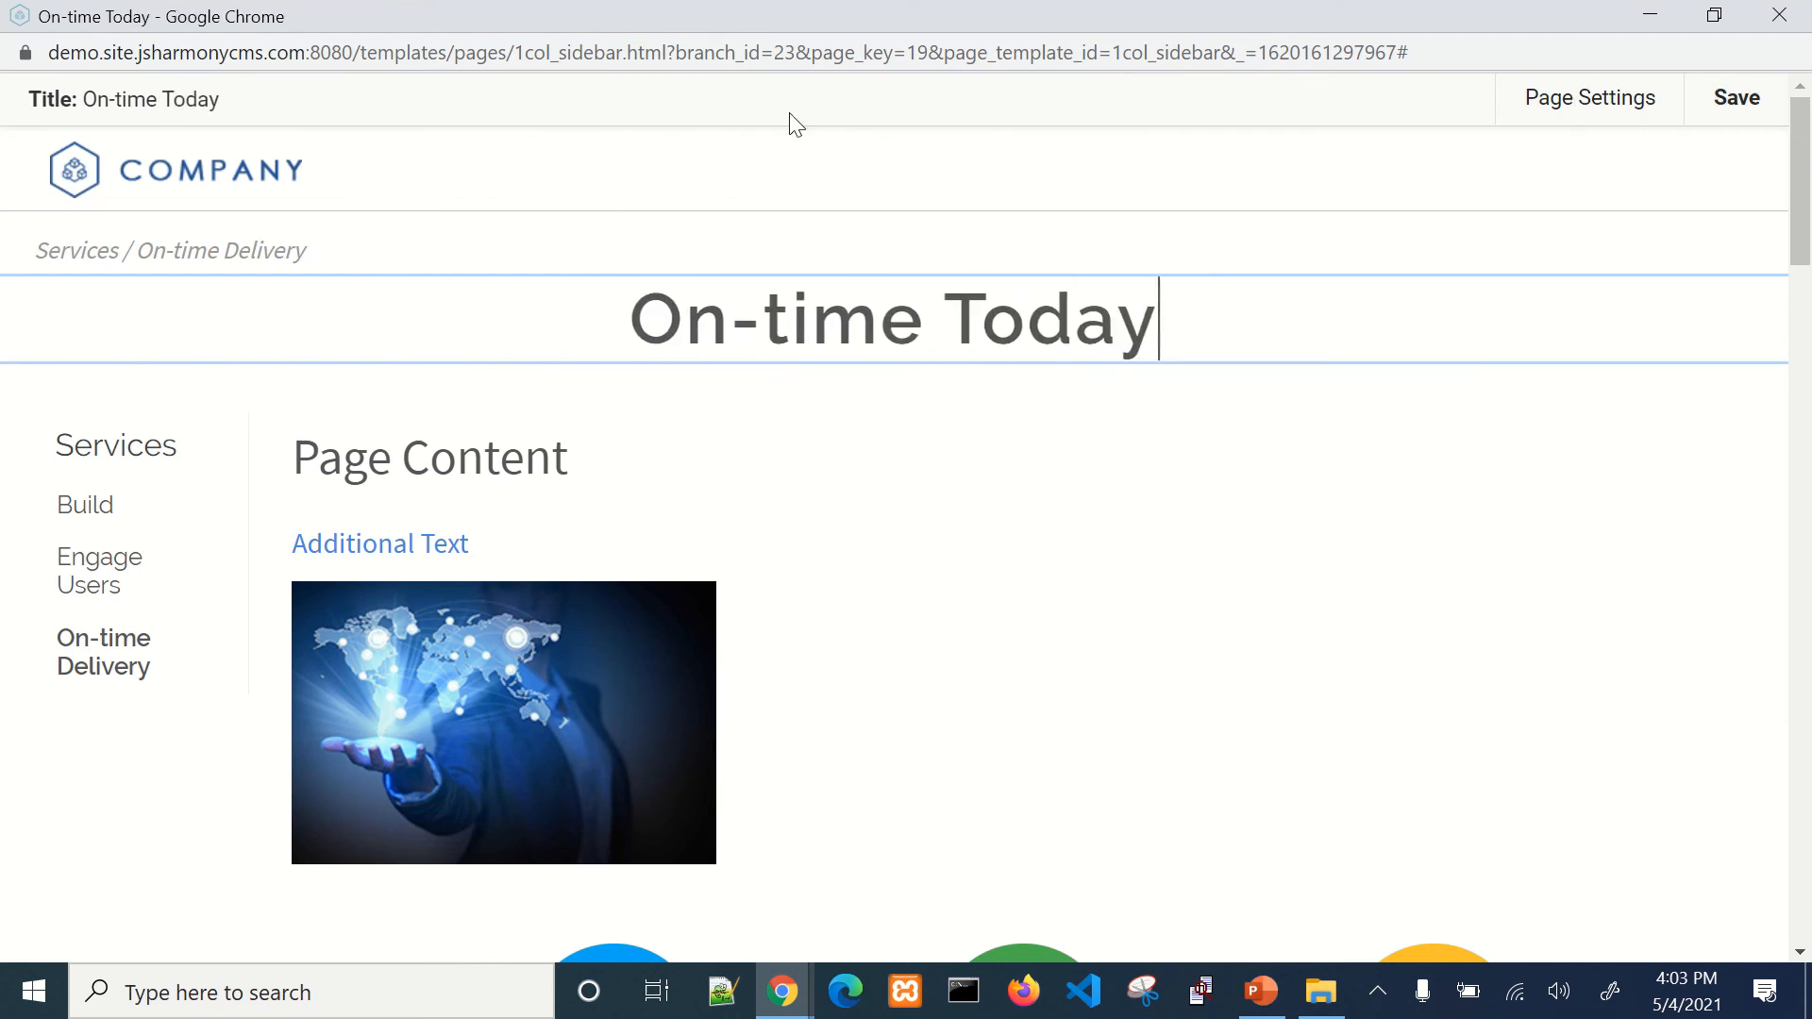
{"action": "left_click", "coordinate": [1734, 100]}
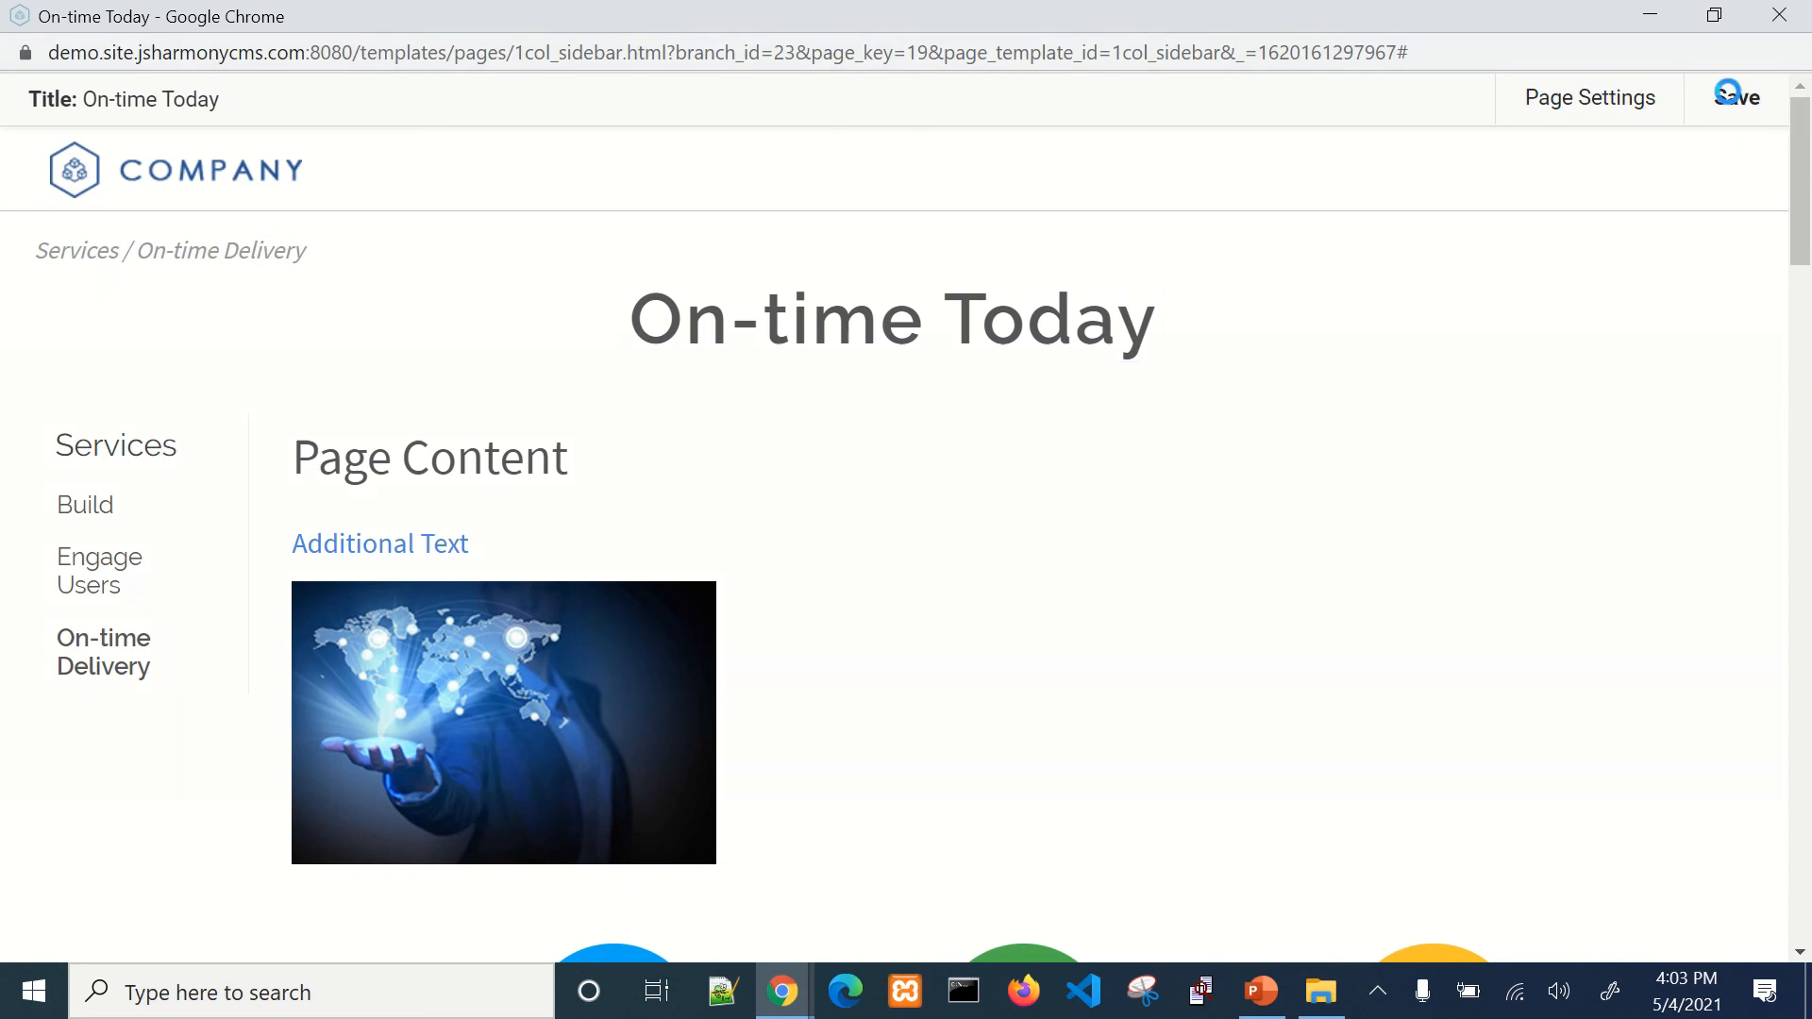